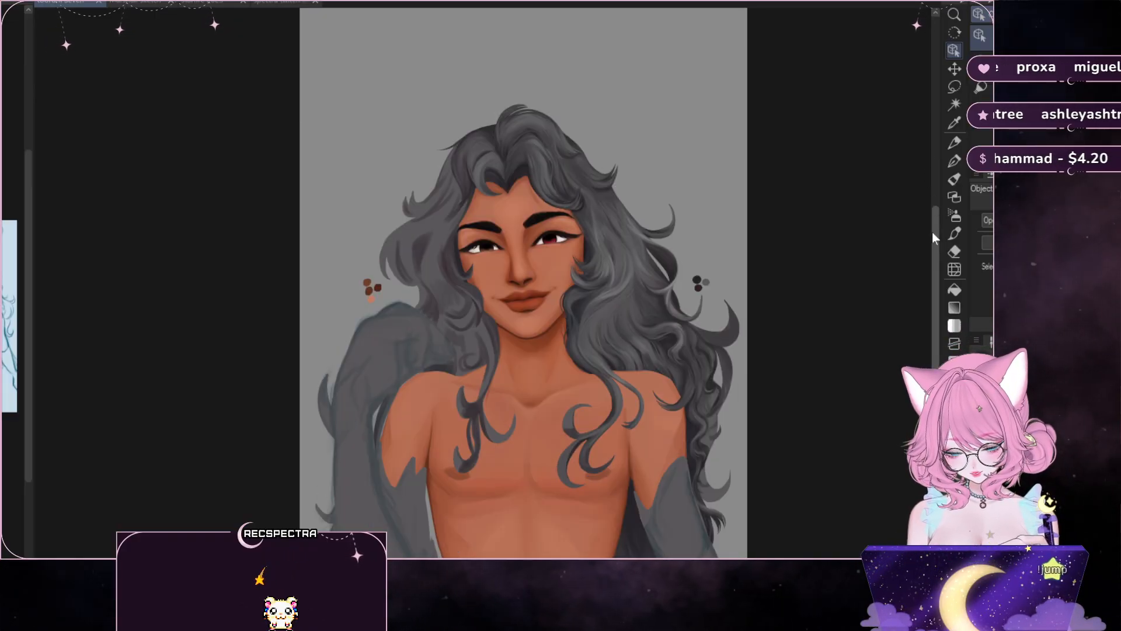
- Examine the painted figure from the hair and face down to the torso and the hair behind the arms
{"action": "scroll", "coordinate": [936, 190], "scroll_direction": "up", "scroll_amount": 3}
{"action": "left_click_drag", "start_coordinate": [936, 190], "coordinate": [930, 264]}
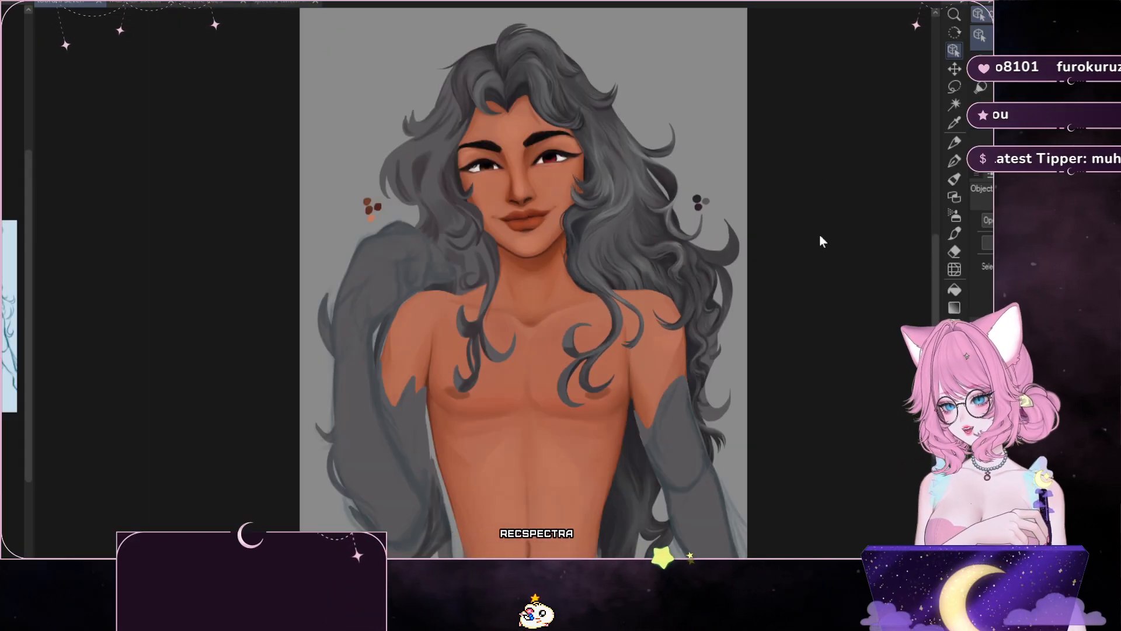
{"action": "left_click_drag", "start_coordinate": [934, 288], "coordinate": [920, 230]}
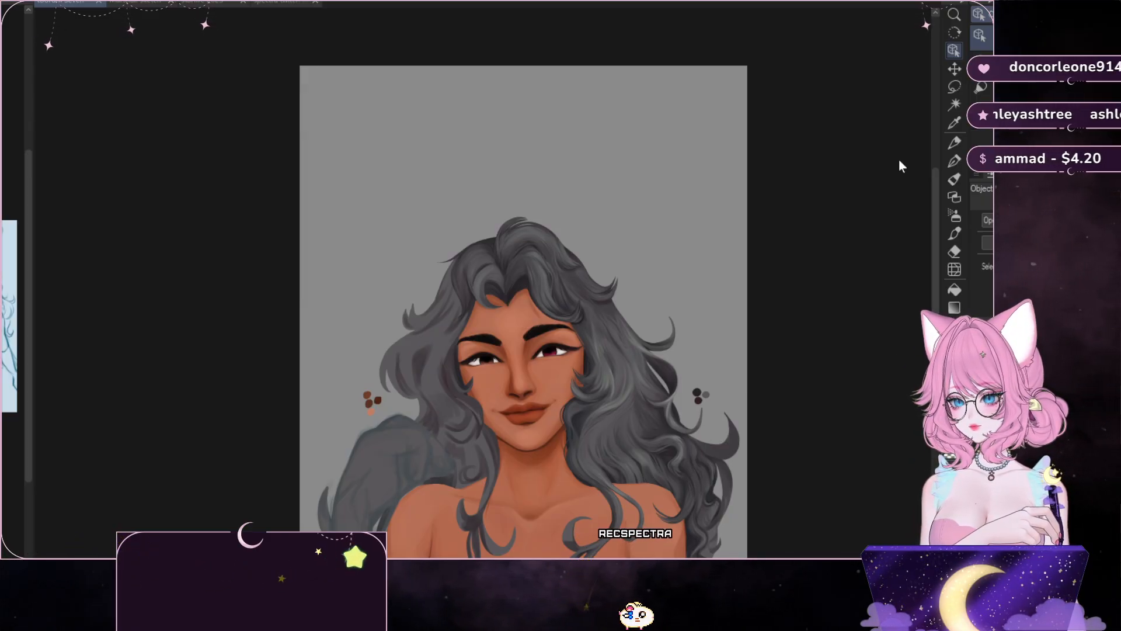
{"action": "scroll", "coordinate": [898, 159], "scroll_direction": "up", "scroll_amount": 1}
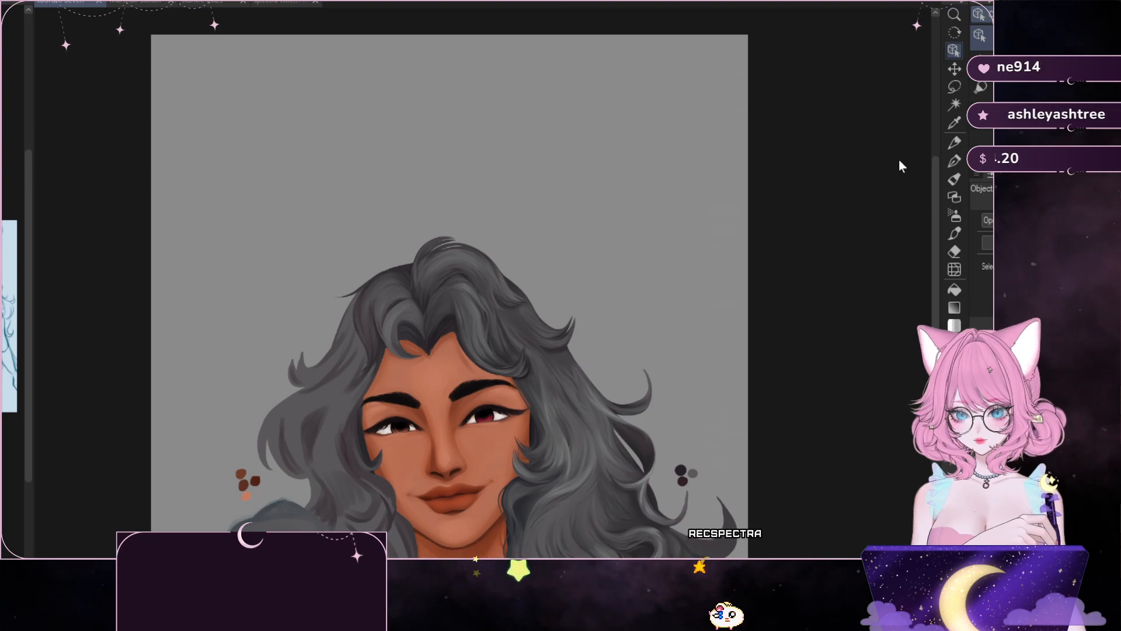
{"action": "scroll", "coordinate": [514, 280], "scroll_direction": "down", "scroll_amount": 3}
{"action": "scroll", "coordinate": [506, 281], "scroll_direction": "down", "scroll_amount": 1}
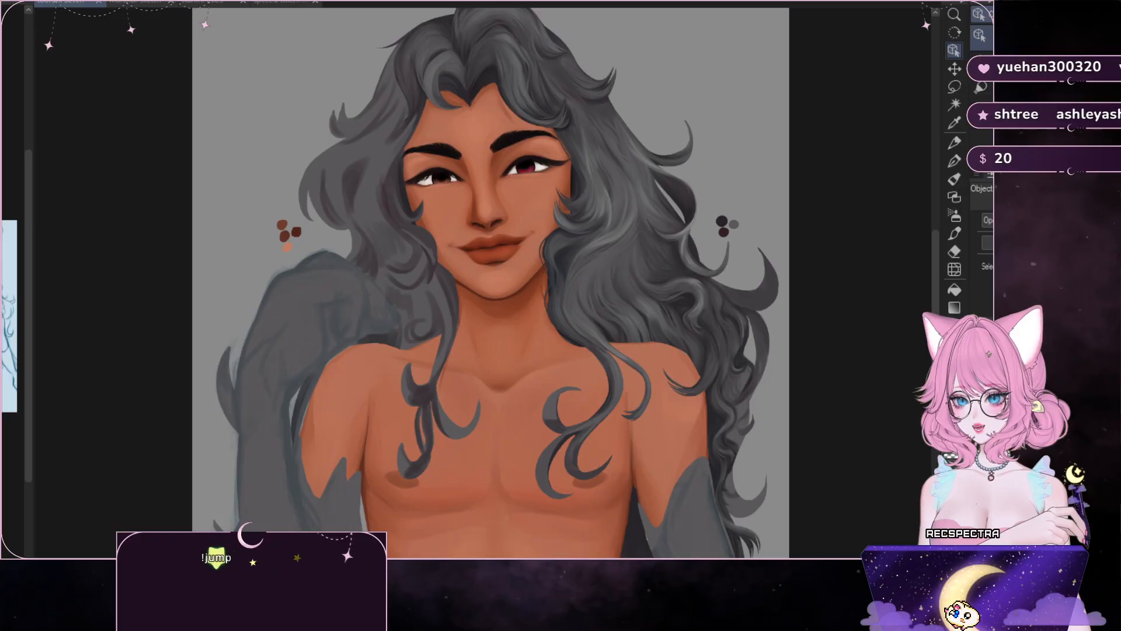
{"action": "scroll", "coordinate": [490, 280], "scroll_direction": "down", "scroll_amount": 8}
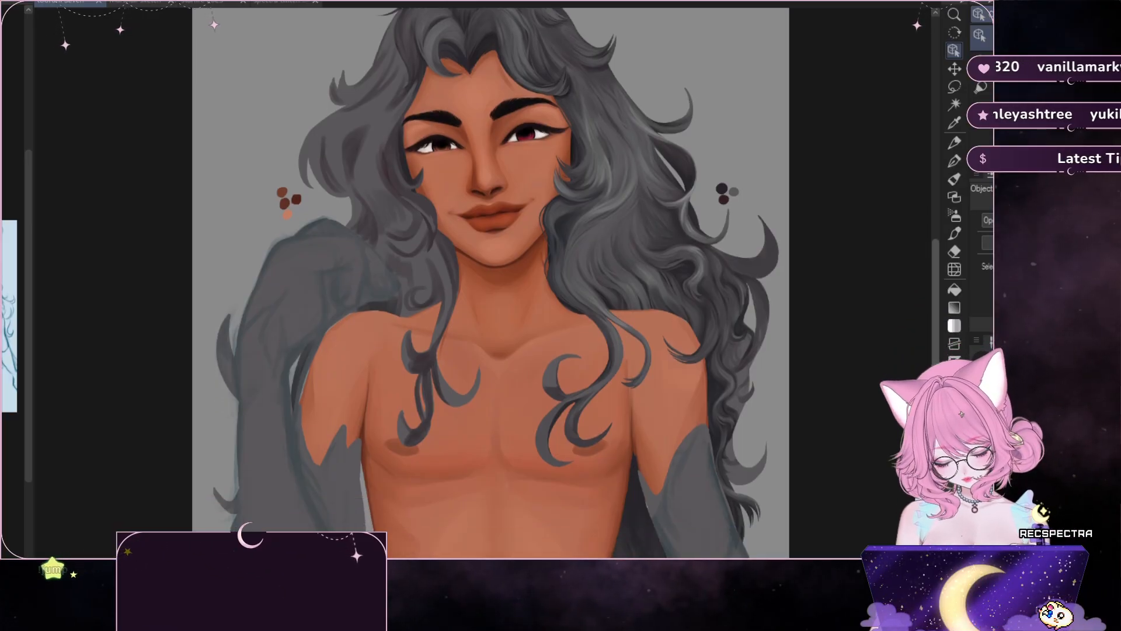
{"action": "scroll", "coordinate": [934, 347], "scroll_direction": "up", "scroll_amount": 8}
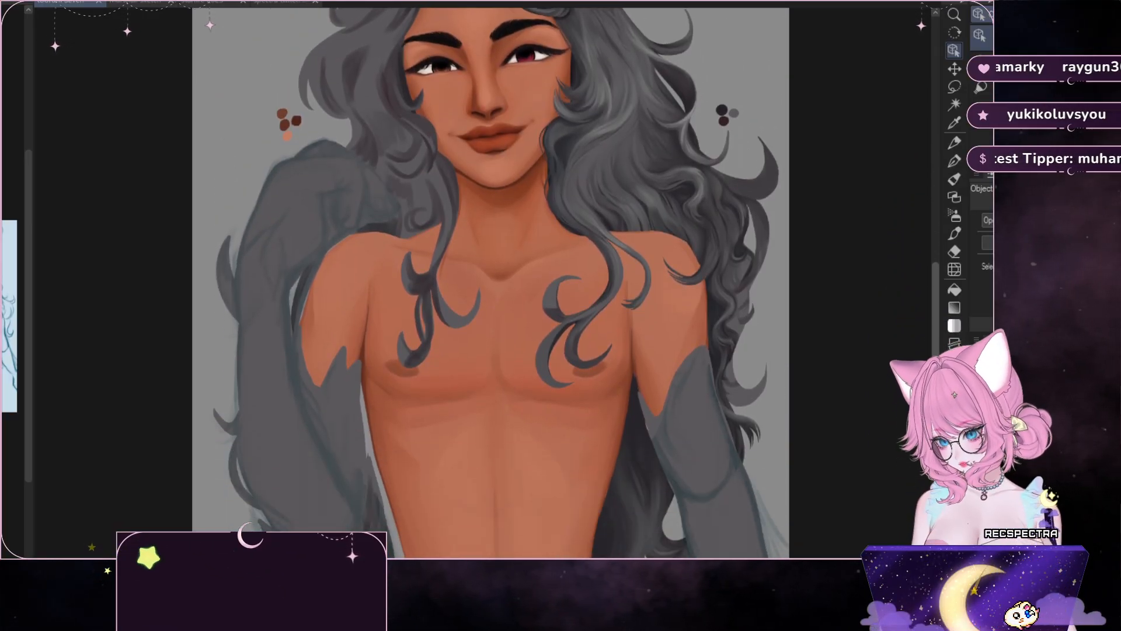
{"action": "scroll", "coordinate": [934, 347], "scroll_direction": "down", "scroll_amount": 8}
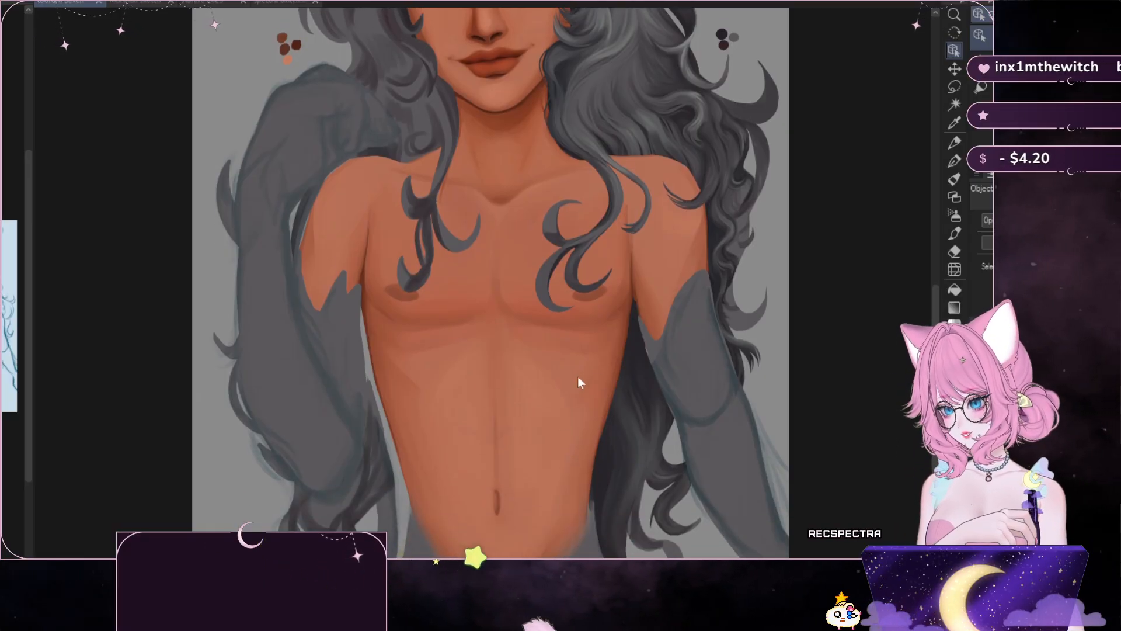
{"action": "scroll", "coordinate": [681, 494], "scroll_direction": "up", "scroll_amount": 2}
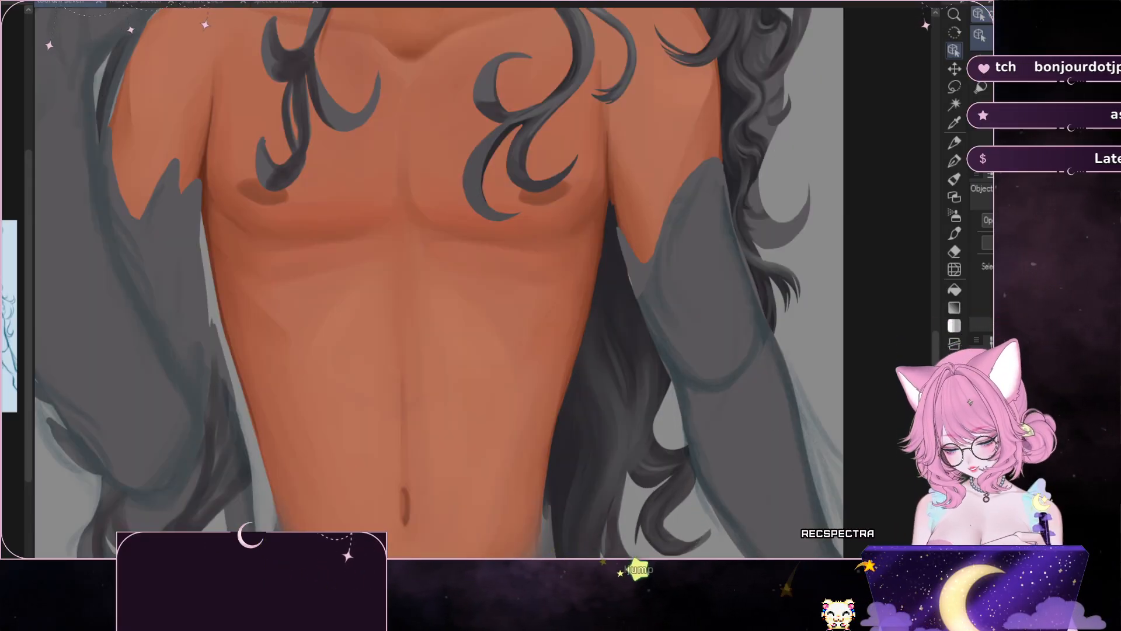
{"action": "scroll", "coordinate": [681, 494], "scroll_direction": "down", "scroll_amount": 2}
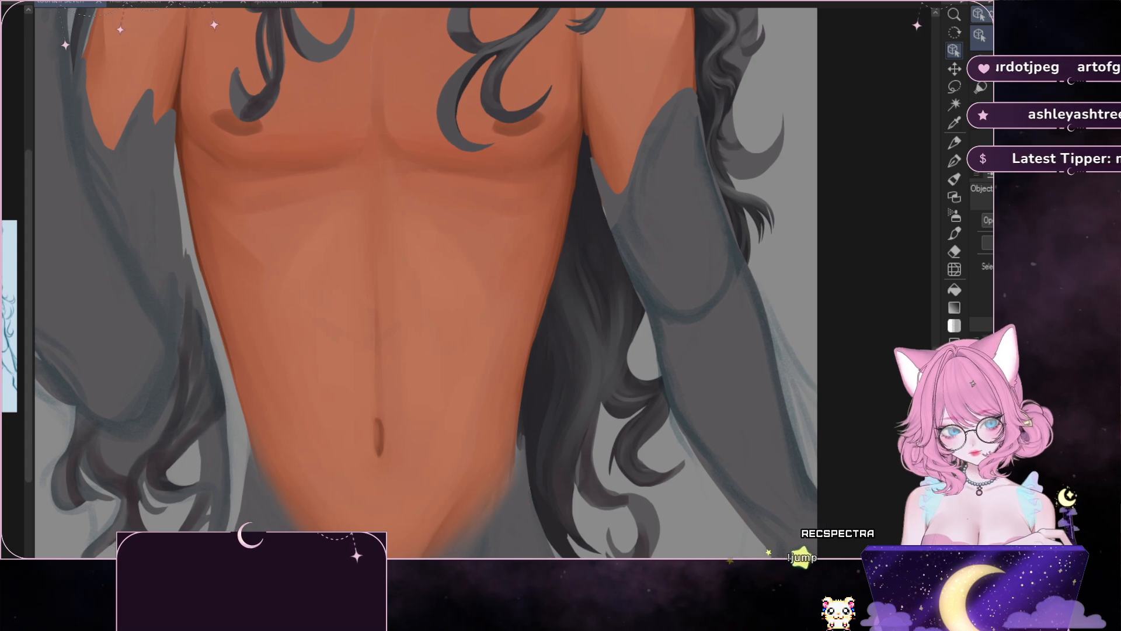
{"action": "scroll", "coordinate": [435, 297], "scroll_direction": "up", "scroll_amount": 3}
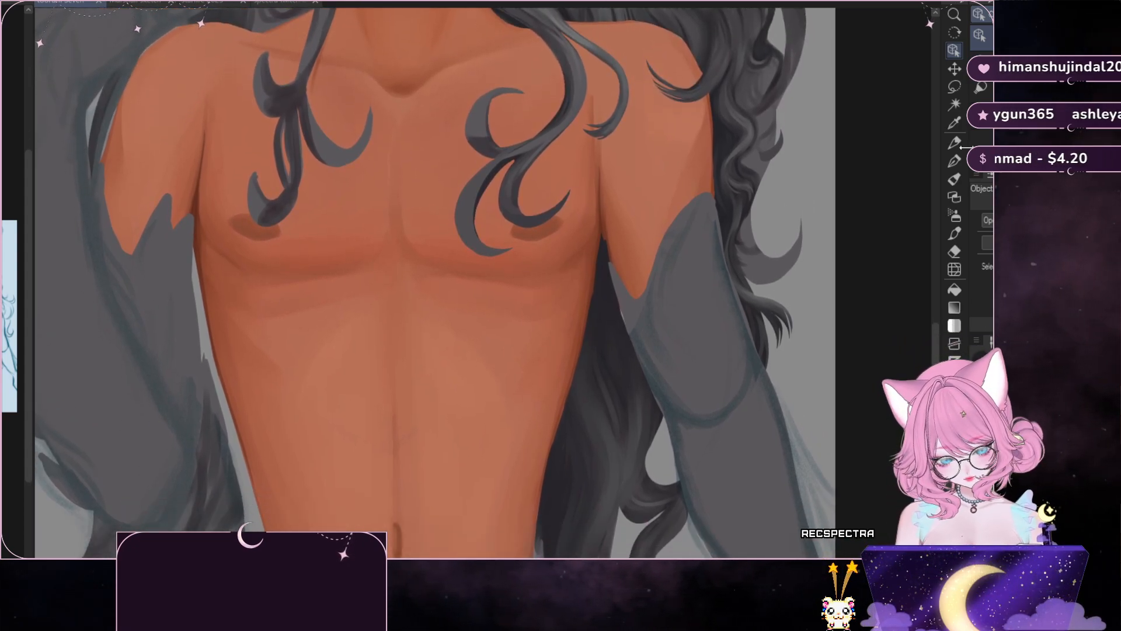
- Switch to the square painting brush
{"action": "left_click", "coordinate": [957, 144]}
{"action": "left_click", "coordinate": [954, 160]}
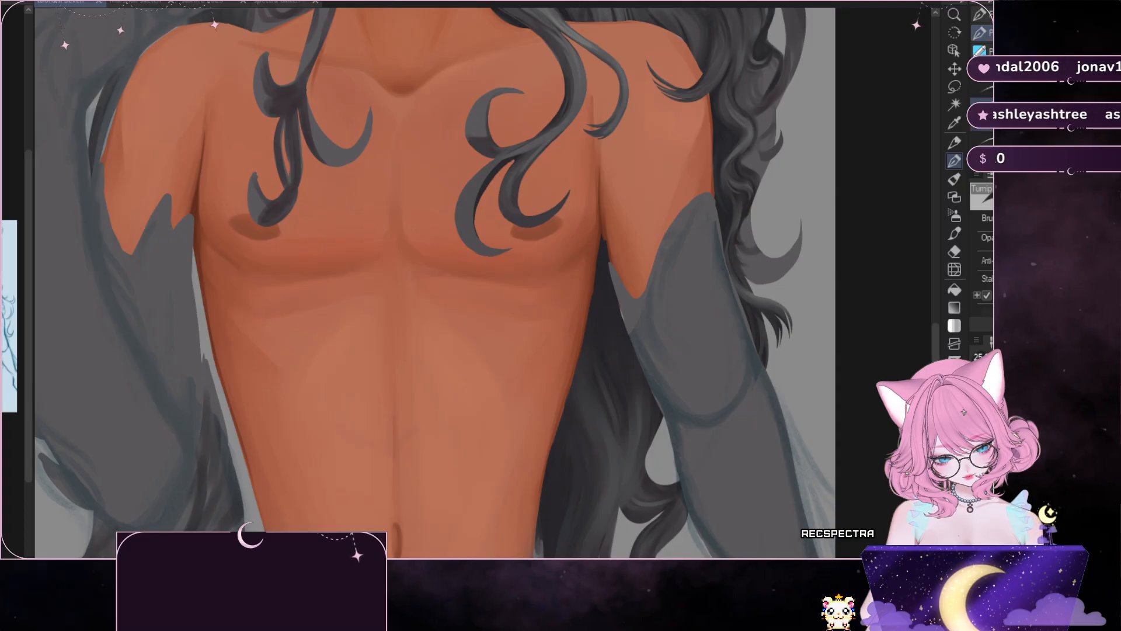
{"action": "left_click", "coordinate": [954, 178]}
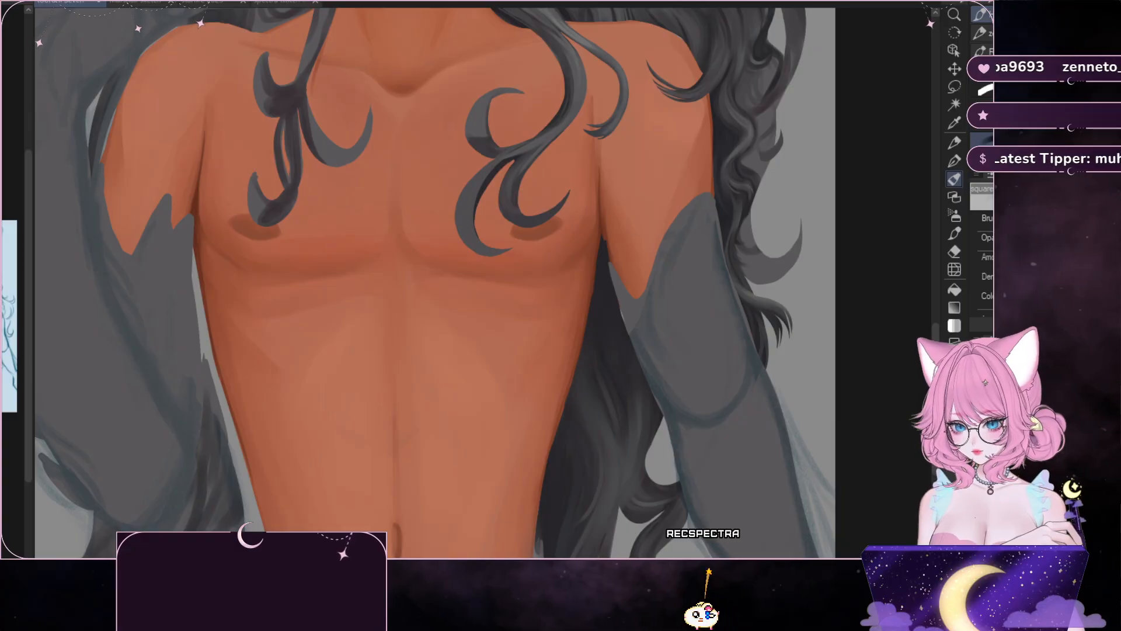
- Shade the wavy hair and curled strand ends behind the lowered arm, adjusting the square brush's size up to 15 px
{"action": "left_click_drag", "start_coordinate": [443, 140], "coordinate": [401, 392]}
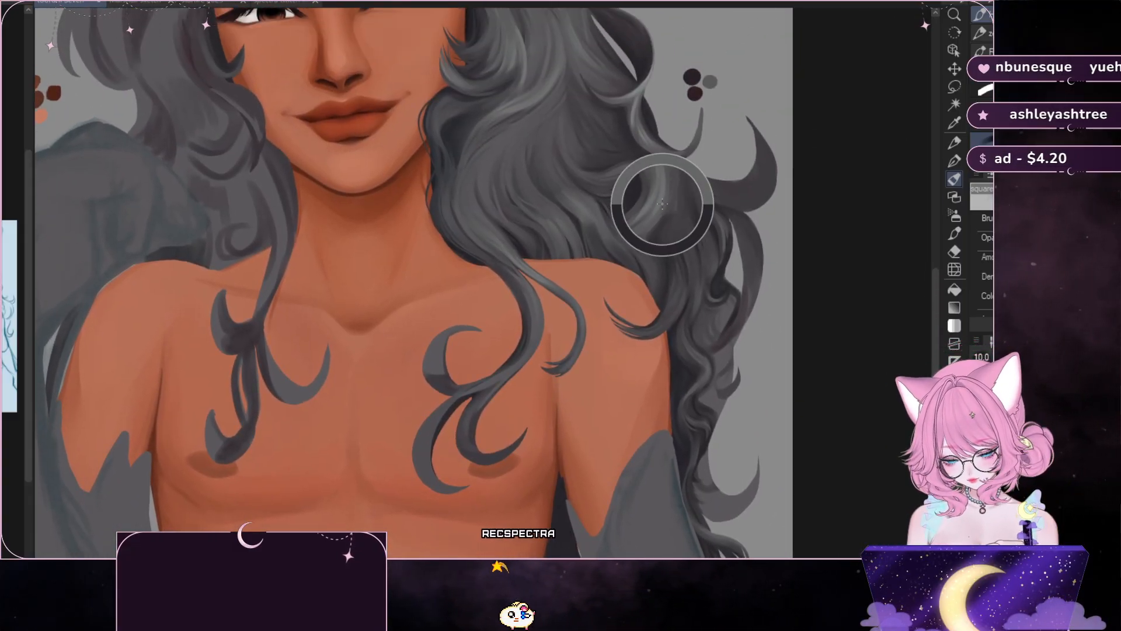
{"action": "key", "text": "ctrl+minus"}
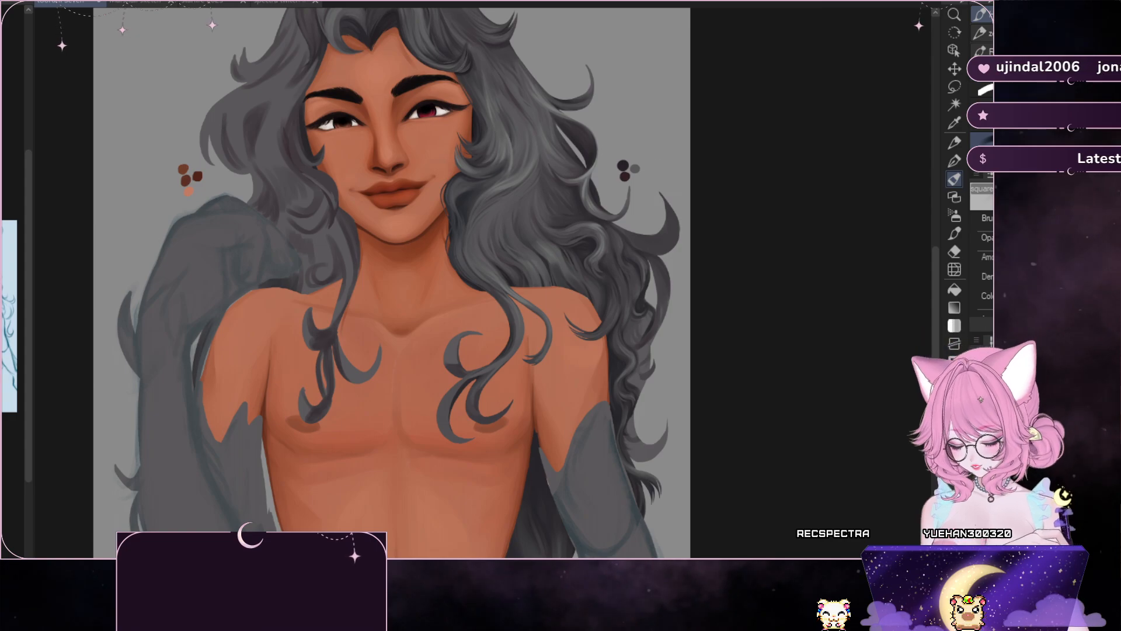
{"action": "scroll", "coordinate": [680, 383], "scroll_direction": "down", "scroll_amount": 3}
{"action": "scroll", "coordinate": [680, 383], "scroll_direction": "up", "scroll_amount": 3}
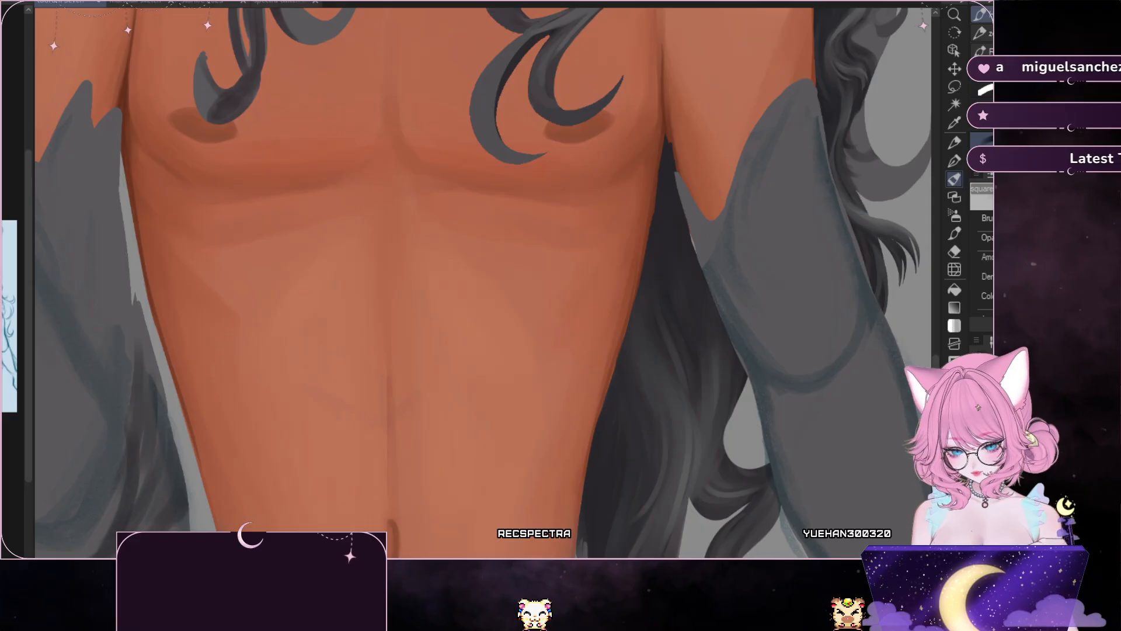
{"action": "scroll", "coordinate": [484, 280], "scroll_direction": "up", "scroll_amount": 10}
{"action": "scroll", "coordinate": [485, 280], "scroll_direction": "up", "scroll_amount": 3}
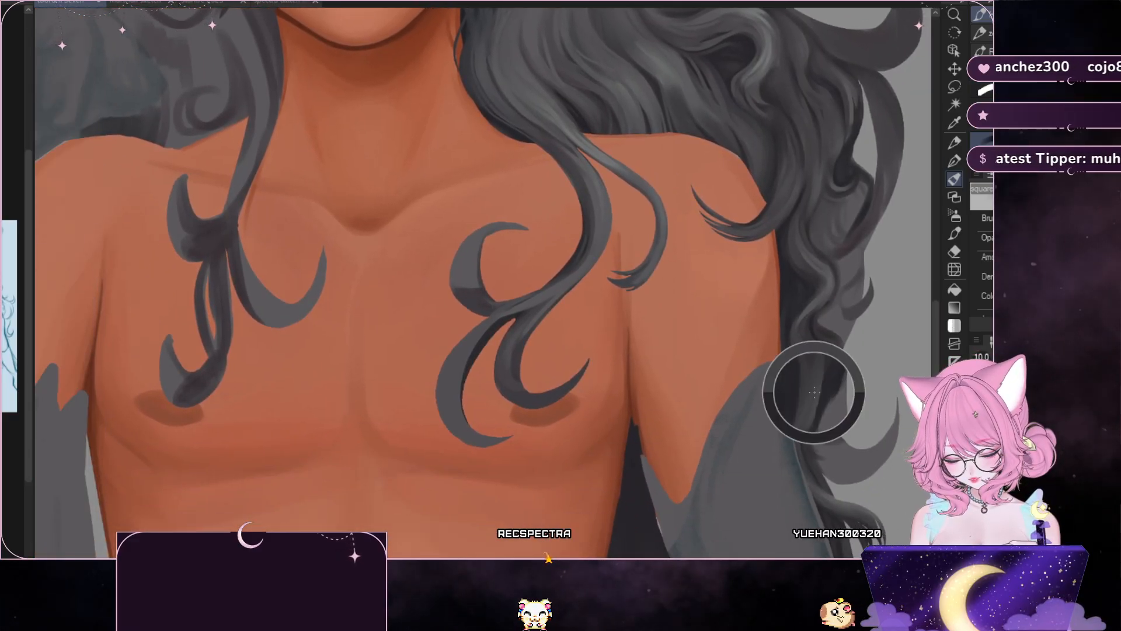
{"action": "scroll", "coordinate": [814, 393], "scroll_direction": "down", "scroll_amount": 8}
{"action": "scroll", "coordinate": [813, 393], "scroll_direction": "up", "scroll_amount": 3}
{"action": "left_click_drag", "start_coordinate": [769, 134], "coordinate": [600, 298]}
{"action": "key", "text": "bracketright"}
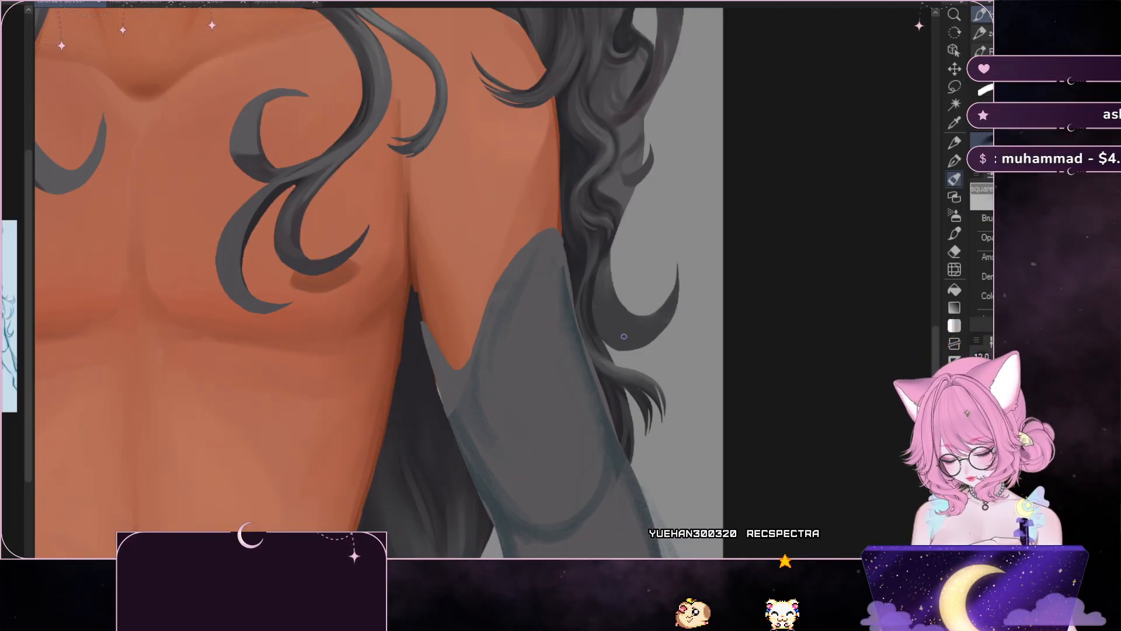
{"action": "key", "text": "bracketleft"}
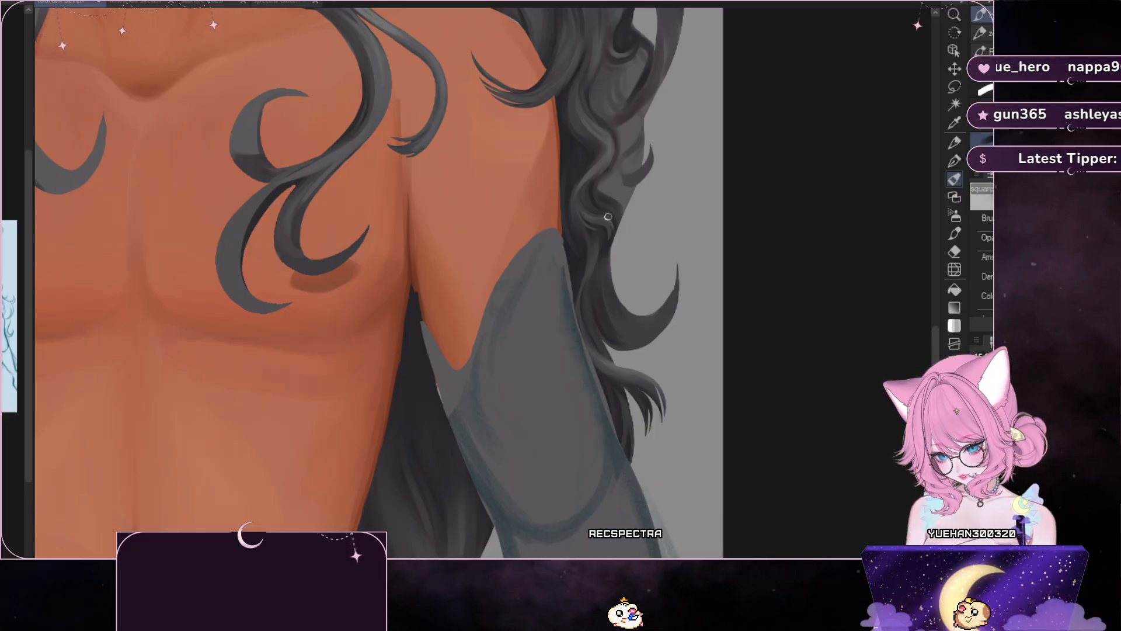
{"action": "key", "text": "bracketright"}
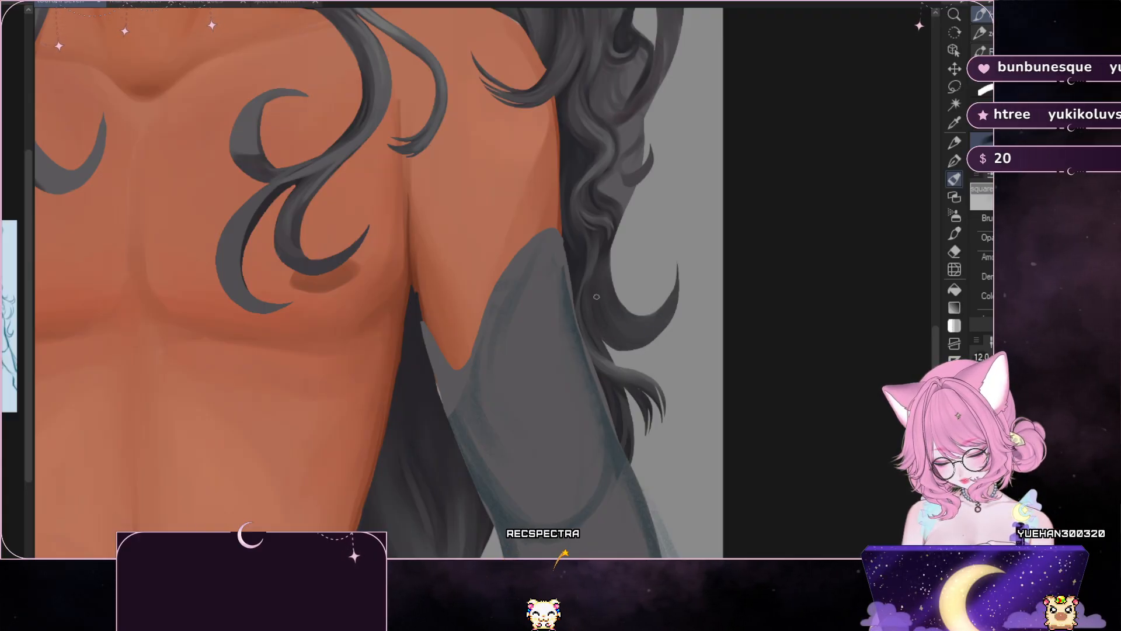
{"action": "key", "text": "bracketright"}
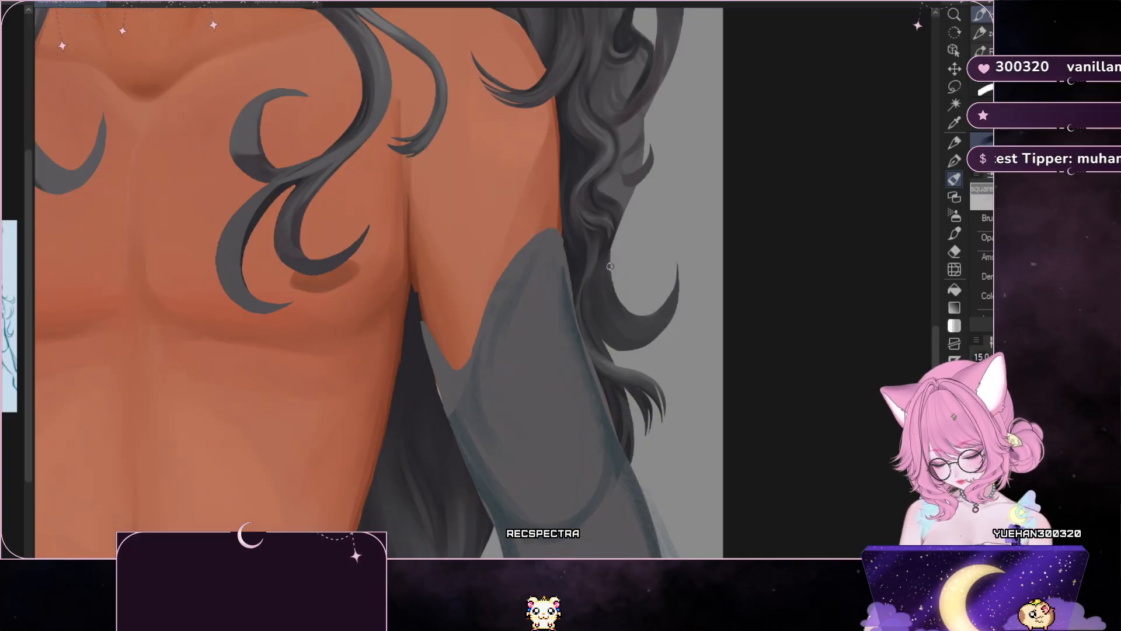
- Widen the reference view so the blue bunny-eared character sketch shows beside the painting
{"action": "key", "text": "ctrl+0"}
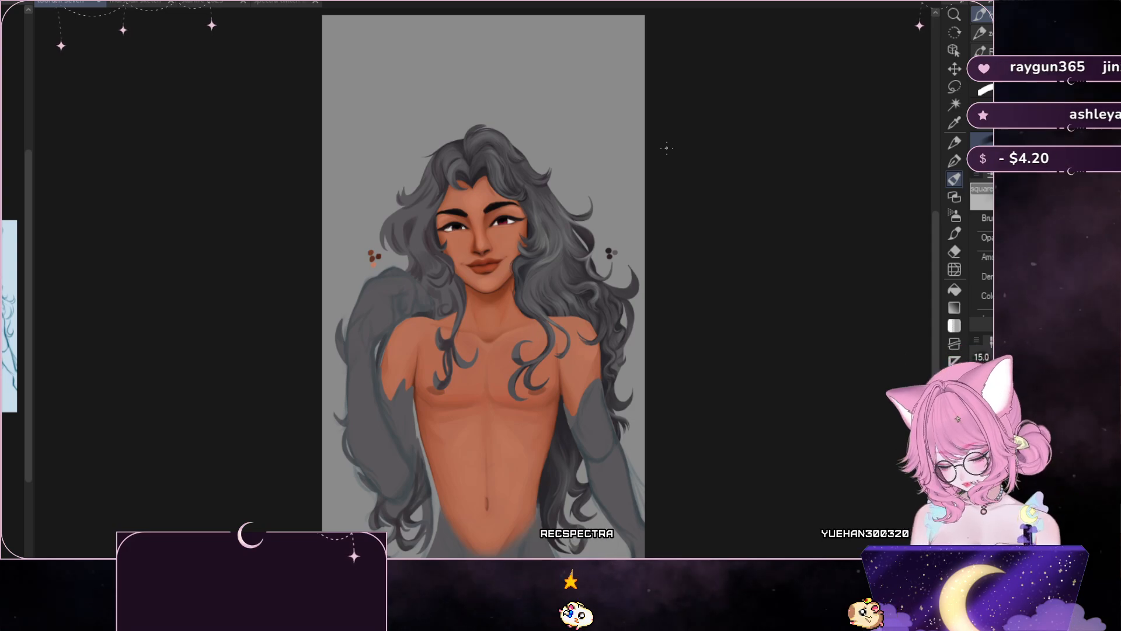
{"action": "scroll", "coordinate": [666, 148], "scroll_direction": "up", "scroll_amount": 3}
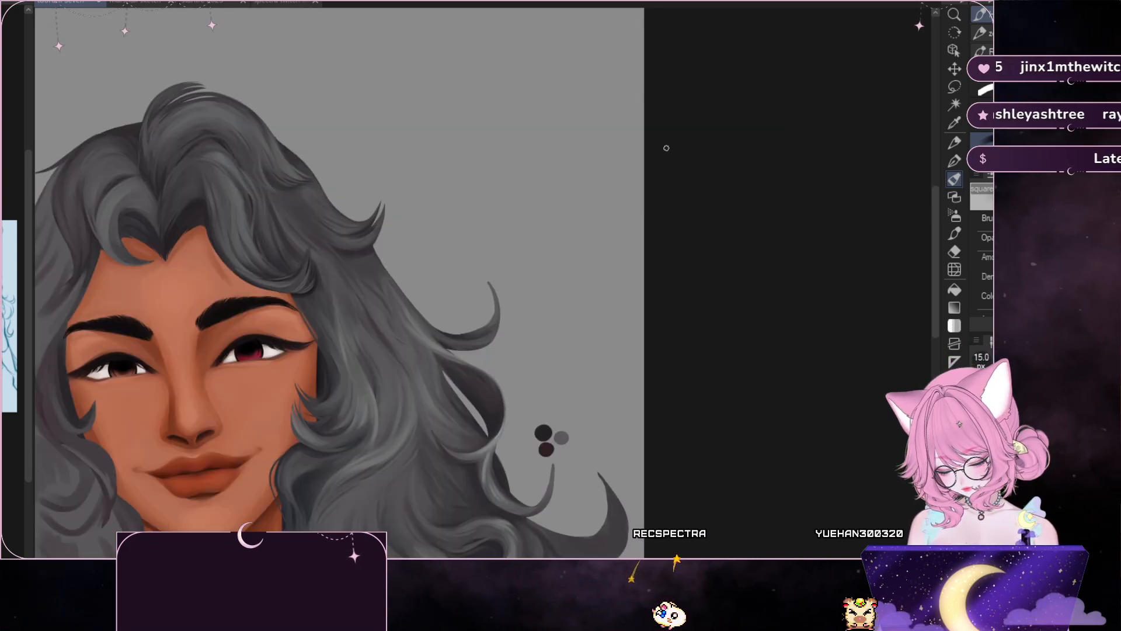
{"action": "scroll", "coordinate": [666, 148], "scroll_direction": "up", "scroll_amount": 2}
{"action": "scroll", "coordinate": [336, 283], "scroll_direction": "down", "scroll_amount": 2}
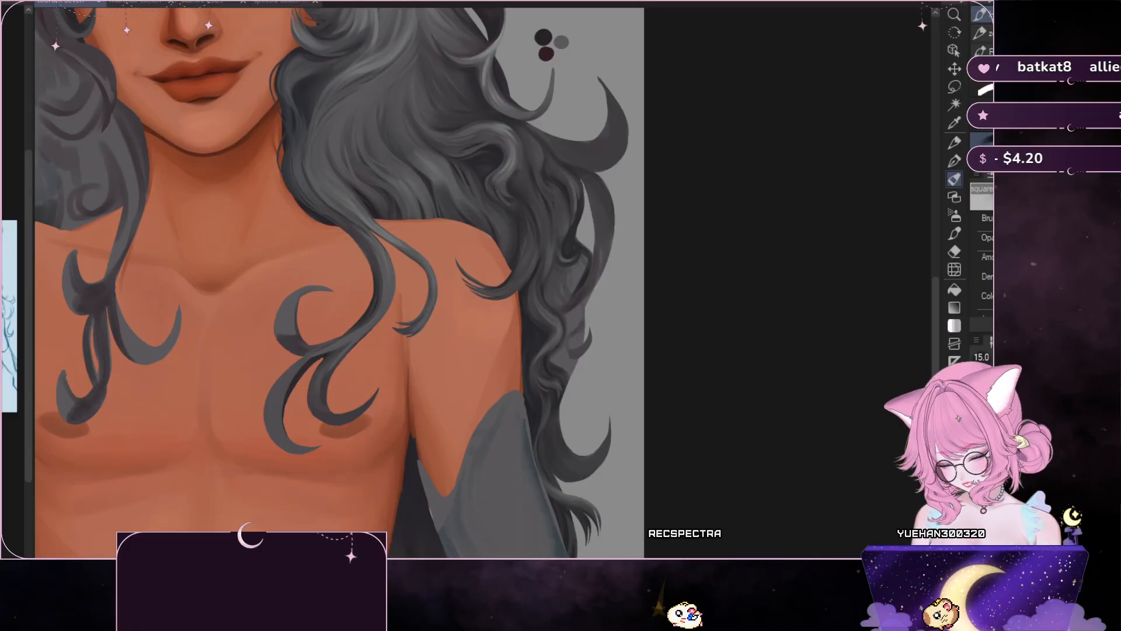
{"action": "left_click_drag", "start_coordinate": [444, 315], "coordinate": [695, 219]}
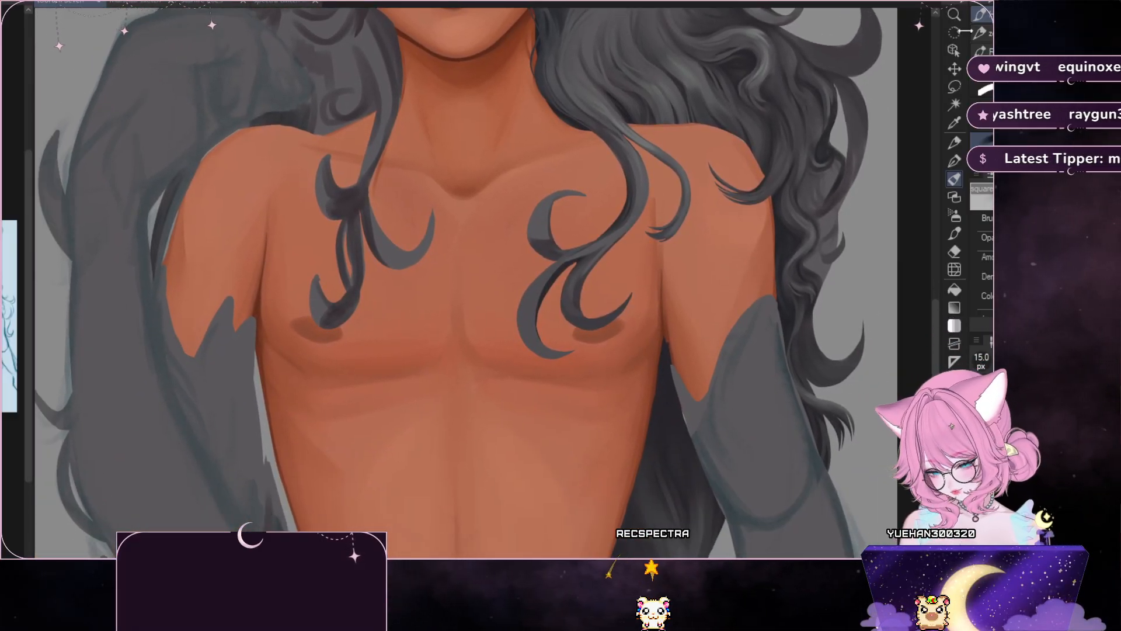
{"action": "mouse_move", "coordinate": [35, 237]}
{"action": "left_mouse_down"}
{"action": "mouse_move", "coordinate": [70, 231]}
{"action": "mouse_move", "coordinate": [97, 205]}
{"action": "left_mouse_up"}
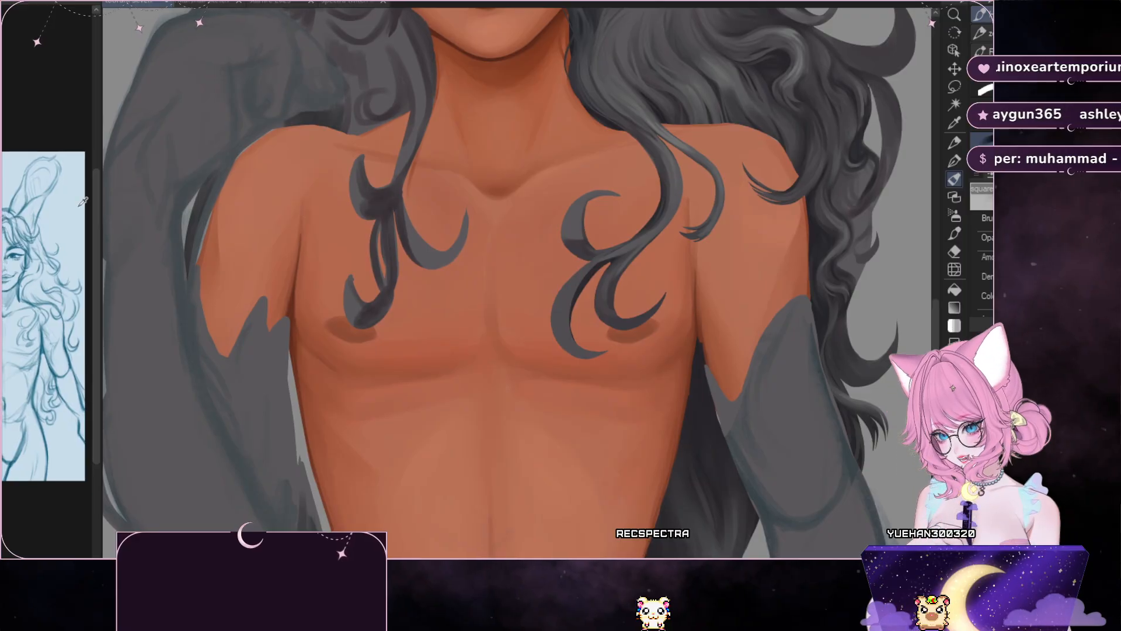
{"action": "mouse_move", "coordinate": [103, 255]}
{"action": "left_mouse_down"}
{"action": "mouse_move", "coordinate": [326, 239]}
{"action": "mouse_move", "coordinate": [310, 247]}
{"action": "left_mouse_up"}
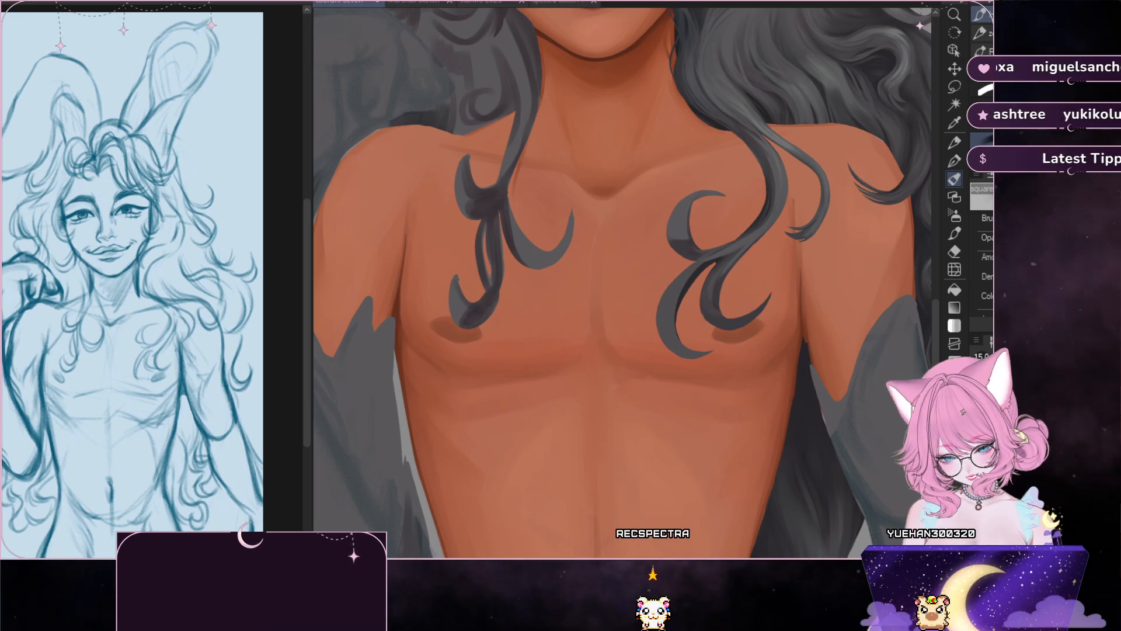
- Compare the painted face, hair and chest with the sketch, and narrow the reference view to give the painting more room
{"action": "scroll", "coordinate": [623, 282], "scroll_direction": "up", "scroll_amount": 10}
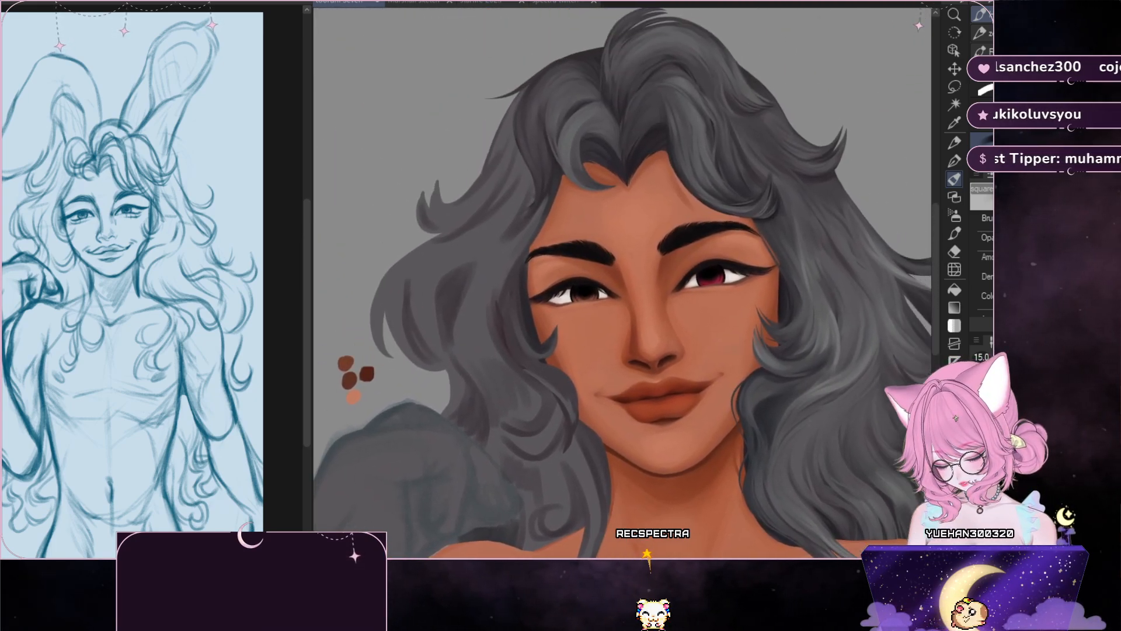
{"action": "left_click_drag", "start_coordinate": [653, 283], "coordinate": [592, 274]}
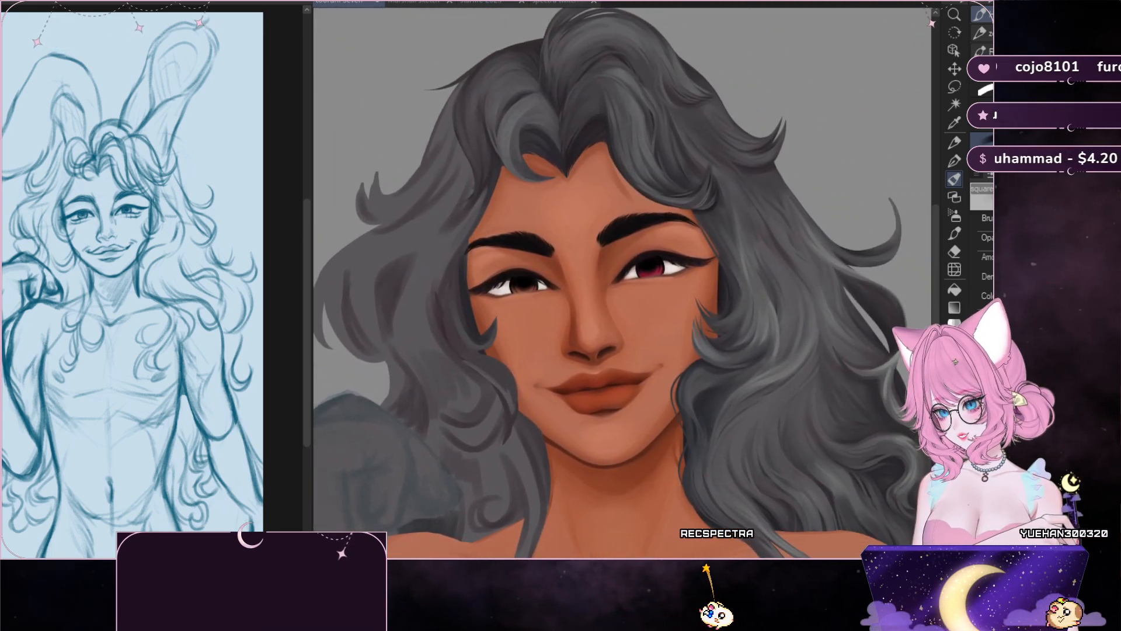
{"action": "scroll", "coordinate": [622, 283], "scroll_direction": "down", "scroll_amount": 5}
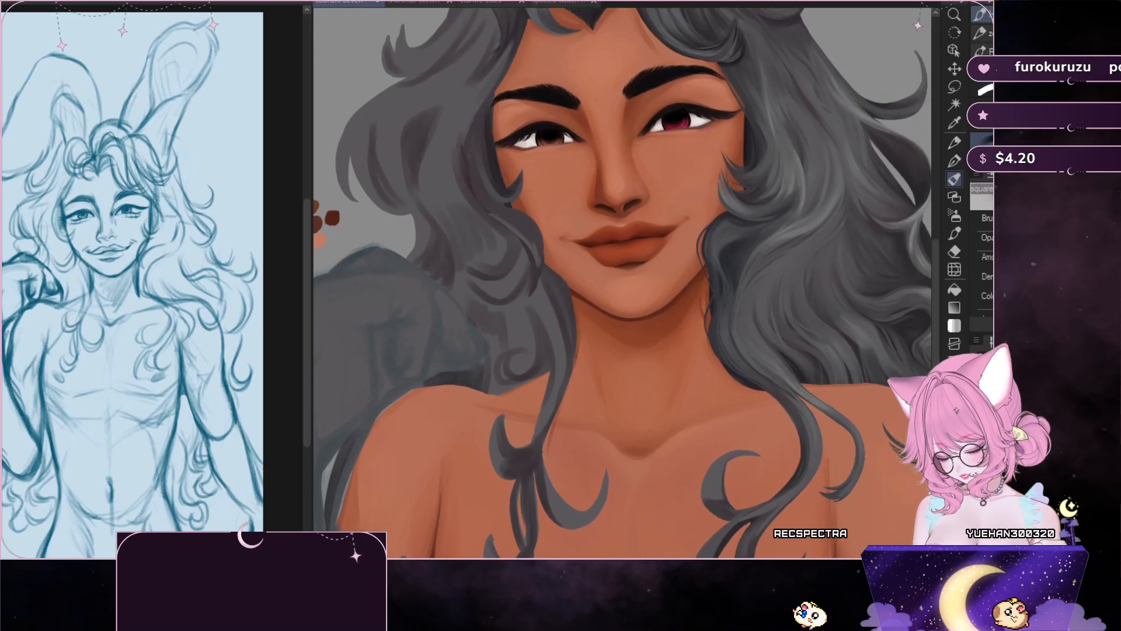
{"action": "scroll", "coordinate": [623, 283], "scroll_direction": "down", "scroll_amount": 4}
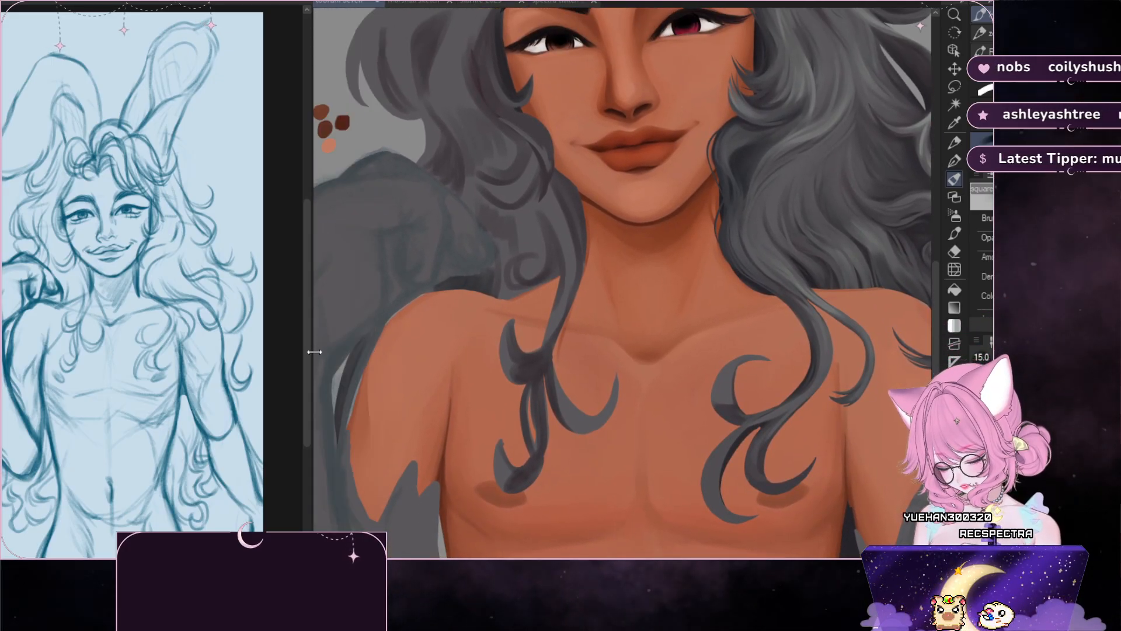
{"action": "left_click_drag", "start_coordinate": [314, 352], "coordinate": [146, 386]}
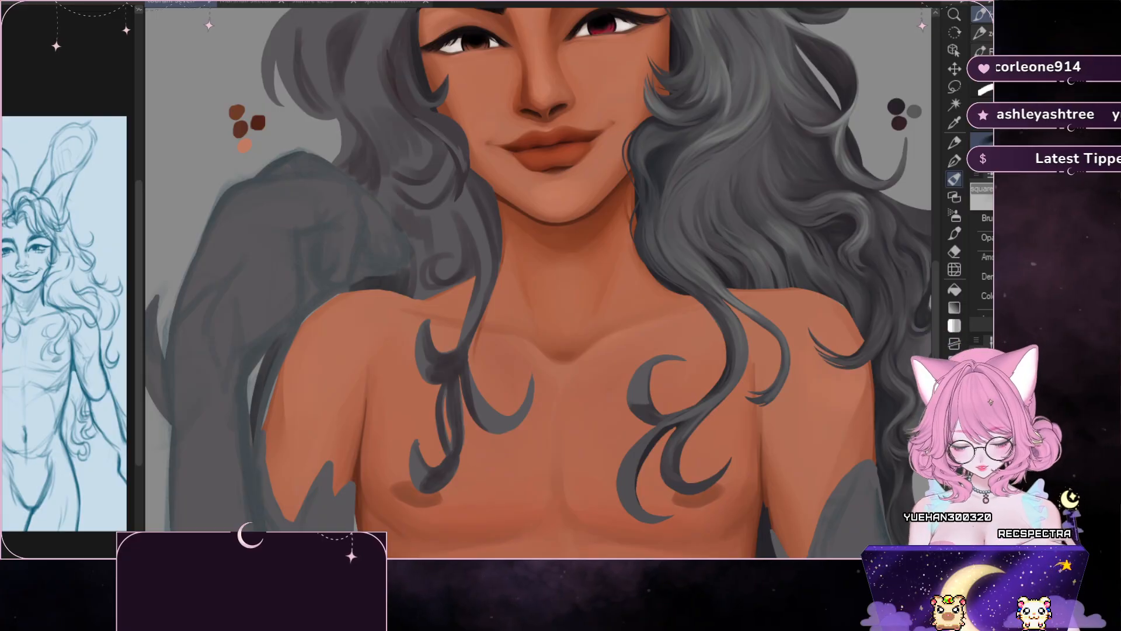
- Shade the wavy strands and curled ends beside the lowered arm with the square brush, reducing its size to 10 px
{"action": "scroll", "coordinate": [538, 283], "scroll_direction": "down", "scroll_amount": 10}
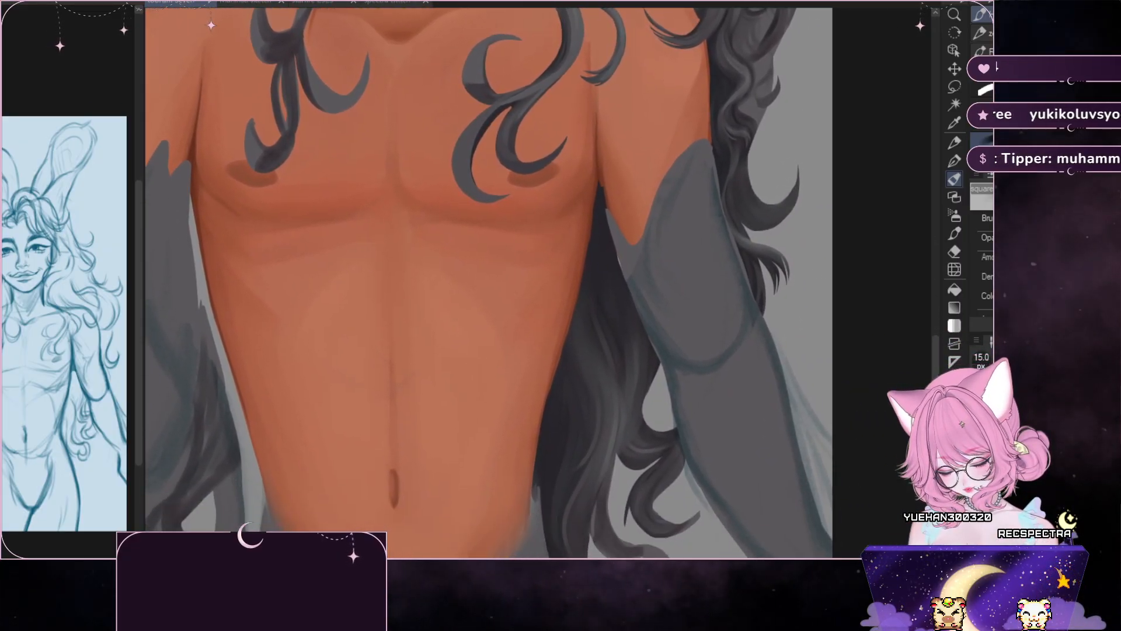
{"action": "scroll", "coordinate": [489, 282], "scroll_direction": "up", "scroll_amount": 1}
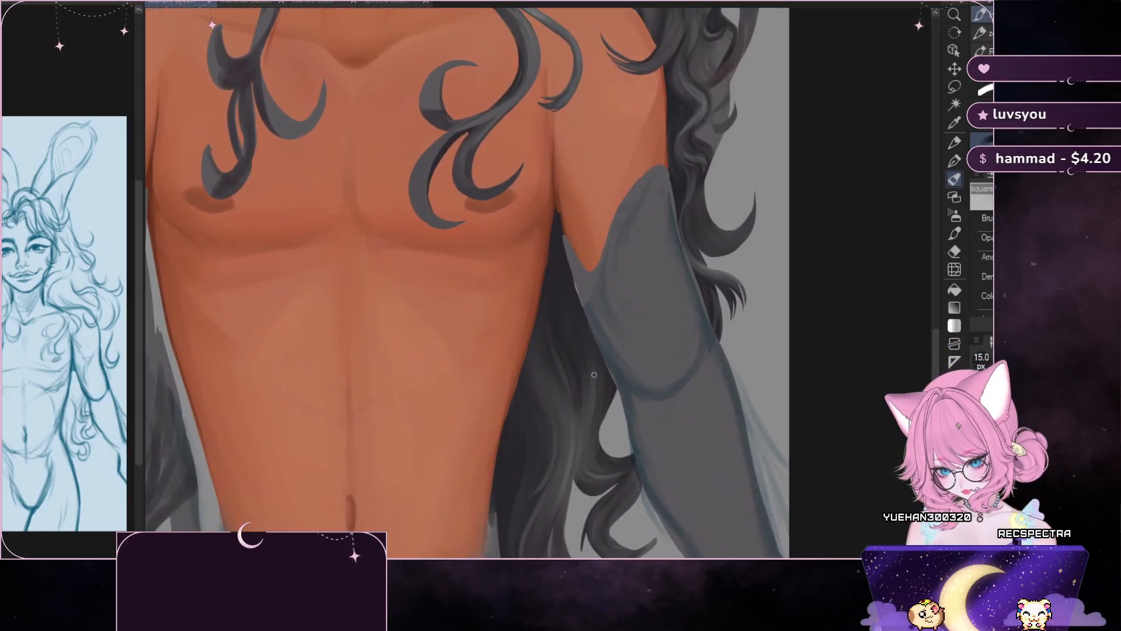
{"action": "left_click_drag", "start_coordinate": [908, 121], "coordinate": [829, 182]}
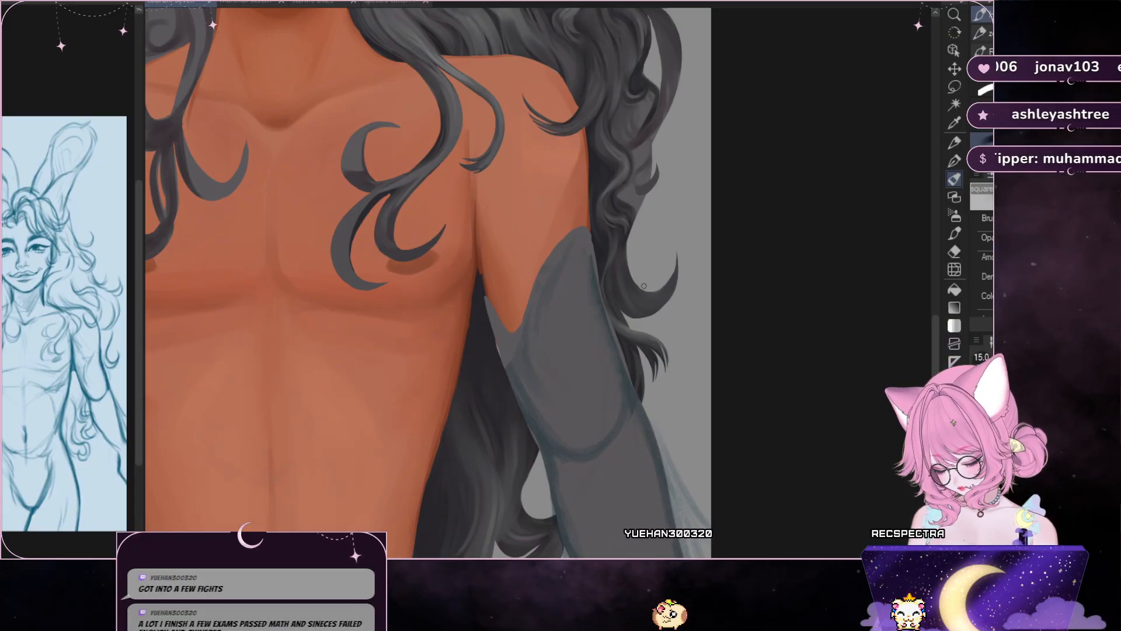
{"action": "key", "text": "h"}
{"action": "key", "text": "h"}
{"action": "scroll", "coordinate": [619, 205], "scroll_direction": "up", "scroll_amount": 1}
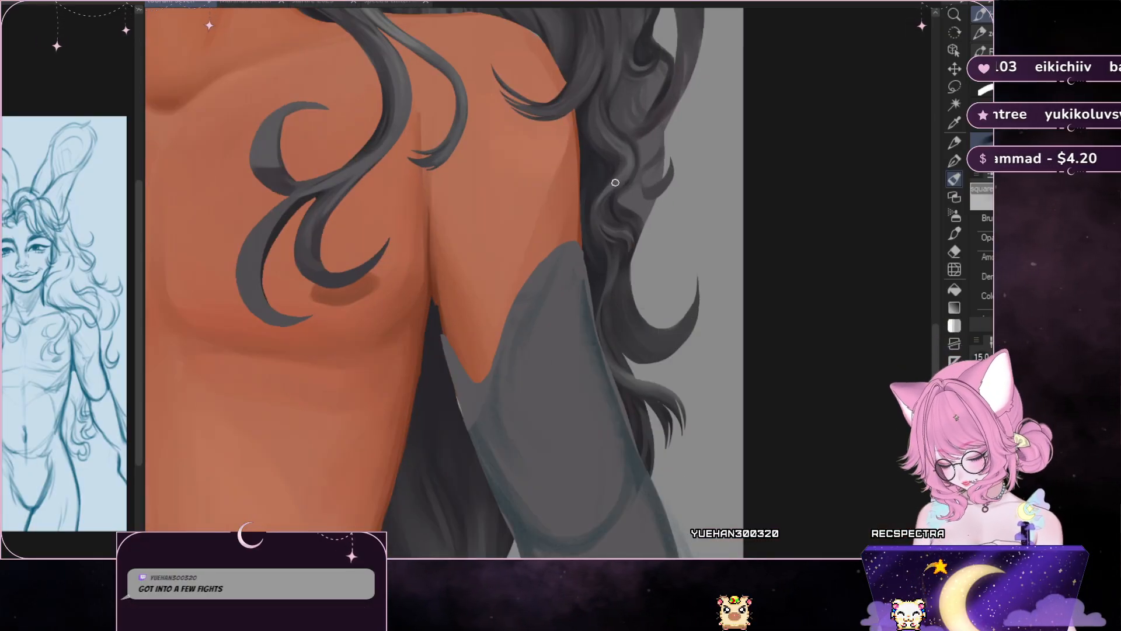
{"action": "key", "text": "h"}
{"action": "key", "text": "h"}
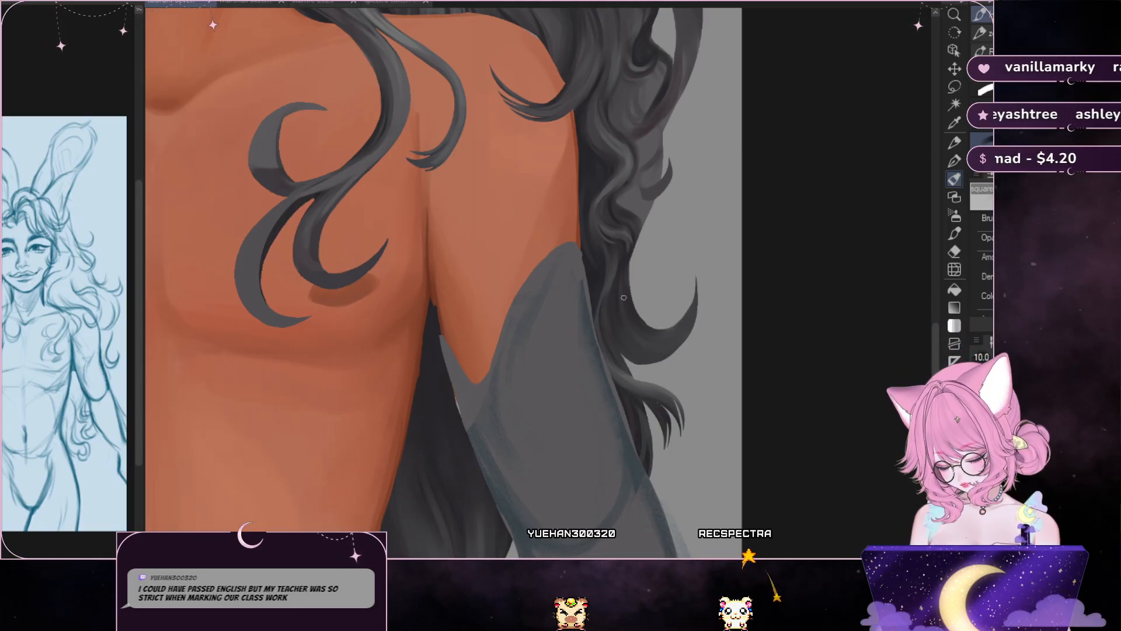
{"action": "key", "text": "bracketright"}
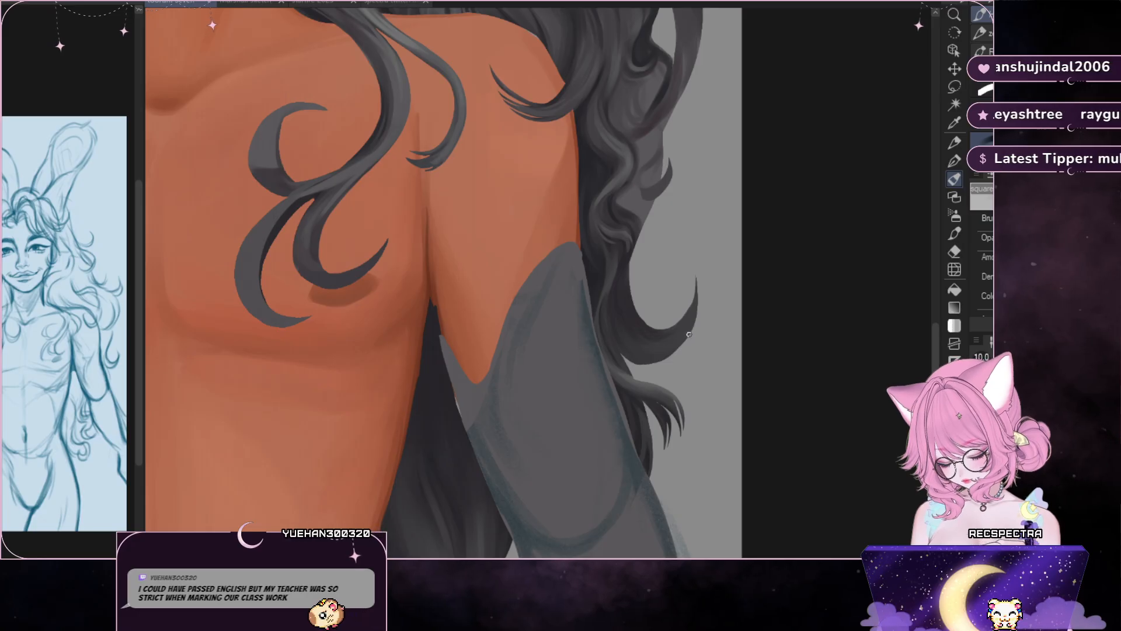
- Mirror the canvas horizontally and refine the curled strand tips over the chest with the Turnip pen
{"action": "key", "text": "h"}
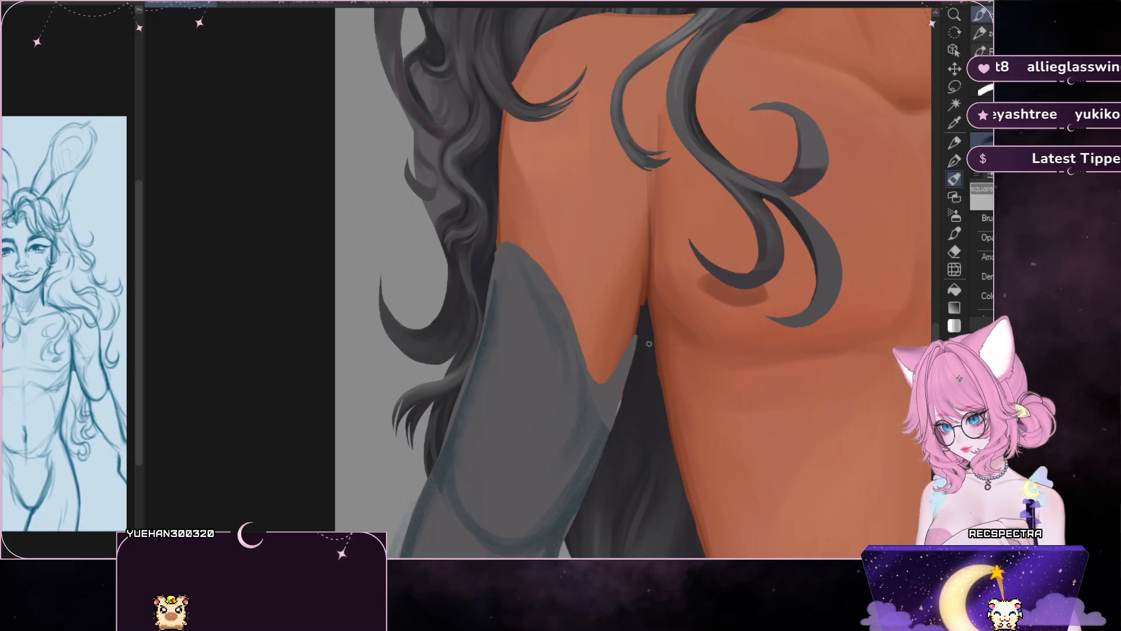
{"action": "left_click", "coordinate": [956, 161]}
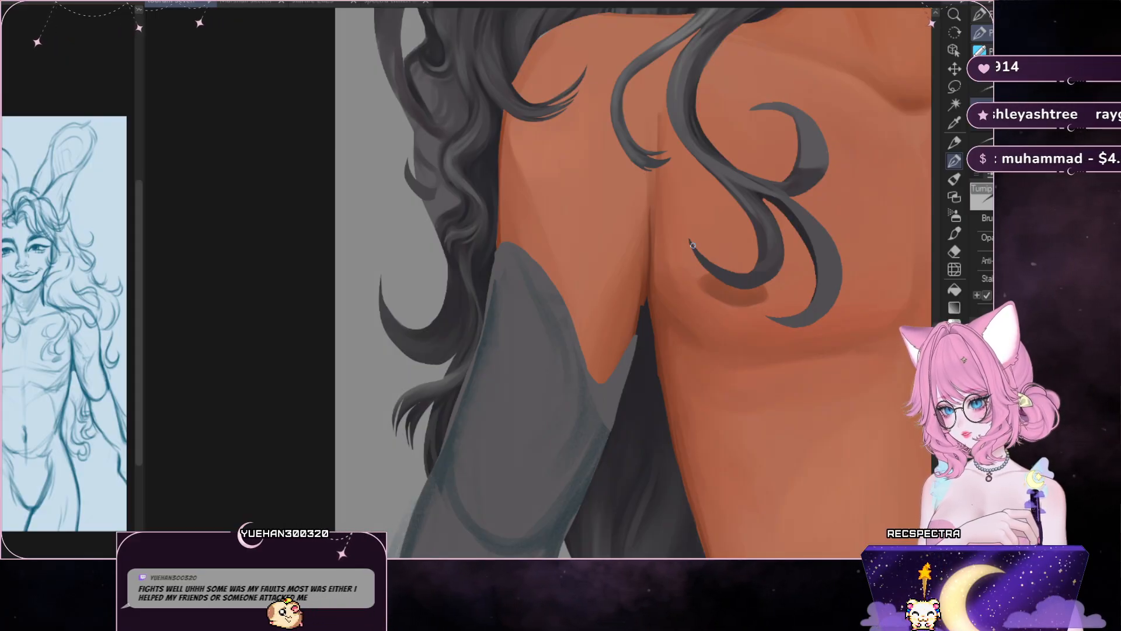
- With the square brush, shade the hair falling between the lowered arm and the torso in a widened painting view
{"action": "key", "text": "b"}
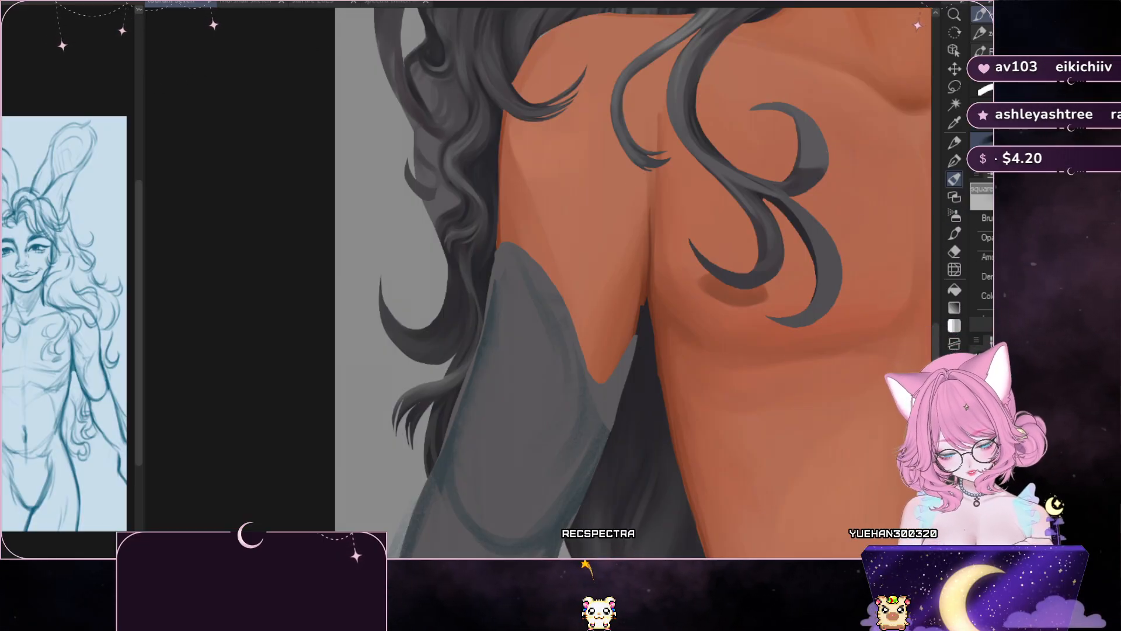
{"action": "left_click_drag", "start_coordinate": [940, 292], "coordinate": [1019, 292]}
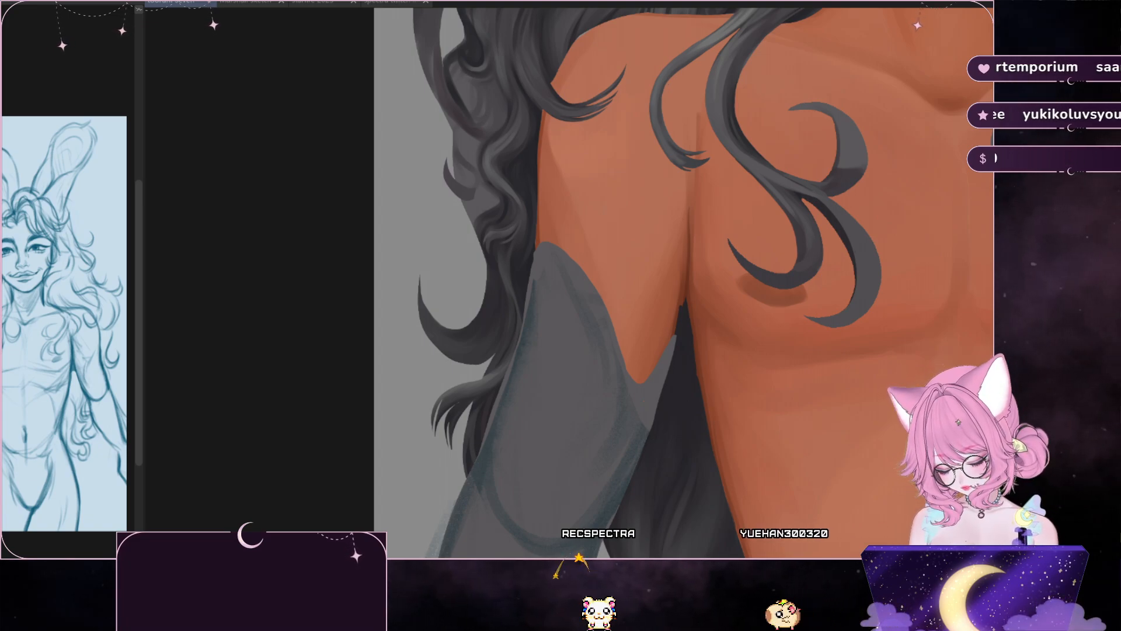
{"action": "scroll", "coordinate": [626, 331], "scroll_direction": "down", "scroll_amount": 5}
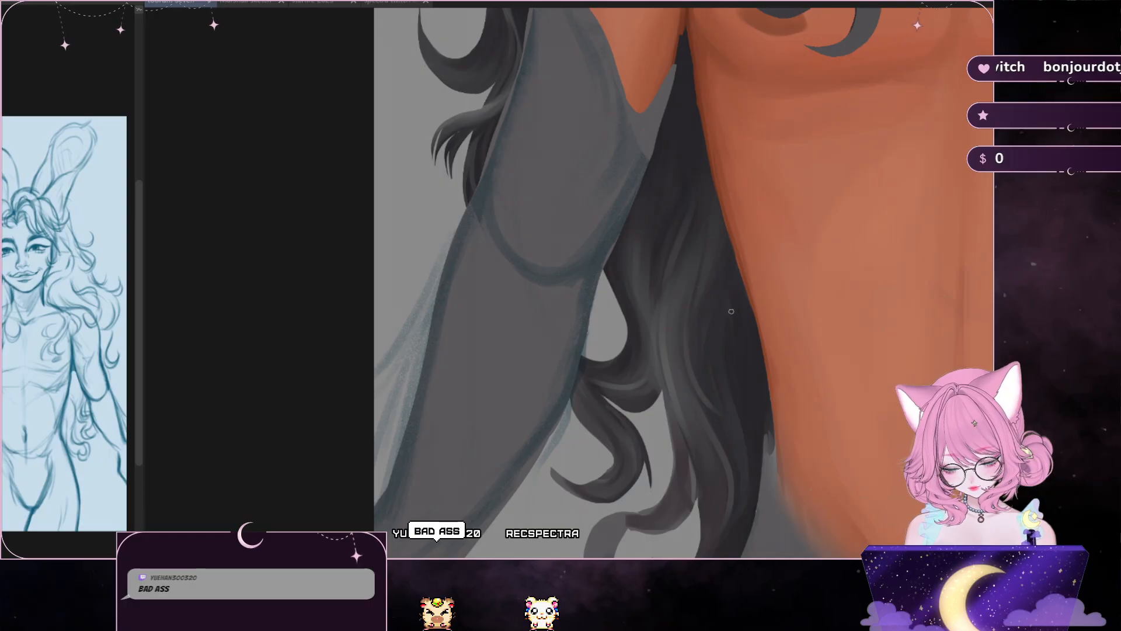
- Examine the hair across the whole mirrored figure, from the crown and face down to the curls behind the lowered arm
{"action": "scroll", "coordinate": [738, 356], "scroll_direction": "down", "scroll_amount": 1}
{"action": "scroll", "coordinate": [738, 356], "scroll_direction": "down", "scroll_amount": 3}
{"action": "scroll", "coordinate": [738, 356], "scroll_direction": "up", "scroll_amount": 3}
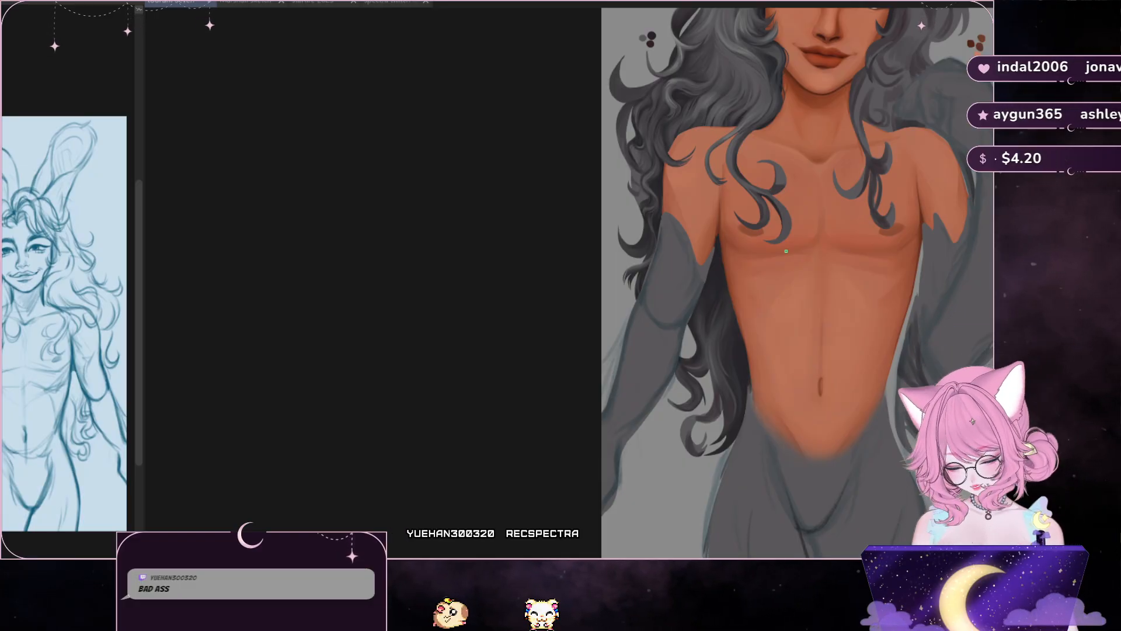
{"action": "scroll", "coordinate": [721, 327], "scroll_direction": "up", "scroll_amount": 2}
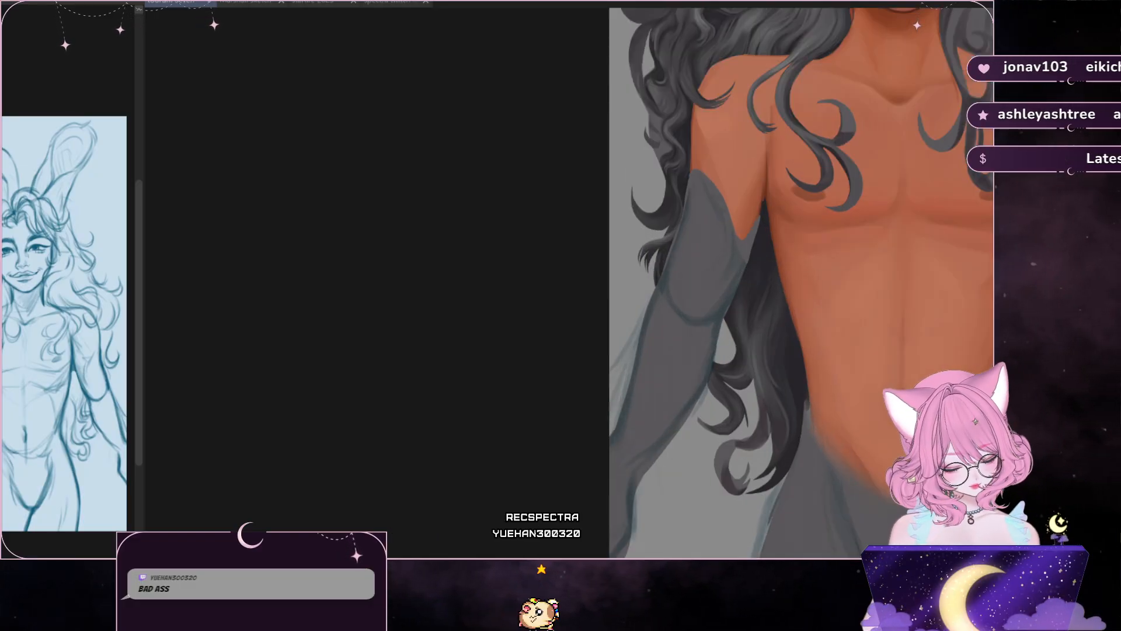
{"action": "scroll", "coordinate": [824, 283], "scroll_direction": "up", "scroll_amount": 2}
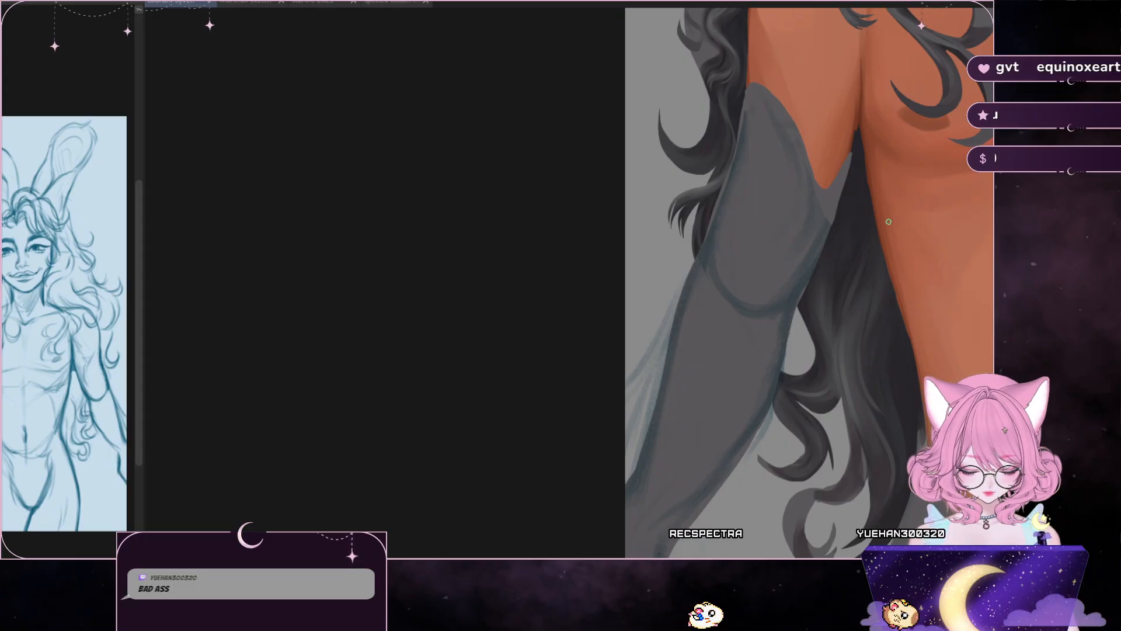
{"action": "key", "text": "ctrl+minus"}
{"action": "scroll", "coordinate": [619, 281], "scroll_direction": "down", "scroll_amount": 3}
{"action": "scroll", "coordinate": [619, 280], "scroll_direction": "up", "scroll_amount": 4}
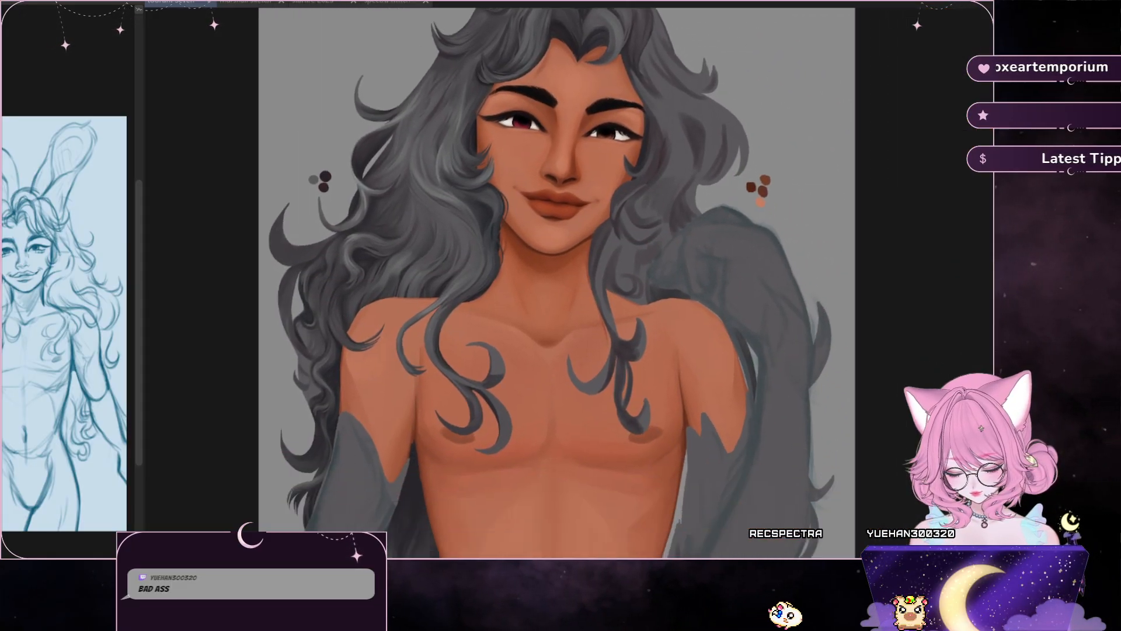
{"action": "scroll", "coordinate": [637, 280], "scroll_direction": "down", "scroll_amount": 1}
{"action": "scroll", "coordinate": [636, 280], "scroll_direction": "up", "scroll_amount": 3}
{"action": "scroll", "coordinate": [637, 280], "scroll_direction": "down", "scroll_amount": 1}
{"action": "scroll", "coordinate": [636, 280], "scroll_direction": "up", "scroll_amount": 2}
{"action": "scroll", "coordinate": [654, 280], "scroll_direction": "up", "scroll_amount": 3}
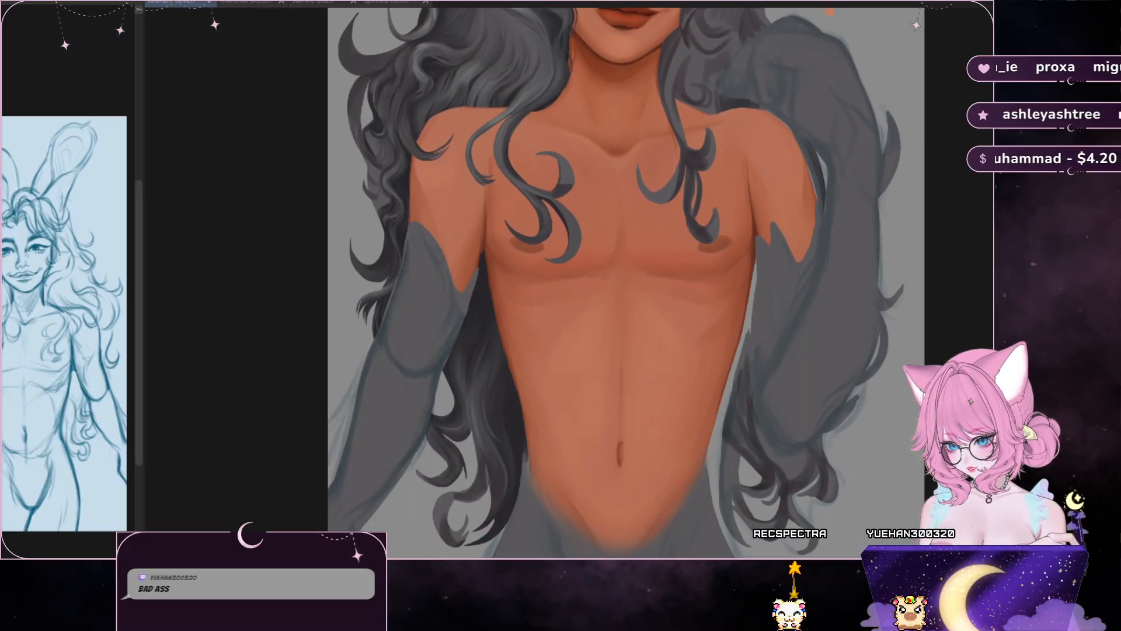
{"action": "scroll", "coordinate": [654, 280], "scroll_direction": "up", "scroll_amount": 1}
{"action": "scroll", "coordinate": [654, 280], "scroll_direction": "left", "scroll_amount": 3}
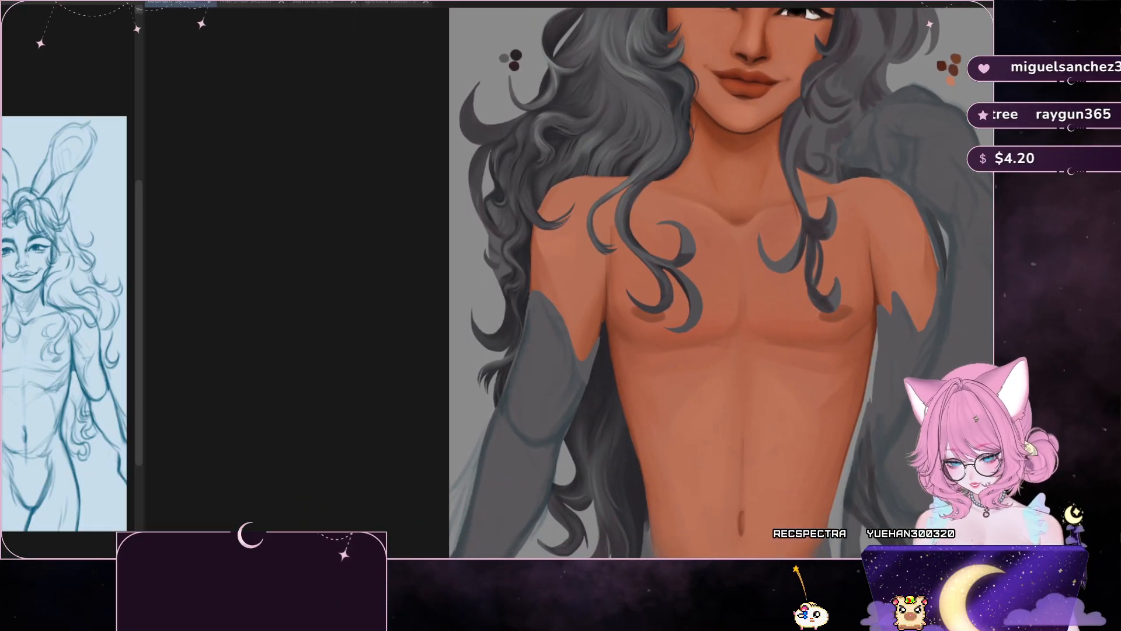
{"action": "scroll", "coordinate": [718, 280], "scroll_direction": "up", "scroll_amount": 4}
{"action": "scroll", "coordinate": [718, 281], "scroll_direction": "left", "scroll_amount": 2}
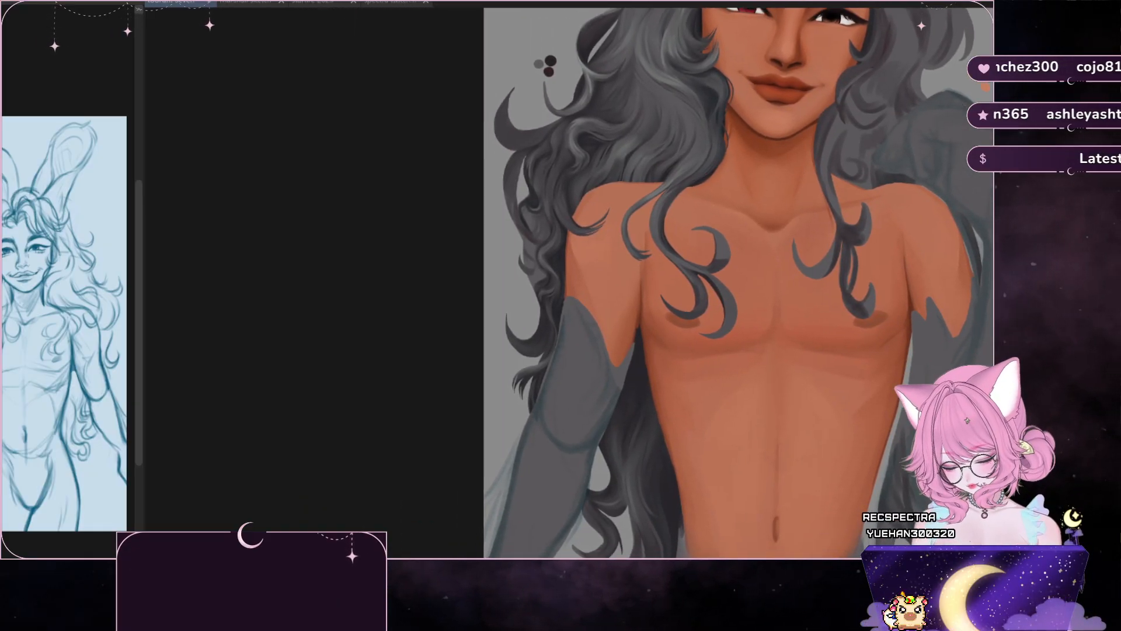
{"action": "scroll", "coordinate": [718, 280], "scroll_direction": "right", "scroll_amount": 3}
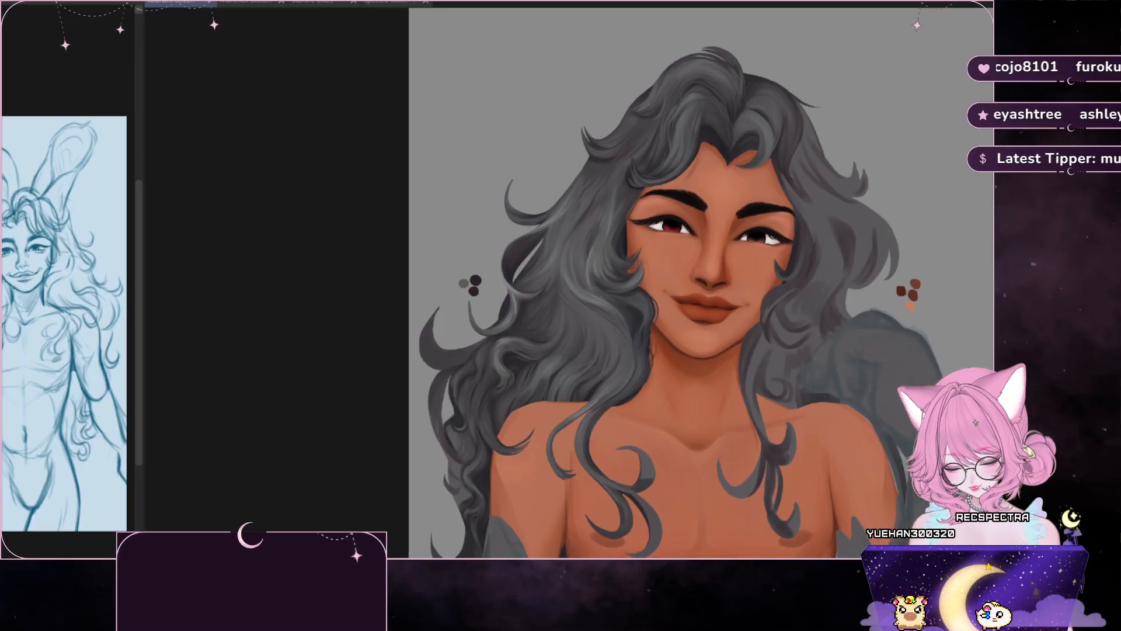
{"action": "scroll", "coordinate": [718, 281], "scroll_direction": "down", "scroll_amount": 5}
{"action": "scroll", "coordinate": [718, 280], "scroll_direction": "left", "scroll_amount": 1}
{"action": "scroll", "coordinate": [525, 327], "scroll_direction": "up", "scroll_amount": 2}
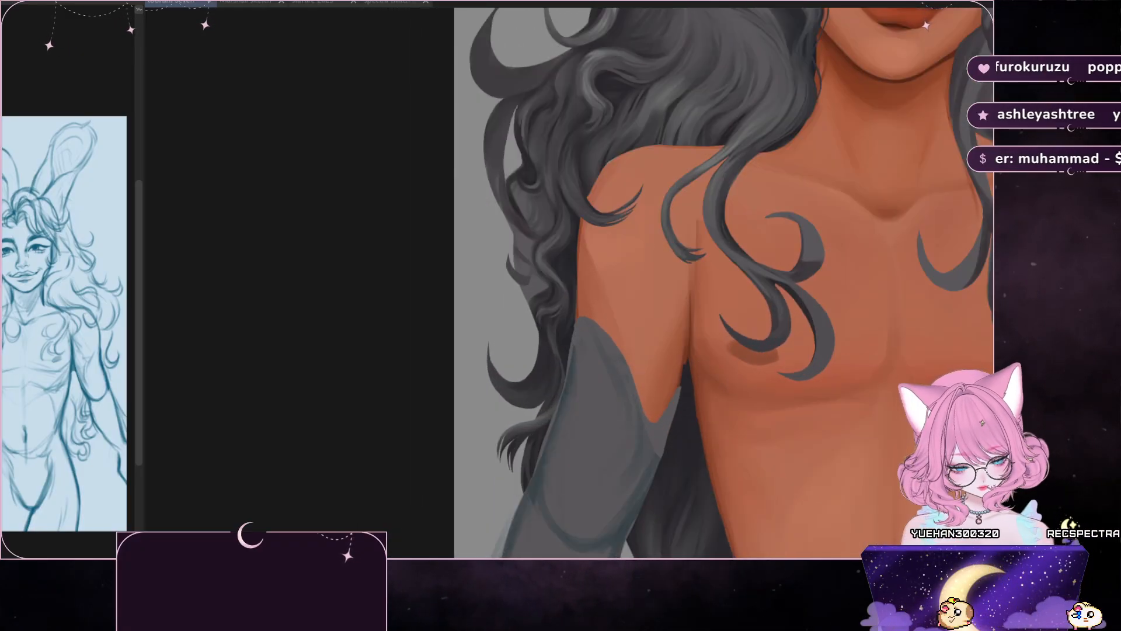
- Return the canvas to its unmirrored orientation and refine the dark strands and lower curls behind the lowered arm
{"action": "scroll", "coordinate": [569, 280], "scroll_direction": "right", "scroll_amount": 5}
{"action": "scroll", "coordinate": [424, 280], "scroll_direction": "left", "scroll_amount": 5}
{"action": "scroll", "coordinate": [423, 281], "scroll_direction": "down", "scroll_amount": 5}
{"action": "scroll", "coordinate": [424, 280], "scroll_direction": "right", "scroll_amount": 1}
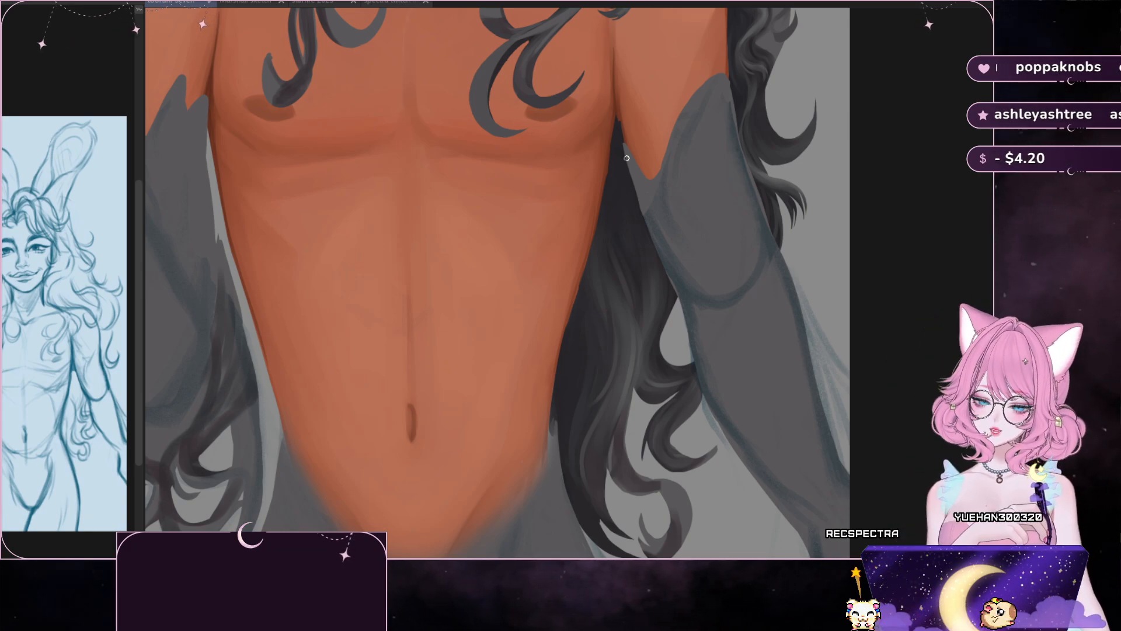
{"action": "scroll", "coordinate": [496, 280], "scroll_direction": "up", "scroll_amount": 3}
{"action": "scroll", "coordinate": [496, 281], "scroll_direction": "down", "scroll_amount": 4}
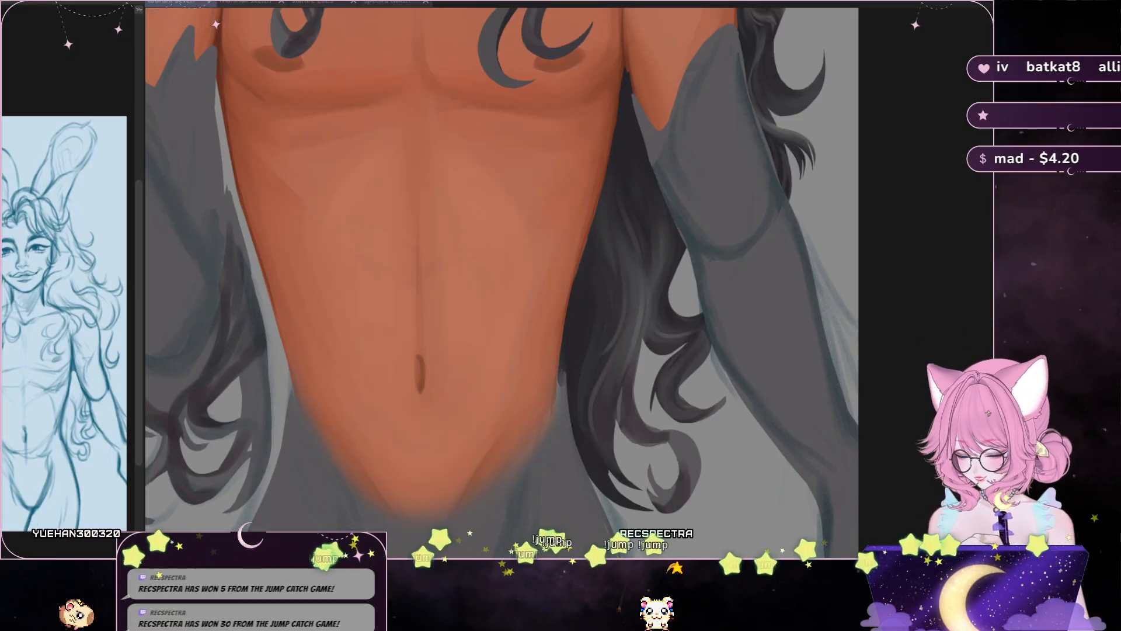
- Examine the hair on both sides of the torso, from the chest curls to the strands around each sleeved arm
{"action": "scroll", "coordinate": [502, 257], "scroll_direction": "up", "scroll_amount": 5}
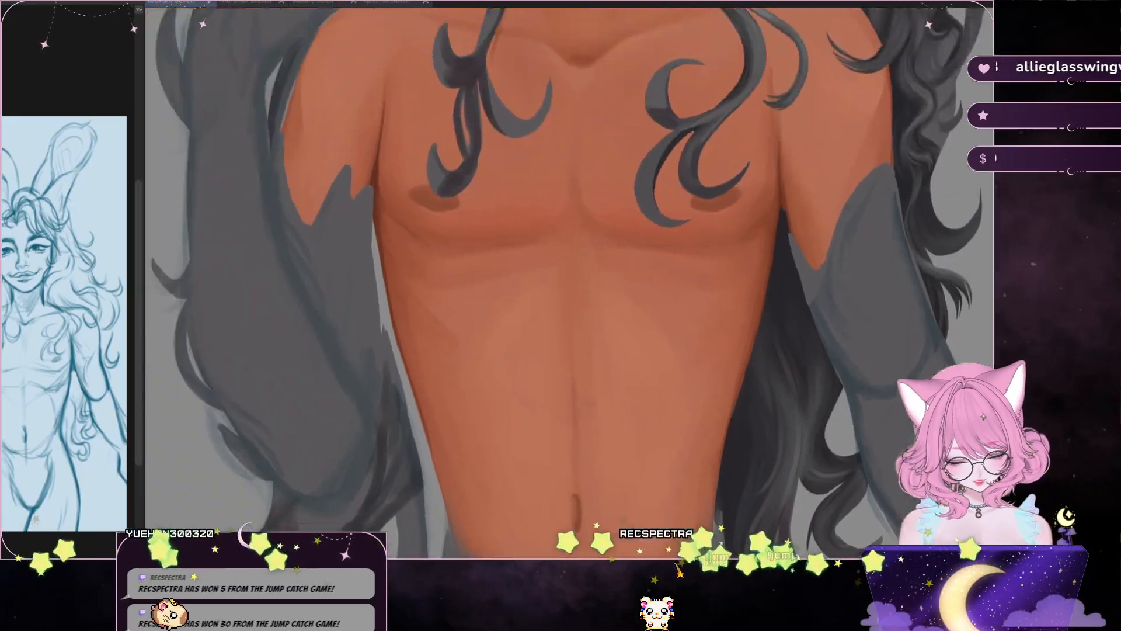
{"action": "scroll", "coordinate": [467, 257], "scroll_direction": "down", "scroll_amount": 3}
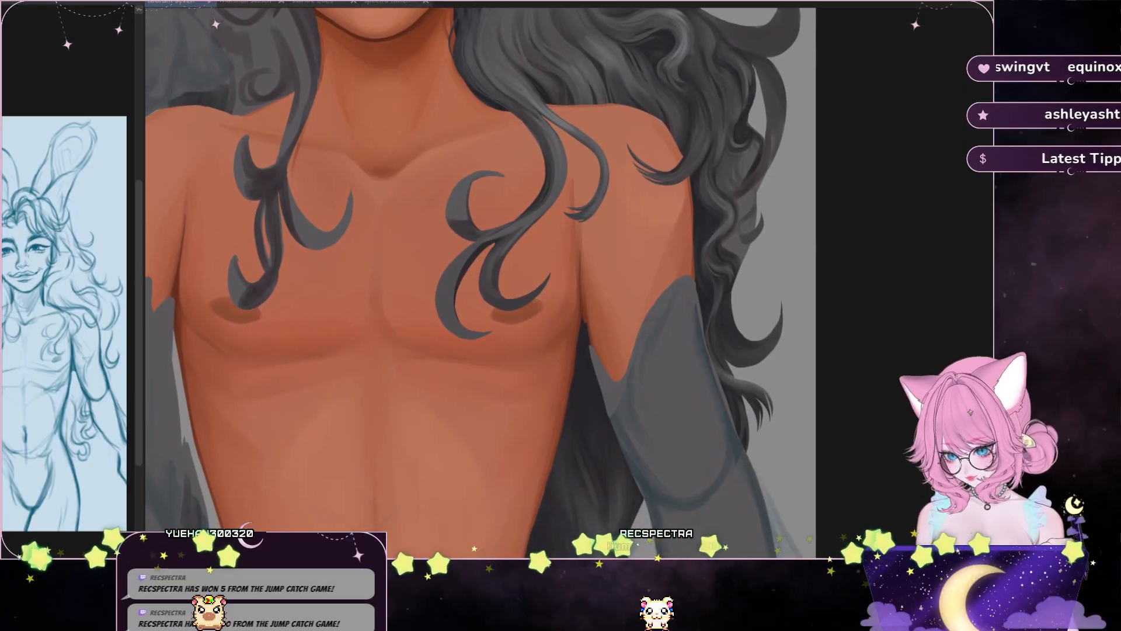
{"action": "scroll", "coordinate": [698, 180], "scroll_direction": "up", "scroll_amount": 1}
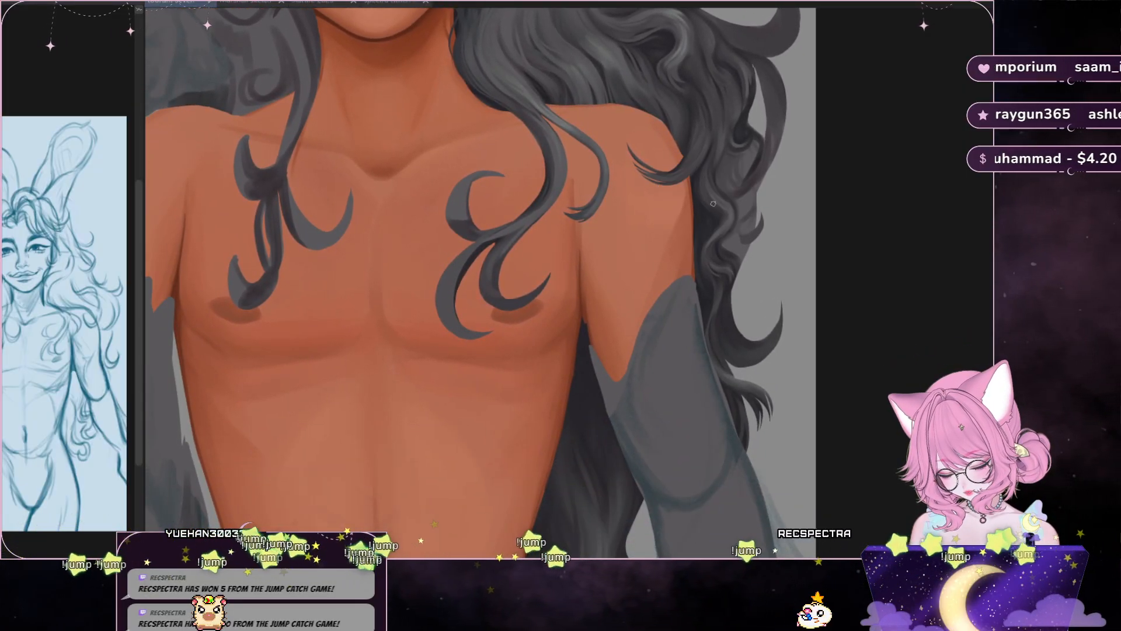
{"action": "scroll", "coordinate": [711, 205], "scroll_direction": "up", "scroll_amount": 2}
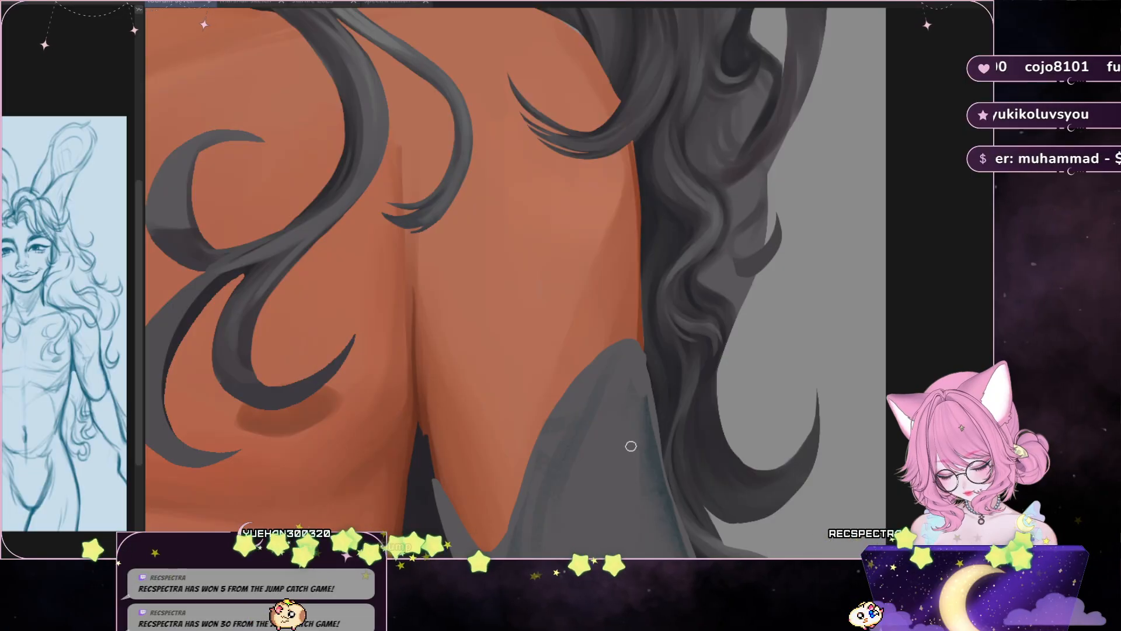
{"action": "mouse_move", "coordinate": [759, 263]}
{"action": "left_mouse_down"}
{"action": "mouse_move", "coordinate": [351, 263]}
{"action": "mouse_move", "coordinate": [479, 134]}
{"action": "left_mouse_up"}
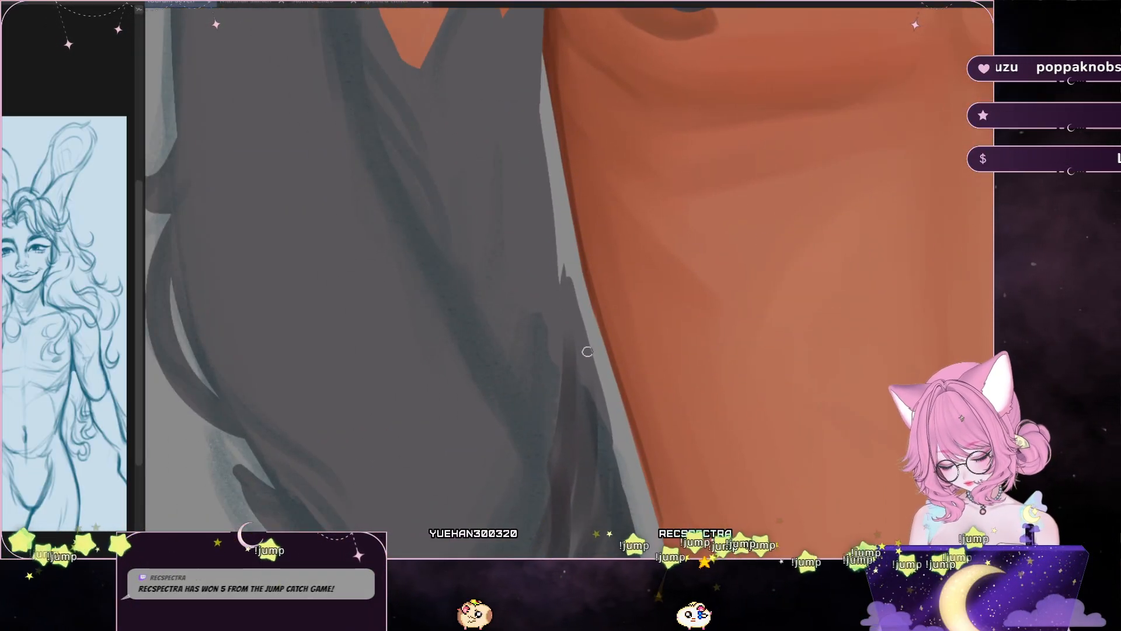
{"action": "left_click_drag", "start_coordinate": [666, 251], "coordinate": [175, 117]}
{"action": "left_click_drag", "start_coordinate": [408, 116], "coordinate": [432, 525]}
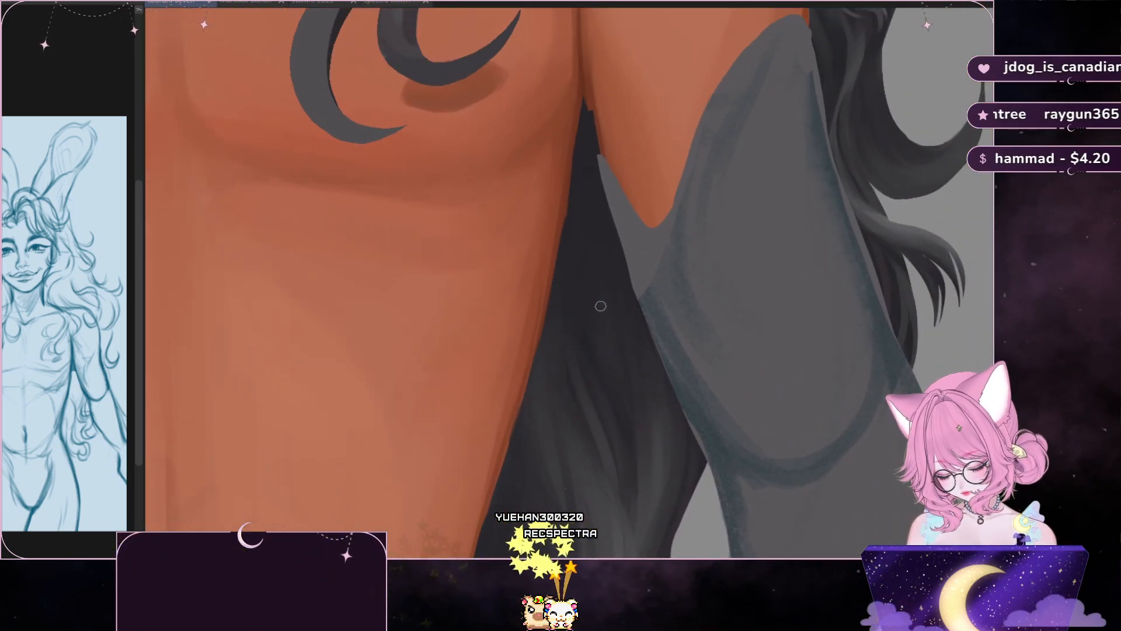
{"action": "scroll", "coordinate": [634, 365], "scroll_direction": "down", "scroll_amount": 1}
{"action": "scroll", "coordinate": [635, 365], "scroll_direction": "down", "scroll_amount": 1}
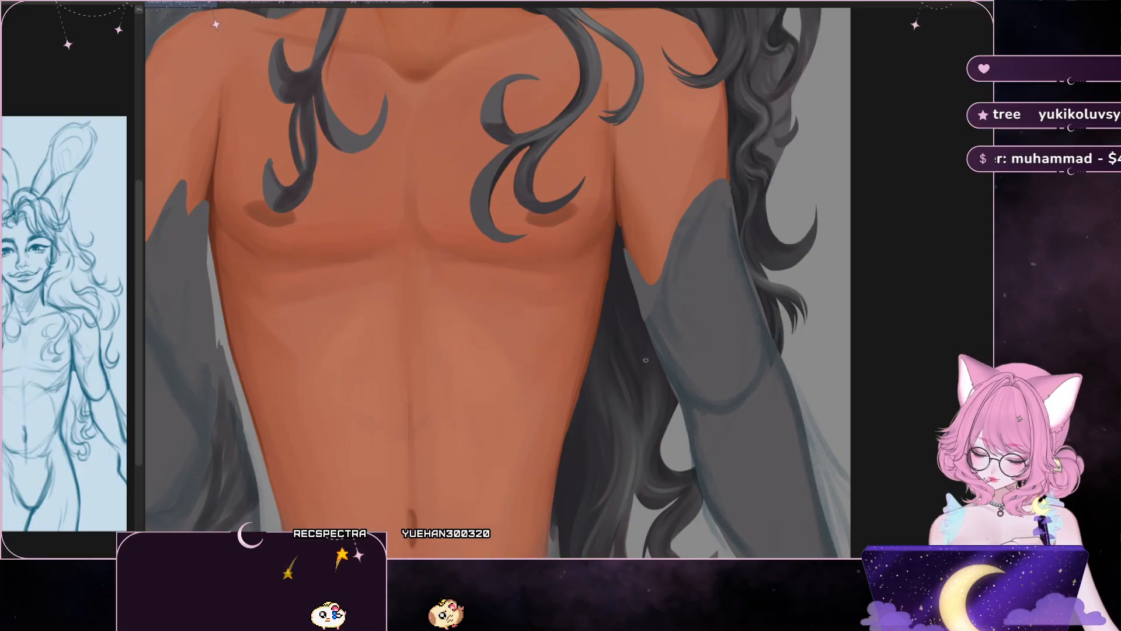
- Touch up the shading of the long wavy strands between the waist and the lowered arm
{"action": "scroll", "coordinate": [636, 347], "scroll_direction": "down", "scroll_amount": 4}
{"action": "scroll", "coordinate": [728, 273], "scroll_direction": "up", "scroll_amount": 3}
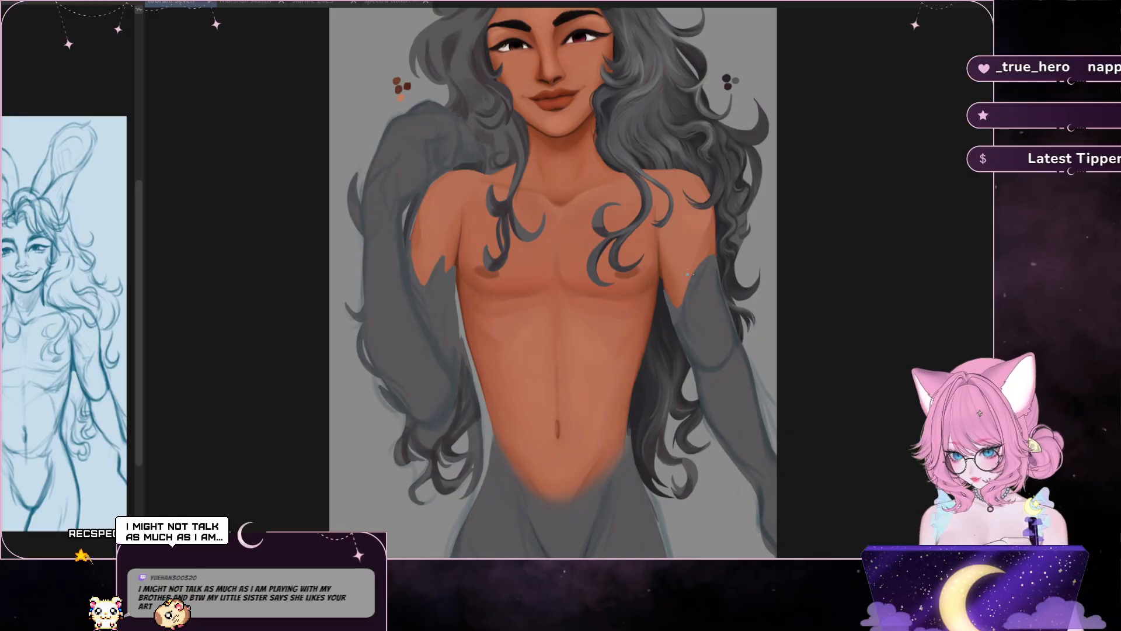
{"action": "scroll", "coordinate": [693, 291], "scroll_direction": "down", "scroll_amount": 3}
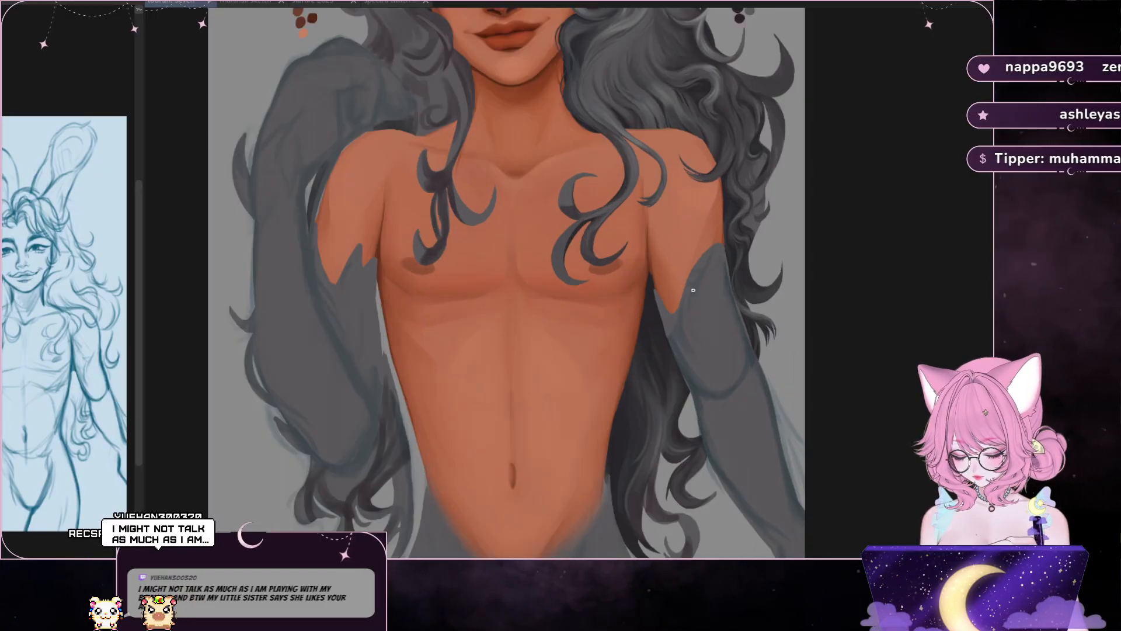
{"action": "scroll", "coordinate": [693, 290], "scroll_direction": "up", "scroll_amount": 1}
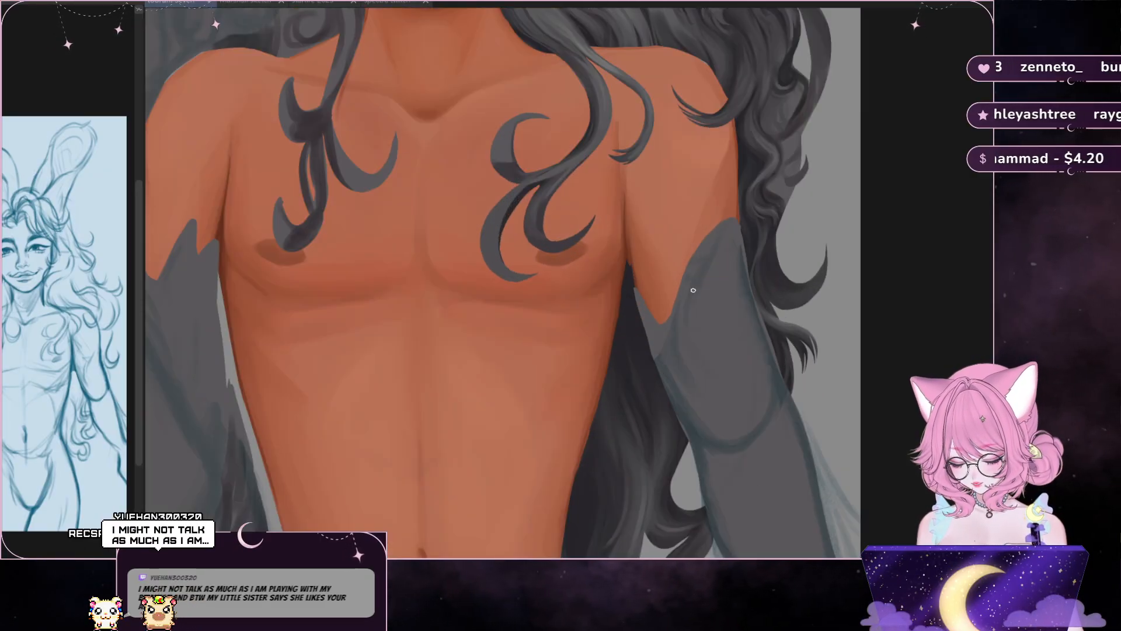
{"action": "scroll", "coordinate": [646, 406], "scroll_direction": "down", "scroll_amount": 1}
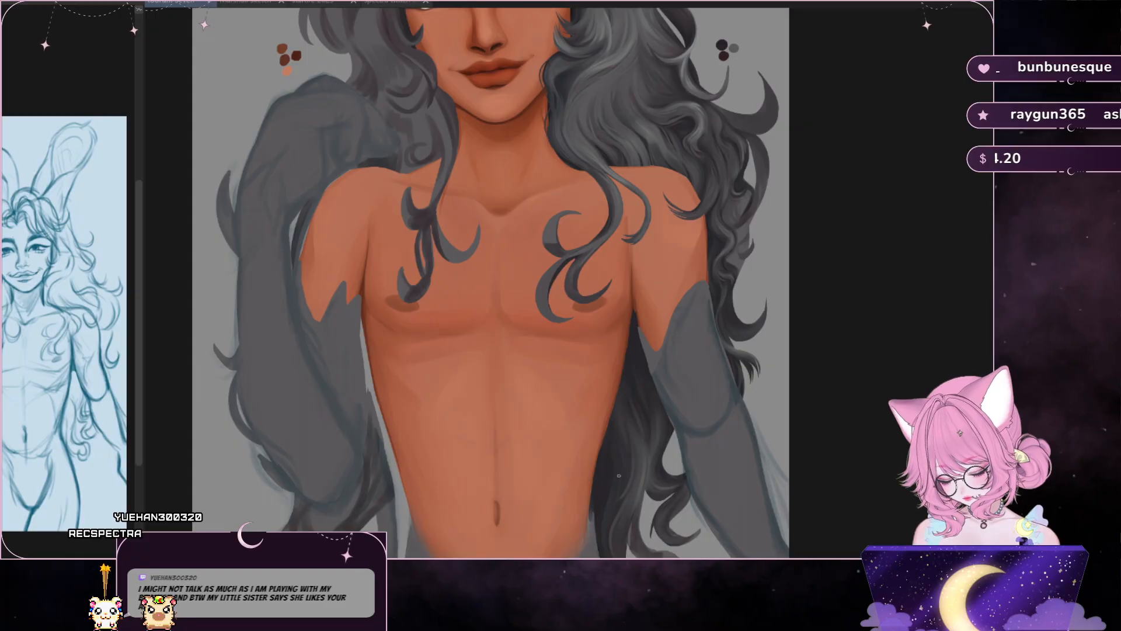
{"action": "scroll", "coordinate": [619, 475], "scroll_direction": "up", "scroll_amount": 1}
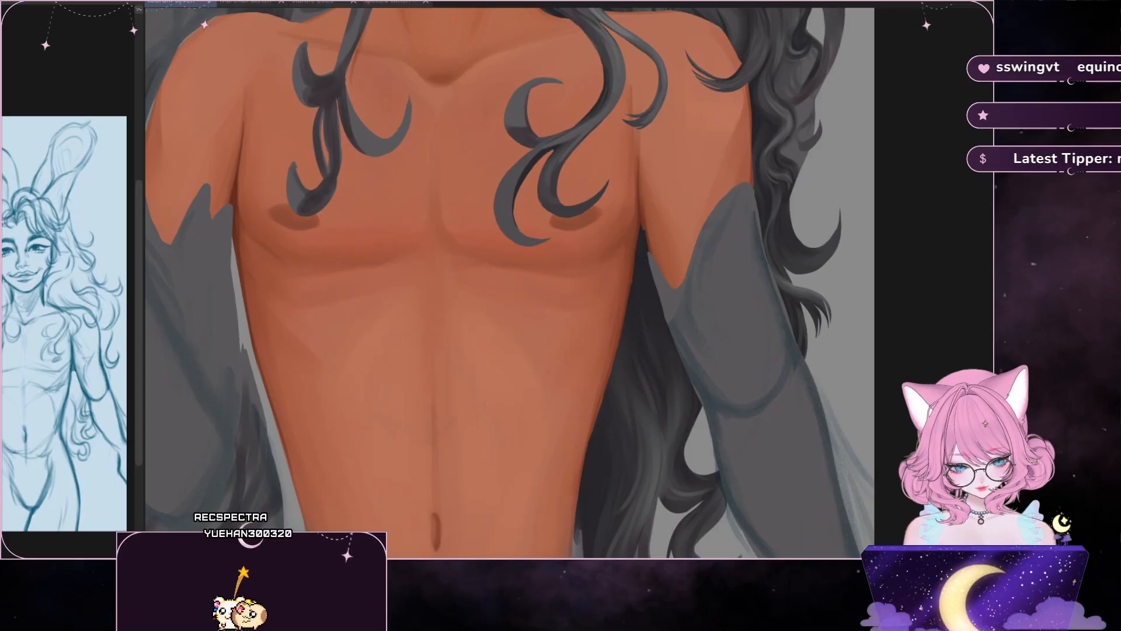
{"action": "scroll", "coordinate": [508, 281], "scroll_direction": "down", "scroll_amount": 5}
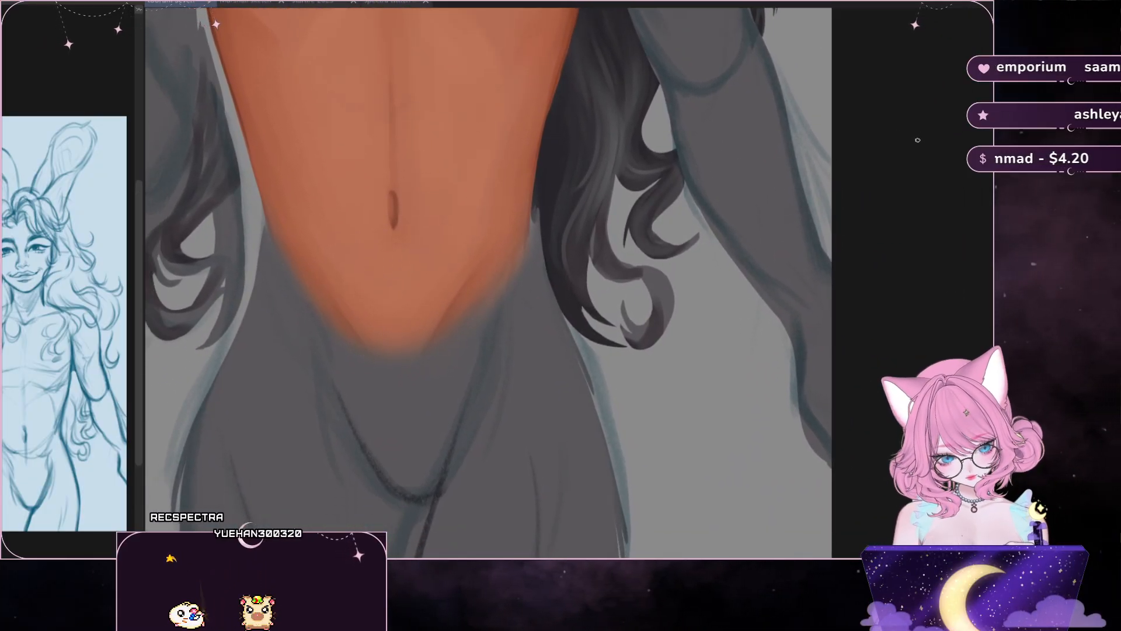
- Refine the shading and lighter streaks of the long wavy strands between the waist and the lowered arm, checking them in mirrored orientation
{"action": "scroll", "coordinate": [917, 135], "scroll_direction": "up", "scroll_amount": 4}
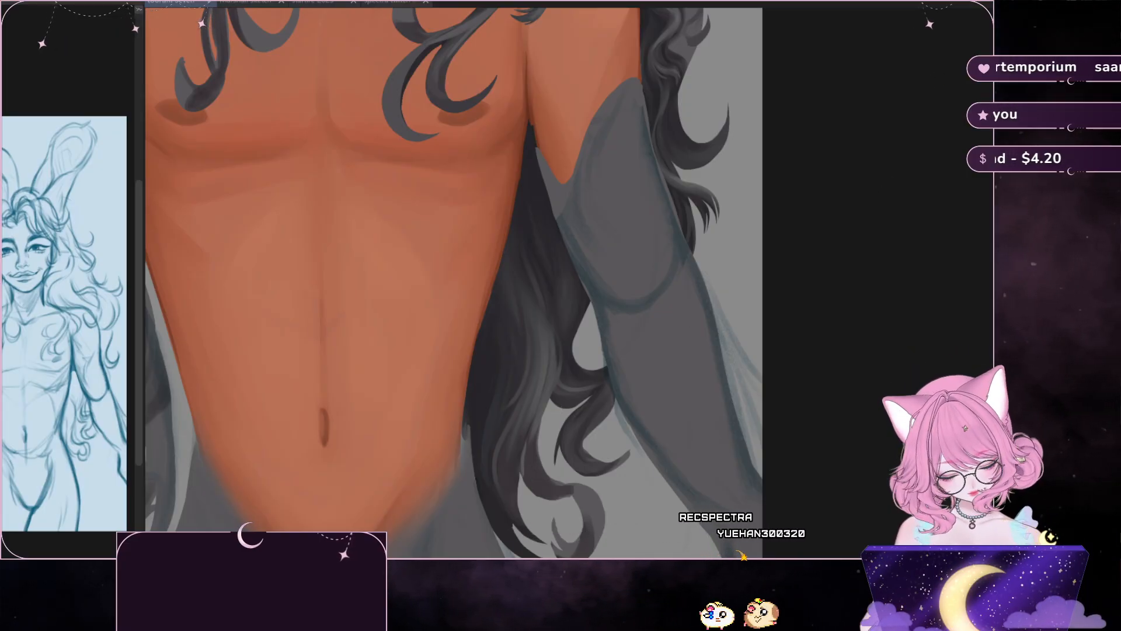
{"action": "scroll", "coordinate": [584, 333], "scroll_direction": "up", "scroll_amount": 3}
{"action": "left_click_drag", "start_coordinate": [285, 584], "coordinate": [231, 500]}
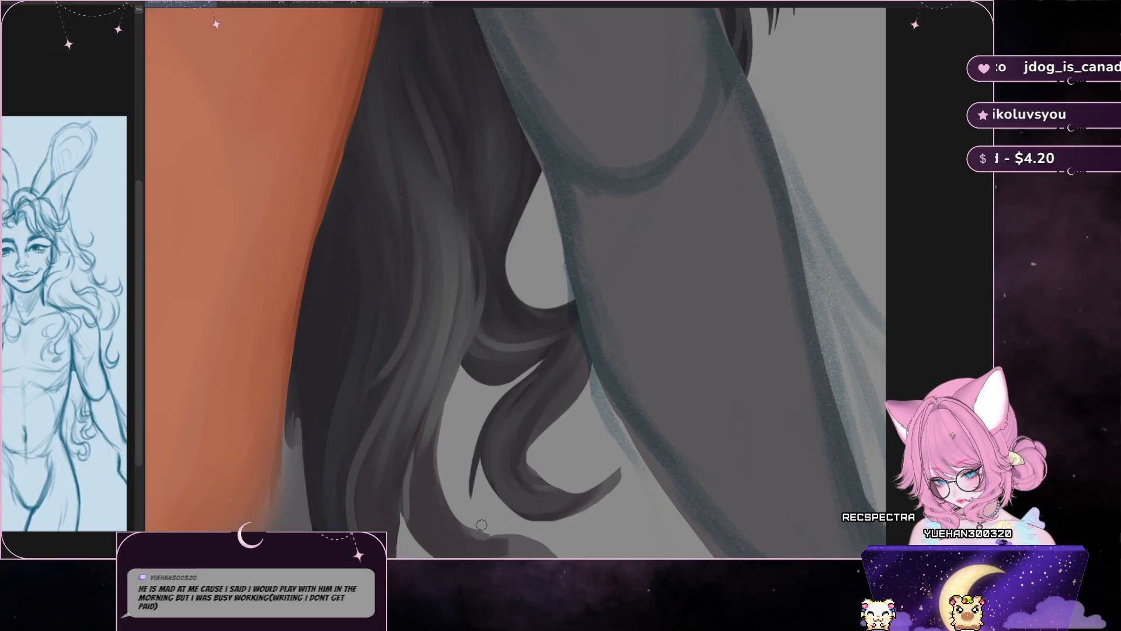
{"action": "key", "text": "m"}
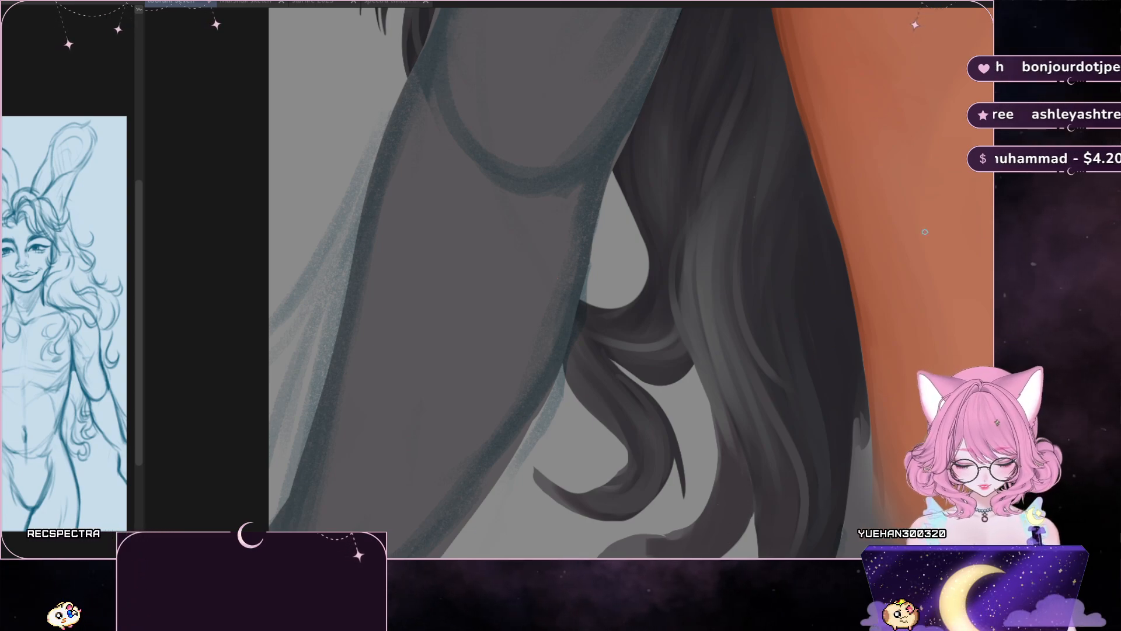
{"action": "key", "text": "m"}
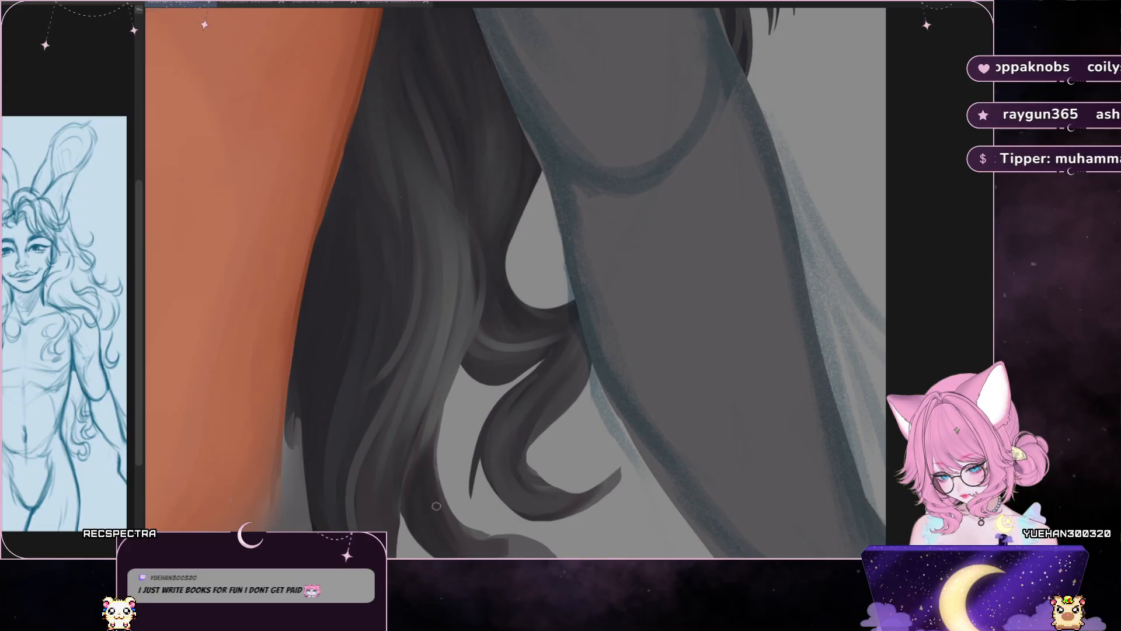
{"action": "scroll", "coordinate": [535, 470], "scroll_direction": "down", "scroll_amount": 3}
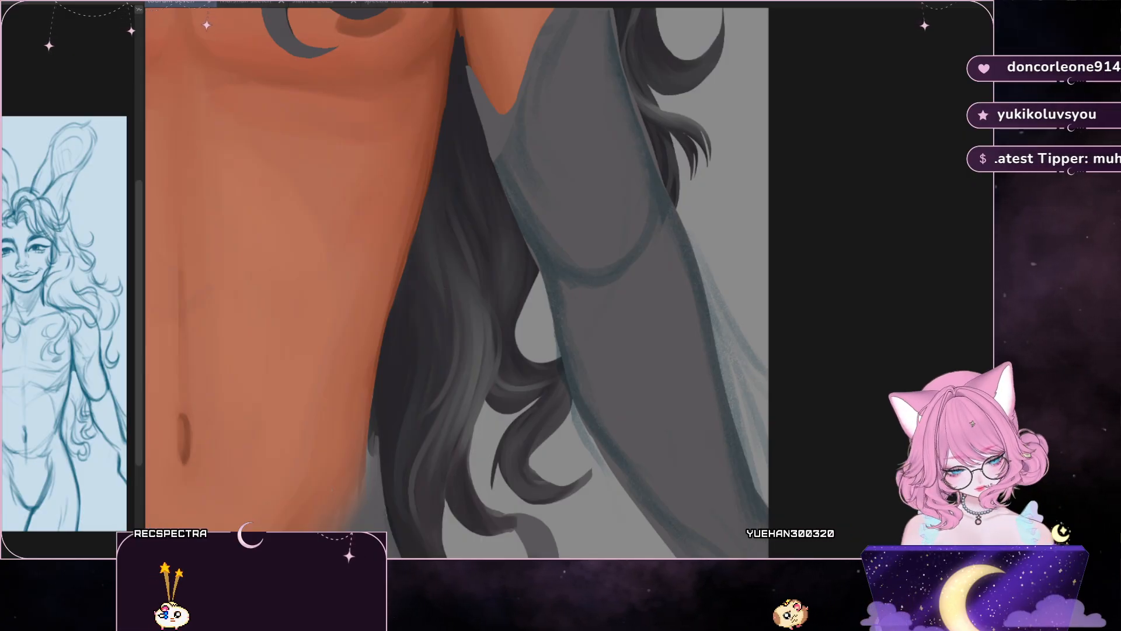
{"action": "scroll", "coordinate": [681, 282], "scroll_direction": "up", "scroll_amount": 2}
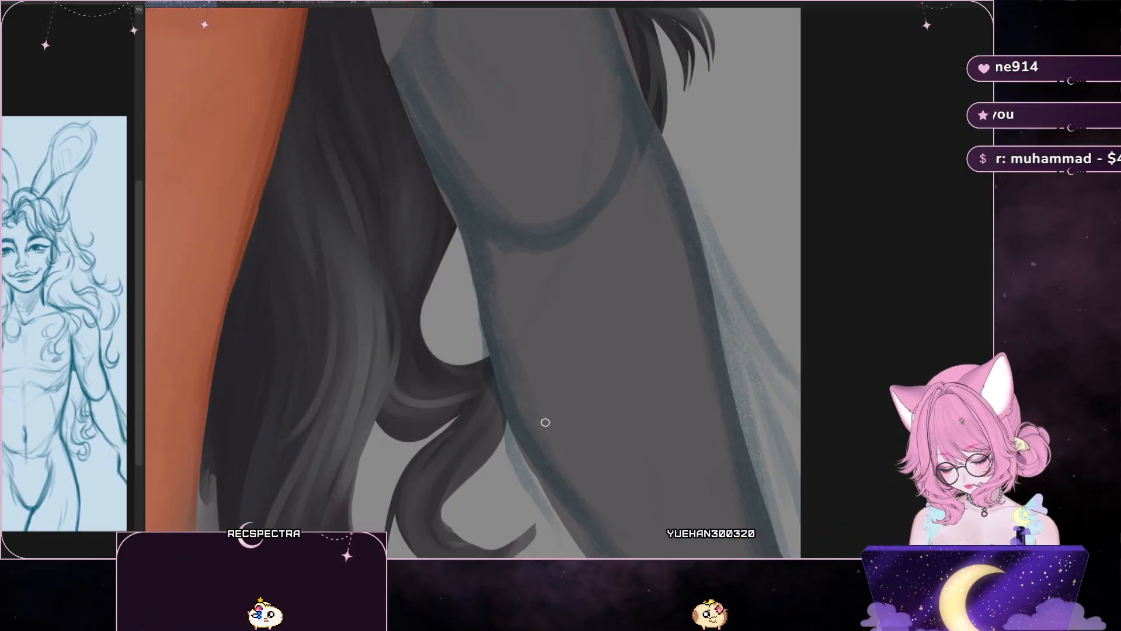
{"action": "left_click_drag", "start_coordinate": [444, 263], "coordinate": [569, 244]}
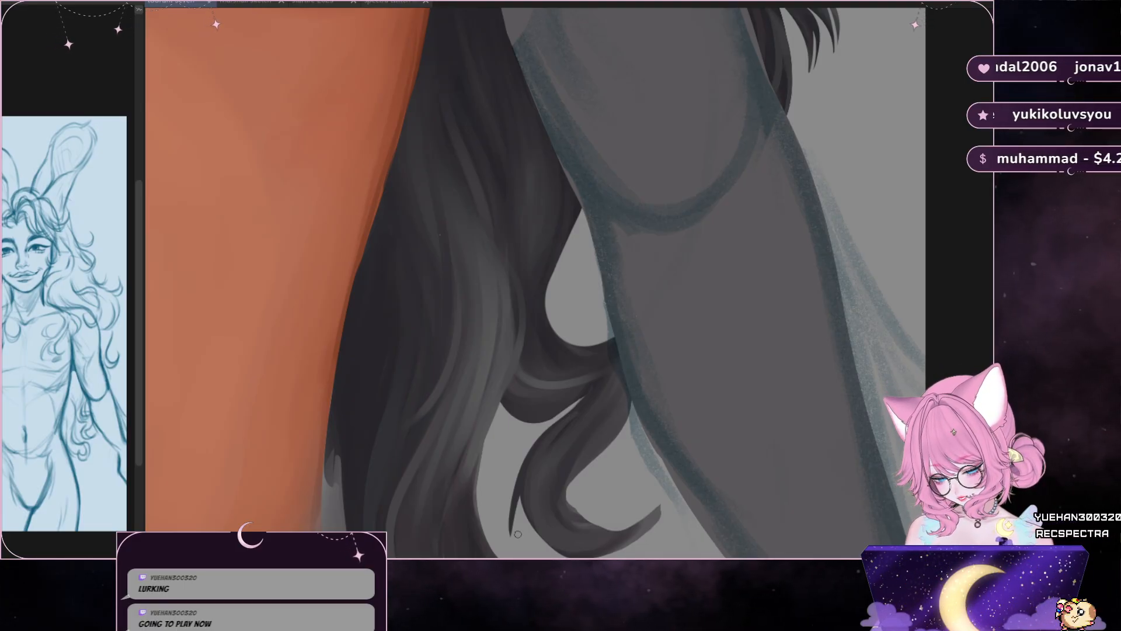
- Paint thin pointed dark strands splitting off the lower ends of the hair beside the hip
{"action": "scroll", "coordinate": [535, 280], "scroll_direction": "down", "scroll_amount": 3}
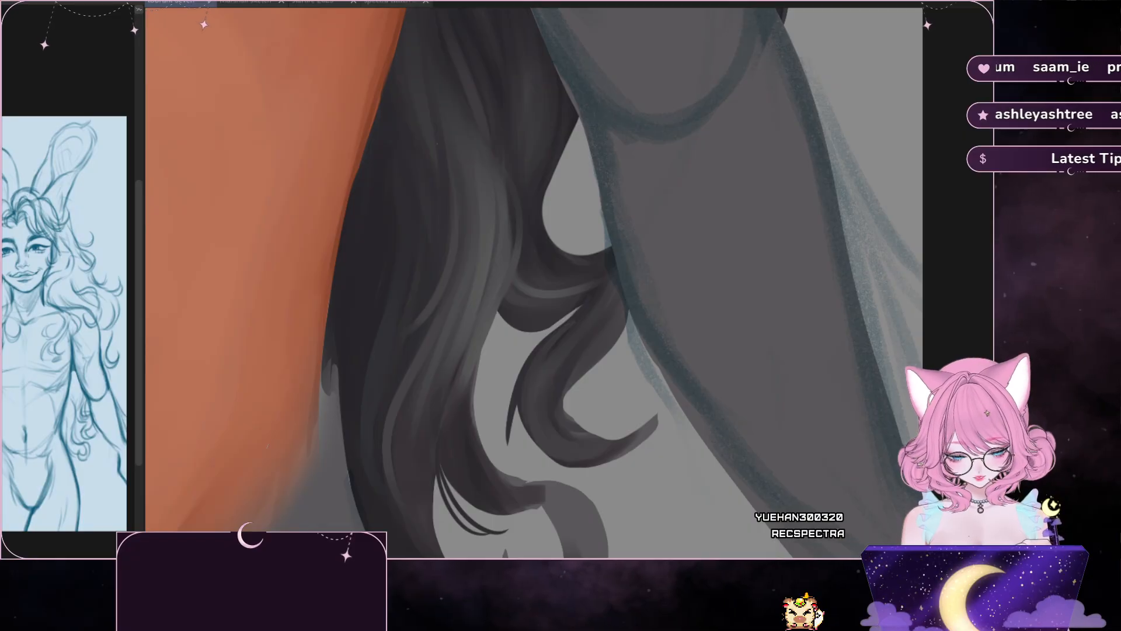
{"action": "scroll", "coordinate": [602, 269], "scroll_direction": "up", "scroll_amount": 2}
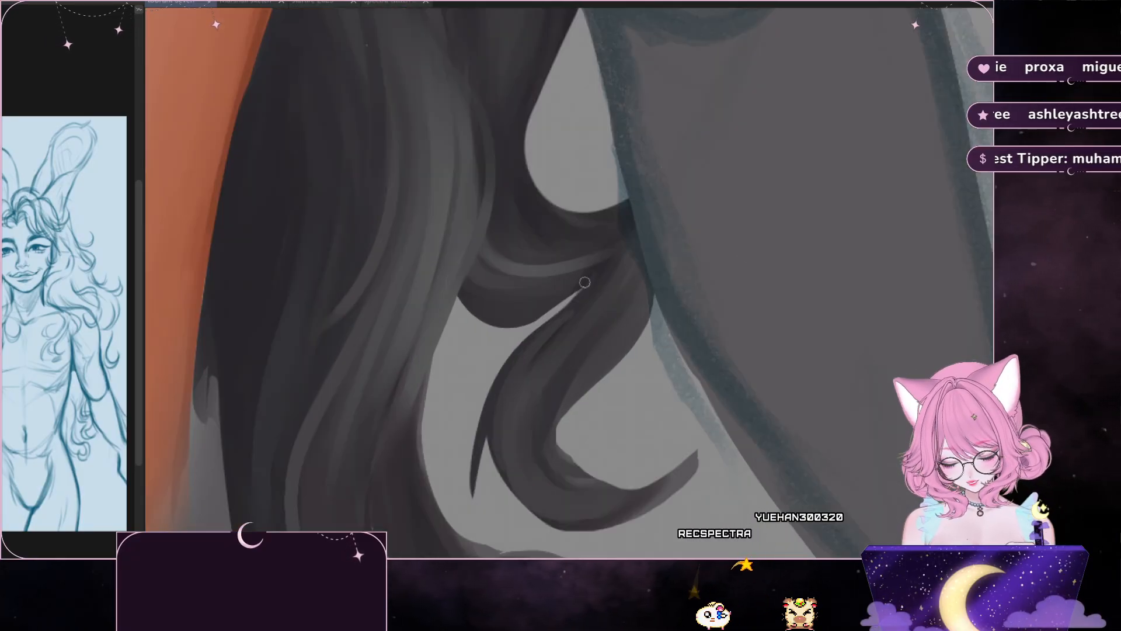
{"action": "left_click_drag", "start_coordinate": [602, 269], "coordinate": [922, 120]}
{"action": "left_click_drag", "start_coordinate": [701, 292], "coordinate": [490, 315]}
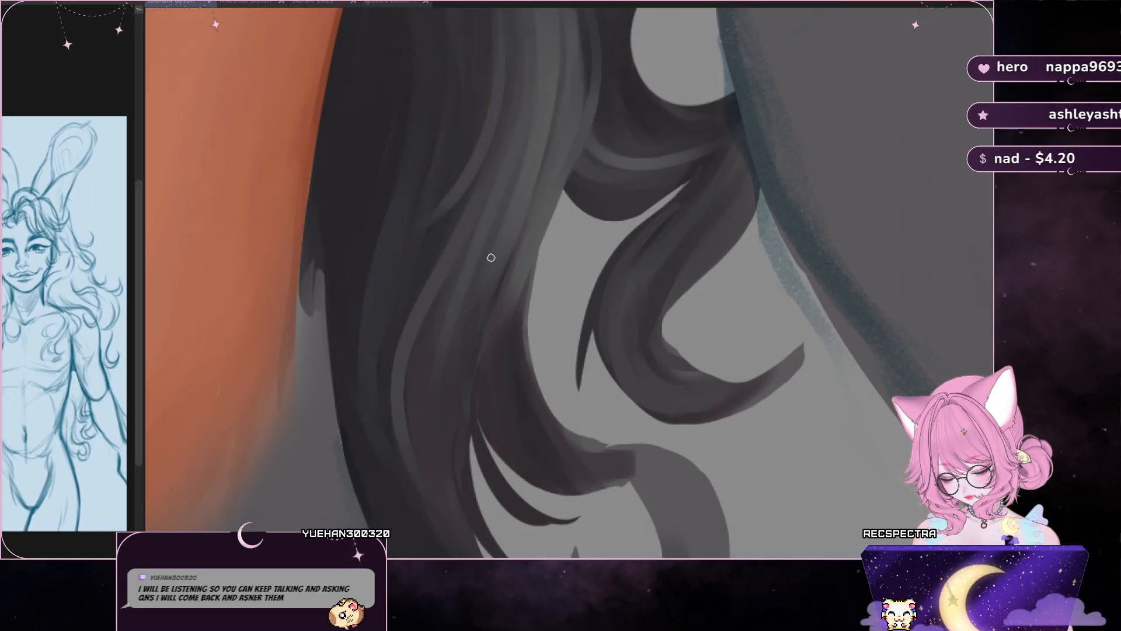
{"action": "scroll", "coordinate": [569, 284], "scroll_direction": "down", "scroll_amount": 5}
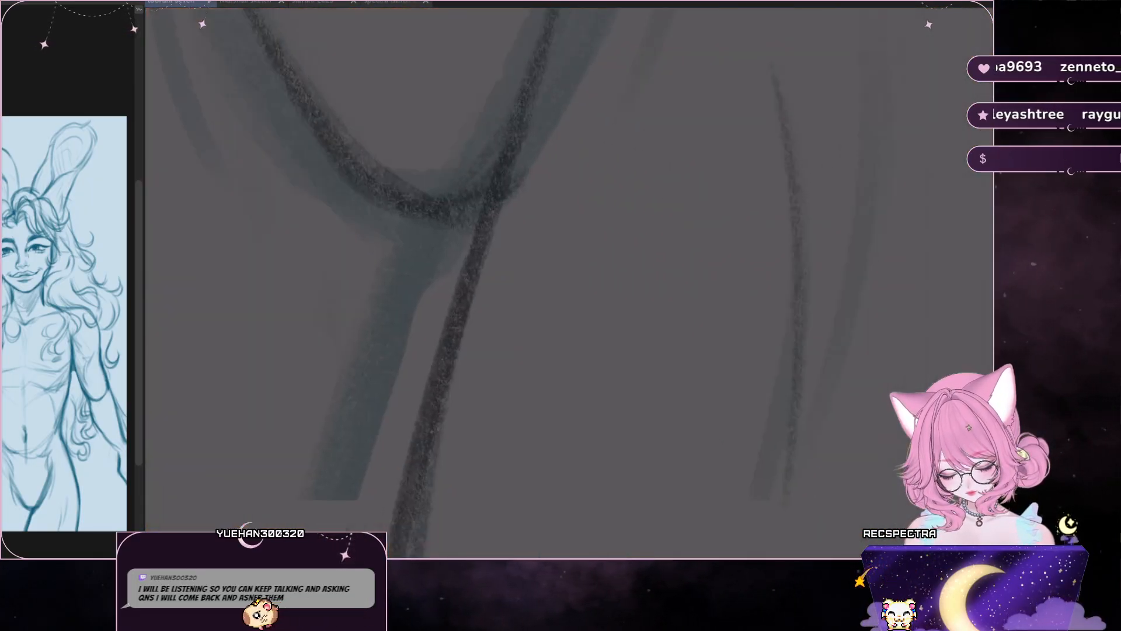
{"action": "scroll", "coordinate": [569, 283], "scroll_direction": "down", "scroll_amount": 5}
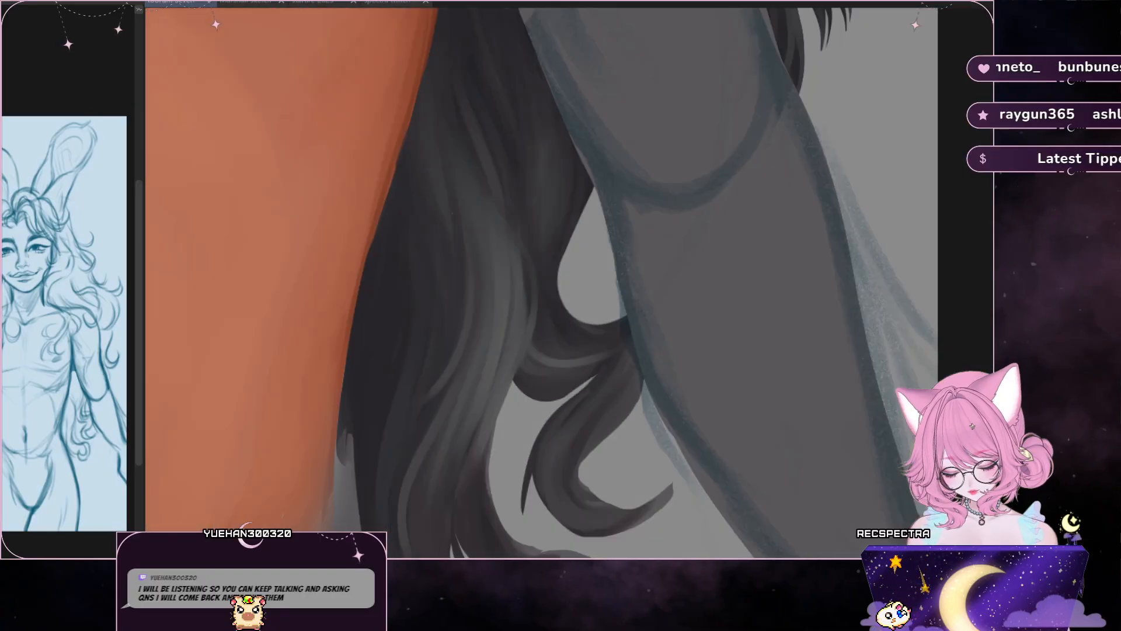
{"action": "scroll", "coordinate": [532, 405], "scroll_direction": "up", "scroll_amount": 2}
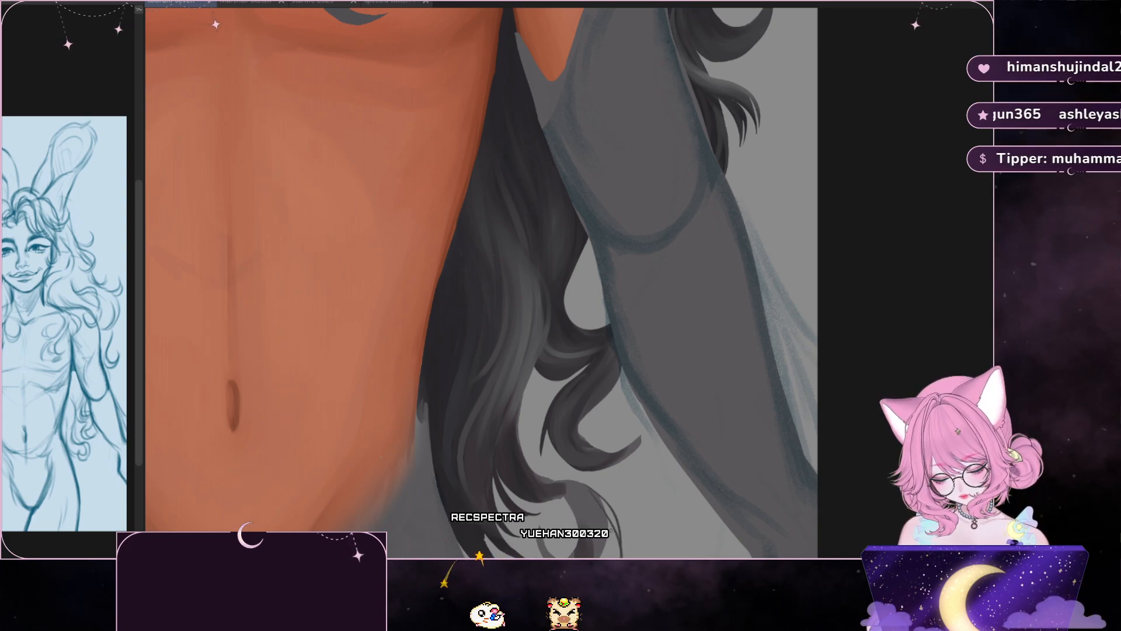
{"action": "scroll", "coordinate": [598, 502], "scroll_direction": "up", "scroll_amount": 1}
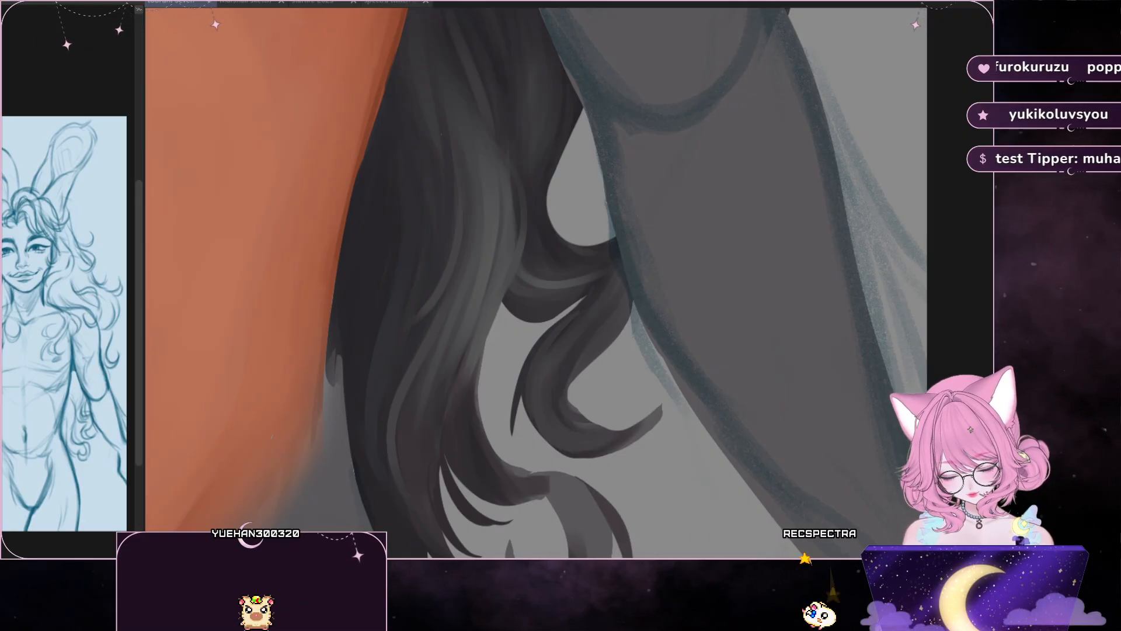
- Shape the dark outer lock of the bottom curl with a lasso selection and paint tapered strands along the curl
{"action": "left_click_drag", "start_coordinate": [234, 292], "coordinate": [234, 176]}
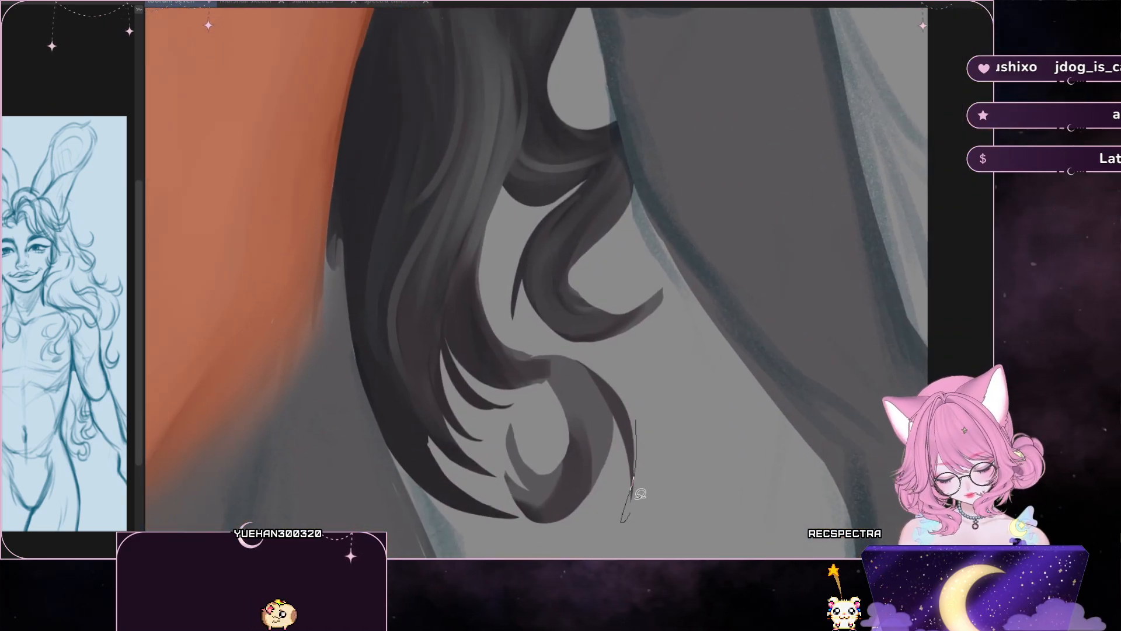
{"action": "mouse_move", "coordinate": [630, 503]}
{"action": "left_mouse_down"}
{"action": "mouse_move", "coordinate": [639, 425]}
{"action": "mouse_move", "coordinate": [645, 450]}
{"action": "mouse_move", "coordinate": [629, 505]}
{"action": "left_mouse_up"}
{"action": "key", "text": "b"}
{"action": "left_click_drag", "start_coordinate": [622, 461], "coordinate": [638, 459]}
{"action": "key", "text": "ctrl+d"}
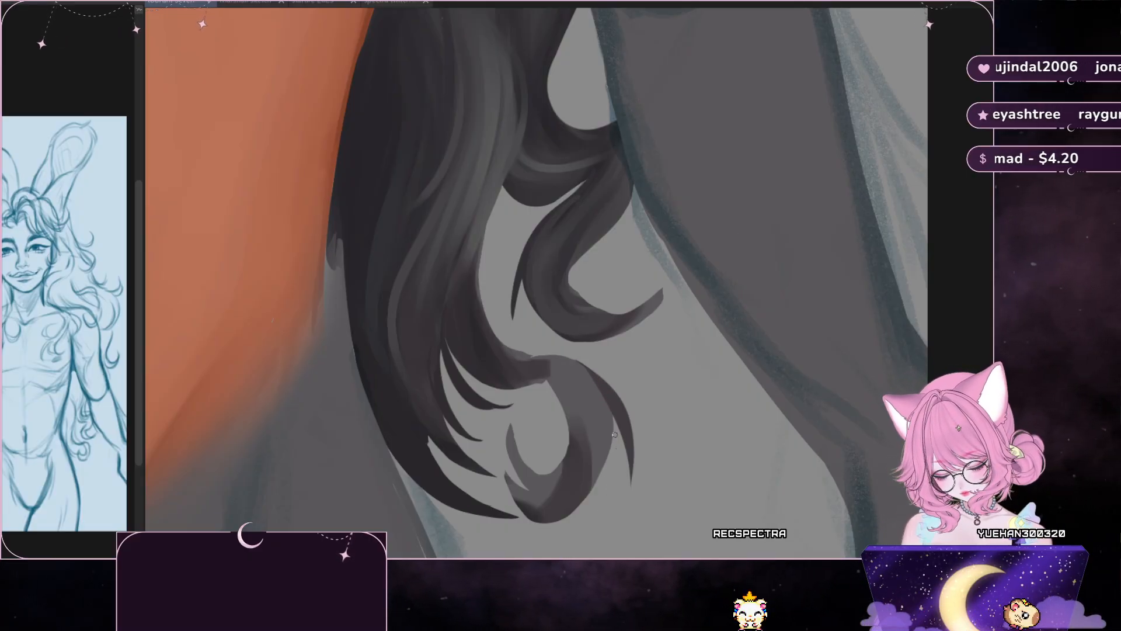
{"action": "mouse_move", "coordinate": [598, 466]}
{"action": "left_mouse_down"}
{"action": "mouse_move", "coordinate": [610, 433]}
{"action": "mouse_move", "coordinate": [604, 389]}
{"action": "left_mouse_up"}
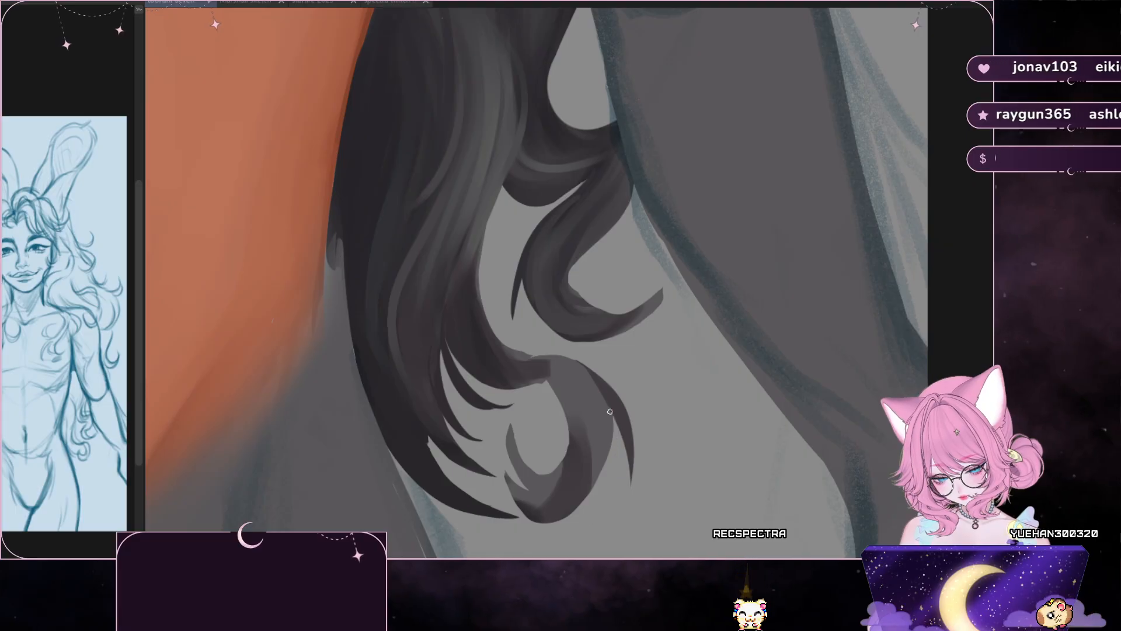
{"action": "left_click_drag", "start_coordinate": [564, 551], "coordinate": [607, 400]}
{"action": "key", "text": "ctrl+z"}
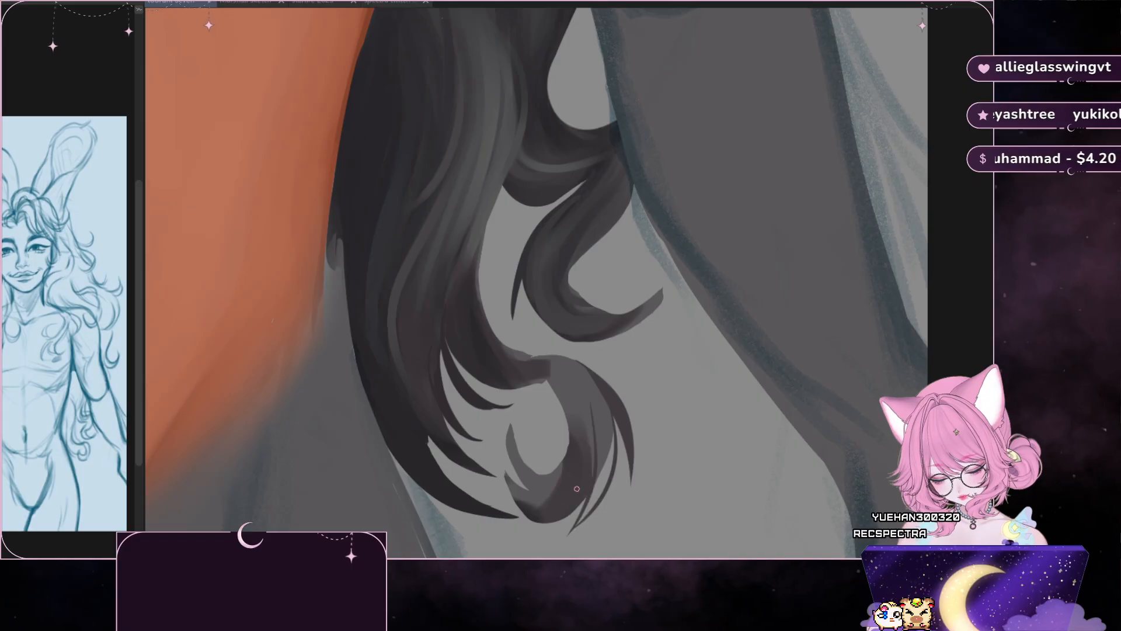
- Refine the shading and inner tip of the bottom curl, comparing its shape in mirrored and normal orientation
{"action": "scroll", "coordinate": [583, 463], "scroll_direction": "down", "scroll_amount": 5}
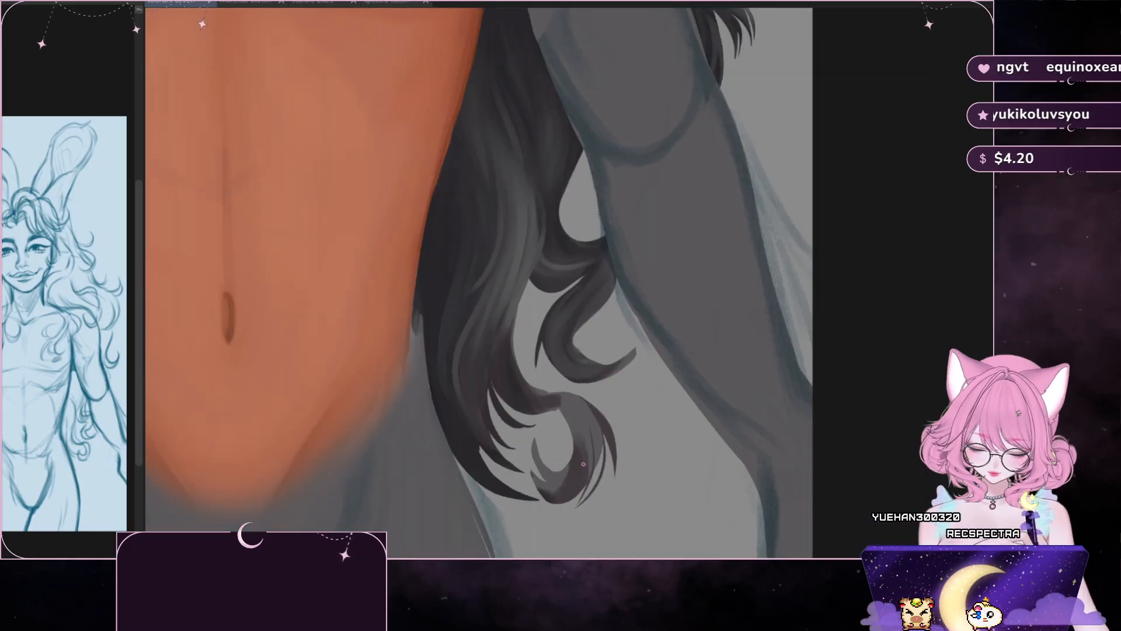
{"action": "key", "text": "m"}
{"action": "key", "text": "m"}
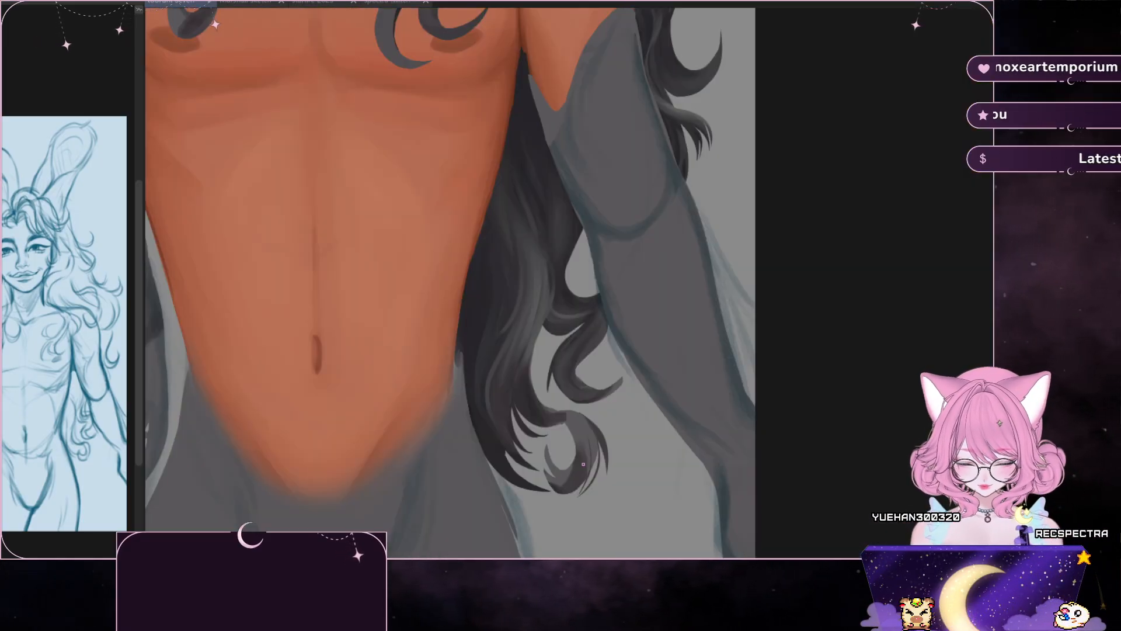
{"action": "scroll", "coordinate": [583, 463], "scroll_direction": "up", "scroll_amount": 2}
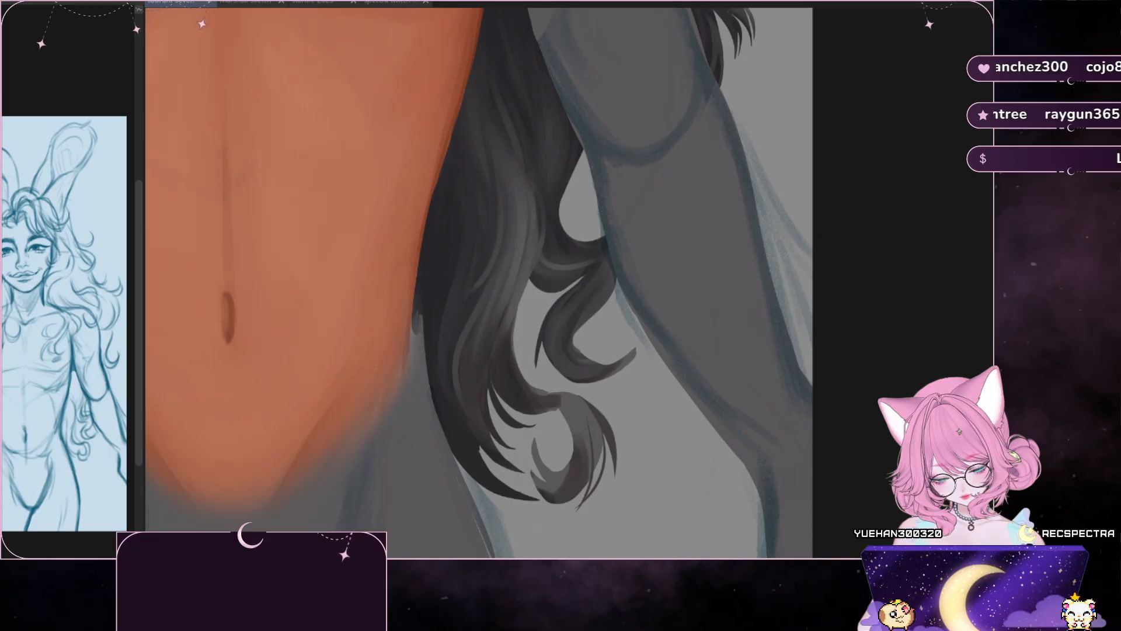
{"action": "left_click_drag", "start_coordinate": [525, 303], "coordinate": [665, 234]}
{"action": "scroll", "coordinate": [665, 233], "scroll_direction": "up", "scroll_amount": 2}
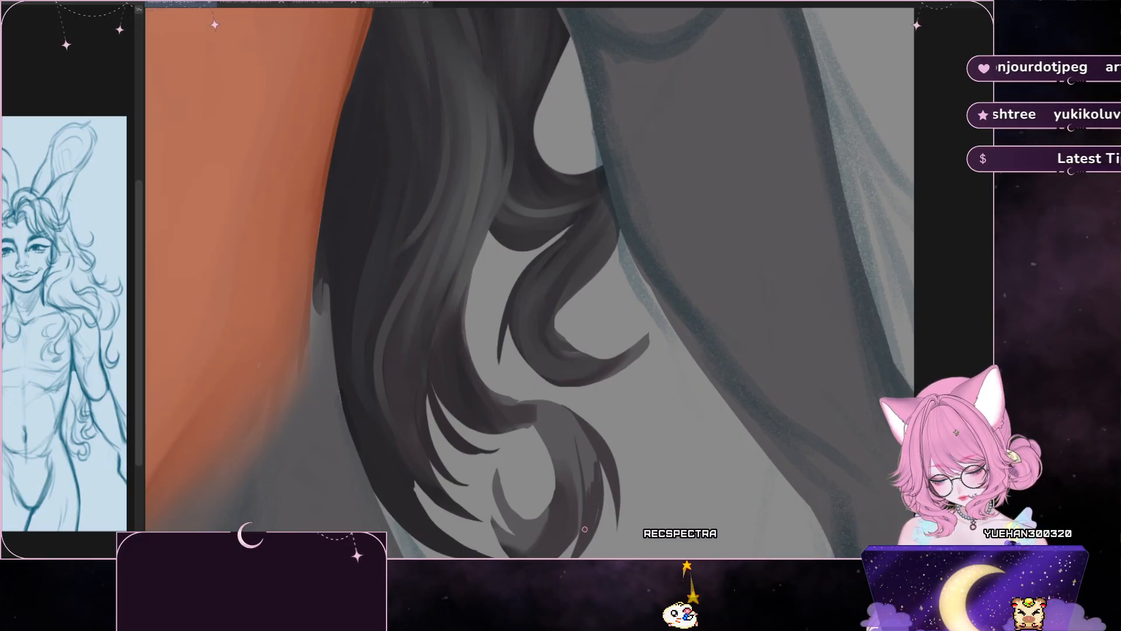
{"action": "key", "text": "m"}
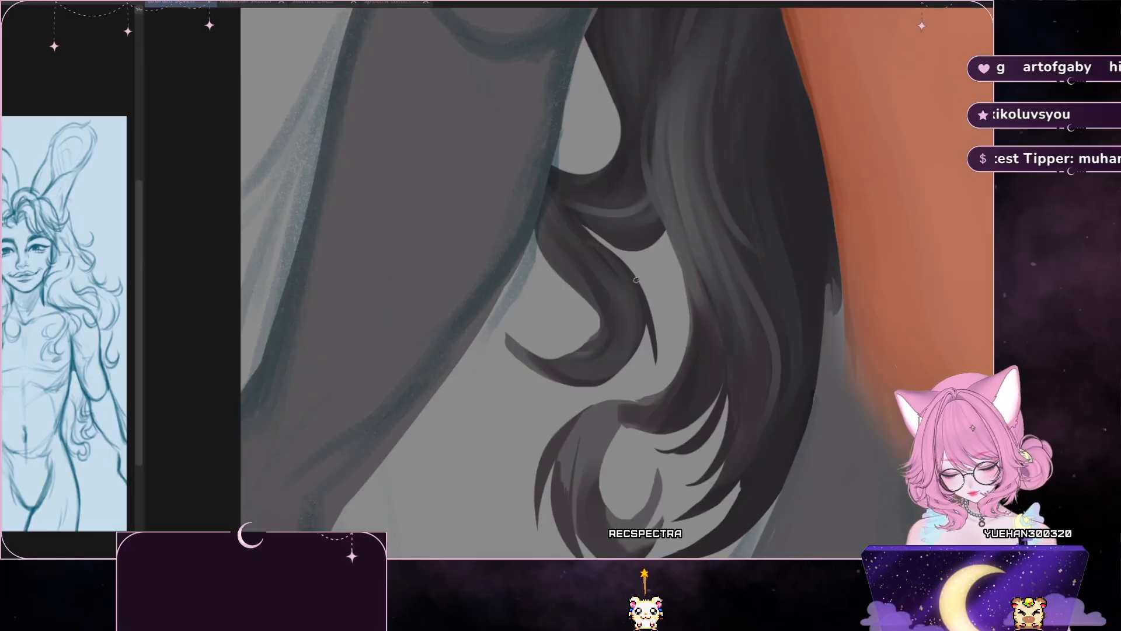
{"action": "key", "text": "m"}
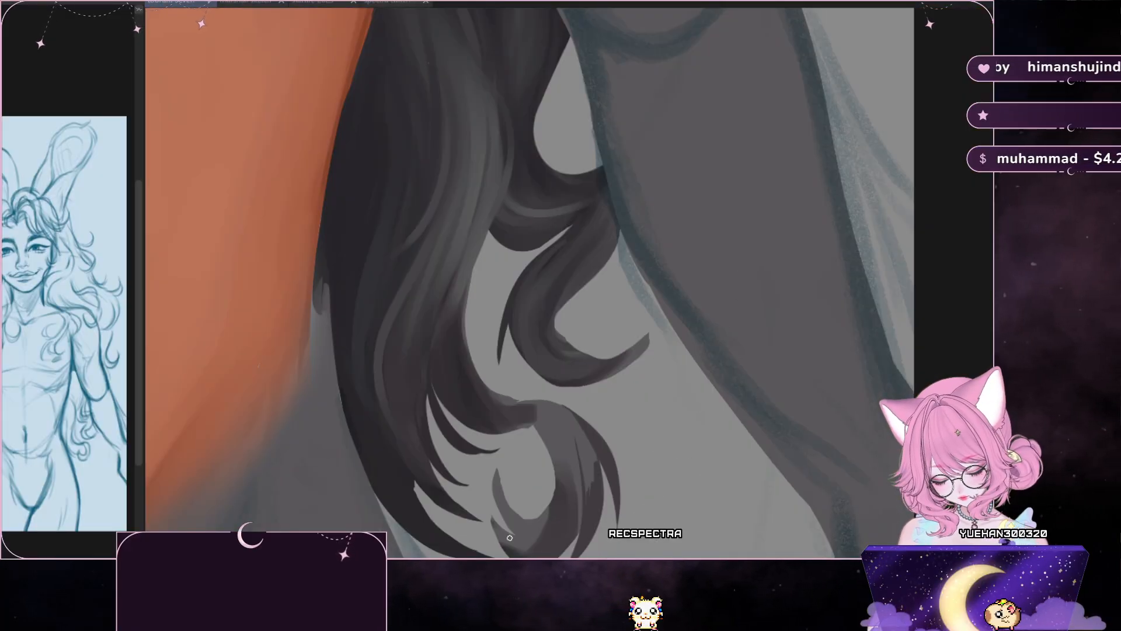
{"action": "key", "text": "m"}
{"action": "key", "text": "m"}
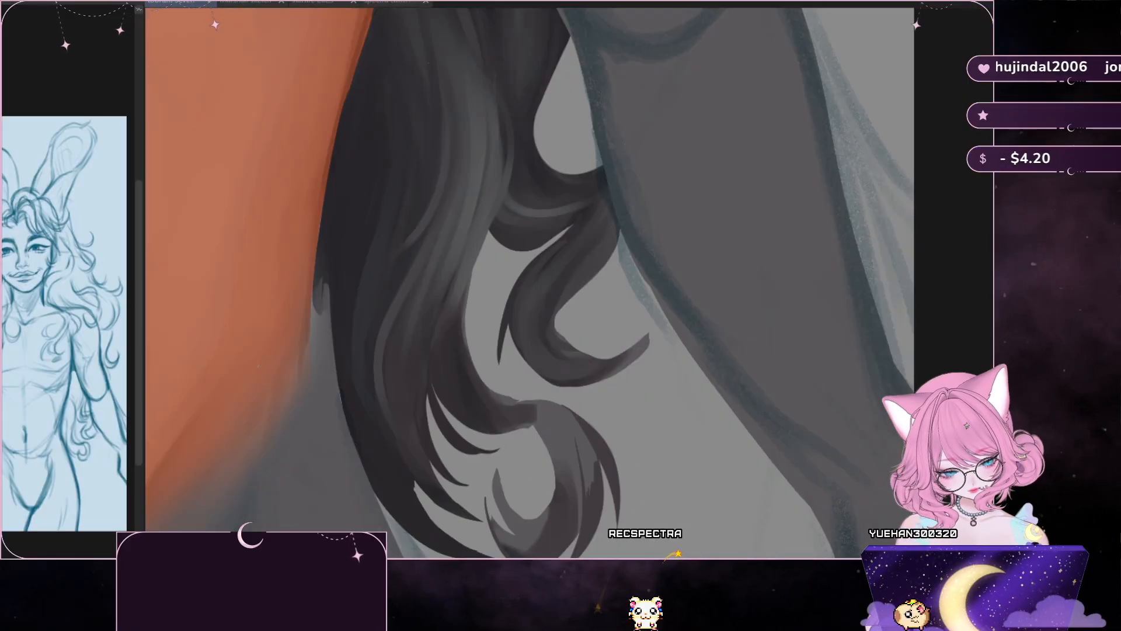
{"action": "key", "text": "m"}
{"action": "key", "text": "m"}
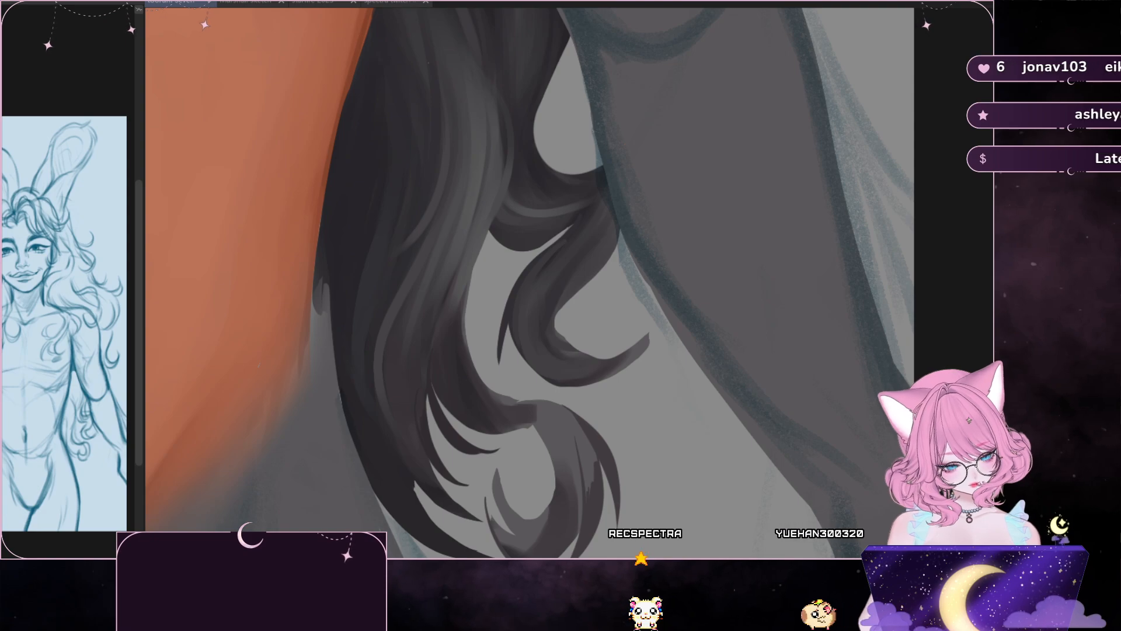
- Trim the rounded outer edge of the bottom curl with a narrow crescent lasso selection and check the curl in mirrored orientation
{"action": "key", "text": "asciicircum"}
{"action": "key", "text": "asciicircum"}
{"action": "key", "text": "asciicircum"}
{"action": "key", "text": "asciicircum"}
{"action": "key", "text": "asciicircum"}
{"action": "key", "text": "asciicircum"}
{"action": "key", "text": "asciicircum"}
{"action": "key", "text": "asciicircum"}
{"action": "key", "text": "asciicircum"}
{"action": "key", "text": "asciicircum"}
{"action": "key", "text": "asciicircum"}
{"action": "key", "text": "asciicircum"}
{"action": "key", "text": "asciicircum"}
{"action": "key", "text": "asciicircum"}
{"action": "key", "text": "asciicircum"}
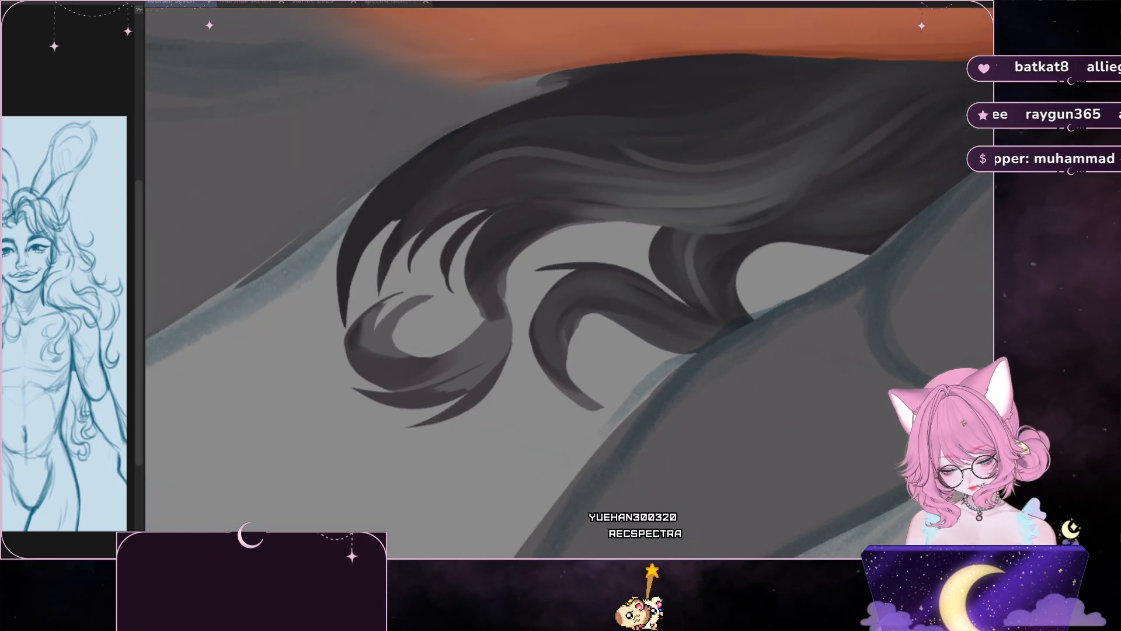
{"action": "key", "text": "asciicircum"}
{"action": "key", "text": "asciicircum"}
{"action": "key", "text": "asciicircum"}
{"action": "key", "text": "asciicircum"}
{"action": "key", "text": "asciicircum"}
{"action": "key", "text": "asciicircum"}
{"action": "key", "text": "asciicircum"}
{"action": "key", "text": "asciicircum"}
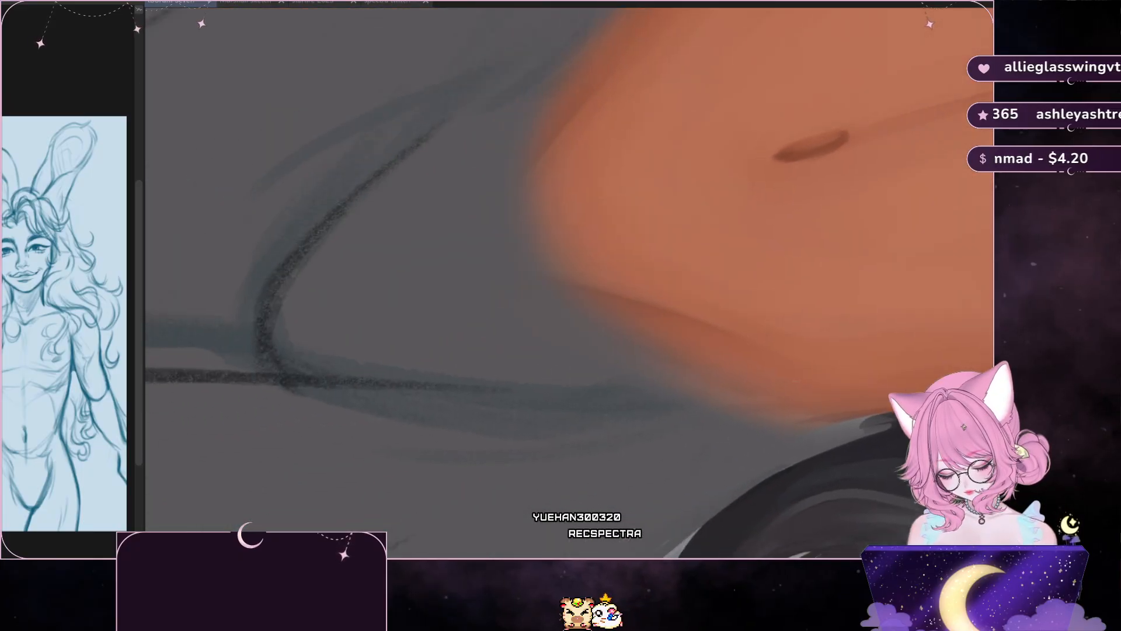
{"action": "key", "text": "asciicircum"}
{"action": "key", "text": "asciicircum"}
{"action": "key", "text": "asciicircum"}
{"action": "key", "text": "asciicircum"}
{"action": "key", "text": "asciicircum"}
{"action": "key", "text": "asciicircum"}
{"action": "key", "text": "asciicircum"}
{"action": "key", "text": "asciicircum"}
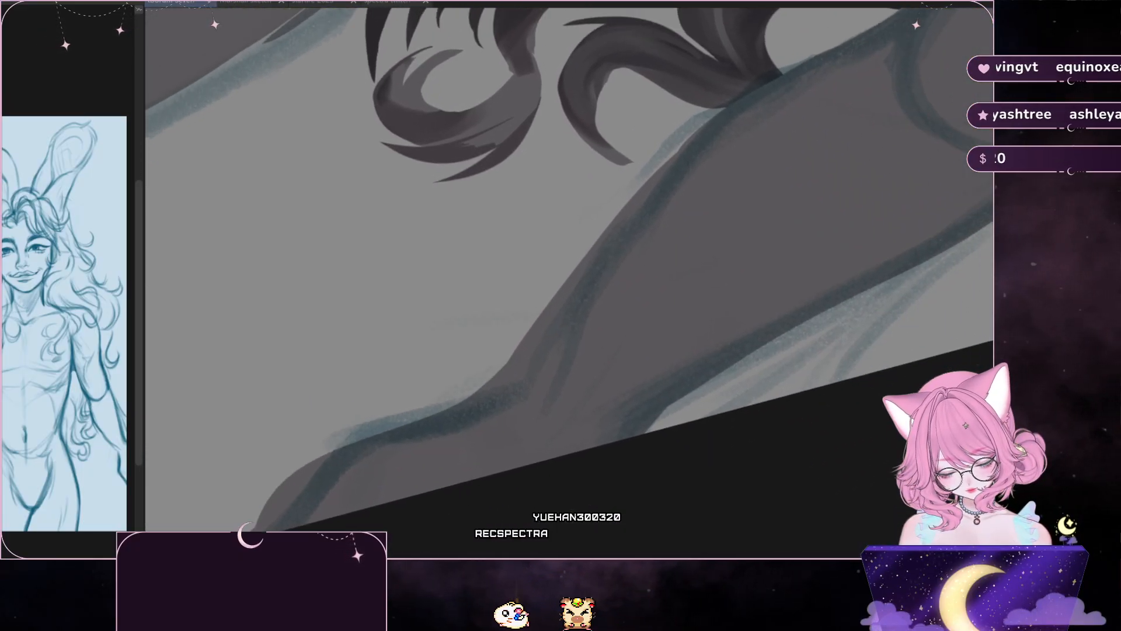
{"action": "key", "text": "asciicircum"}
{"action": "key", "text": "asciicircum"}
{"action": "key", "text": "asciicircum"}
{"action": "key", "text": "asciicircum"}
{"action": "key", "text": "asciicircum"}
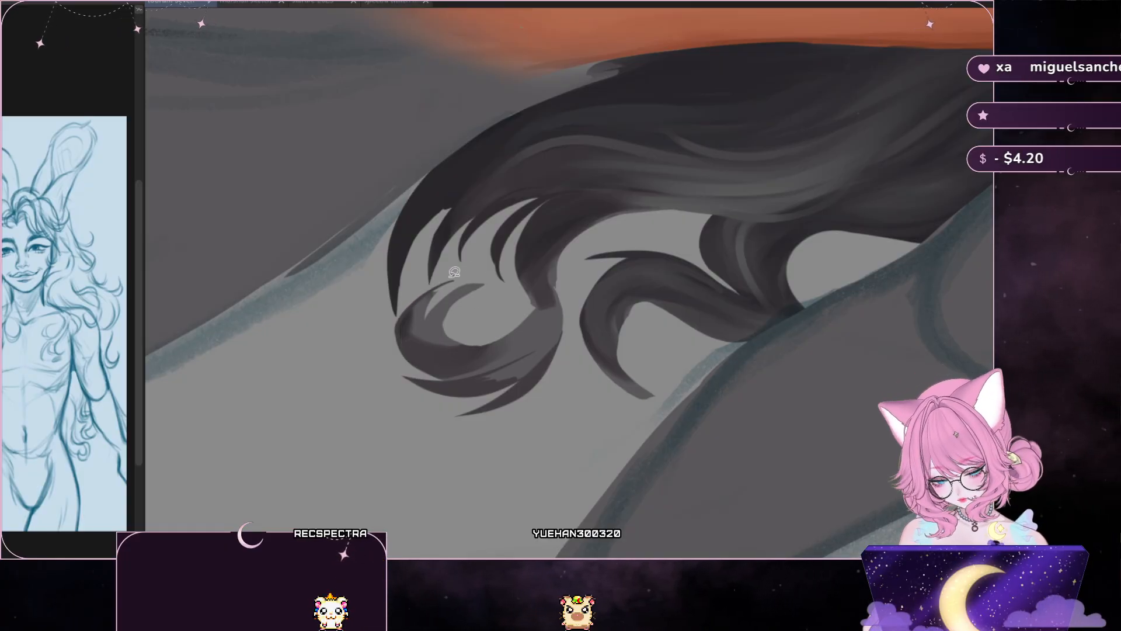
{"action": "mouse_move", "coordinate": [420, 298]}
{"action": "left_mouse_down"}
{"action": "mouse_move", "coordinate": [408, 338]}
{"action": "mouse_move", "coordinate": [444, 368]}
{"action": "mouse_move", "coordinate": [426, 368]}
{"action": "mouse_move", "coordinate": [392, 336]}
{"action": "left_mouse_up"}
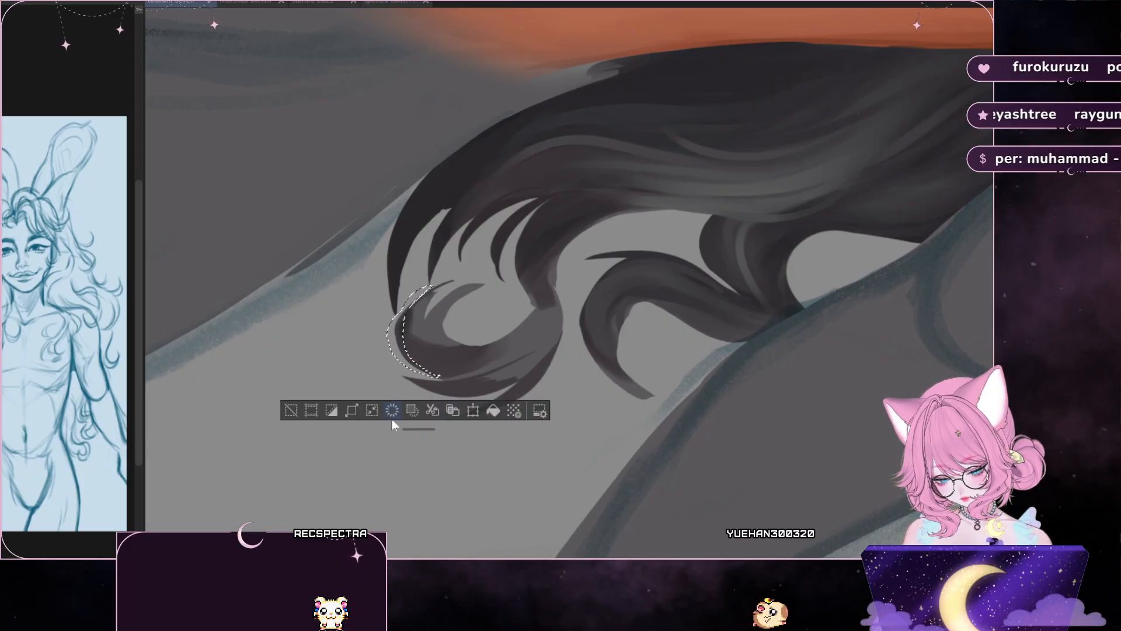
{"action": "left_click", "coordinate": [291, 410]}
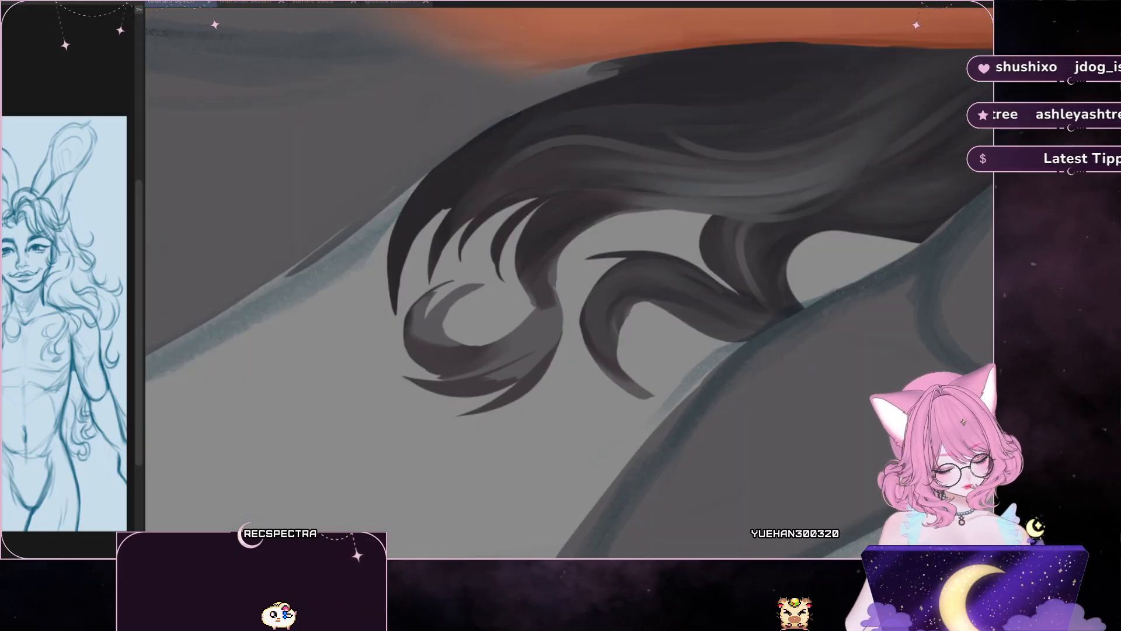
{"action": "key", "text": "ctrl+plus"}
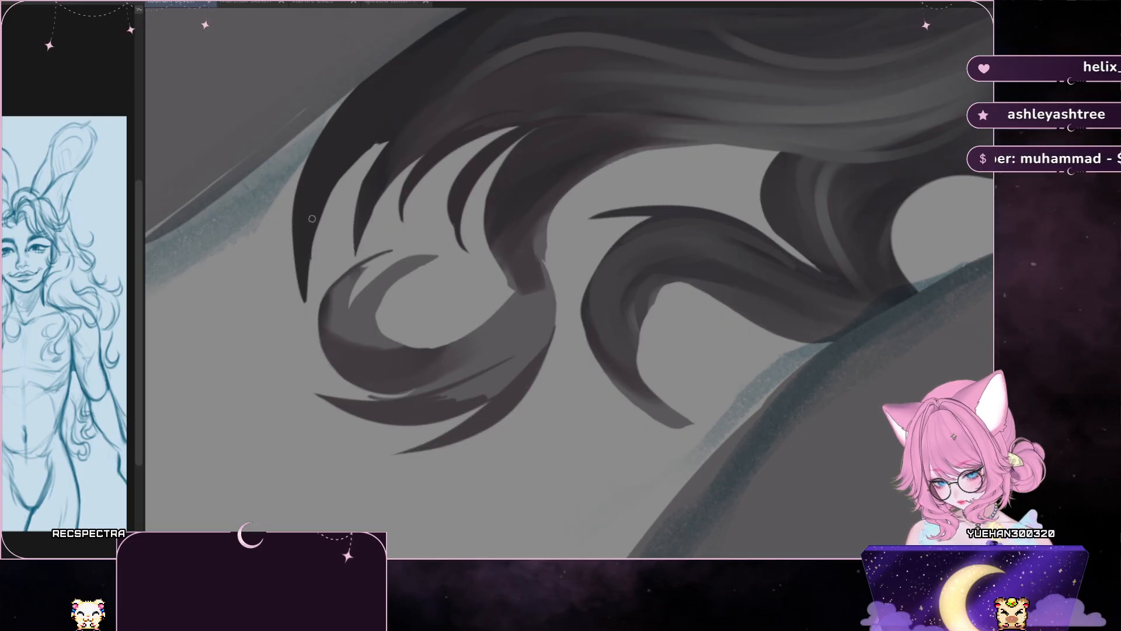
{"action": "key", "text": "m"}
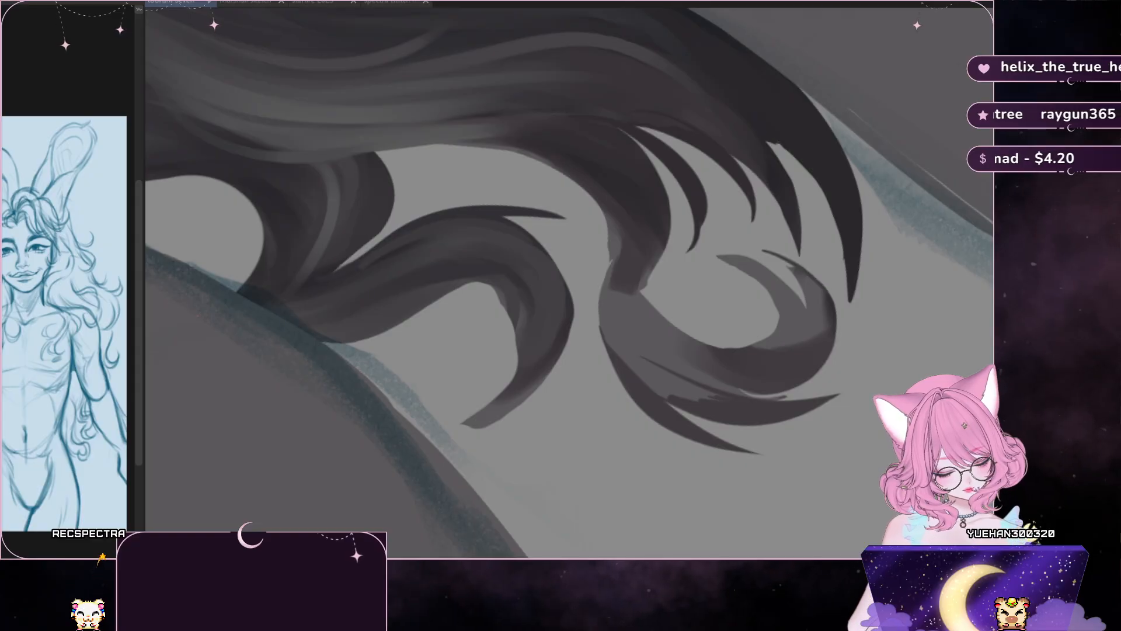
{"action": "key", "text": "m"}
{"action": "scroll", "coordinate": [572, 542], "scroll_direction": "up", "scroll_amount": 3}
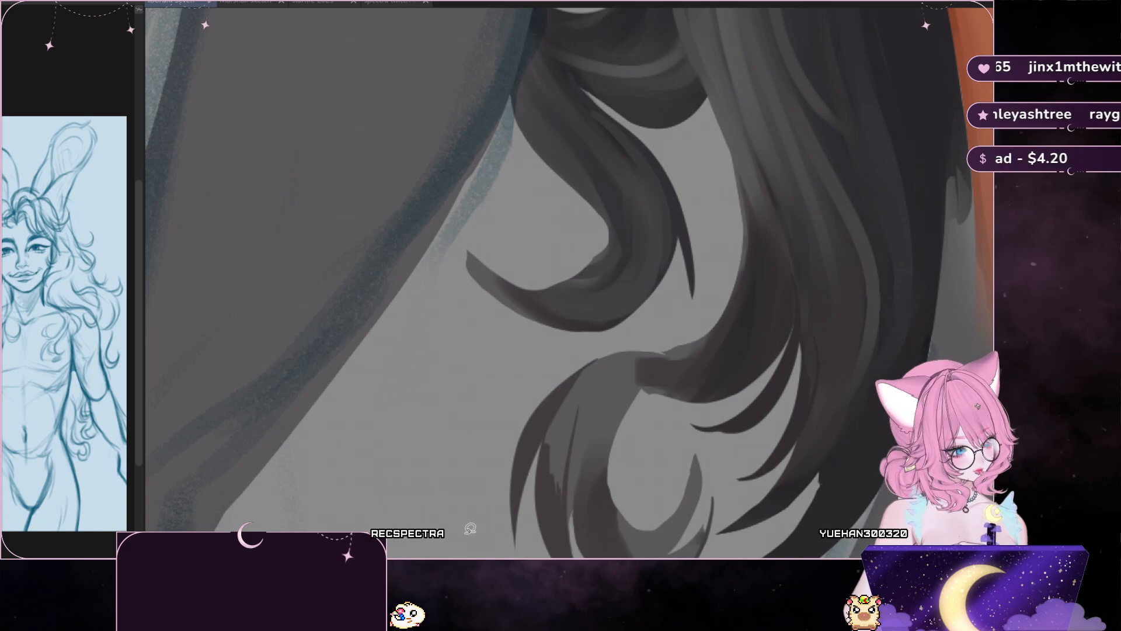
- Retouch the strands inside the bottom curl and compare its shape in mirrored and normal orientation
{"action": "left_click_drag", "start_coordinate": [571, 473], "coordinate": [572, 512]}
{"action": "mouse_move", "coordinate": [584, 554]}
{"action": "left_mouse_down"}
{"action": "mouse_move", "coordinate": [565, 490]}
{"action": "mouse_move", "coordinate": [585, 545]}
{"action": "mouse_move", "coordinate": [588, 453]}
{"action": "left_mouse_up"}
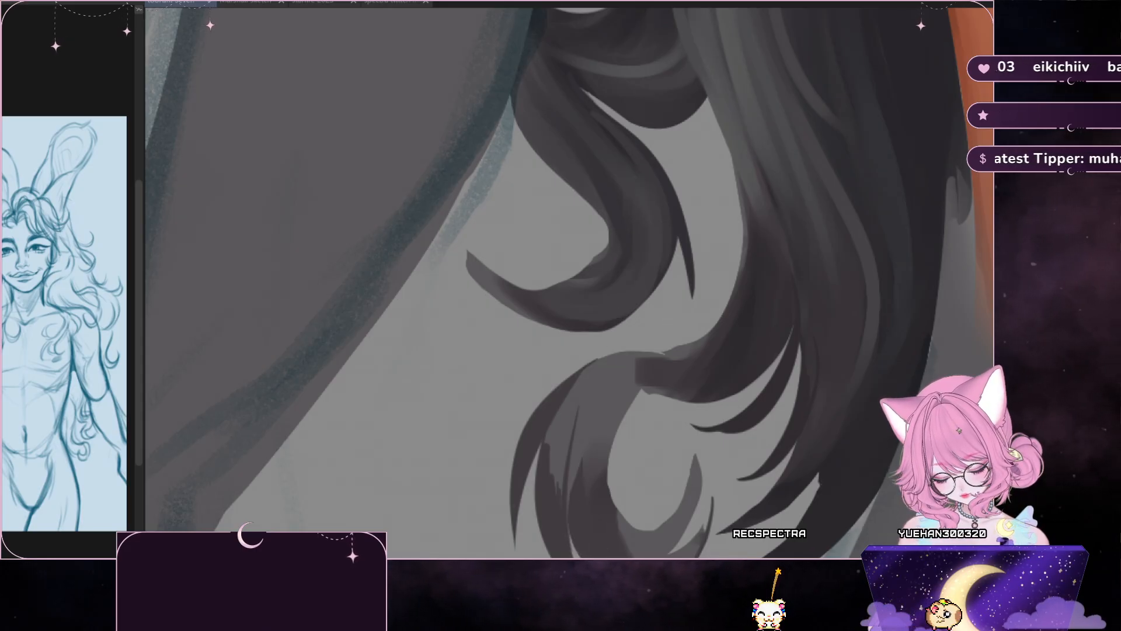
{"action": "key", "text": "m"}
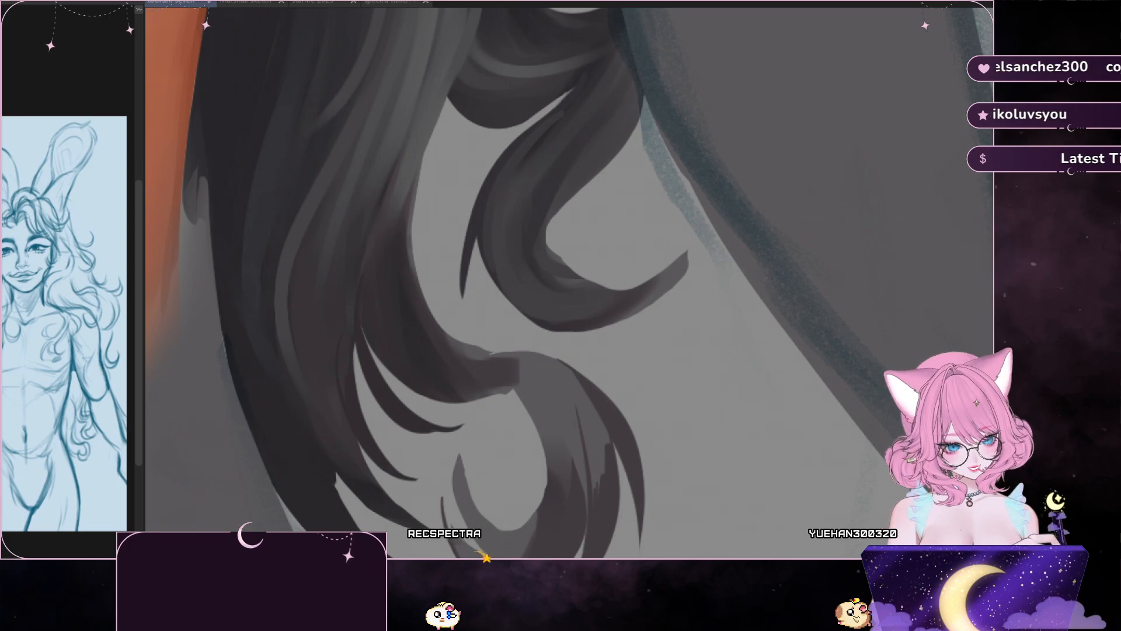
{"action": "key", "text": "m"}
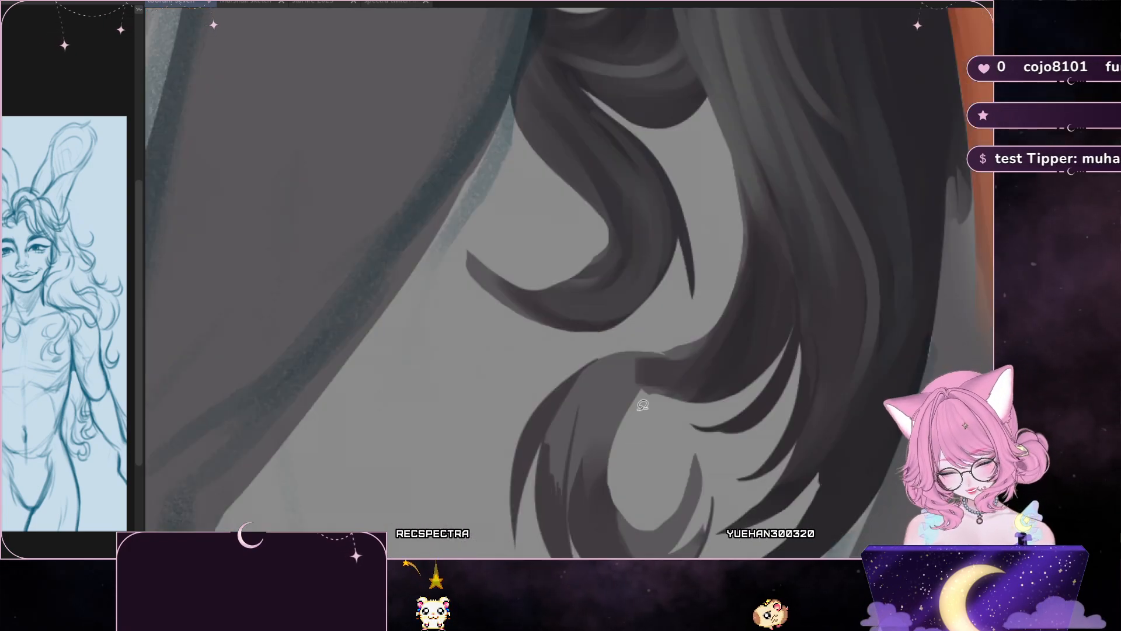
{"action": "mouse_move", "coordinate": [610, 459]}
{"action": "left_mouse_down"}
{"action": "mouse_move", "coordinate": [618, 508]}
{"action": "mouse_move", "coordinate": [641, 529]}
{"action": "mouse_move", "coordinate": [680, 502]}
{"action": "mouse_move", "coordinate": [696, 446]}
{"action": "left_mouse_up"}
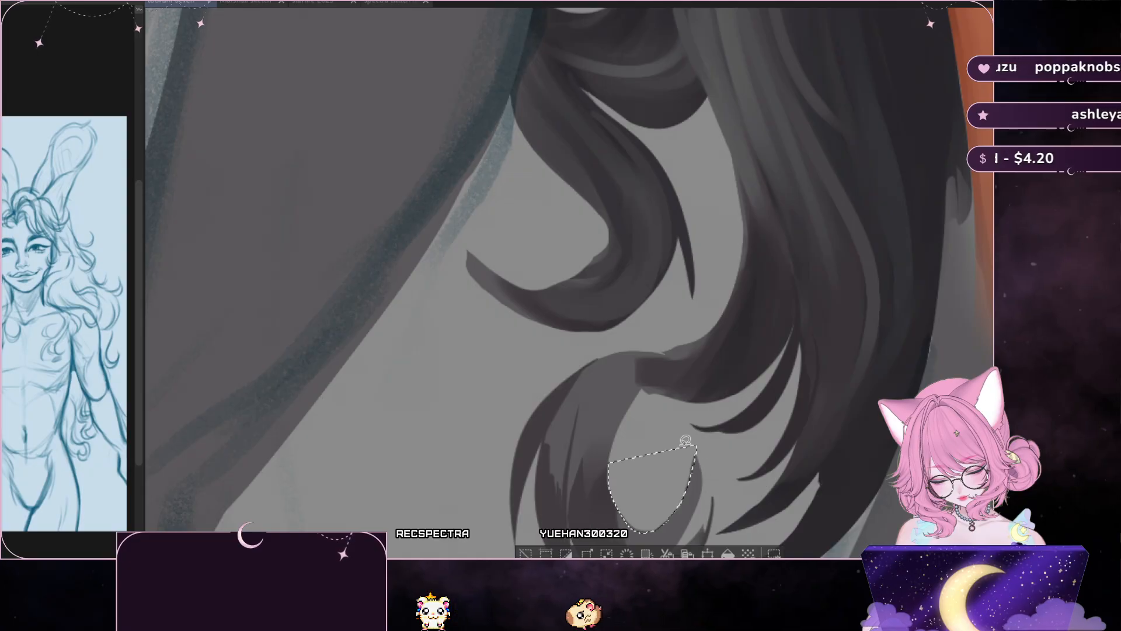
{"action": "key", "text": "ctrl+d"}
{"action": "key", "text": "m"}
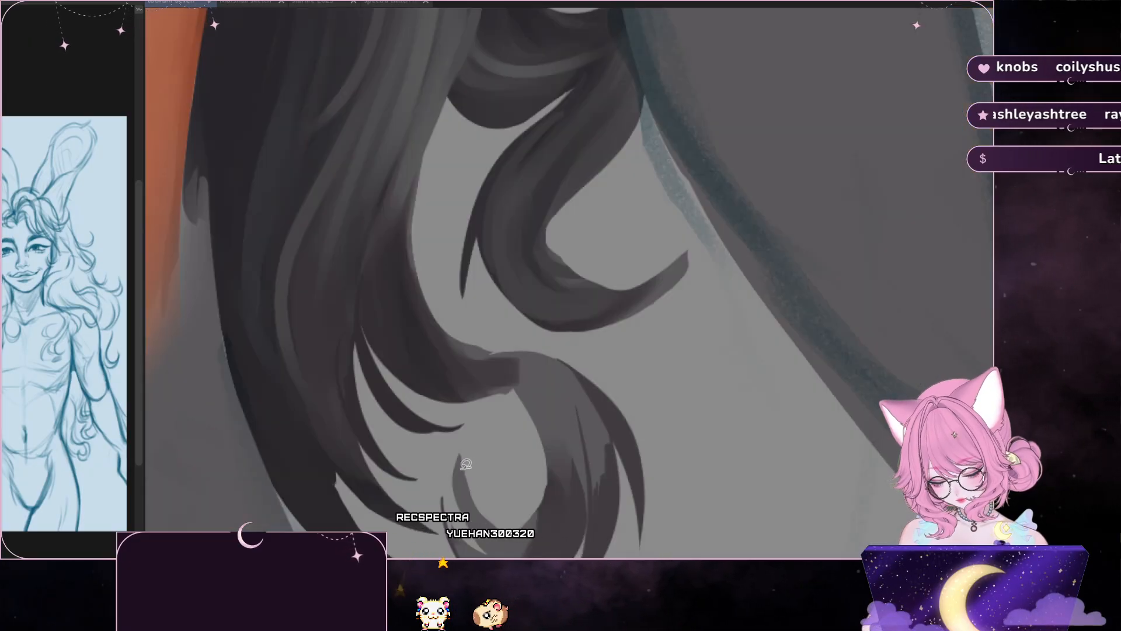
{"action": "left_click_drag", "start_coordinate": [446, 459], "coordinate": [476, 511]}
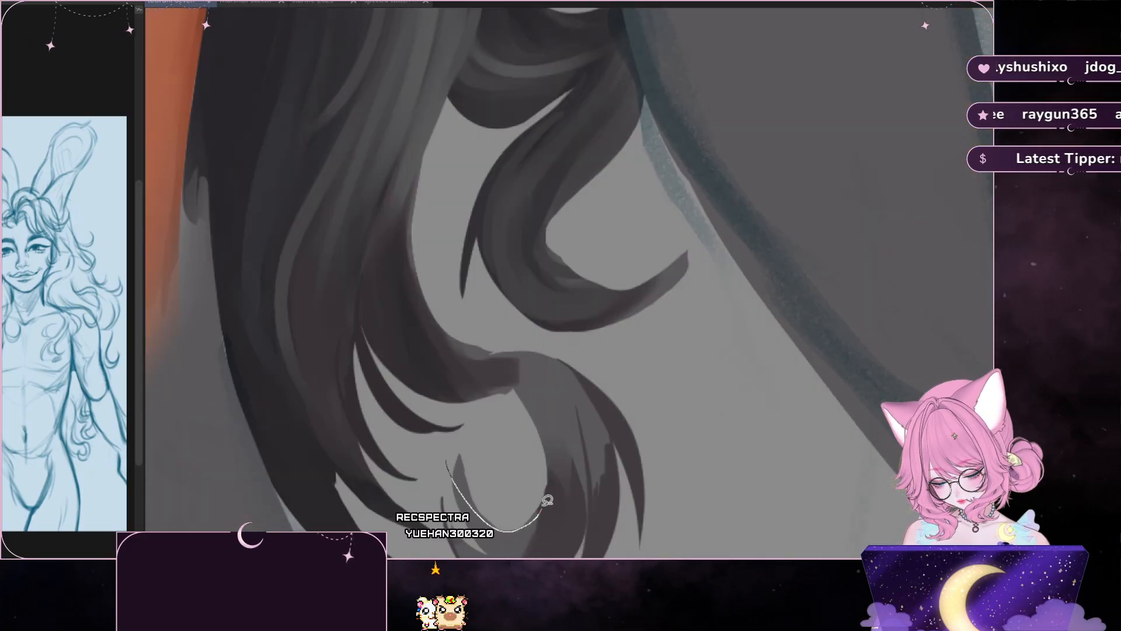
{"action": "left_click_drag", "start_coordinate": [547, 504], "coordinate": [509, 449]}
{"action": "key", "text": "ctrl+d"}
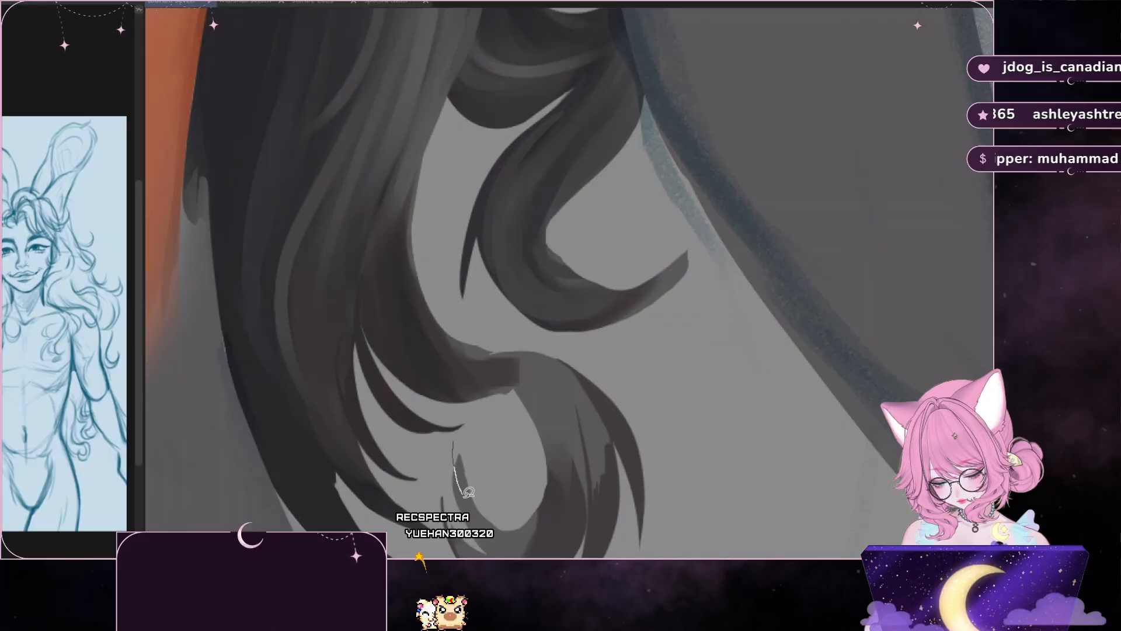
- Trim the inner edge of the bottom curl's hooked tip with a rounded lasso selection and check it in mirrored orientation
{"action": "left_click_drag", "start_coordinate": [533, 466], "coordinate": [467, 422]}
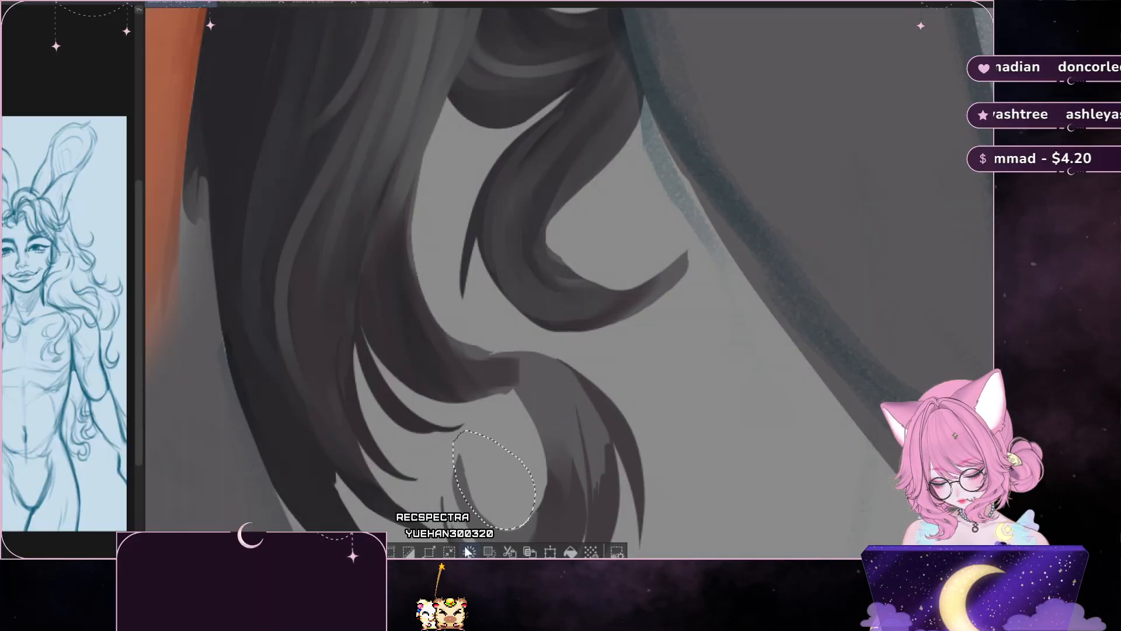
{"action": "key", "text": "ctrl+d"}
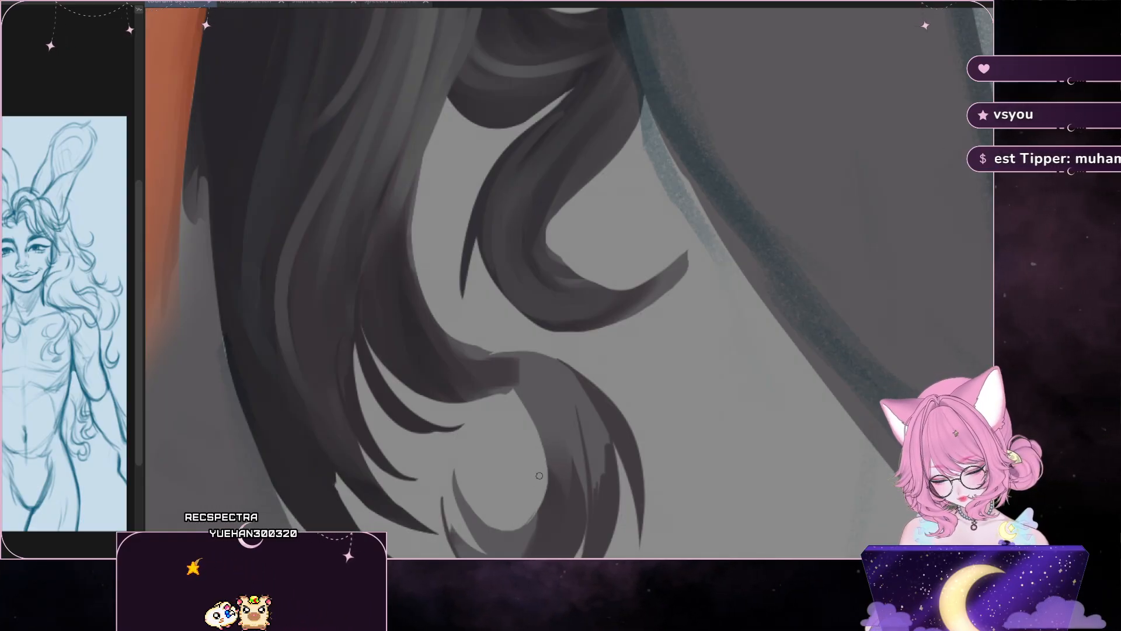
{"action": "key", "text": "h"}
{"action": "key", "text": "h"}
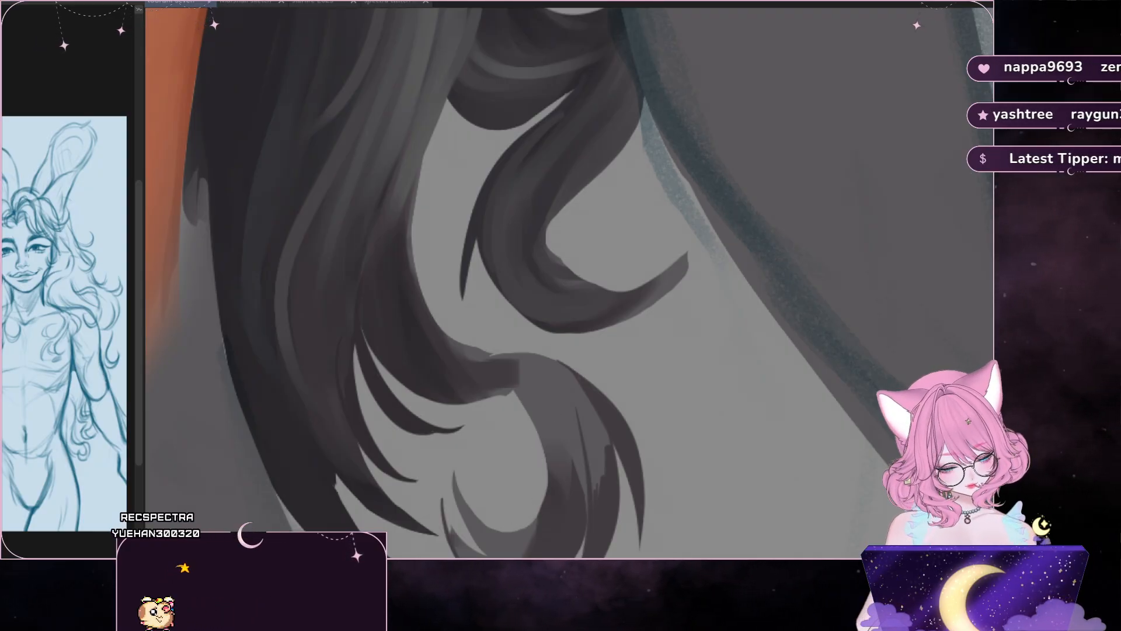
- Add a tapered dark strand curving into the inside of the bottom curl by filling a lasso selection
{"action": "mouse_move", "coordinate": [386, 360]}
{"action": "left_mouse_down"}
{"action": "mouse_move", "coordinate": [520, 466]}
{"action": "mouse_move", "coordinate": [400, 373]}
{"action": "mouse_move", "coordinate": [501, 393]}
{"action": "mouse_move", "coordinate": [532, 426]}
{"action": "mouse_move", "coordinate": [514, 465]}
{"action": "left_mouse_up"}
{"action": "left_click", "coordinate": [331, 500]}
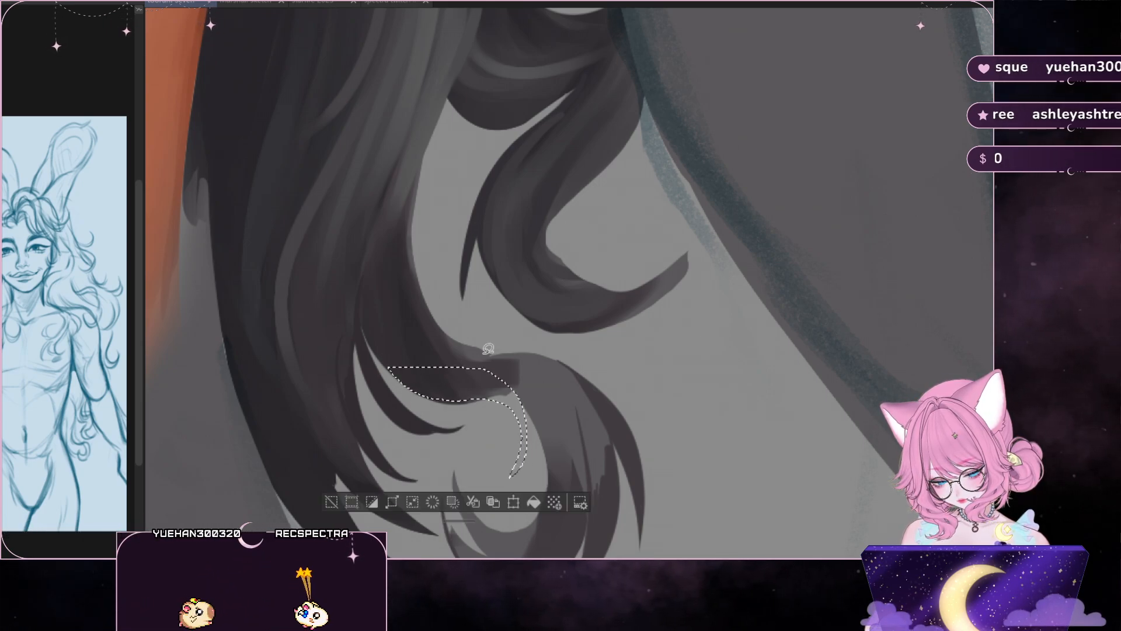
{"action": "left_click", "coordinate": [335, 503]}
{"action": "mouse_move", "coordinate": [402, 372]}
{"action": "left_mouse_down"}
{"action": "mouse_move", "coordinate": [426, 396]}
{"action": "mouse_move", "coordinate": [514, 412]}
{"action": "mouse_move", "coordinate": [508, 481]}
{"action": "left_mouse_up"}
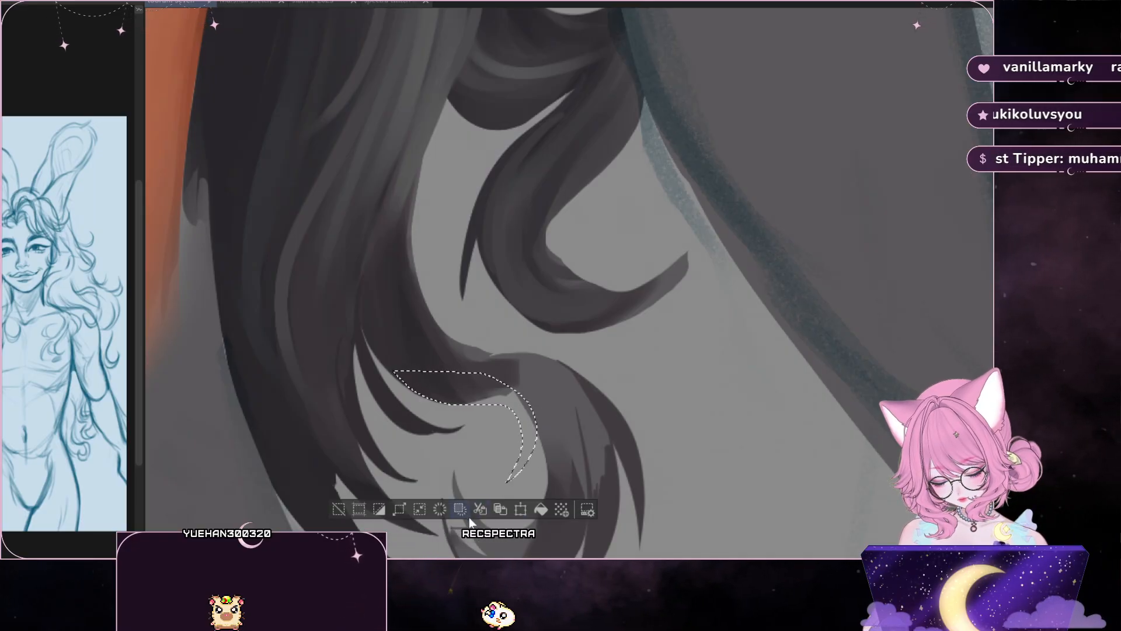
{"action": "left_click", "coordinate": [541, 508]}
{"action": "key", "text": "ctrl+d"}
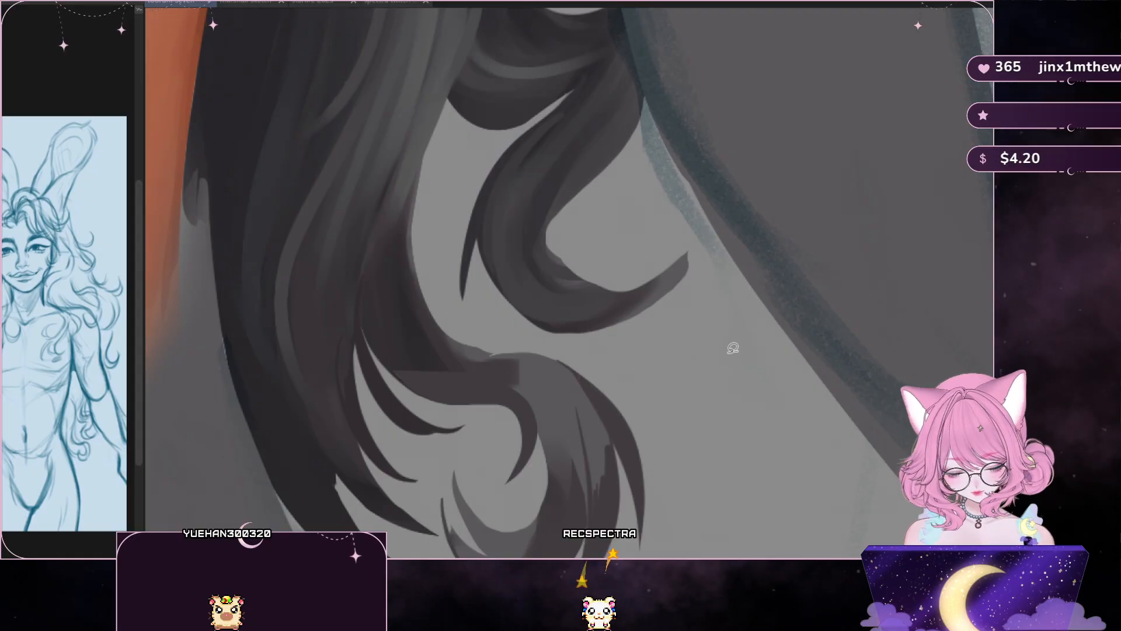
- Add a small flicked dark strand on the hair edge above the bottom curl with a narrow lasso selection
{"action": "scroll", "coordinate": [730, 350], "scroll_direction": "down", "scroll_amount": 3}
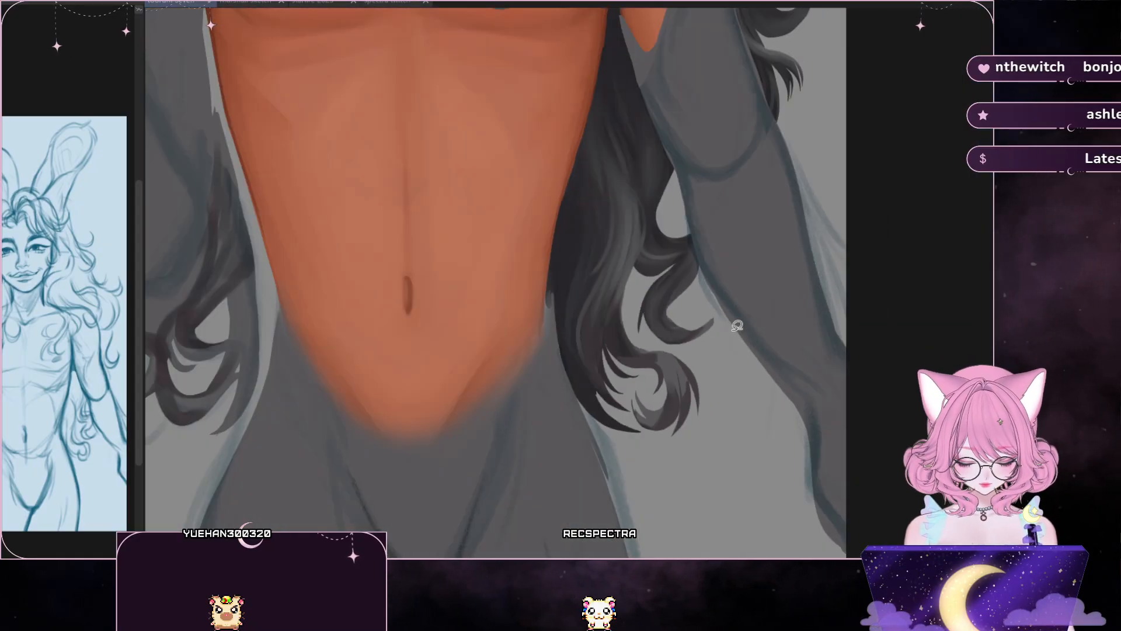
{"action": "scroll", "coordinate": [737, 326], "scroll_direction": "up", "scroll_amount": 1}
{"action": "scroll", "coordinate": [737, 326], "scroll_direction": "up", "scroll_amount": 1}
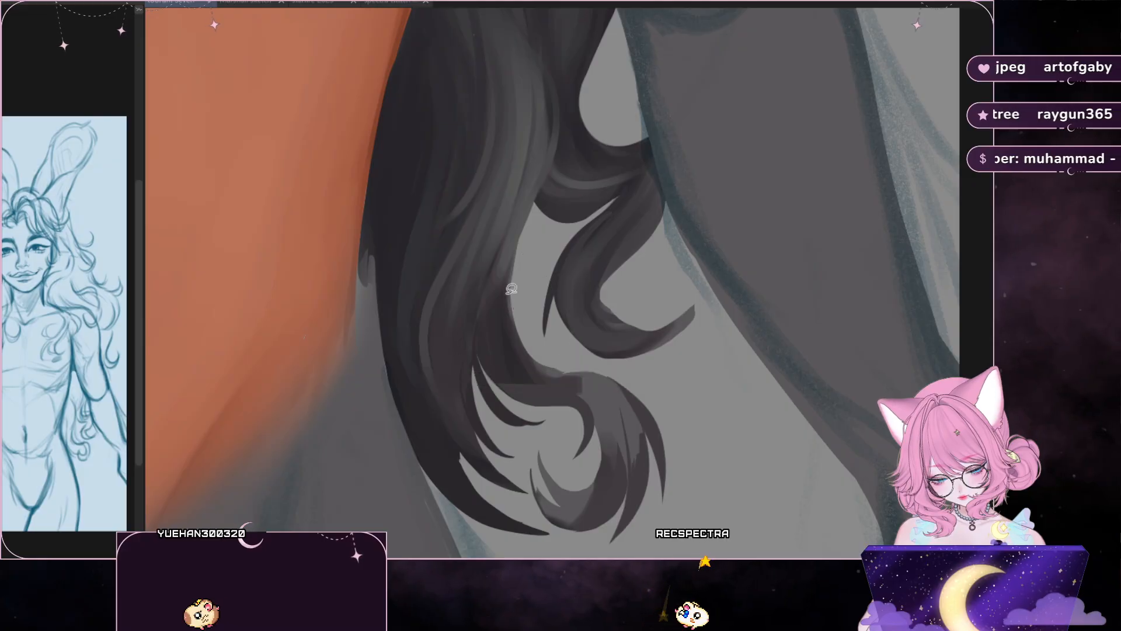
{"action": "mouse_move", "coordinate": [516, 240]}
{"action": "left_mouse_down"}
{"action": "mouse_move", "coordinate": [548, 314]}
{"action": "mouse_move", "coordinate": [514, 245]}
{"action": "left_mouse_up"}
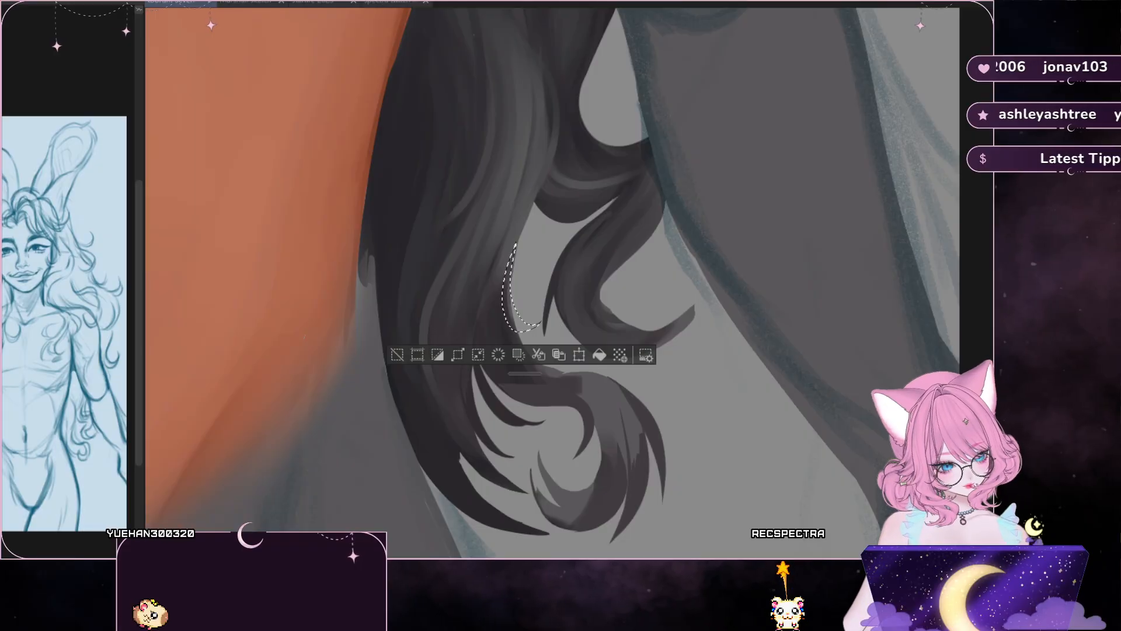
{"action": "left_click", "coordinate": [508, 303], "text": "alt"}
{"action": "left_click_drag", "start_coordinate": [514, 245], "coordinate": [514, 281]}
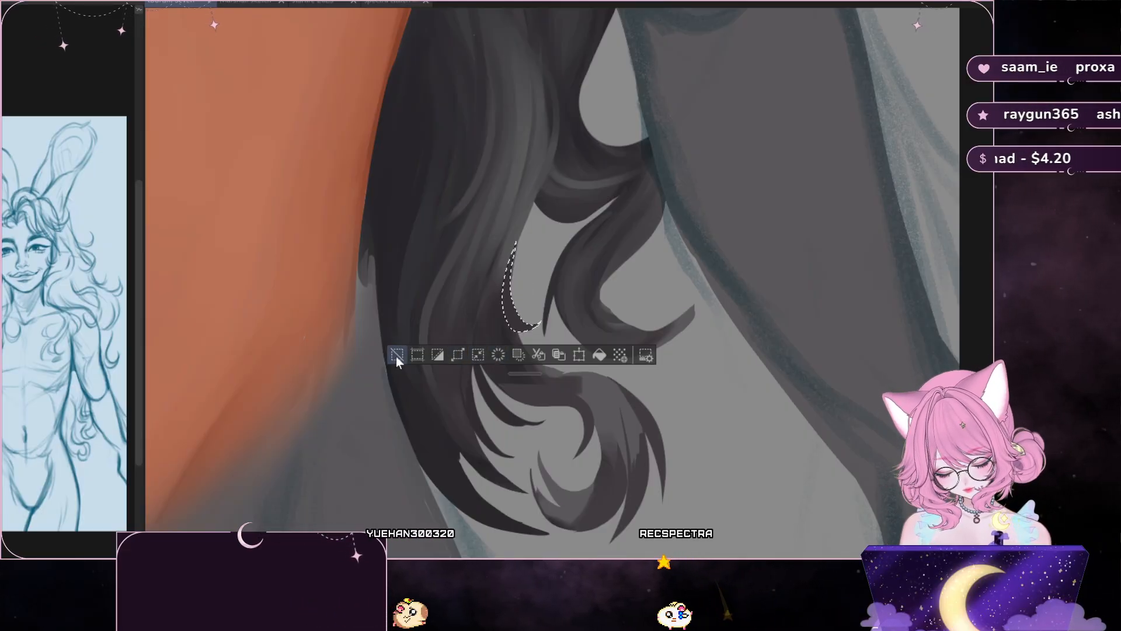
{"action": "key", "text": "ctrl+d"}
{"action": "left_click_drag", "start_coordinate": [515, 242], "coordinate": [540, 323]}
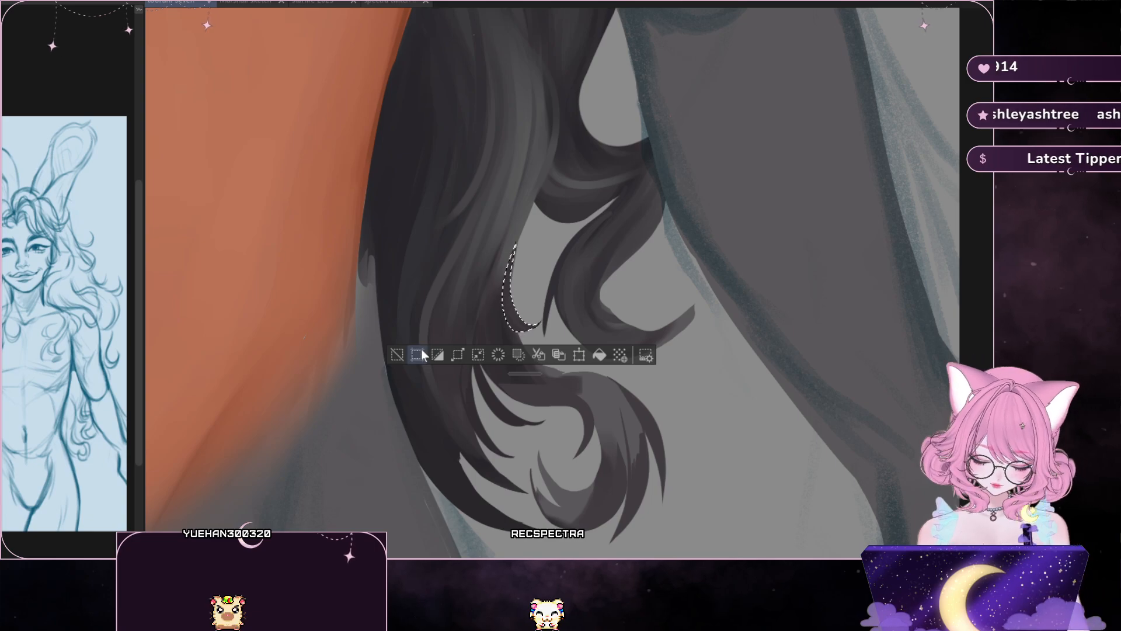
{"action": "left_click", "coordinate": [394, 355]}
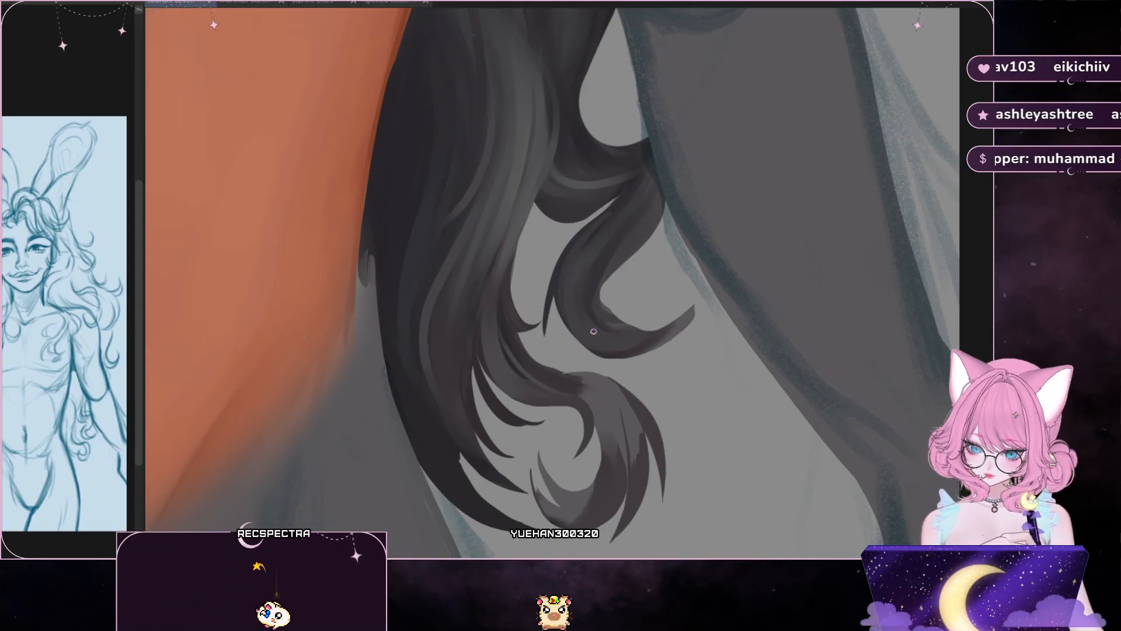
- Blend darker shading across the bottom curl and paint a thin strand along its upper edge, checking the shape in mirrored orientation
{"action": "key", "text": "m"}
{"action": "key", "text": "m"}
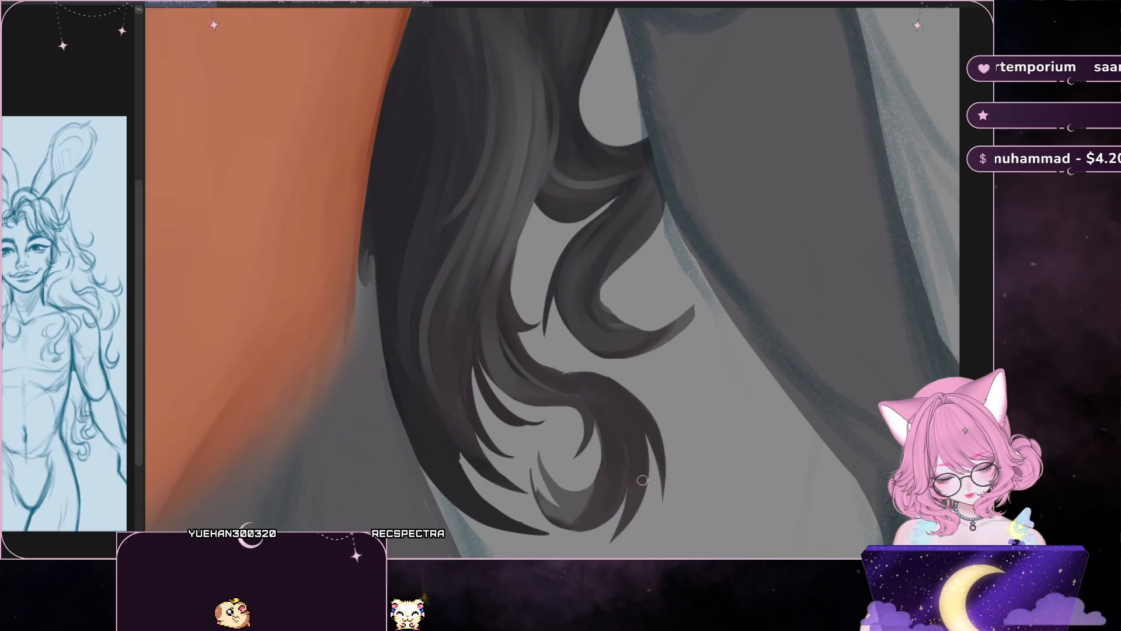
{"action": "key", "text": "m"}
{"action": "key", "text": "m"}
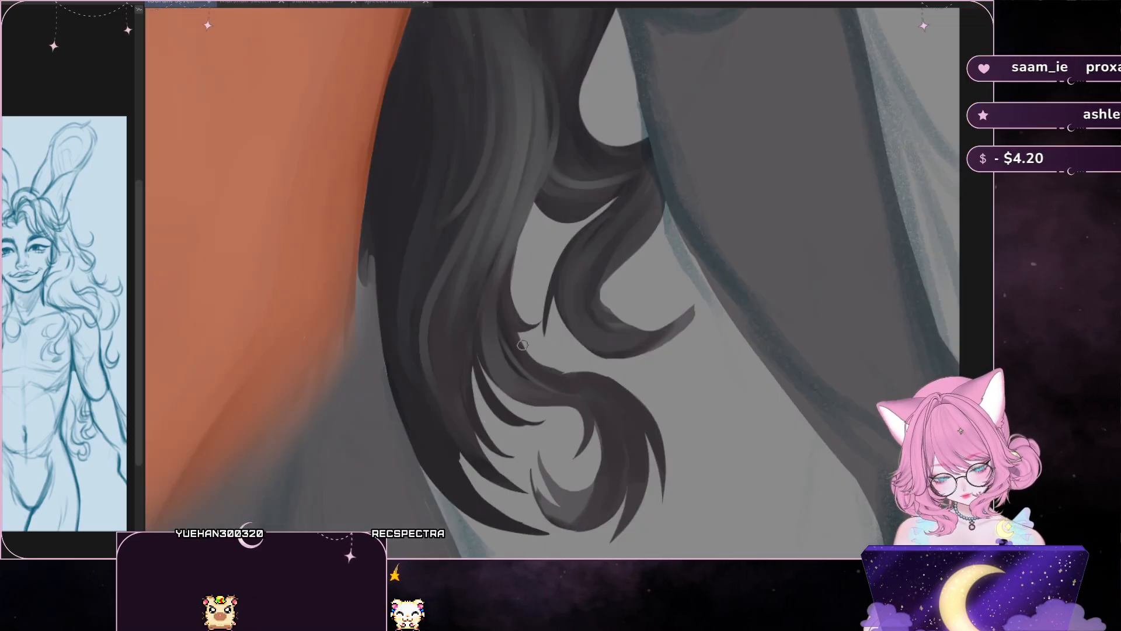
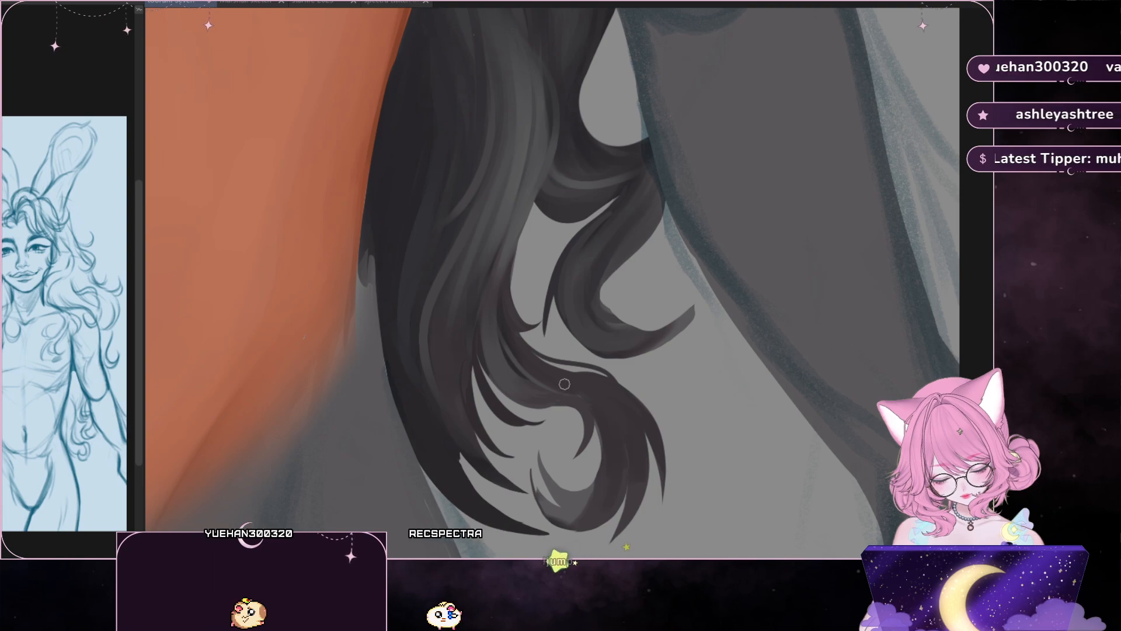
{"action": "key", "text": "m"}
{"action": "key", "text": "m"}
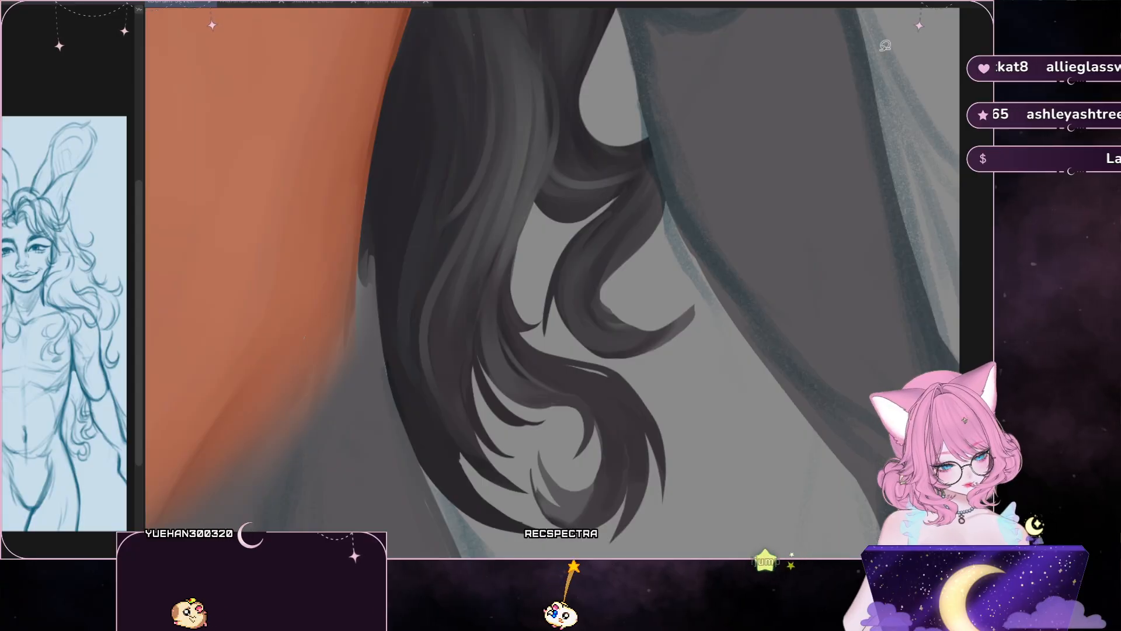
- Try to cut a thin curved gap along the upper edge of the bottom curl with narrow lasso selections
{"action": "mouse_move", "coordinate": [568, 365]}
{"action": "left_mouse_down"}
{"action": "mouse_move", "coordinate": [633, 386]}
{"action": "mouse_move", "coordinate": [618, 375]}
{"action": "mouse_move", "coordinate": [568, 365]}
{"action": "mouse_move", "coordinate": [643, 394]}
{"action": "mouse_move", "coordinate": [572, 365]}
{"action": "left_mouse_up"}
{"action": "key", "text": "Delete"}
{"action": "key", "text": "ctrl+d"}
{"action": "key", "text": "Delete"}
{"action": "key", "text": "ctrl+d"}
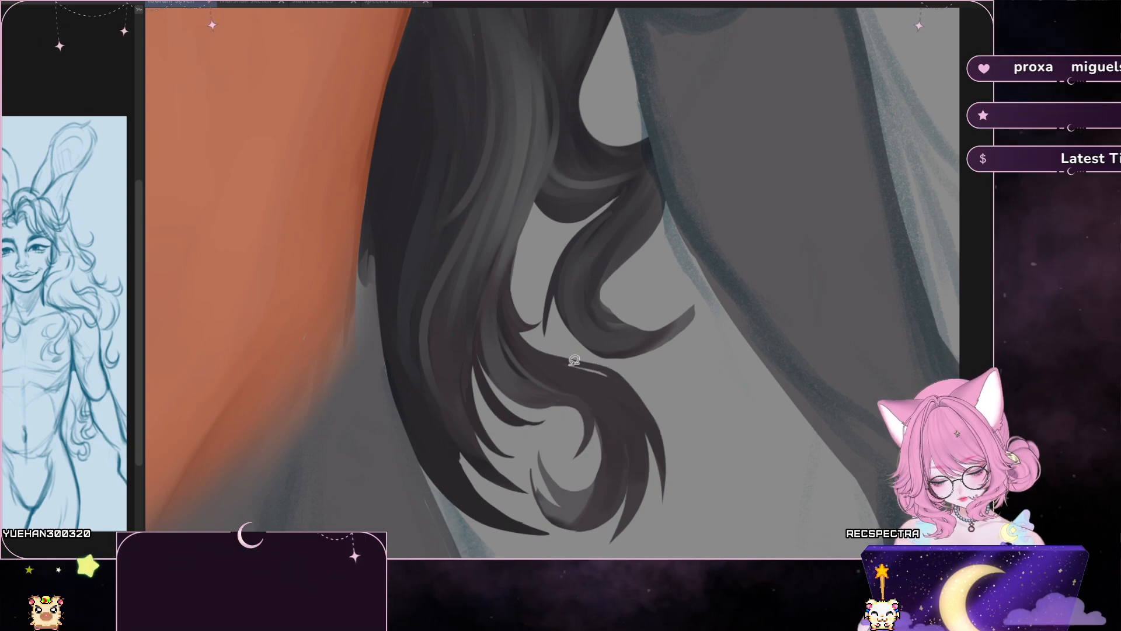
{"action": "left_click_drag", "start_coordinate": [645, 400], "coordinate": [589, 357]}
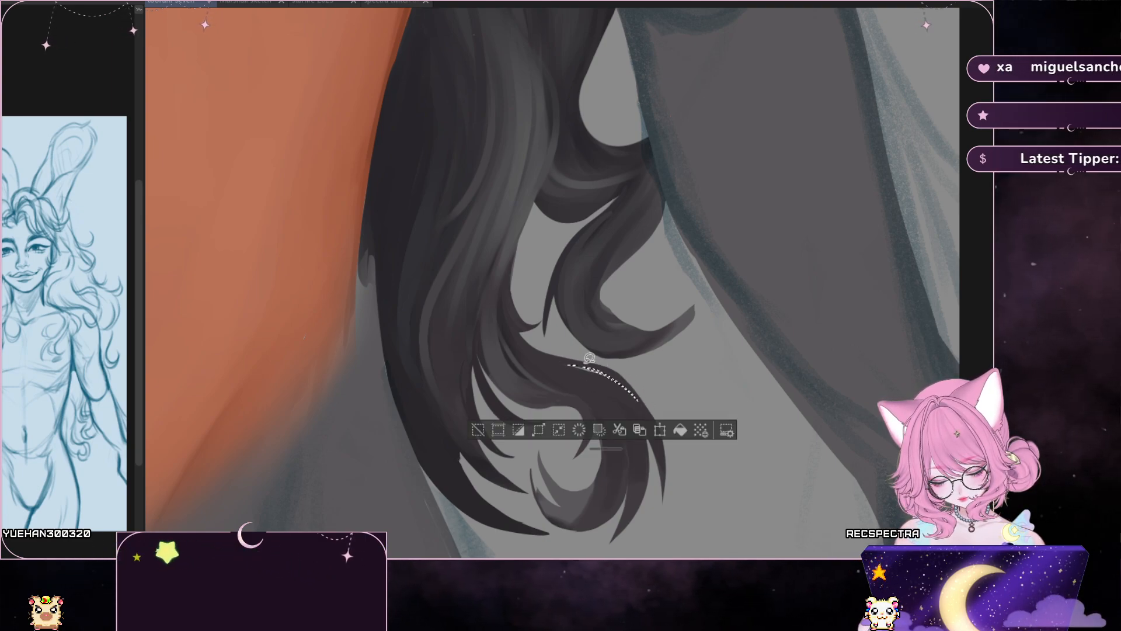
{"action": "left_click", "coordinate": [487, 430]}
{"action": "left_click_drag", "start_coordinate": [623, 375], "coordinate": [569, 365]}
{"action": "left_click", "coordinate": [487, 430]}
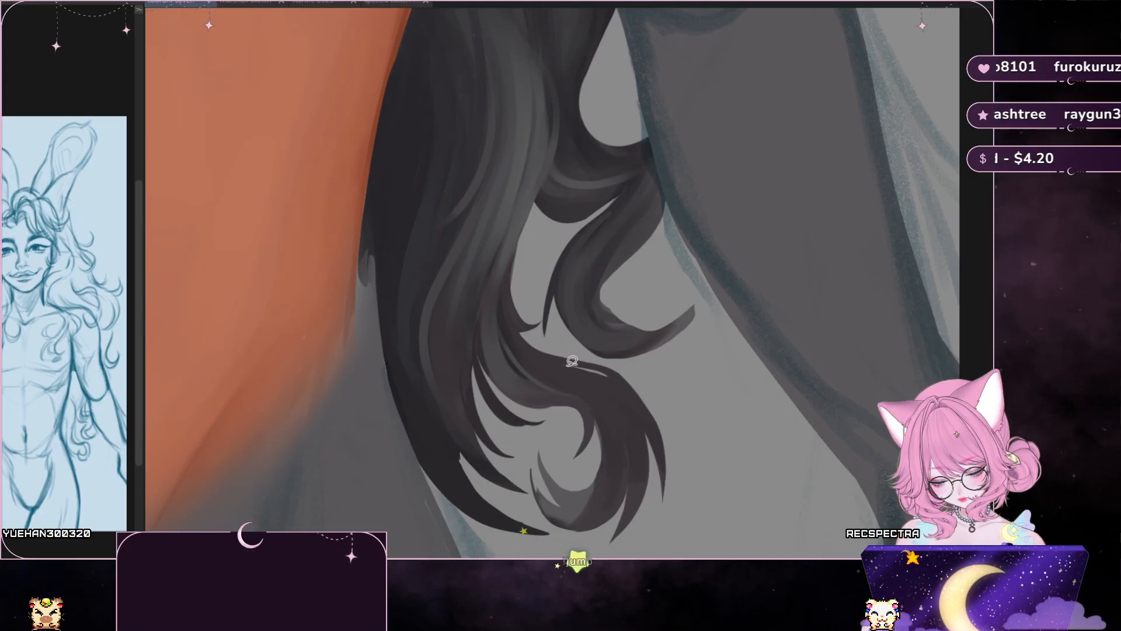
{"action": "left_click_drag", "start_coordinate": [634, 385], "coordinate": [586, 354]}
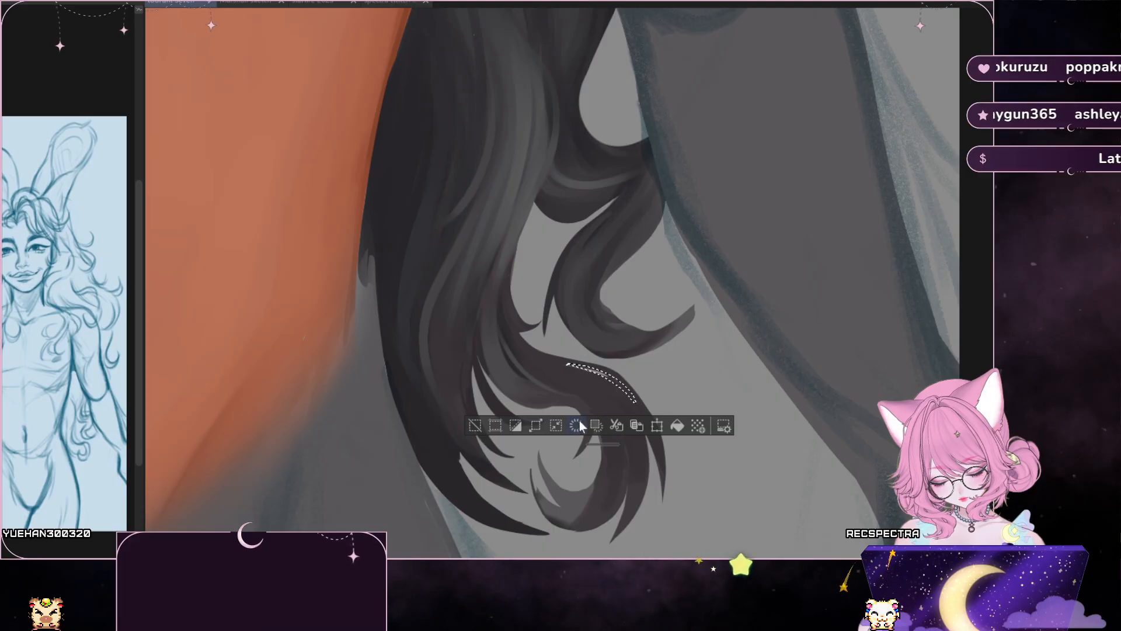
{"action": "left_click", "coordinate": [485, 418]}
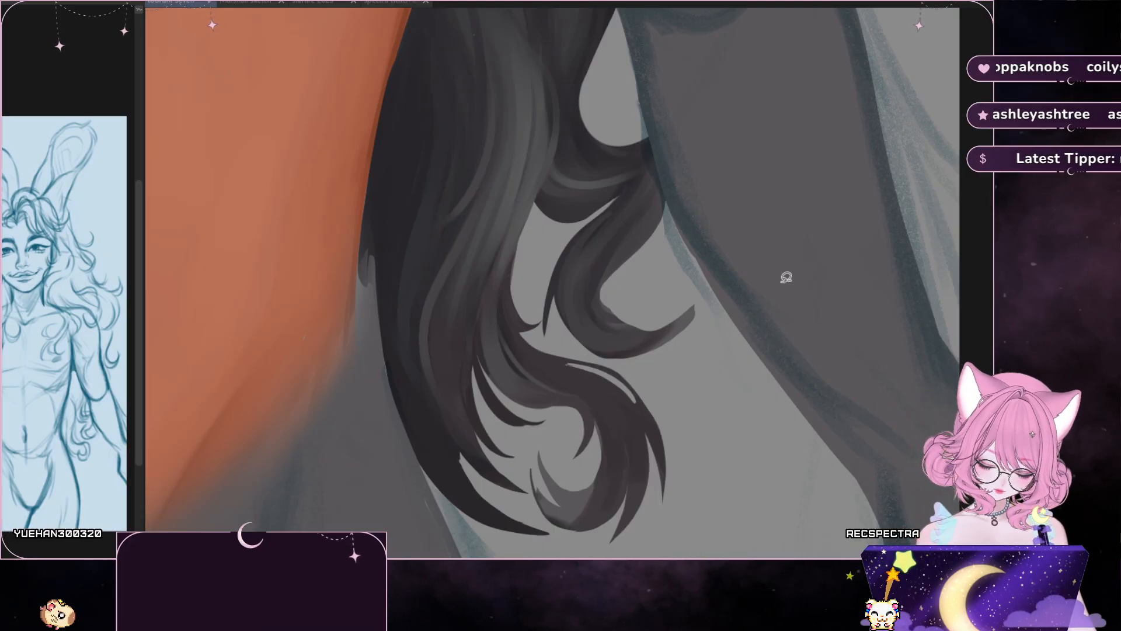
- Check the whole hair in mirrored orientation, undo the thin gap cut into the bottom curl and clear the selection
{"action": "scroll", "coordinate": [780, 276], "scroll_direction": "down", "scroll_amount": 3}
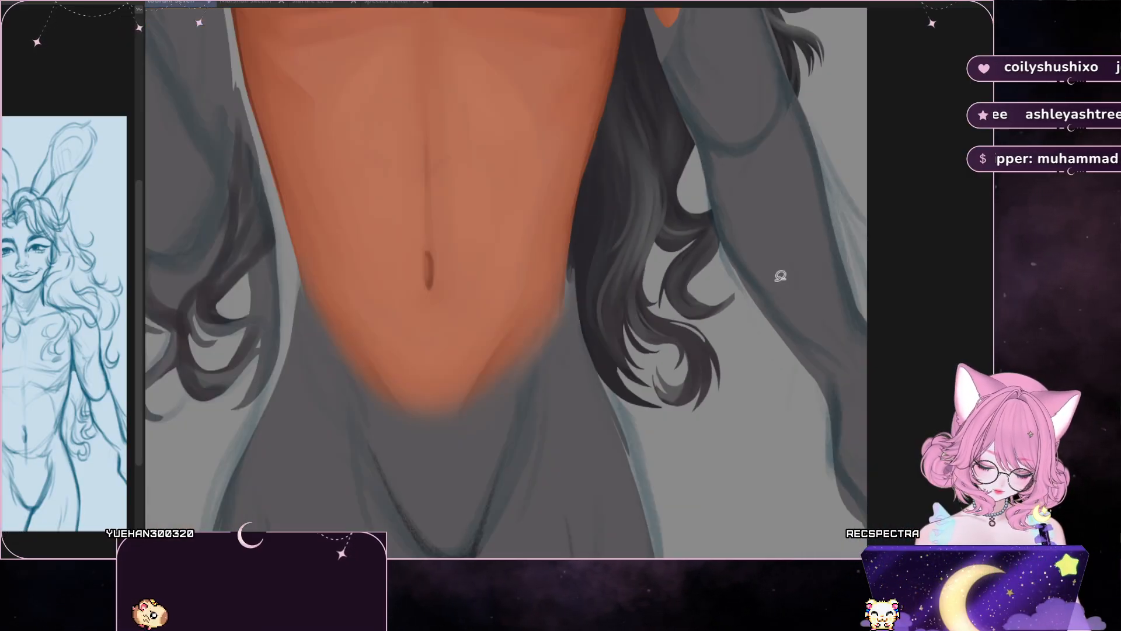
{"action": "key", "text": "h"}
{"action": "key", "text": "h"}
{"action": "key", "text": "ctrl+z"}
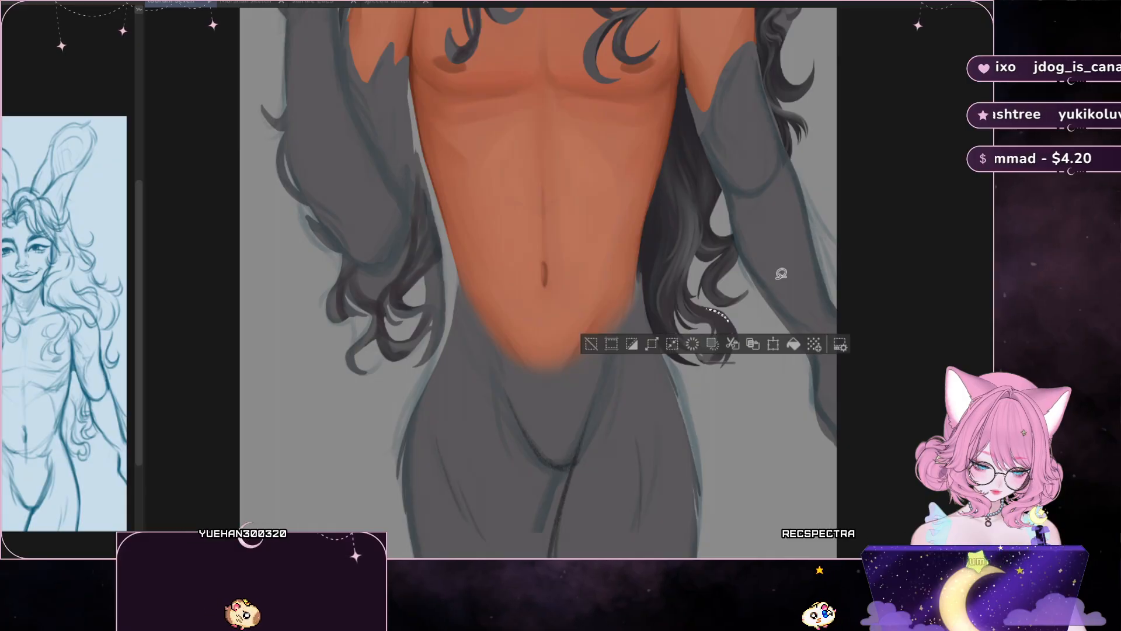
{"action": "key", "text": "ctrl+d"}
{"action": "scroll", "coordinate": [780, 301], "scroll_direction": "up", "scroll_amount": 2}
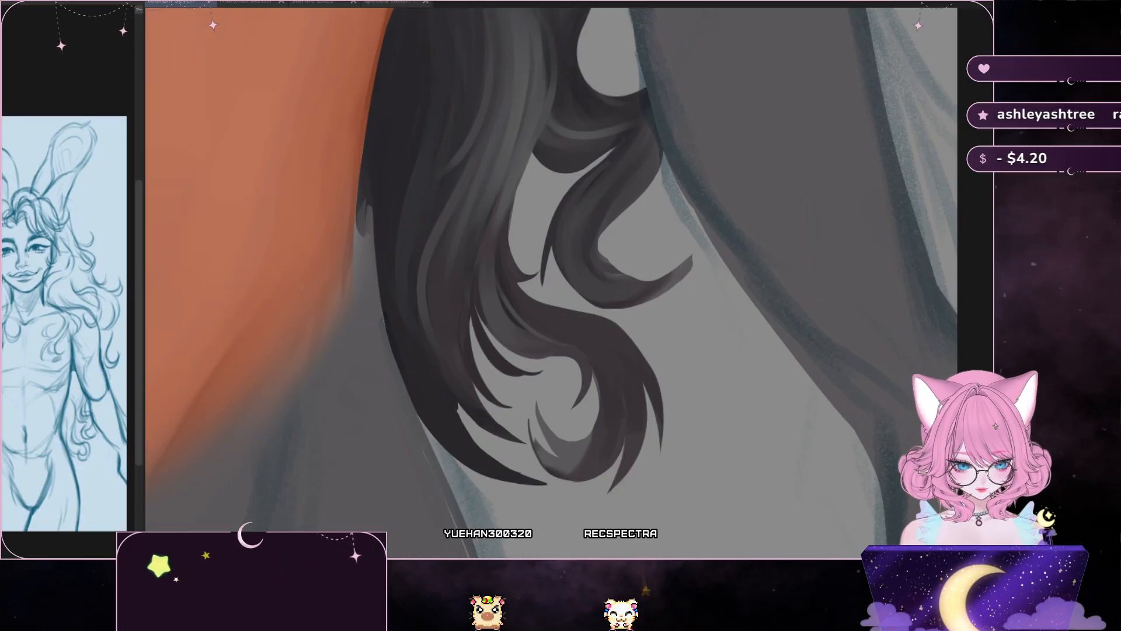
- Check the lower hair in both orientations and clean the hollow inside the small side curl with lasso selections
{"action": "scroll", "coordinate": [551, 280], "scroll_direction": "down", "scroll_amount": 5}
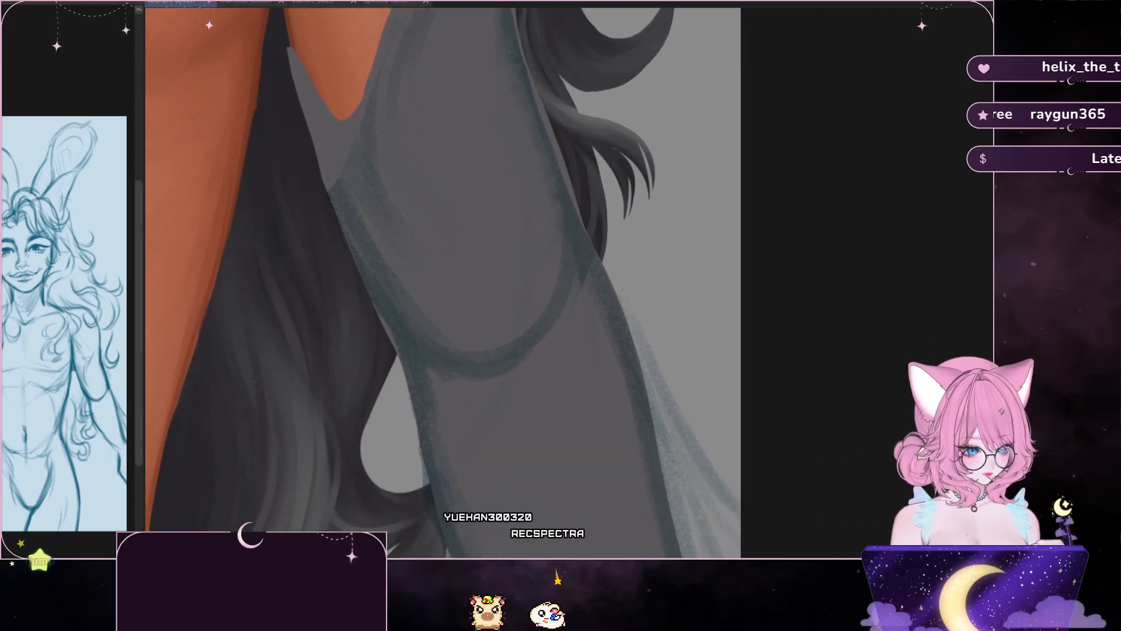
{"action": "scroll", "coordinate": [458, 280], "scroll_direction": "down", "scroll_amount": 5}
{"action": "scroll", "coordinate": [517, 406], "scroll_direction": "right", "scroll_amount": 1}
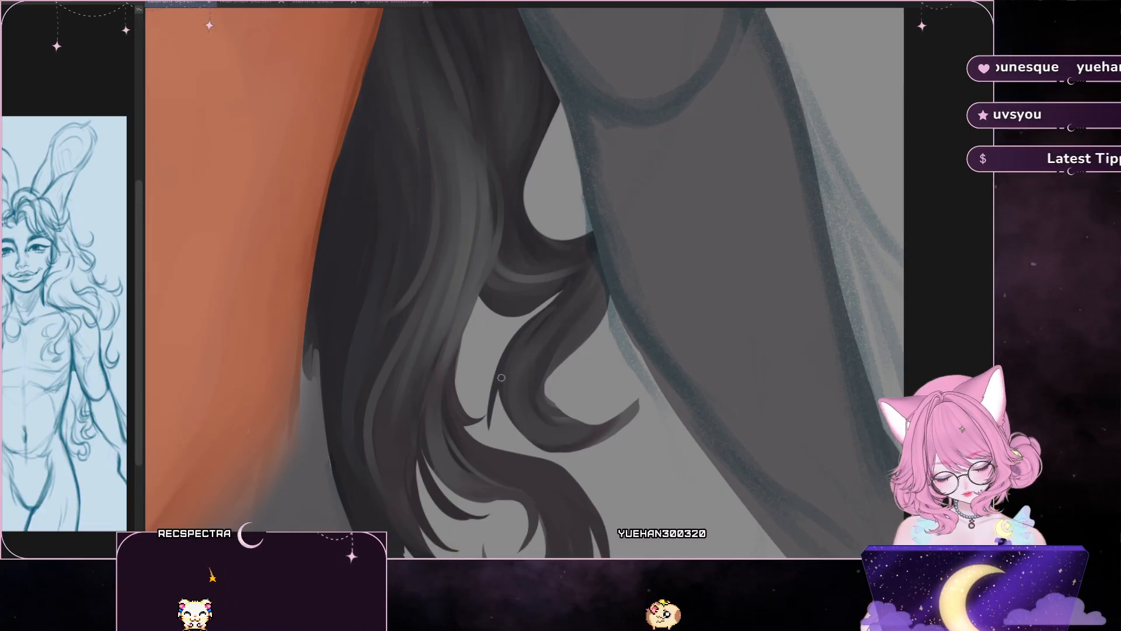
{"action": "key", "text": "ctrl+z"}
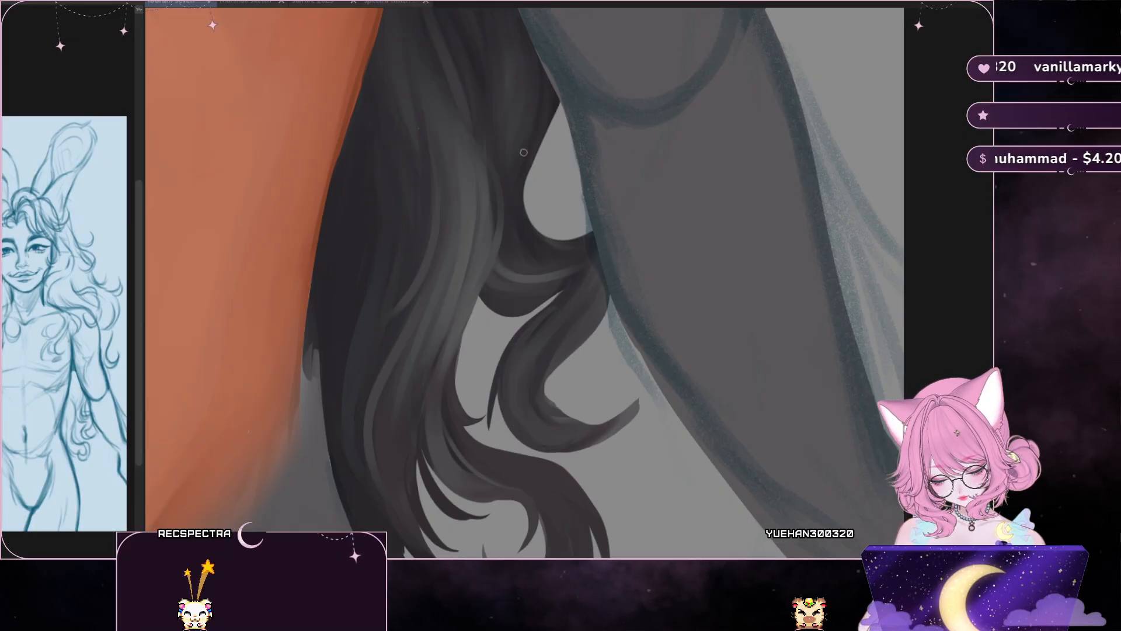
{"action": "key", "text": "h"}
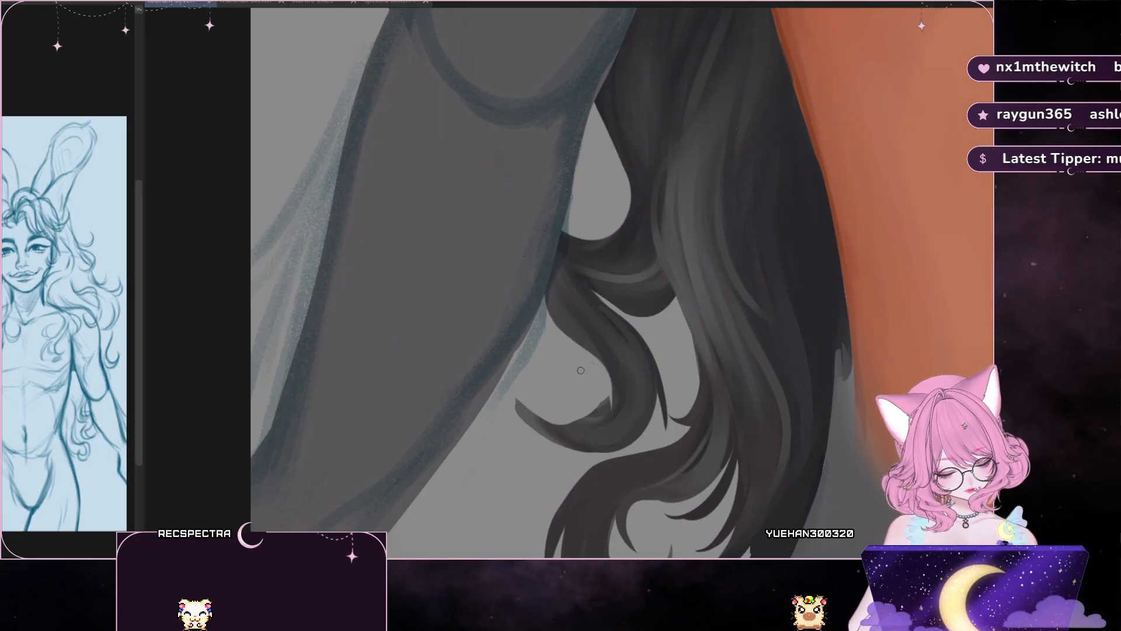
{"action": "key", "text": "h"}
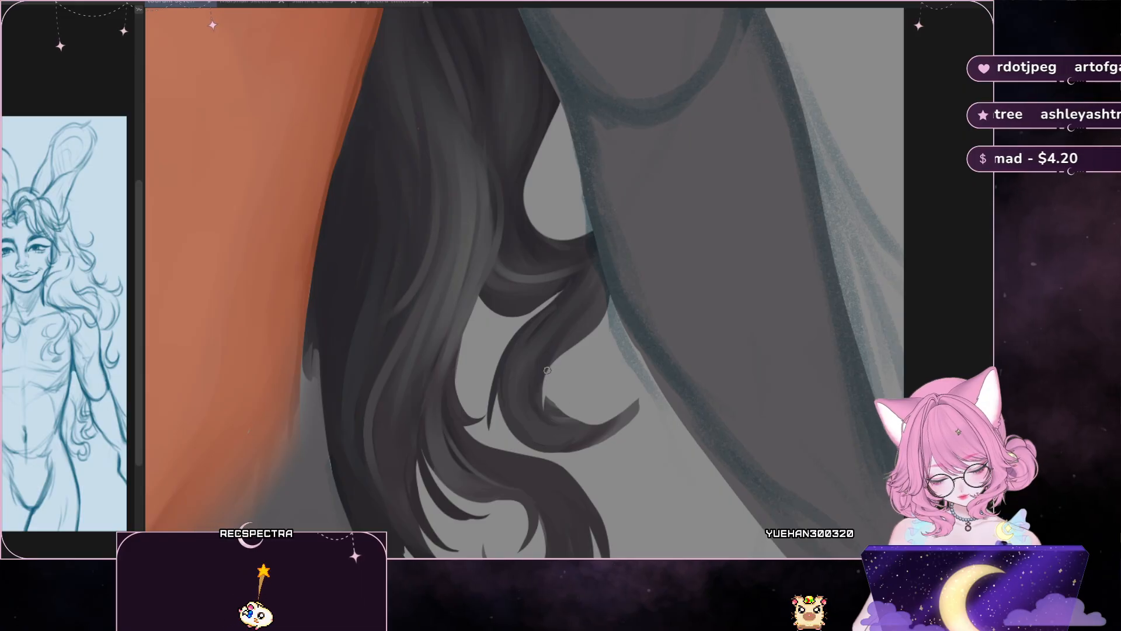
{"action": "mouse_move", "coordinate": [546, 368]}
{"action": "left_mouse_down"}
{"action": "mouse_move", "coordinate": [550, 417]}
{"action": "mouse_move", "coordinate": [604, 395]}
{"action": "left_mouse_up"}
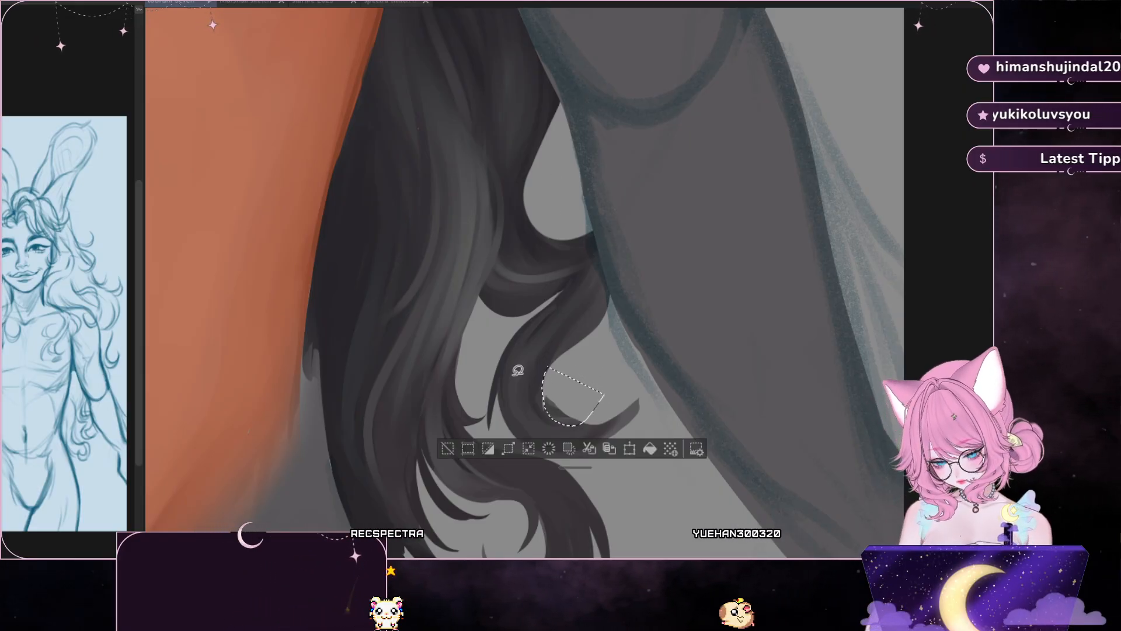
{"action": "left_click", "coordinate": [448, 448]}
{"action": "mouse_move", "coordinate": [550, 370]}
{"action": "left_mouse_down"}
{"action": "mouse_move", "coordinate": [551, 413]}
{"action": "mouse_move", "coordinate": [572, 422]}
{"action": "mouse_move", "coordinate": [617, 391]}
{"action": "mouse_move", "coordinate": [544, 384]}
{"action": "mouse_move", "coordinate": [558, 425]}
{"action": "mouse_move", "coordinate": [586, 428]}
{"action": "mouse_move", "coordinate": [641, 389]}
{"action": "mouse_move", "coordinate": [554, 366]}
{"action": "left_mouse_up"}
{"action": "left_click", "coordinate": [453, 449]}
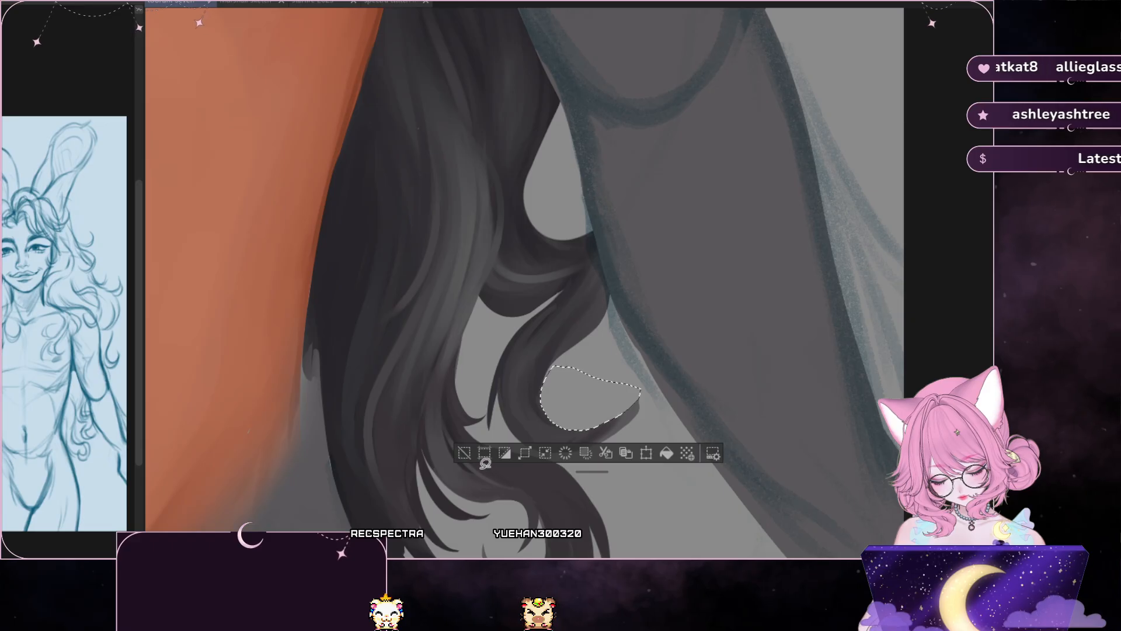
{"action": "key", "text": "ctrl+d"}
{"action": "key", "text": "h"}
- Try to cut a narrow gap into the inner edge of the small side curl with a thin lasso selection
{"action": "mouse_move", "coordinate": [600, 334]}
{"action": "left_mouse_down"}
{"action": "mouse_move", "coordinate": [614, 383]}
{"action": "mouse_move", "coordinate": [601, 332]}
{"action": "left_mouse_up"}
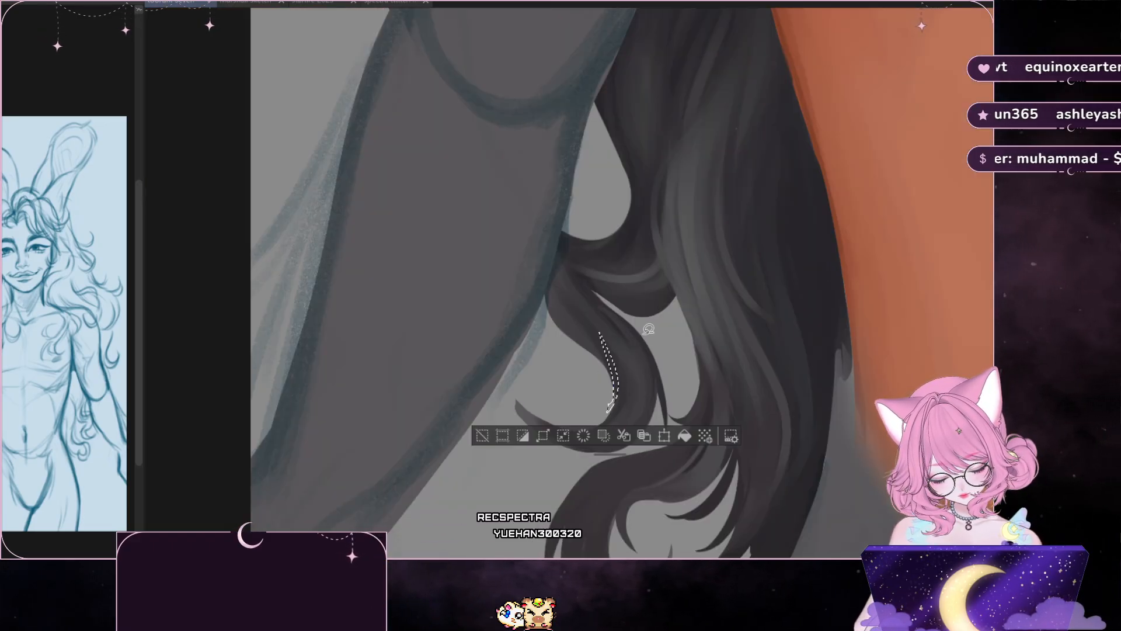
{"action": "key", "text": "ctrl+d"}
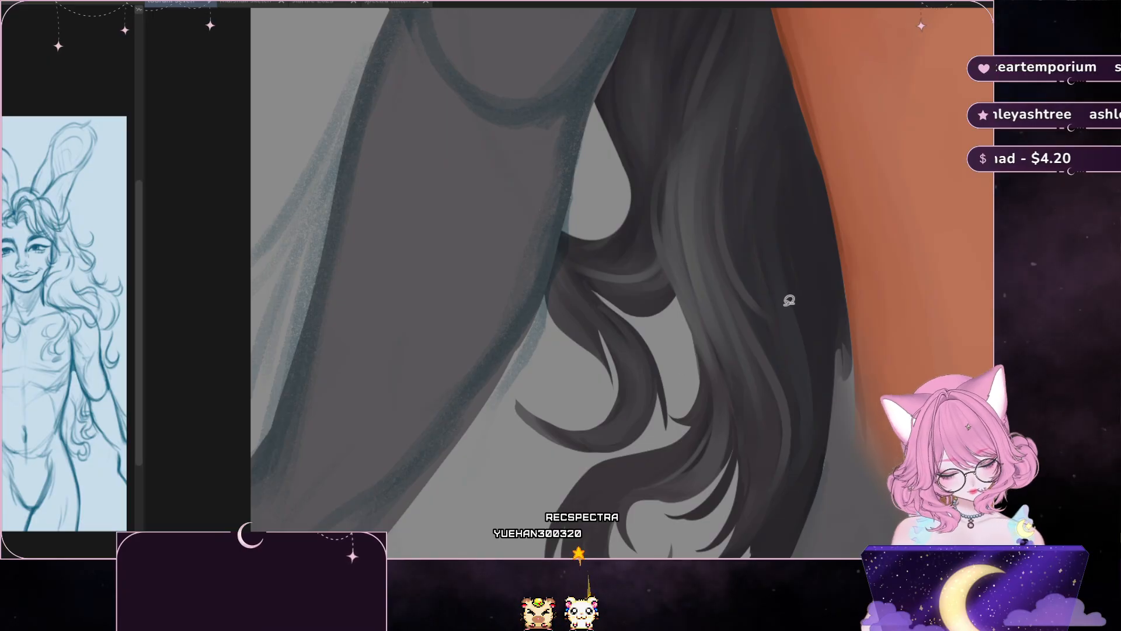
{"action": "key", "text": "ctrl+z"}
{"action": "left_click", "coordinate": [477, 440]}
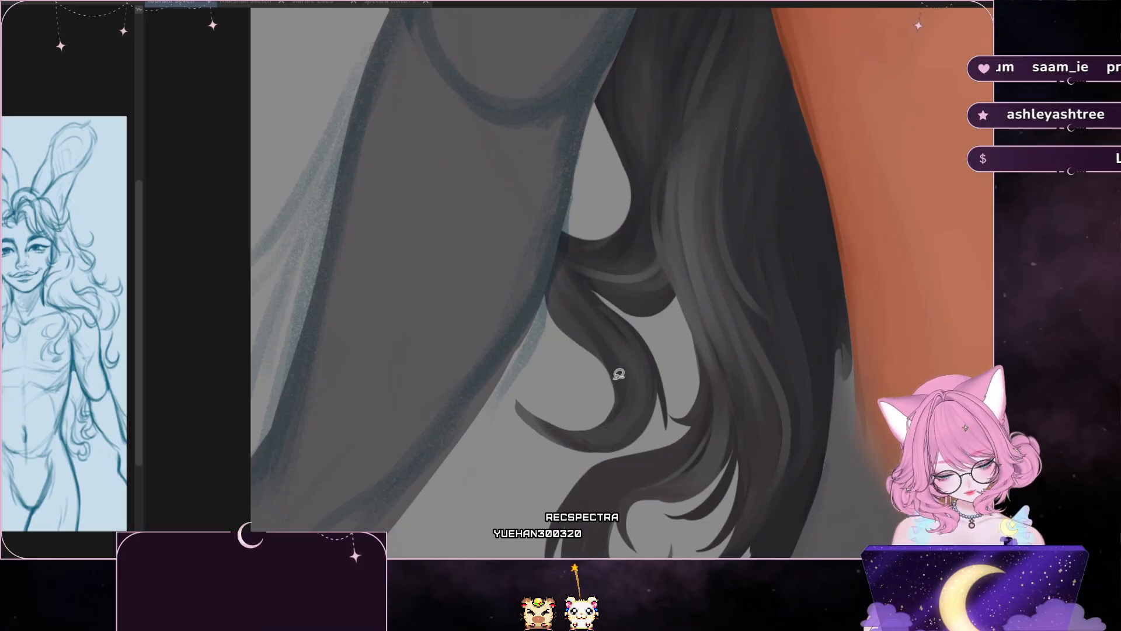
{"action": "key", "text": "ctrl+z"}
{"action": "left_click", "coordinate": [483, 449]}
- Cut a curved gap along the side curl's inner edge with narrow lasso selections, leaving a separate pointed strand
{"action": "left_click_drag", "start_coordinate": [615, 355], "coordinate": [598, 329]}
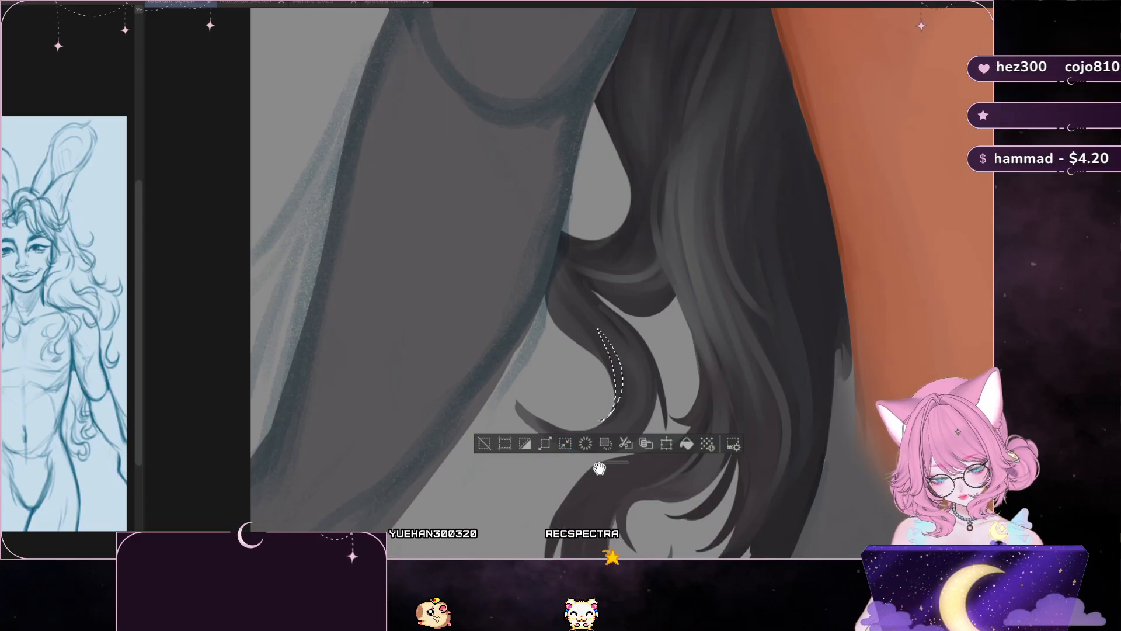
{"action": "left_click", "coordinate": [585, 415]}
{"action": "left_click_drag", "start_coordinate": [599, 329], "coordinate": [602, 419]}
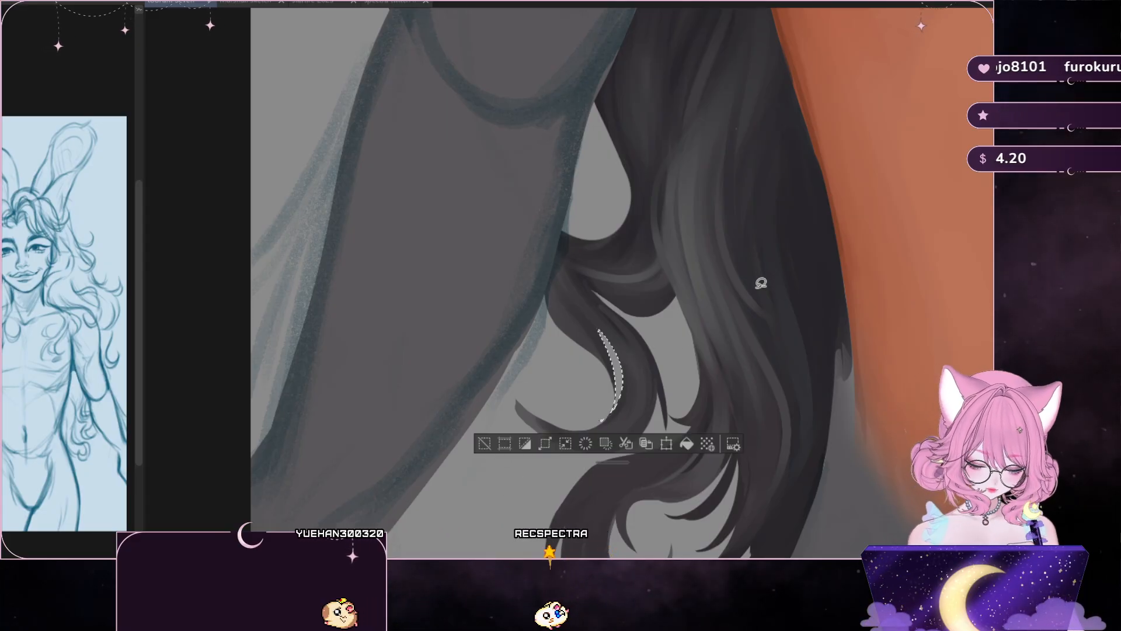
{"action": "left_click", "coordinate": [484, 443]}
{"action": "left_click_drag", "start_coordinate": [594, 422], "coordinate": [621, 388]}
{"action": "left_click", "coordinate": [488, 453]}
{"action": "left_click_drag", "start_coordinate": [579, 431], "coordinate": [621, 368]}
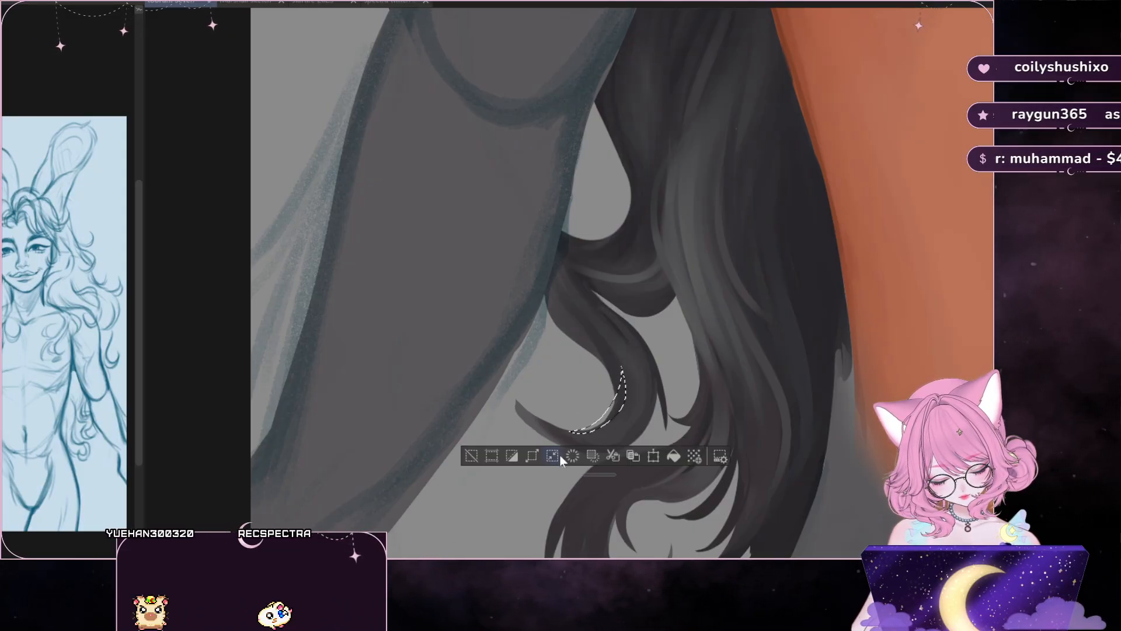
{"action": "left_click", "coordinate": [500, 469]}
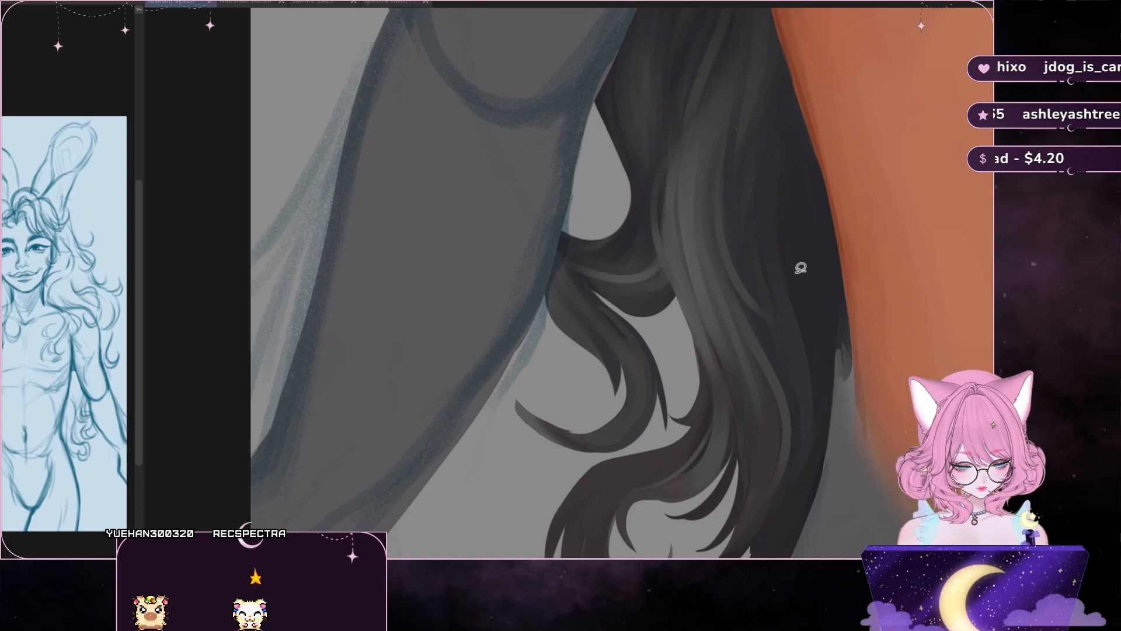
- Shape the inner strand of the side curl into a small hooked tip with a lasso selection, checking it in mirrored orientation
{"action": "key", "text": "m"}
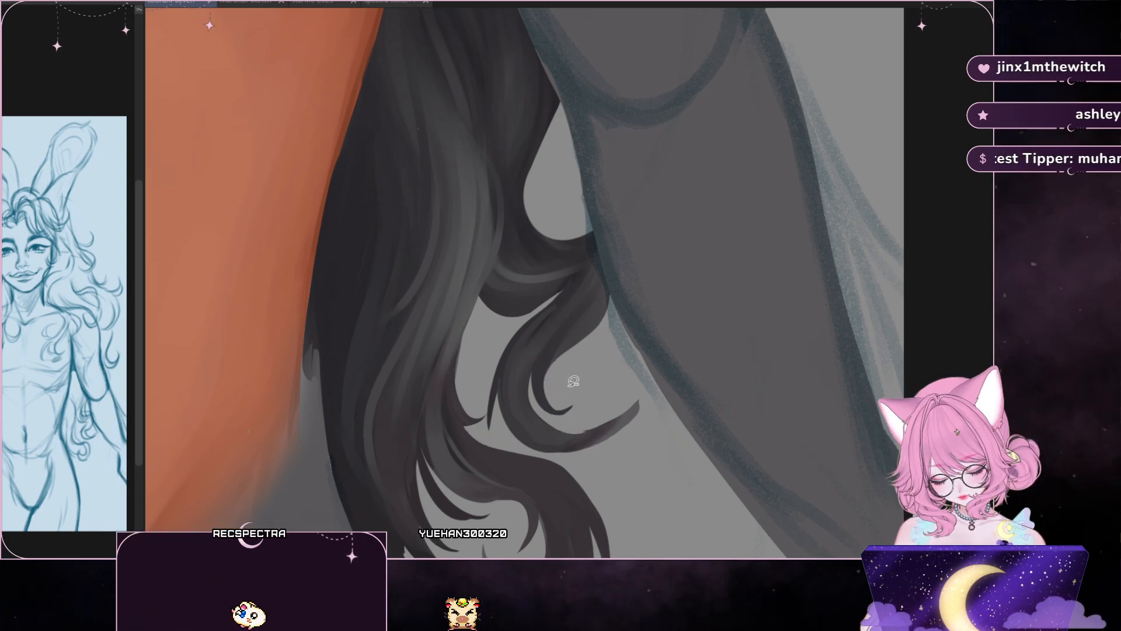
{"action": "left_click_drag", "start_coordinate": [575, 381], "coordinate": [548, 377]}
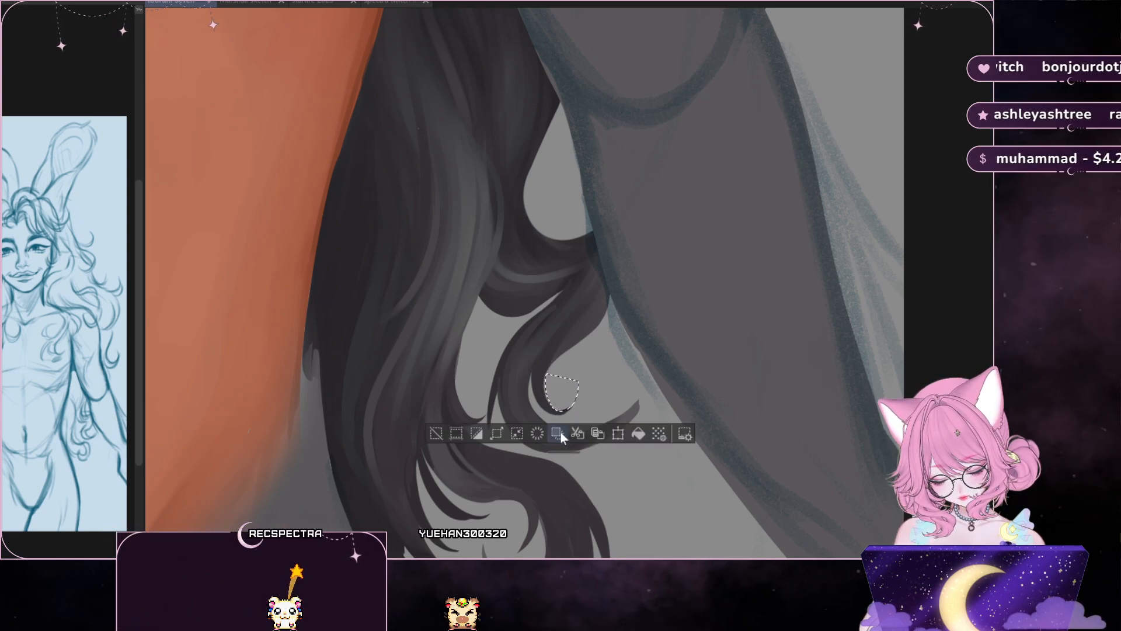
{"action": "key", "text": "ctrl+d"}
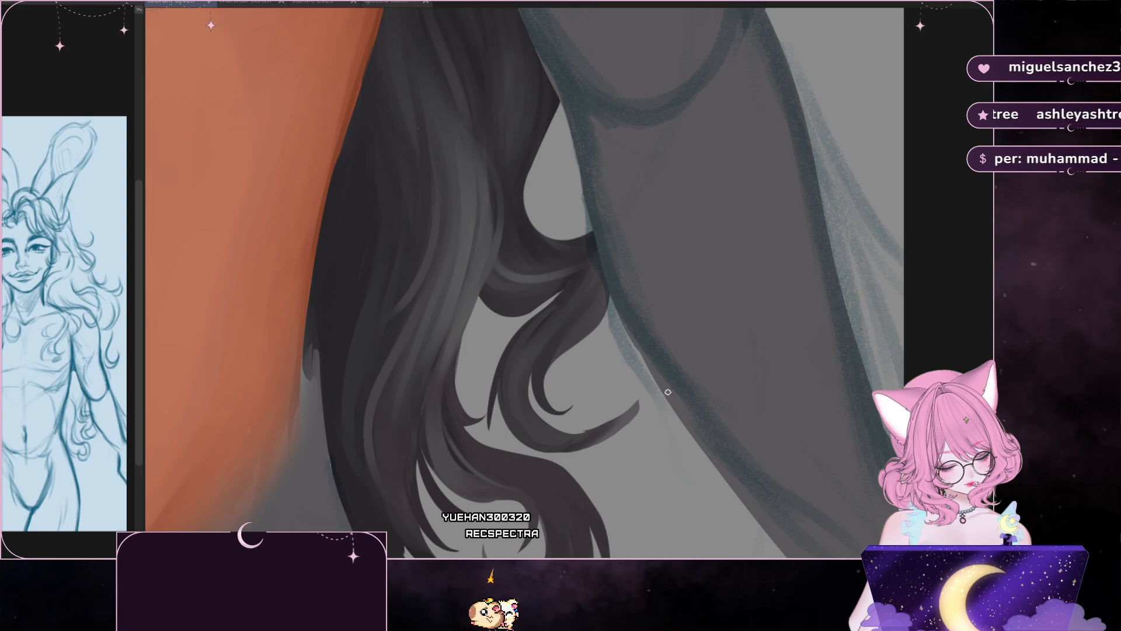
{"action": "key", "text": "ctrl+z"}
{"action": "key", "text": "h"}
{"action": "key", "text": "h"}
{"action": "key", "text": "ctrl+d"}
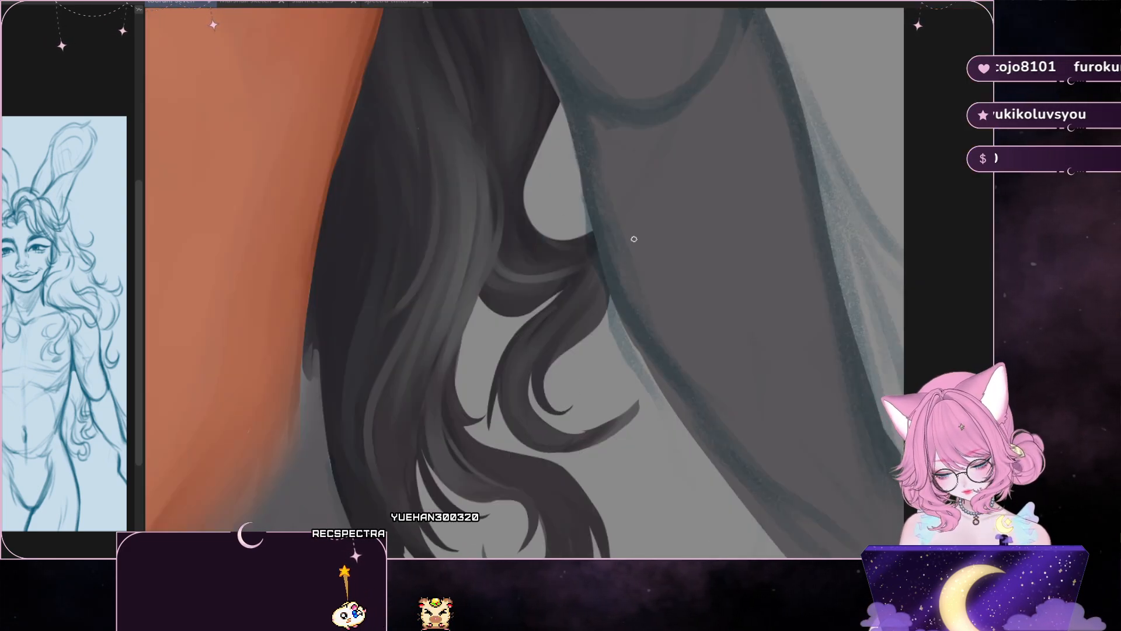
- Reshape the outer edge of the side curl's end with a crescent lasso selection and check the whole hair unmirrored
{"action": "key", "text": "h"}
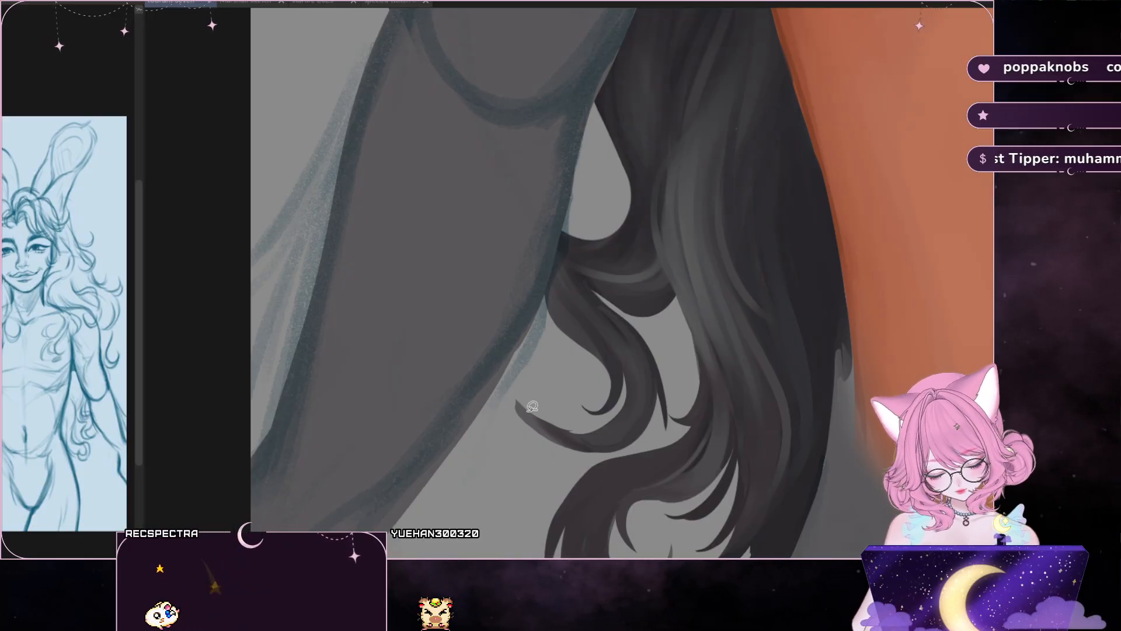
{"action": "left_click_drag", "start_coordinate": [515, 390], "coordinate": [598, 452]}
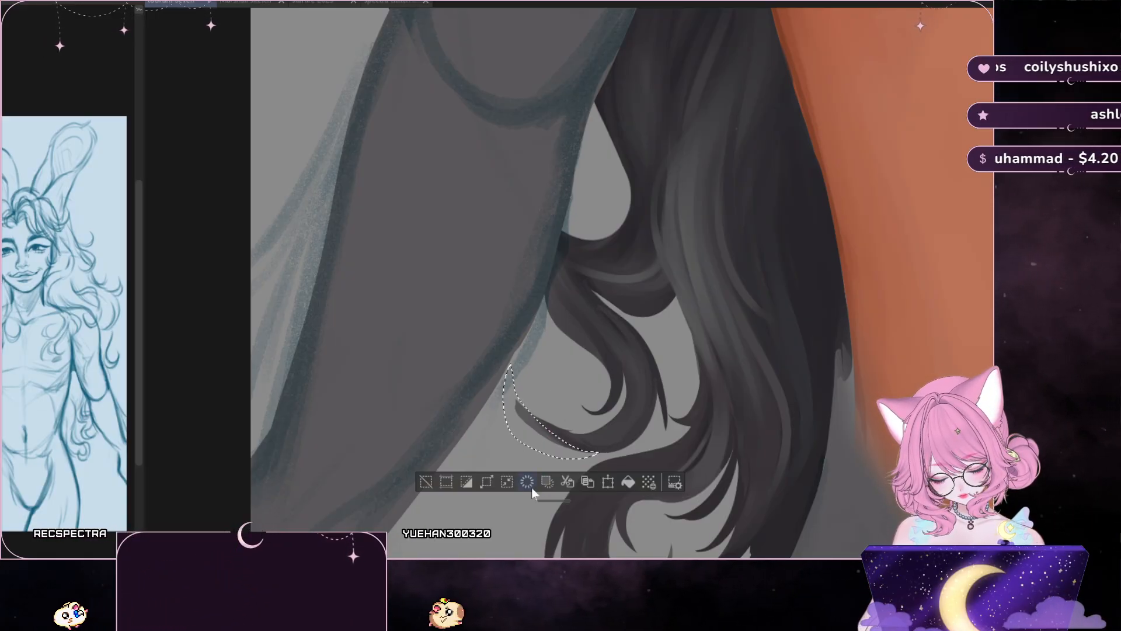
{"action": "left_click", "coordinate": [436, 483]}
{"action": "scroll", "coordinate": [699, 416], "scroll_direction": "down", "scroll_amount": 3}
{"action": "key", "text": "h"}
{"action": "scroll", "coordinate": [777, 375], "scroll_direction": "up", "scroll_amount": 2}
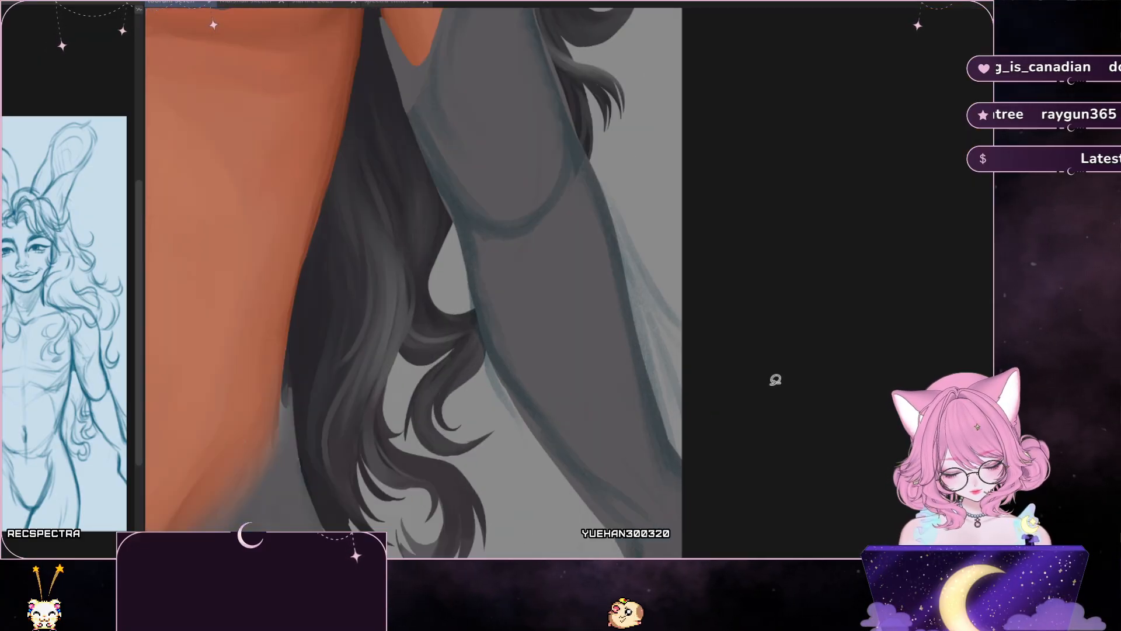
- Rotate the canvas so the side curl's tip points upward and trim both edges of the tip with narrow lasso selections
{"action": "left_click_drag", "start_coordinate": [293, 485], "coordinate": [575, 291]}
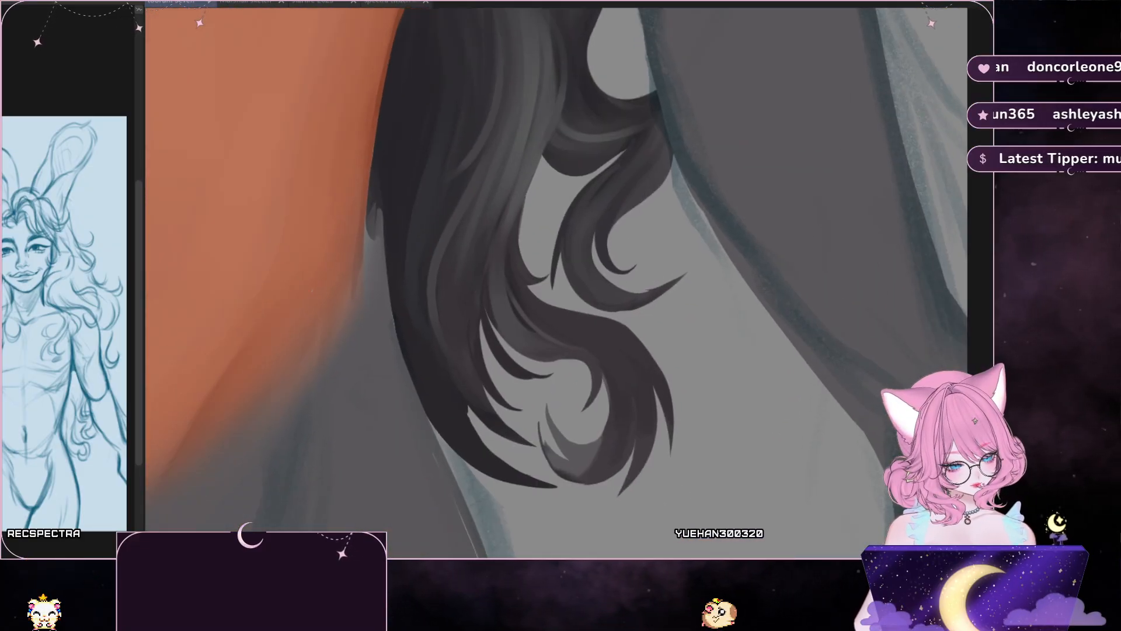
{"action": "scroll", "coordinate": [575, 291], "scroll_direction": "up", "scroll_amount": 1}
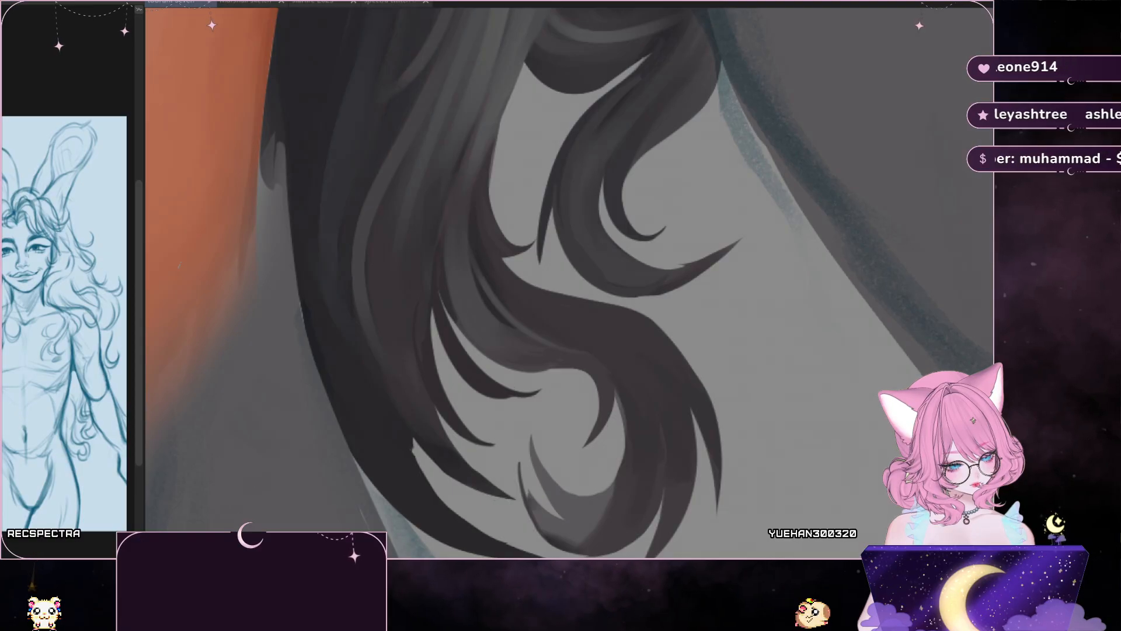
{"action": "key", "text": "asciicircum"}
{"action": "key", "text": "asciicircum"}
{"action": "key", "text": "asciicircum"}
{"action": "key", "text": "minus"}
{"action": "key", "text": "minus"}
{"action": "key", "text": "minus"}
{"action": "key", "text": "minus"}
{"action": "key", "text": "minus"}
{"action": "key", "text": "minus"}
{"action": "key", "text": "minus"}
{"action": "key", "text": "minus"}
{"action": "key", "text": "minus"}
{"action": "key", "text": "minus"}
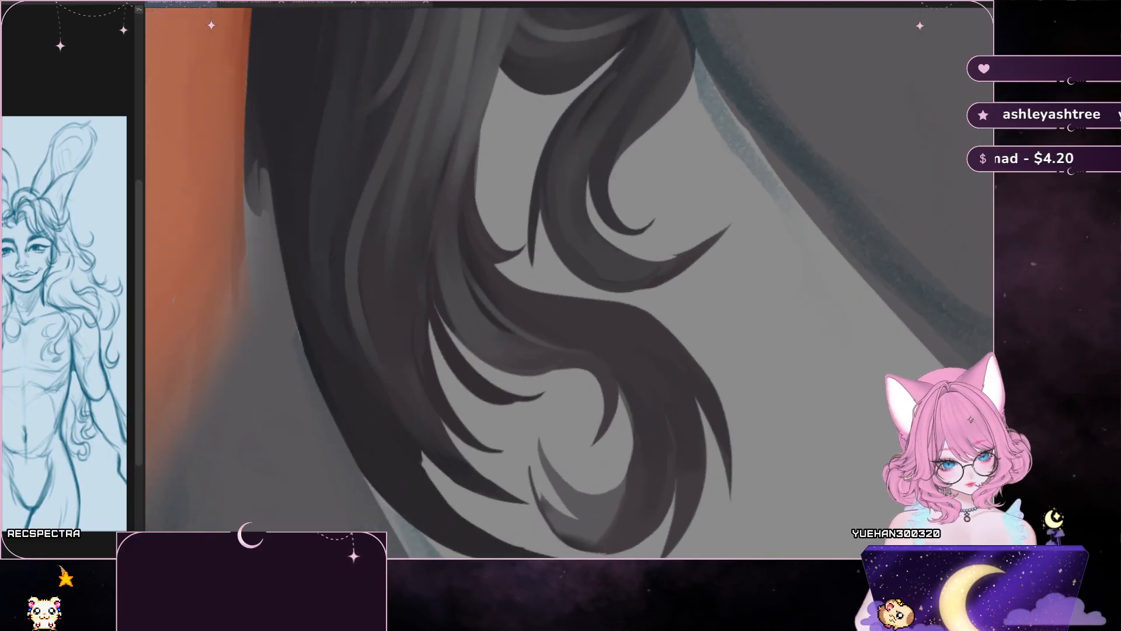
{"action": "key", "text": "minus"}
{"action": "key", "text": "minus"}
{"action": "key", "text": "minus"}
{"action": "key", "text": "minus"}
{"action": "key", "text": "minus"}
{"action": "key", "text": "minus"}
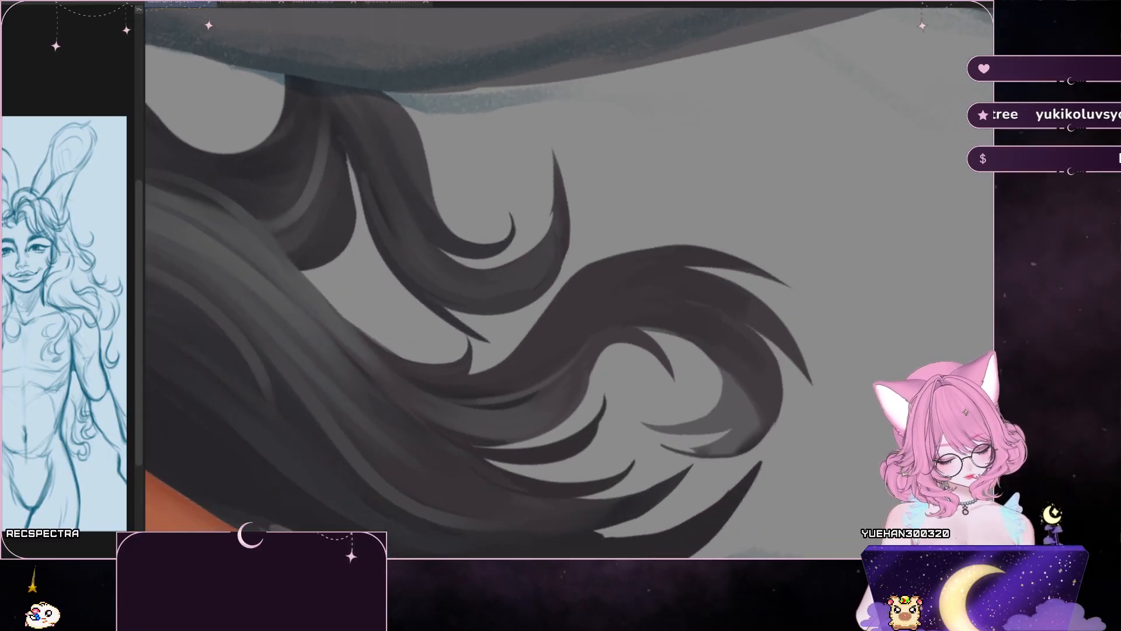
{"action": "mouse_move", "coordinate": [518, 256]}
{"action": "left_mouse_down"}
{"action": "mouse_move", "coordinate": [534, 217]}
{"action": "mouse_move", "coordinate": [519, 217]}
{"action": "mouse_move", "coordinate": [514, 245]}
{"action": "left_mouse_up"}
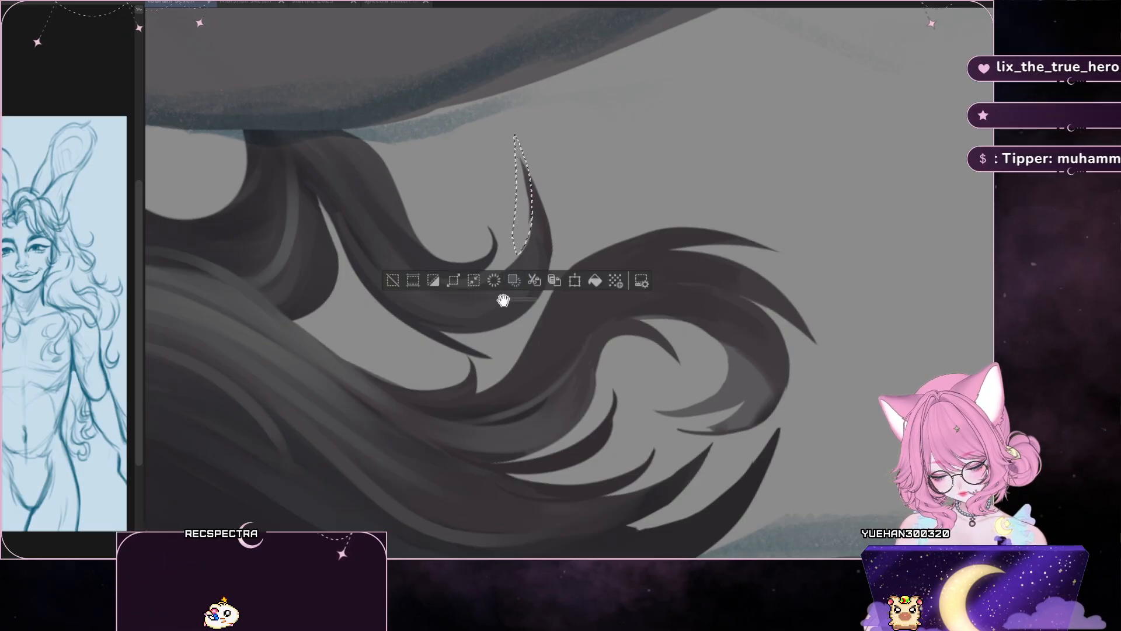
{"action": "key", "text": "ctrl+d"}
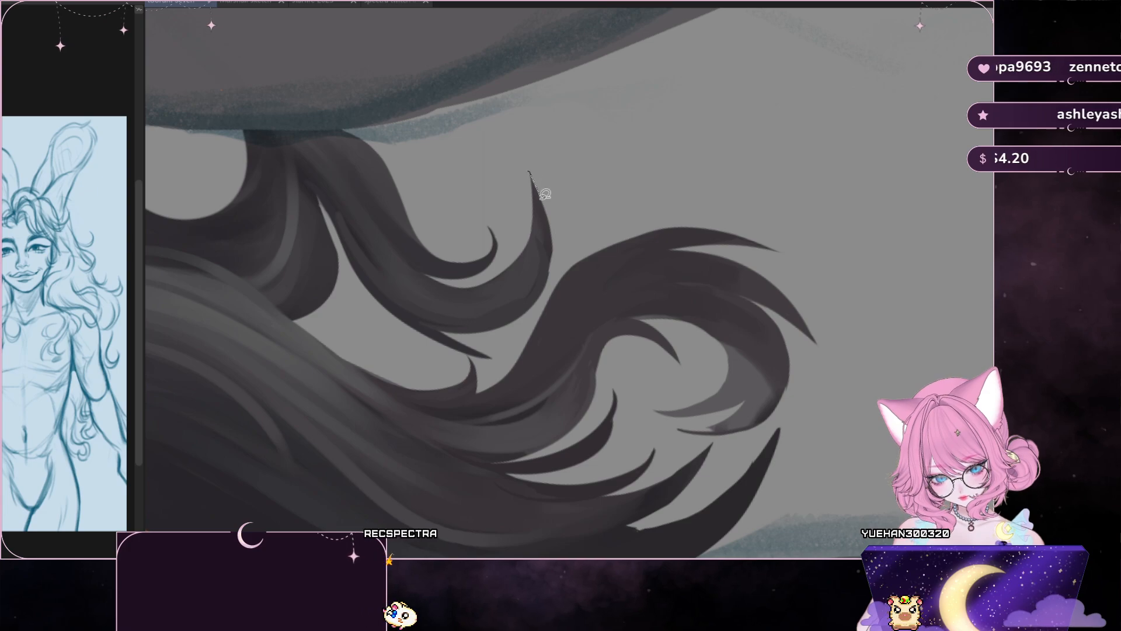
{"action": "left_click_drag", "start_coordinate": [538, 304], "coordinate": [529, 152]}
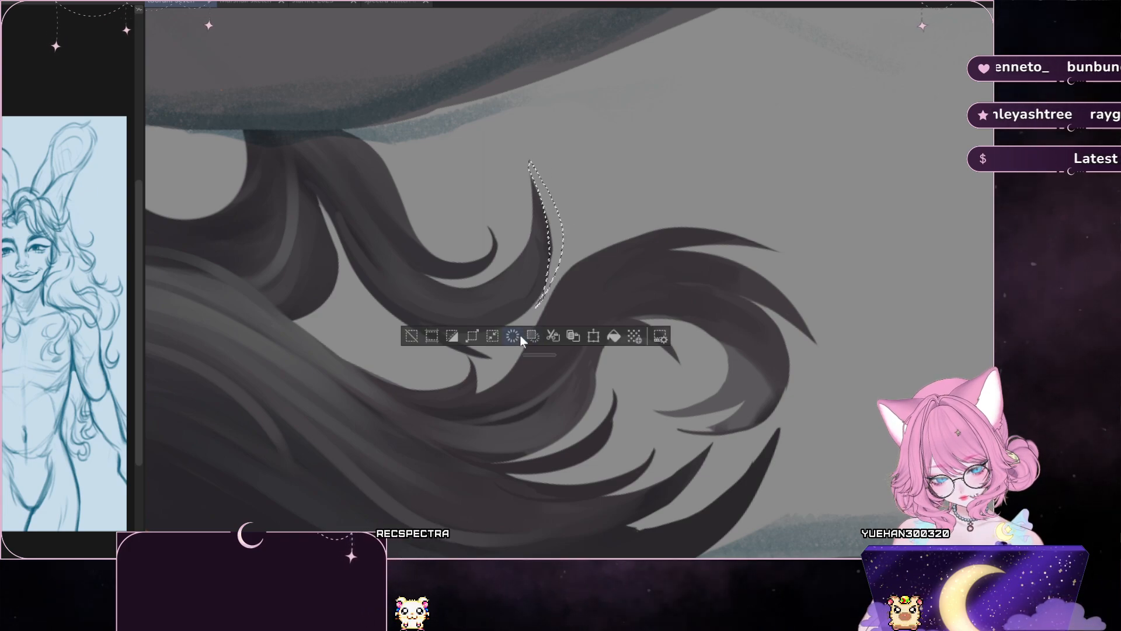
{"action": "key", "text": "ctrl+d"}
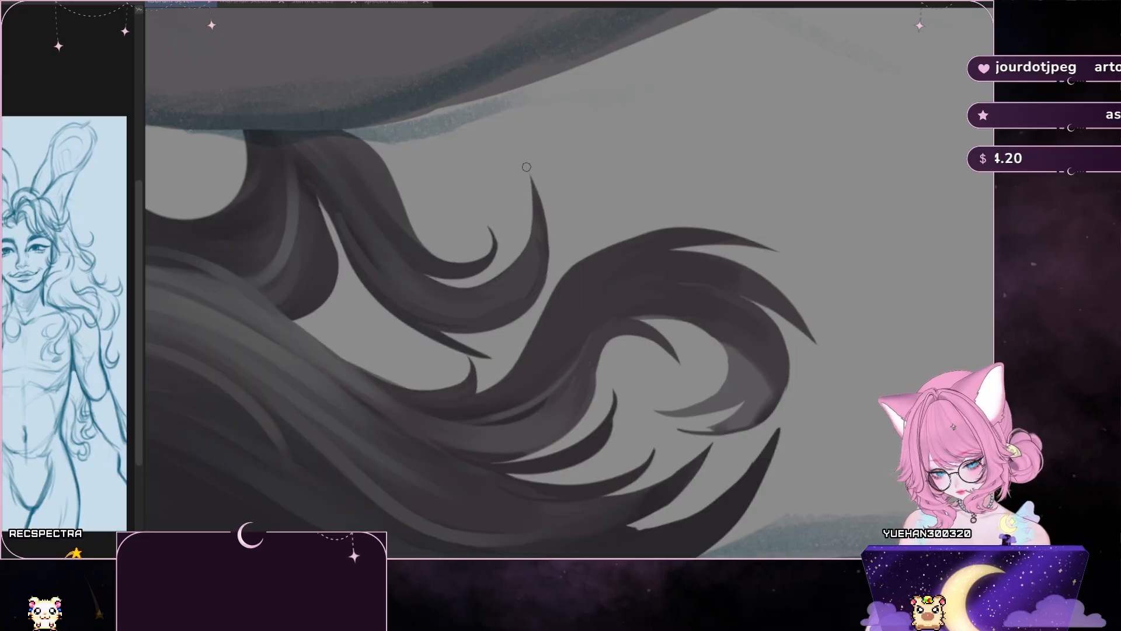
- Refine the side curl's tip into a clean sharp point and split a fine strand off its outer edge
{"action": "left_click_drag", "start_coordinate": [595, 100], "coordinate": [662, 97]}
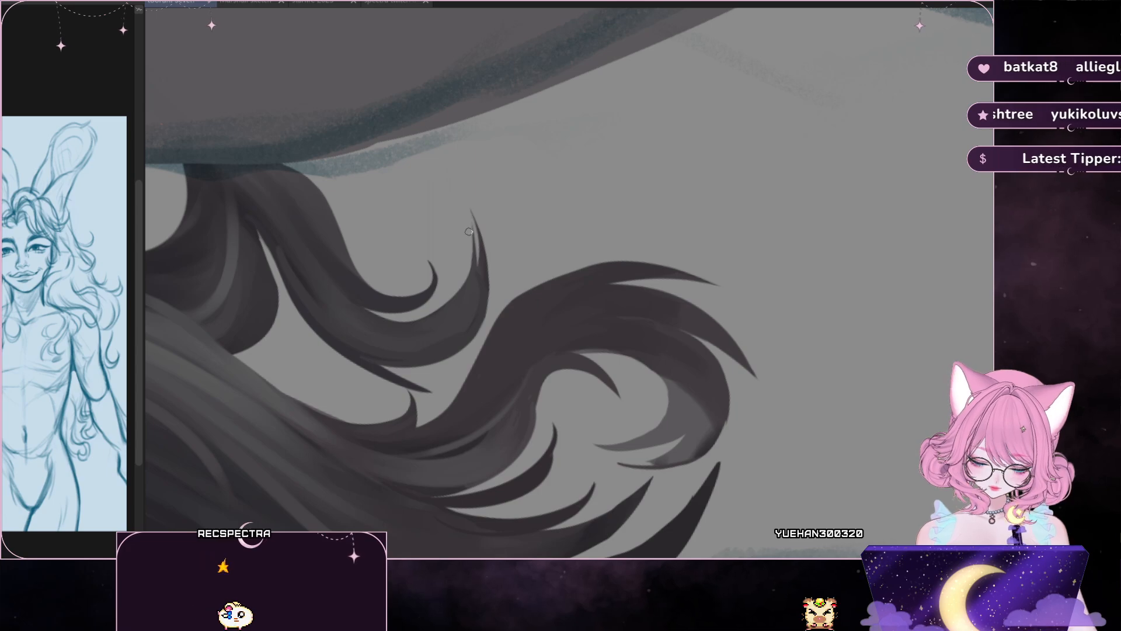
{"action": "left_click_drag", "start_coordinate": [480, 226], "coordinate": [473, 276]}
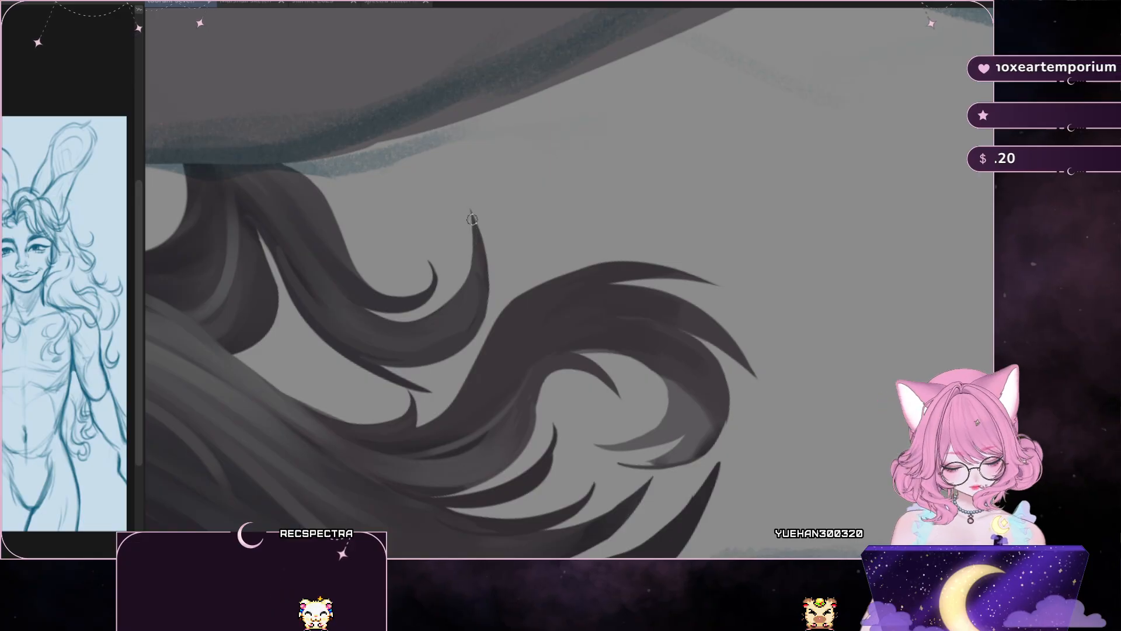
{"action": "scroll", "coordinate": [487, 134], "scroll_direction": "down", "scroll_amount": 2}
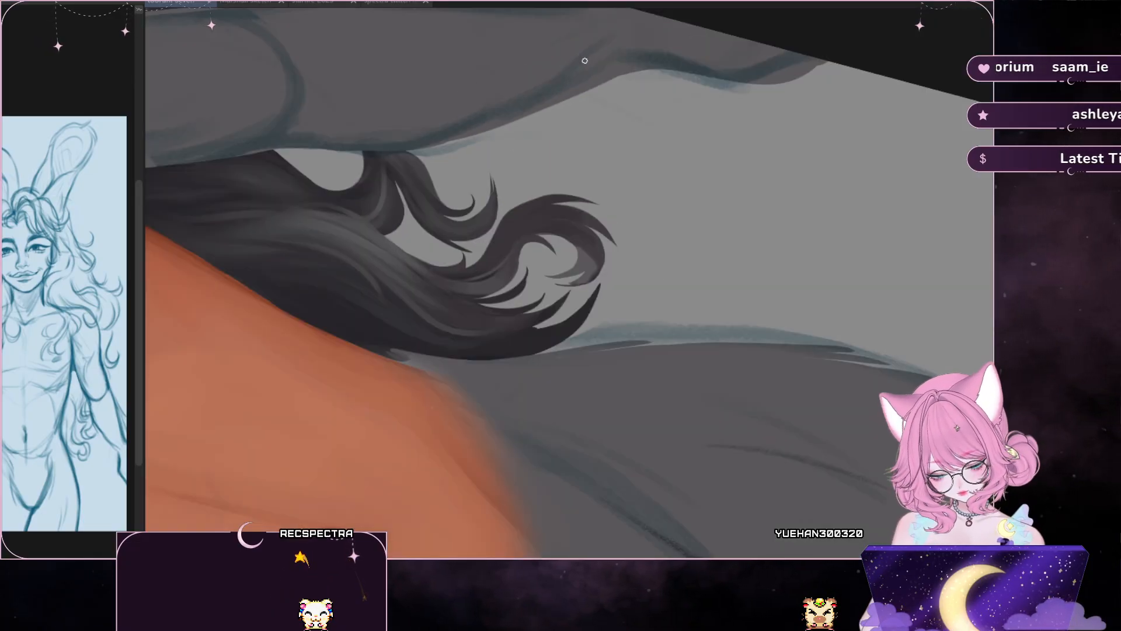
{"action": "scroll", "coordinate": [577, 70], "scroll_direction": "up", "scroll_amount": 1}
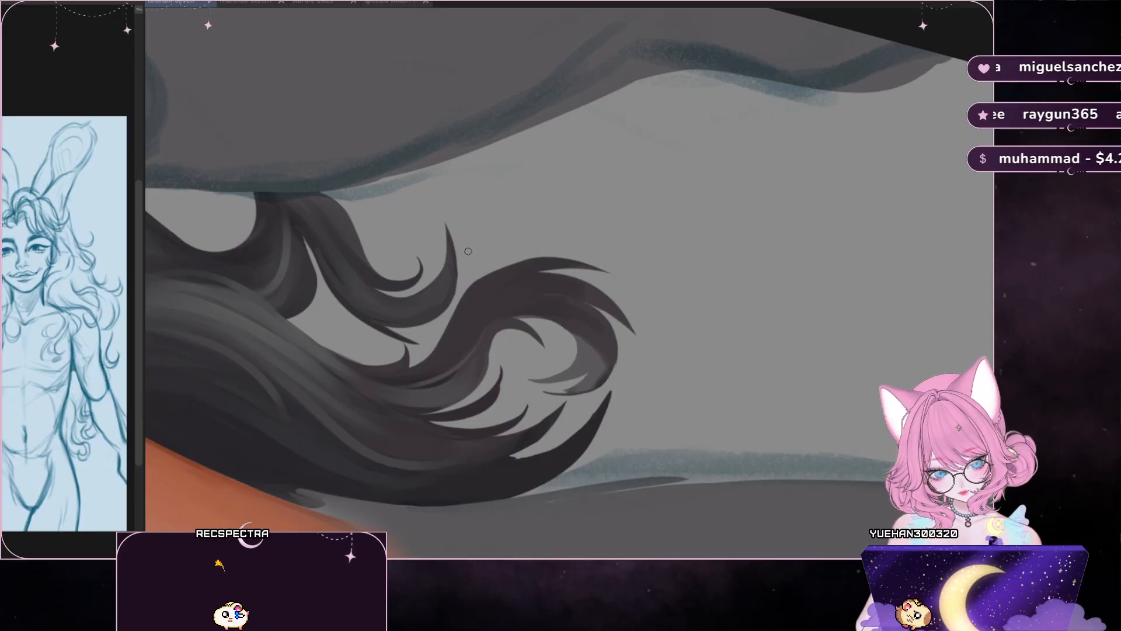
{"action": "scroll", "coordinate": [468, 251], "scroll_direction": "up", "scroll_amount": 1}
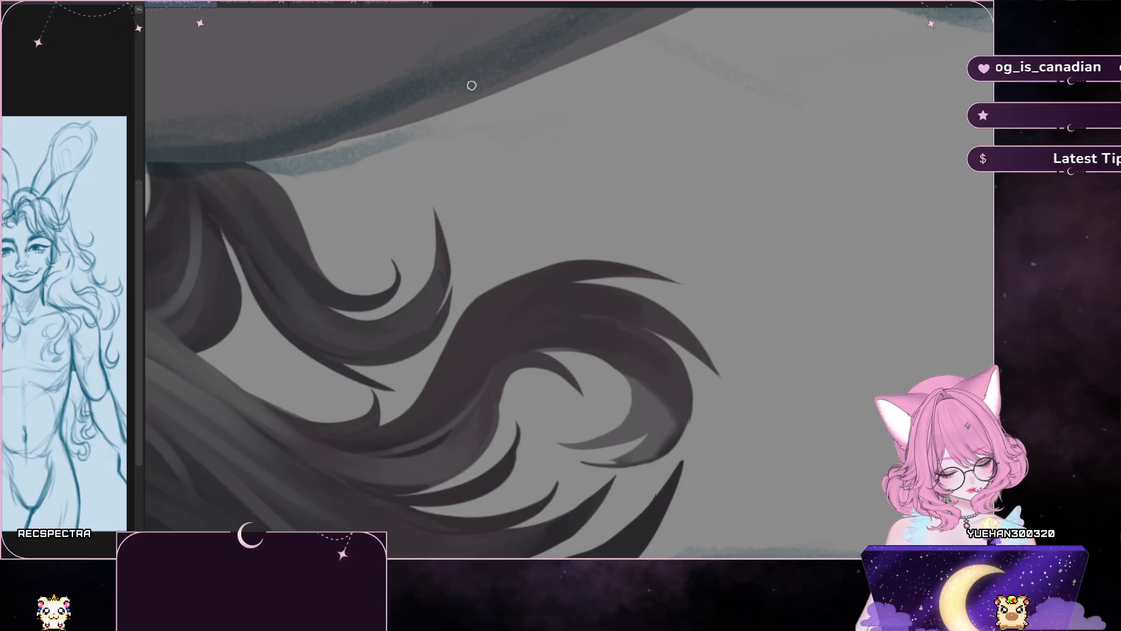
{"action": "key", "text": "m"}
{"action": "key", "text": "m"}
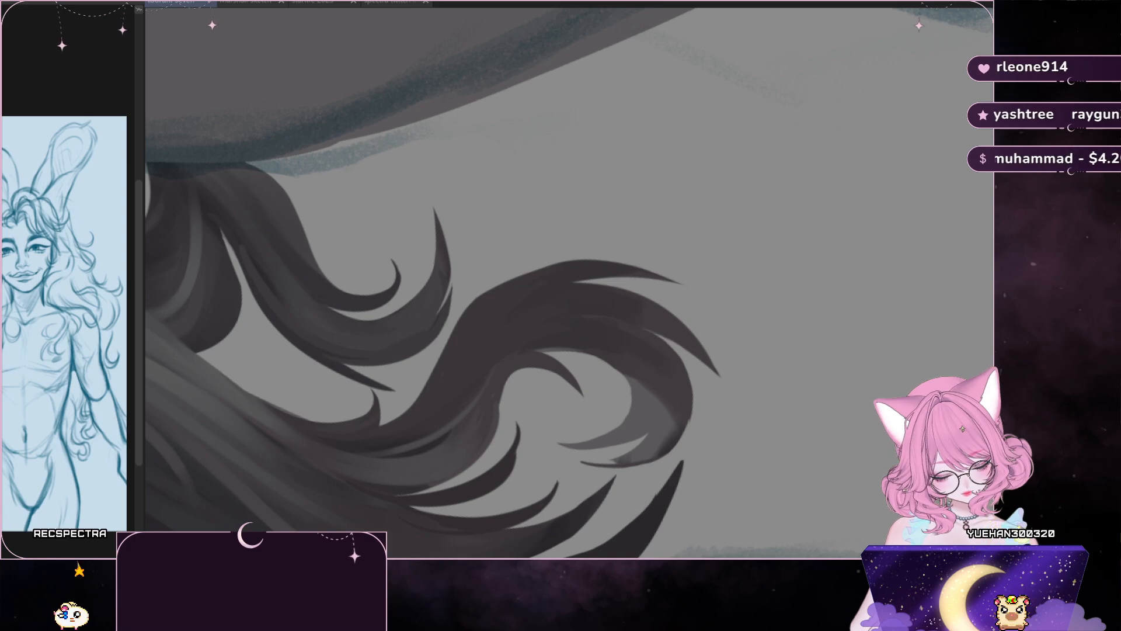
- Check the reworked side curl at different canvas rotations, then compare the whole figure in mirrored and normal orientation
{"action": "key", "text": "m"}
{"action": "key", "text": "ctrl+at"}
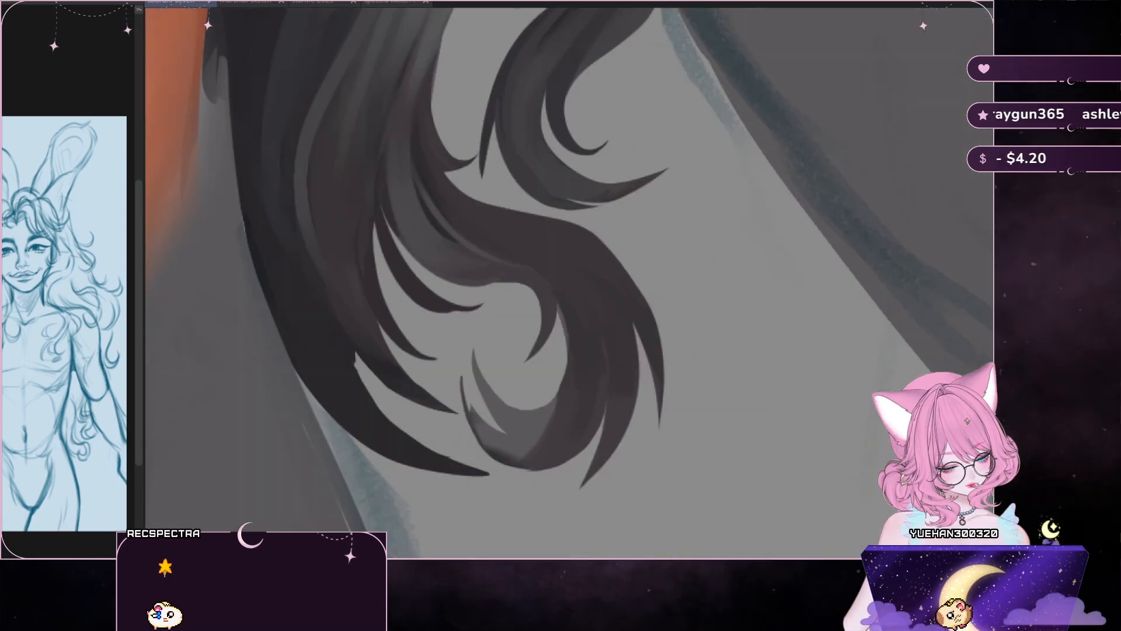
{"action": "key", "text": "r"}
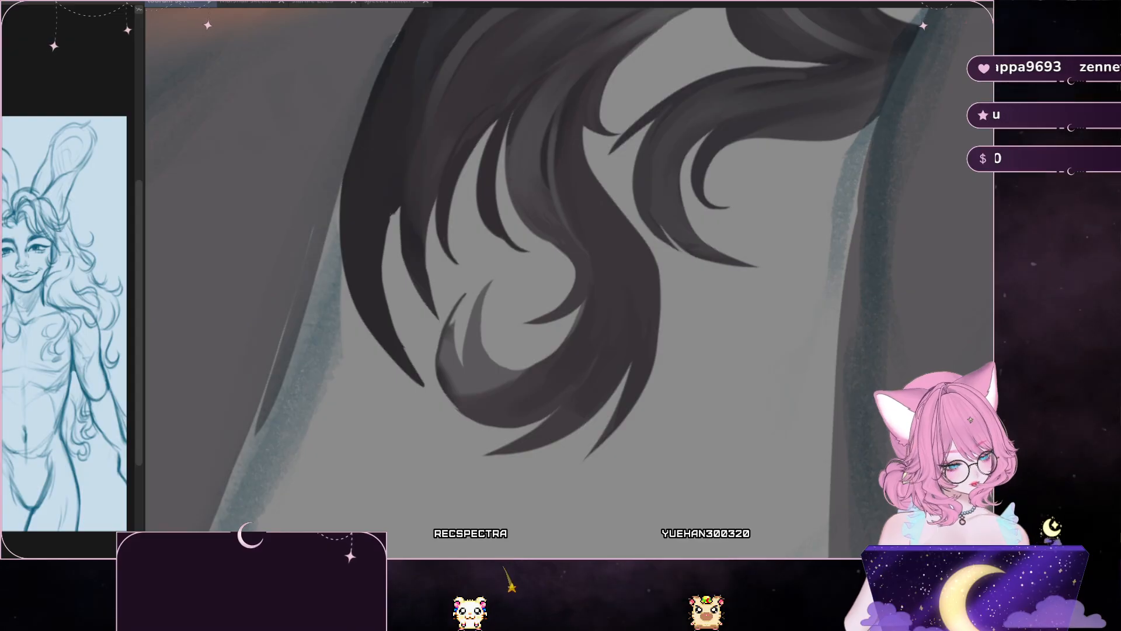
{"action": "key", "text": "r"}
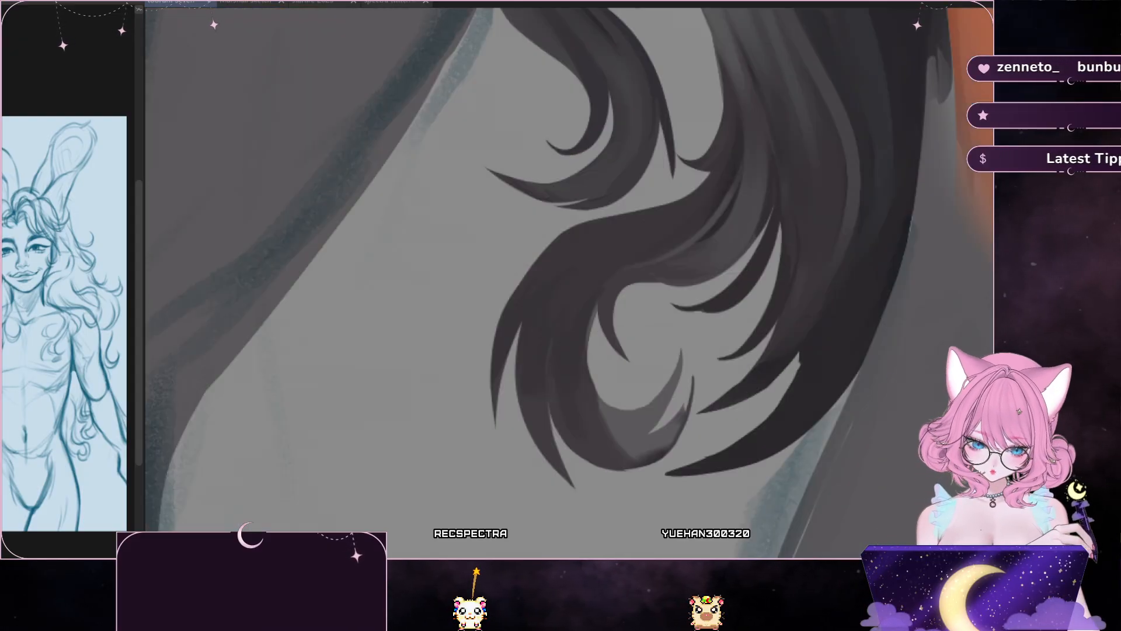
{"action": "key", "text": "ctrl+minus"}
{"action": "key", "text": "ctrl+minus"}
{"action": "key", "text": "ctrl+minus"}
{"action": "key", "text": "ctrl+minus"}
{"action": "key", "text": "ctrl+plus"}
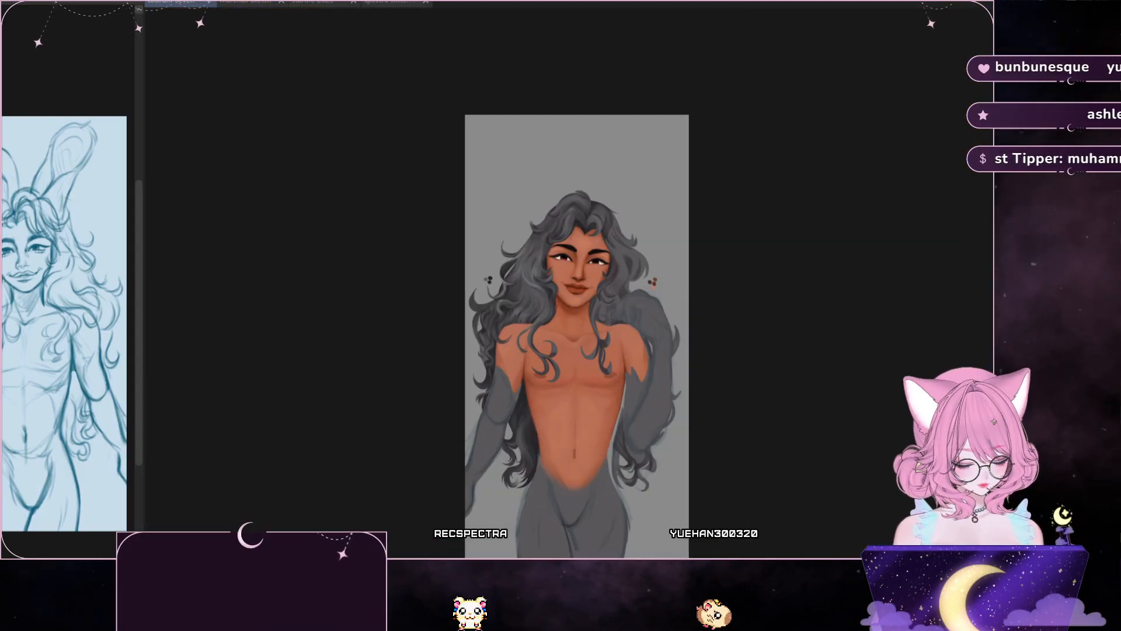
{"action": "key", "text": "m"}
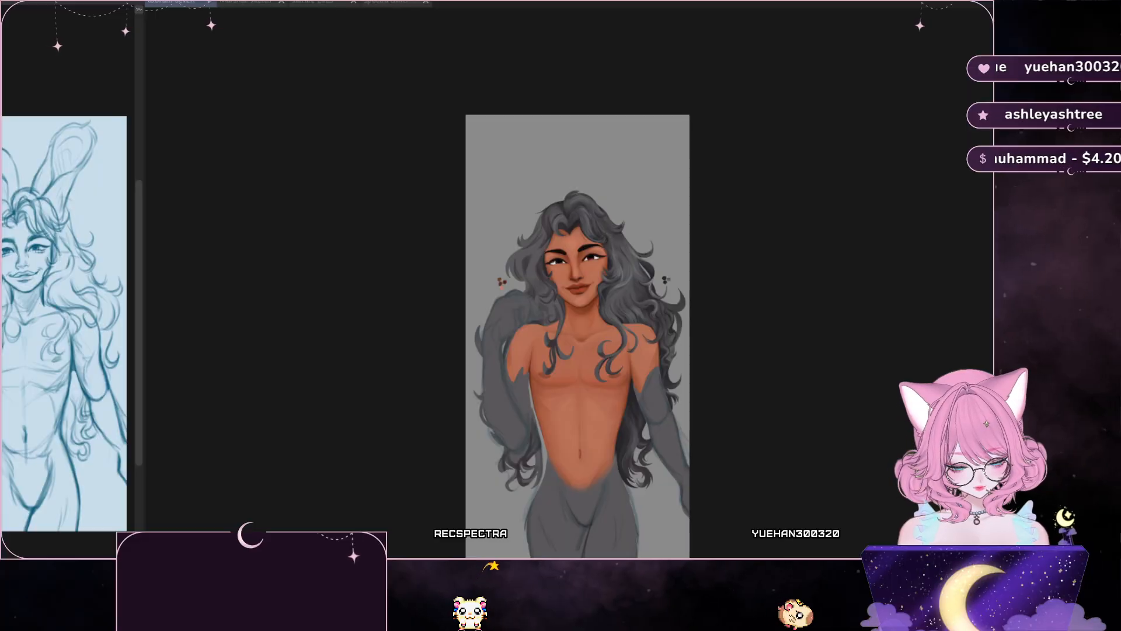
{"action": "key", "text": "m"}
{"action": "key", "text": "m"}
{"action": "key", "text": "ctrl+plus"}
{"action": "key", "text": "ctrl+plus"}
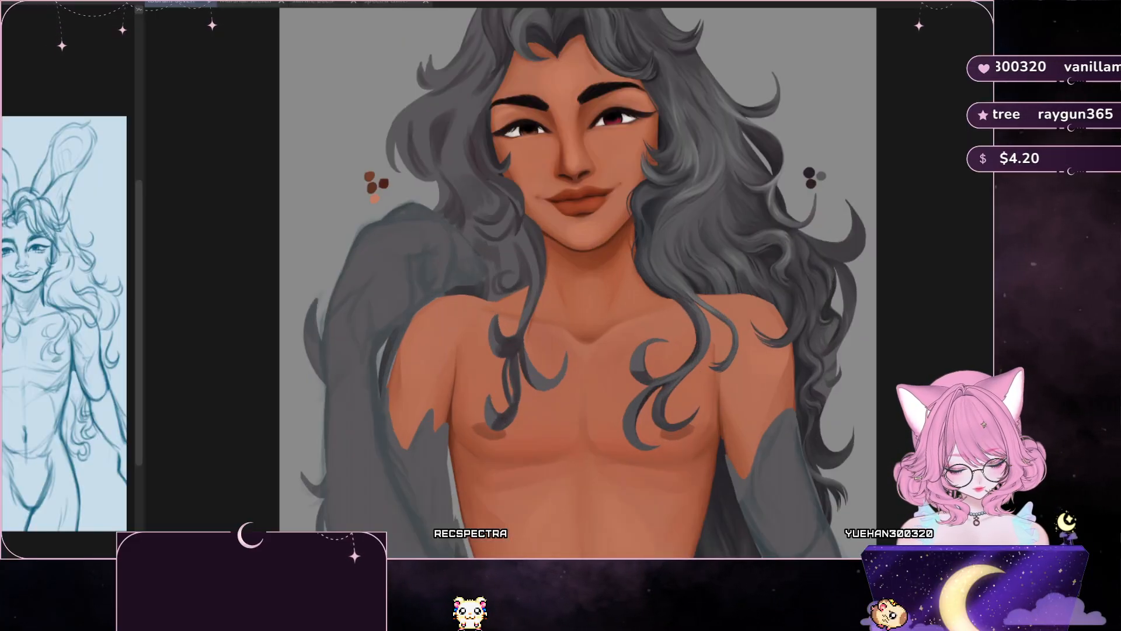
- Examine the lower hair between the torso and the gloved arm down to its curled tips
{"action": "left_click_drag", "start_coordinate": [700, 380], "coordinate": [532, 160]}
{"action": "scroll", "coordinate": [427, 280], "scroll_direction": "up", "scroll_amount": 3}
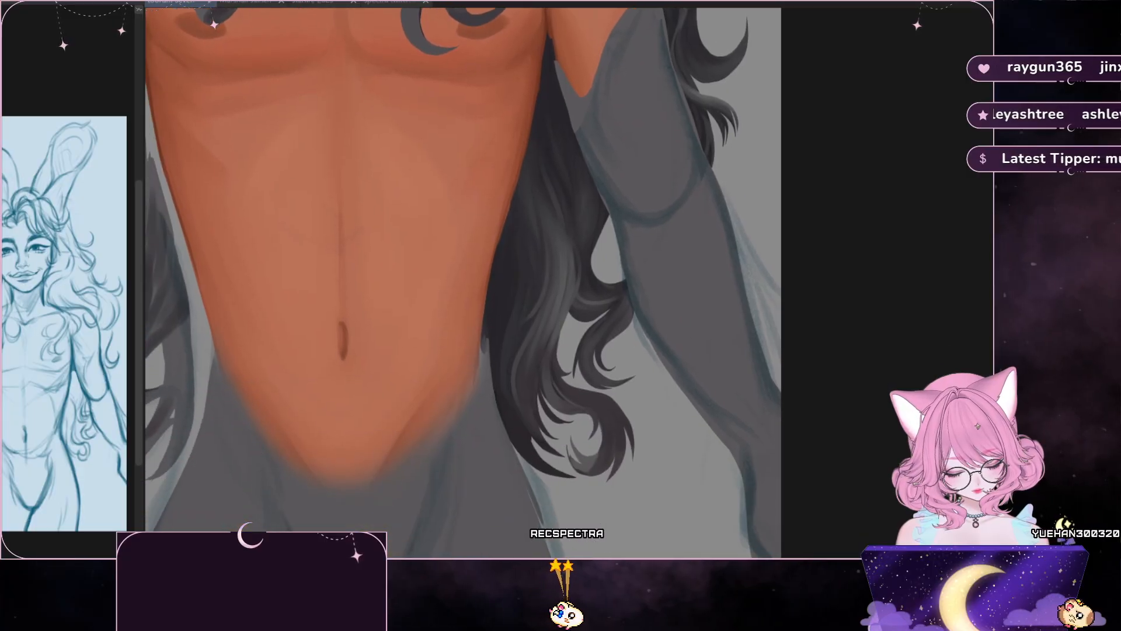
{"action": "left_click_drag", "start_coordinate": [427, 176], "coordinate": [426, 467]}
{"action": "mouse_move", "coordinate": [409, 233]}
{"action": "left_mouse_down"}
{"action": "mouse_move", "coordinate": [356, 420]}
{"action": "mouse_move", "coordinate": [248, 372]}
{"action": "mouse_move", "coordinate": [210, 286]}
{"action": "left_mouse_up"}
{"action": "left_click_drag", "start_coordinate": [409, 379], "coordinate": [432, 234]}
{"action": "left_click_drag", "start_coordinate": [432, 438], "coordinate": [444, 225]}
{"action": "left_click_drag", "start_coordinate": [444, 321], "coordinate": [499, 266]}
{"action": "scroll", "coordinate": [455, 280], "scroll_direction": "up", "scroll_amount": 3}
{"action": "mouse_move", "coordinate": [443, 350]}
{"action": "left_mouse_down"}
{"action": "mouse_move", "coordinate": [438, 283]}
{"action": "mouse_move", "coordinate": [445, 320]}
{"action": "mouse_move", "coordinate": [463, 248]}
{"action": "mouse_move", "coordinate": [444, 403]}
{"action": "left_mouse_up"}
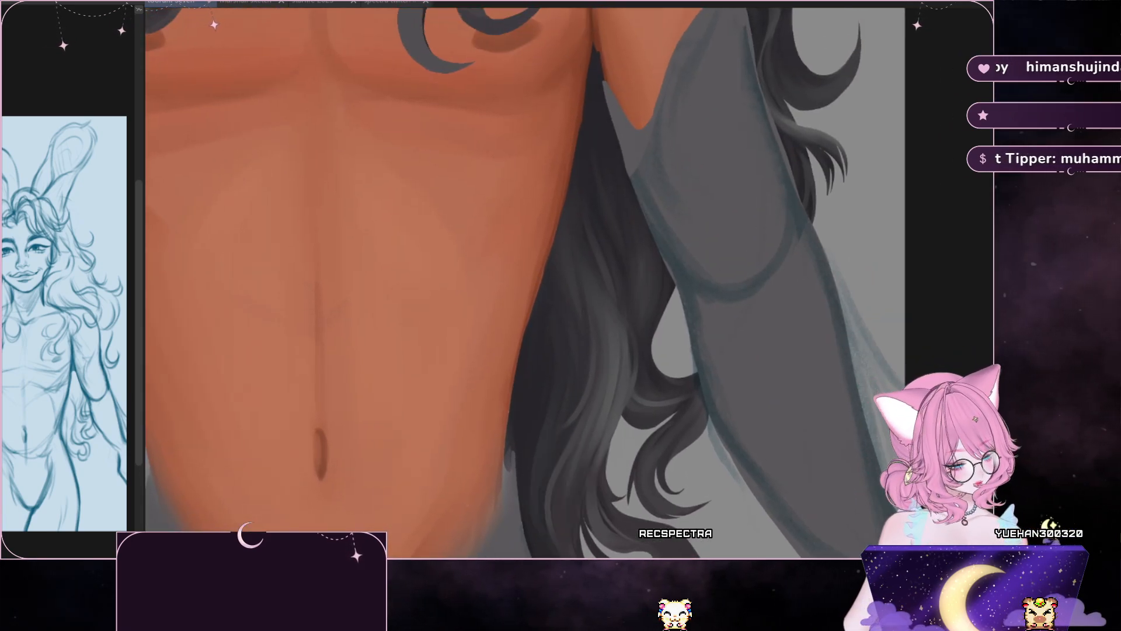
- Compare the lower curls with the full figure and the hair rendering around the face
{"action": "key", "text": "ctrl+0"}
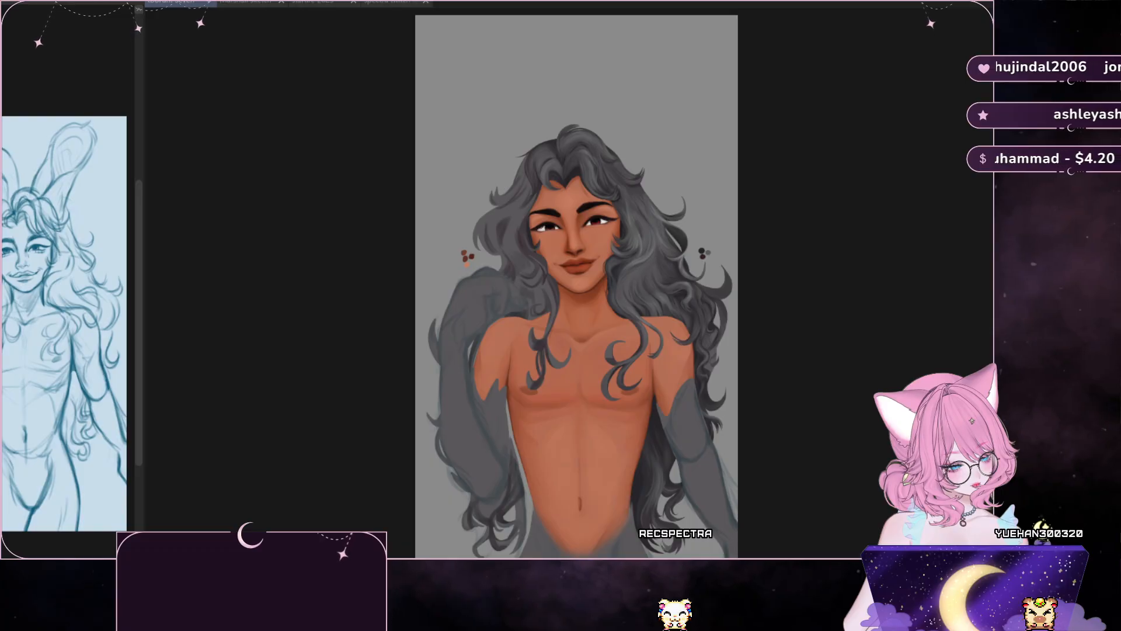
{"action": "scroll", "coordinate": [578, 343], "scroll_direction": "up", "scroll_amount": 5}
{"action": "scroll", "coordinate": [568, 292], "scroll_direction": "down", "scroll_amount": 5}
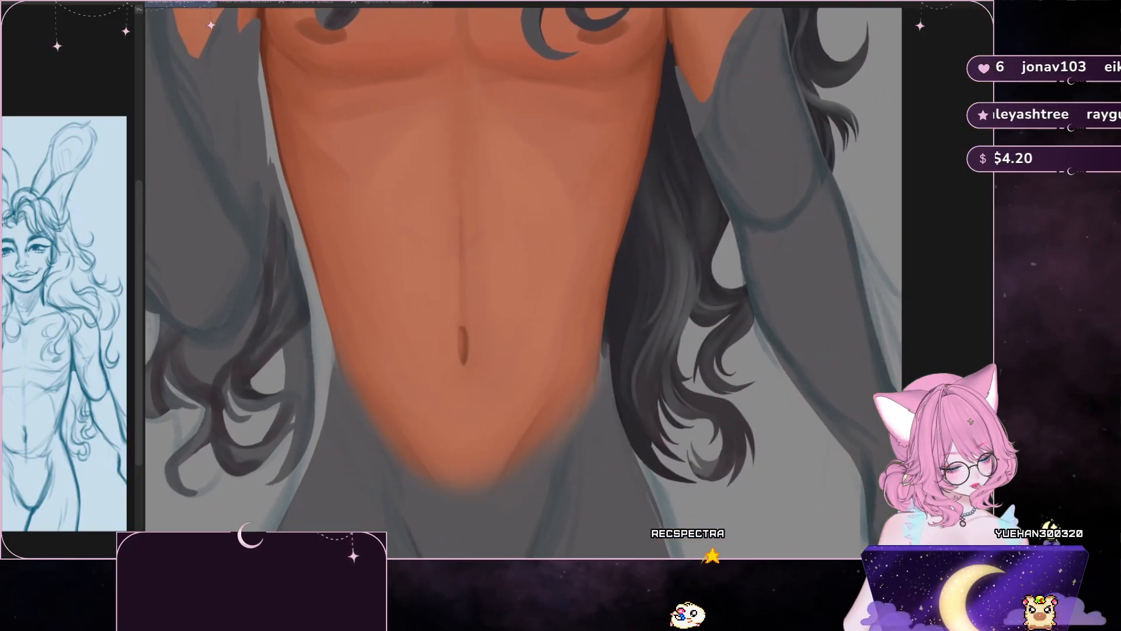
{"action": "scroll", "coordinate": [817, 147], "scroll_direction": "up", "scroll_amount": 2}
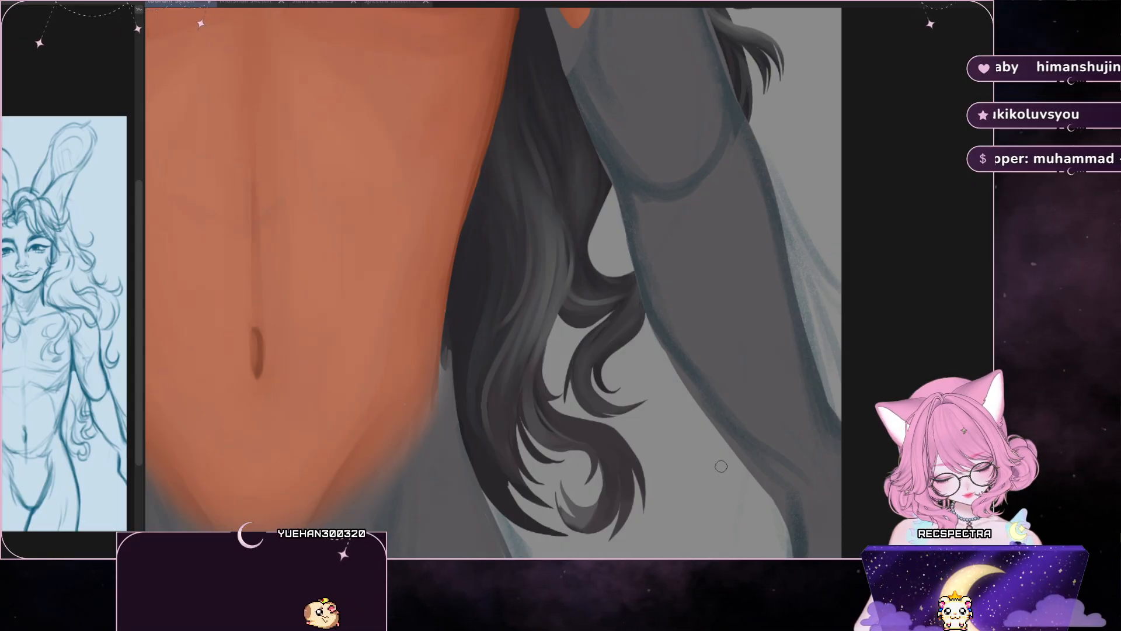
{"action": "key", "text": "]"}
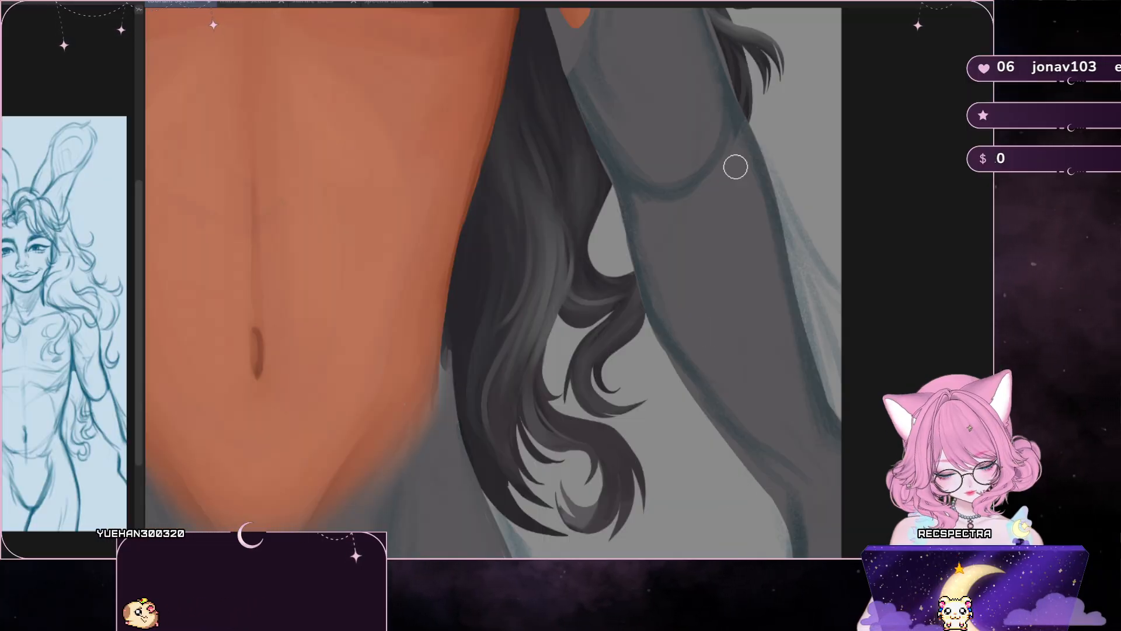
{"action": "scroll", "coordinate": [707, 264], "scroll_direction": "up", "scroll_amount": 10}
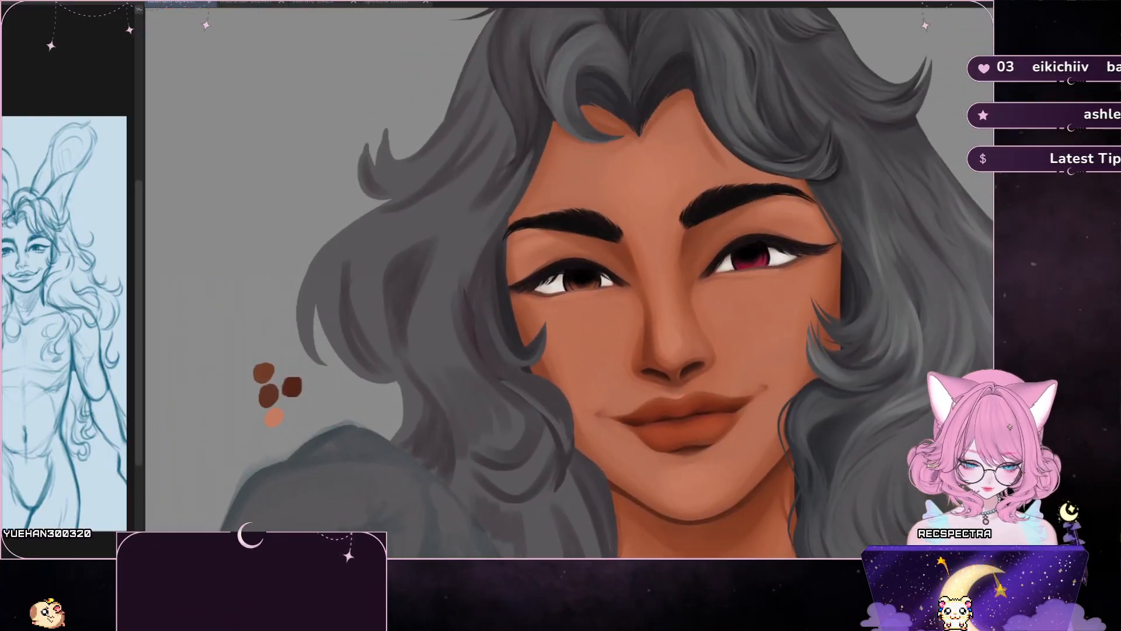
{"action": "scroll", "coordinate": [570, 283], "scroll_direction": "down", "scroll_amount": 10}
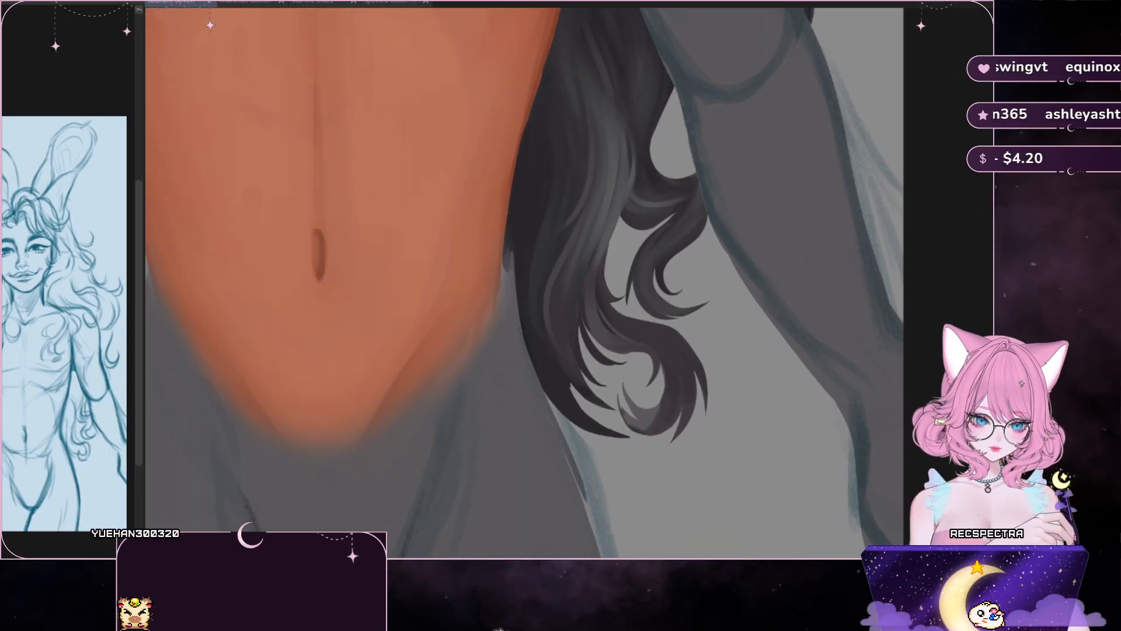
{"action": "left_click_drag", "start_coordinate": [508, 214], "coordinate": [543, 353]}
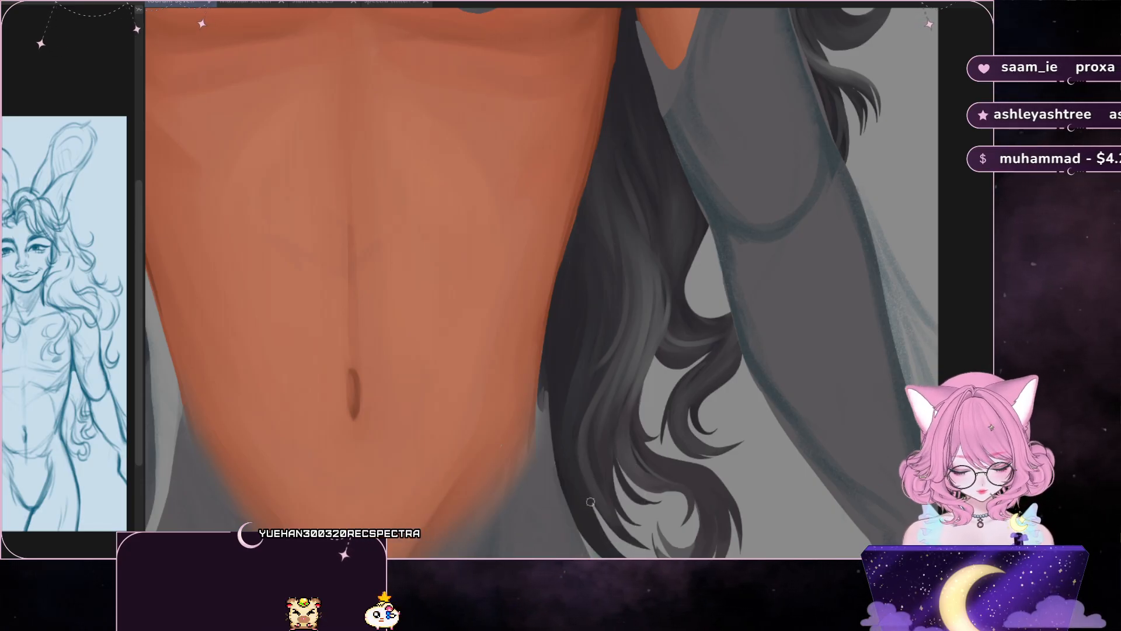
- Paint a dark tapering strand behind the lower curls, running down along the hip's outer edge, working in mirrored orientation
{"action": "key", "text": "m"}
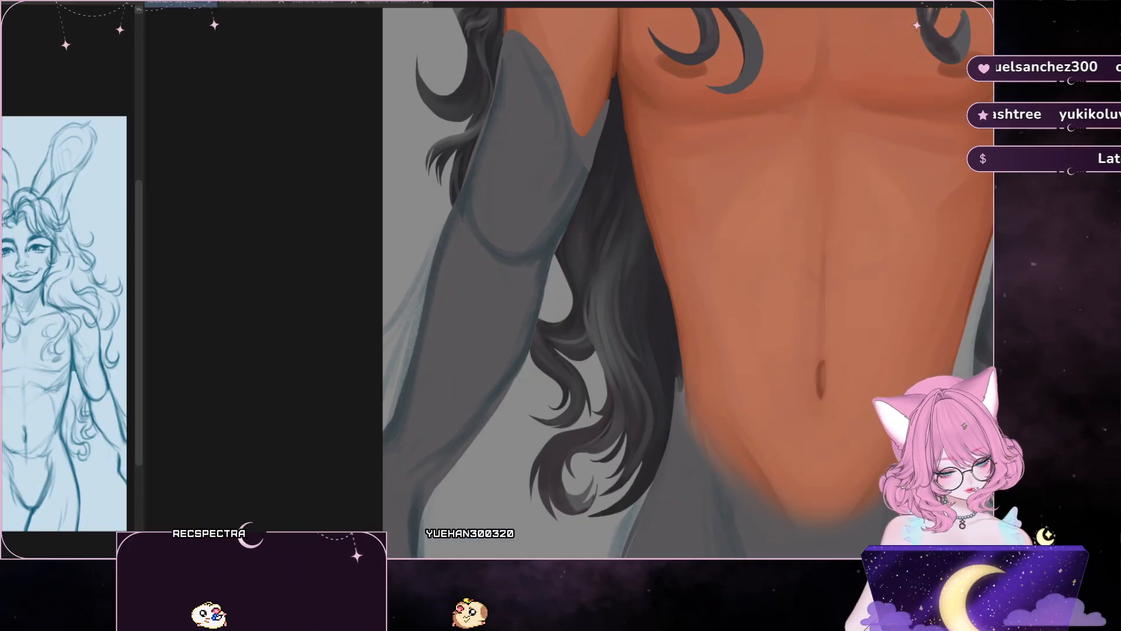
{"action": "key", "text": "ctrl+minus"}
{"action": "key", "text": "ctrl+minus"}
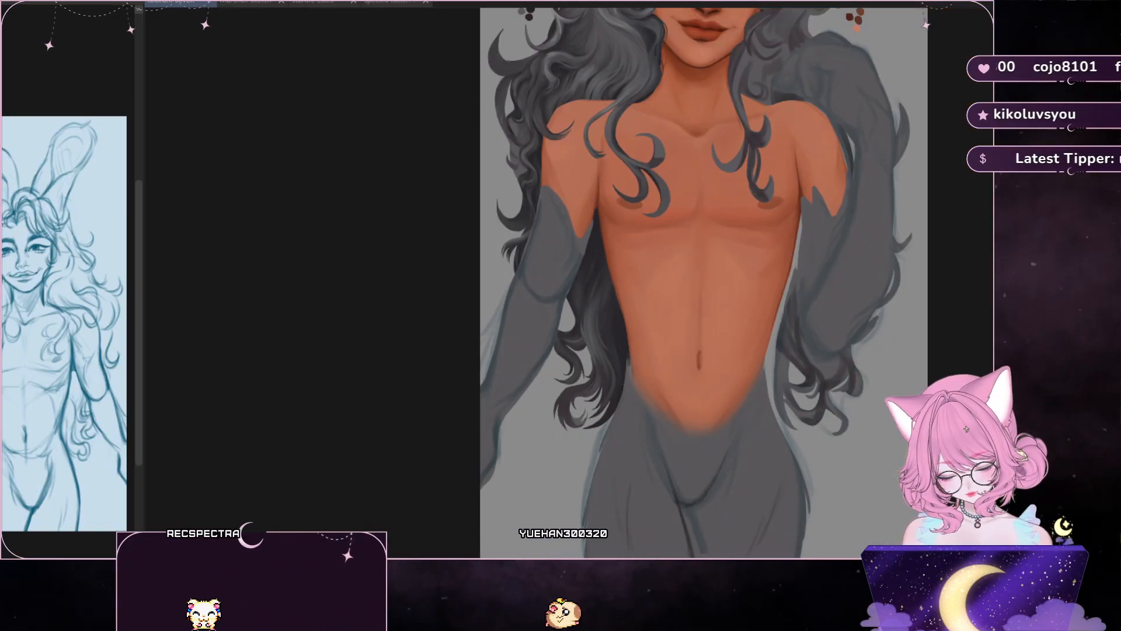
{"action": "key", "text": "ctrl+plus"}
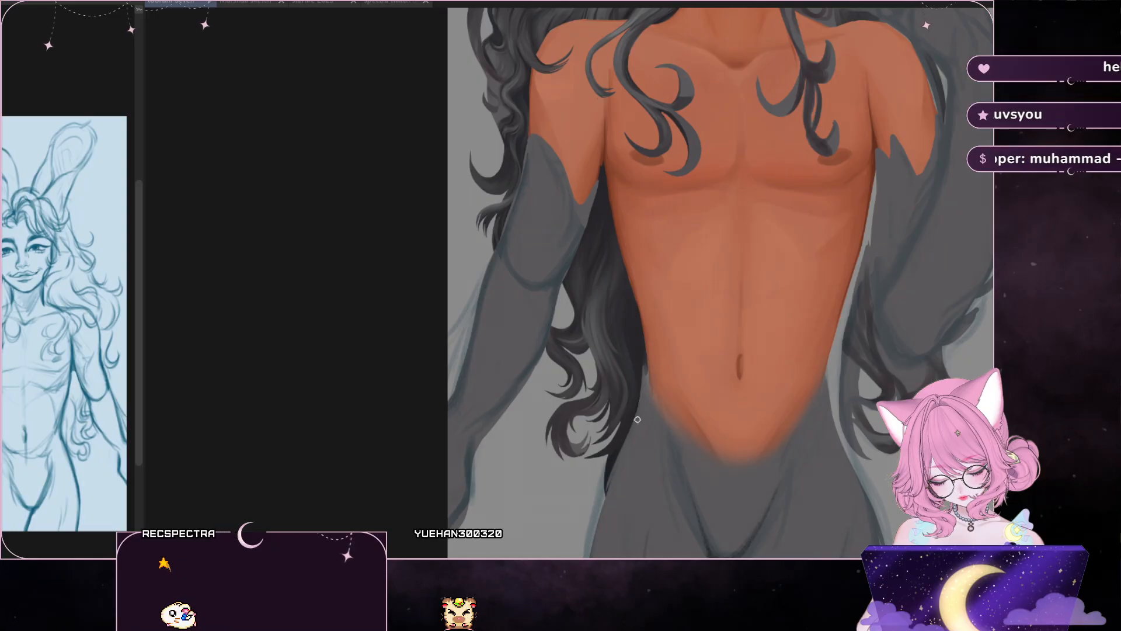
{"action": "scroll", "coordinate": [827, 288], "scroll_direction": "down", "scroll_amount": 3}
{"action": "scroll", "coordinate": [828, 288], "scroll_direction": "up", "scroll_amount": 3}
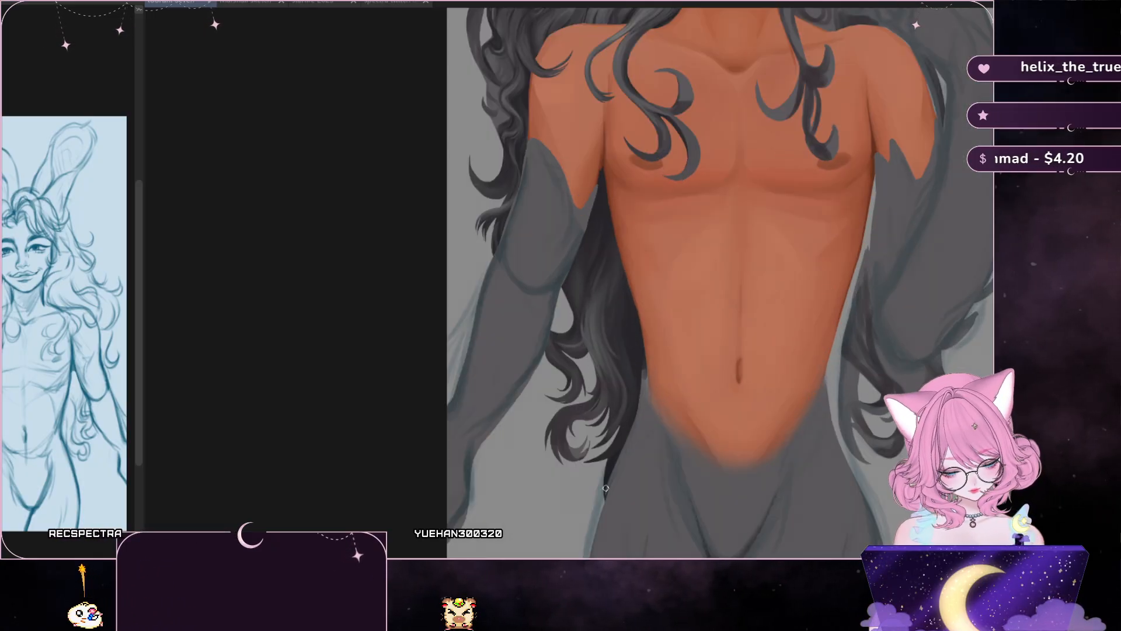
{"action": "scroll", "coordinate": [854, 212], "scroll_direction": "up", "scroll_amount": 3}
{"action": "scroll", "coordinate": [759, 274], "scroll_direction": "down", "scroll_amount": 2}
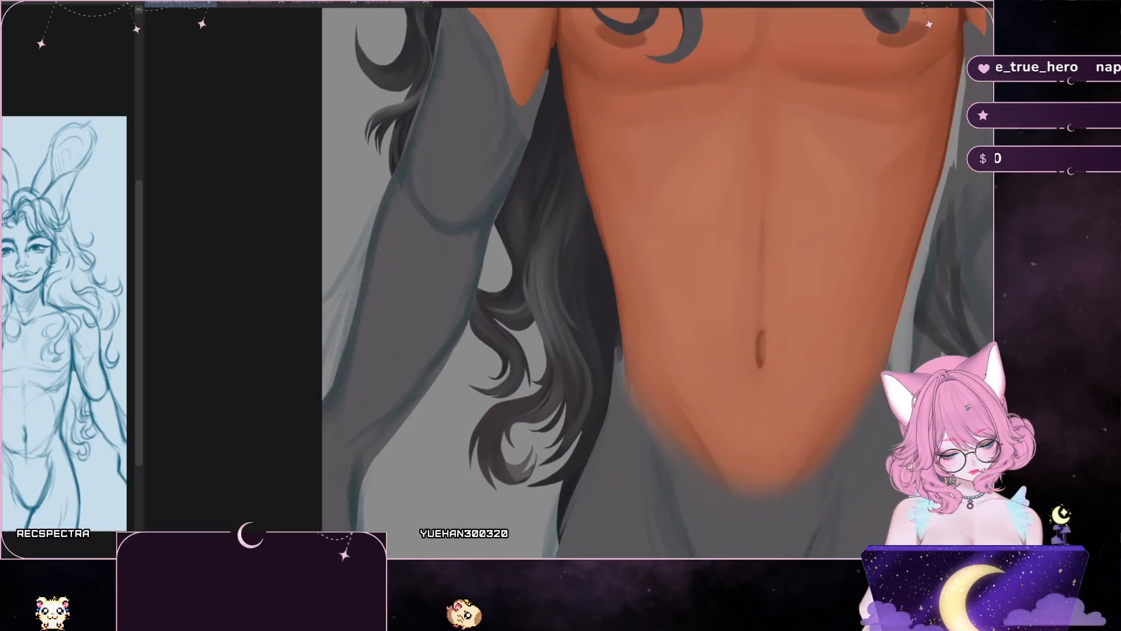
{"action": "scroll", "coordinate": [672, 327], "scroll_direction": "up", "scroll_amount": 2}
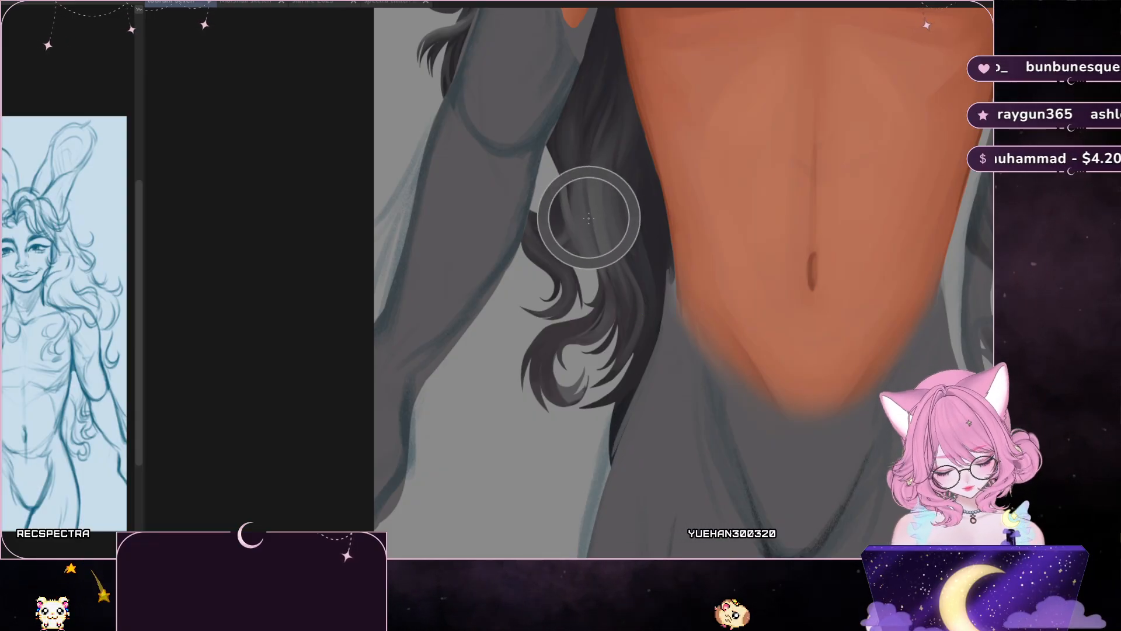
{"action": "scroll", "coordinate": [747, 289], "scroll_direction": "up", "scroll_amount": 3}
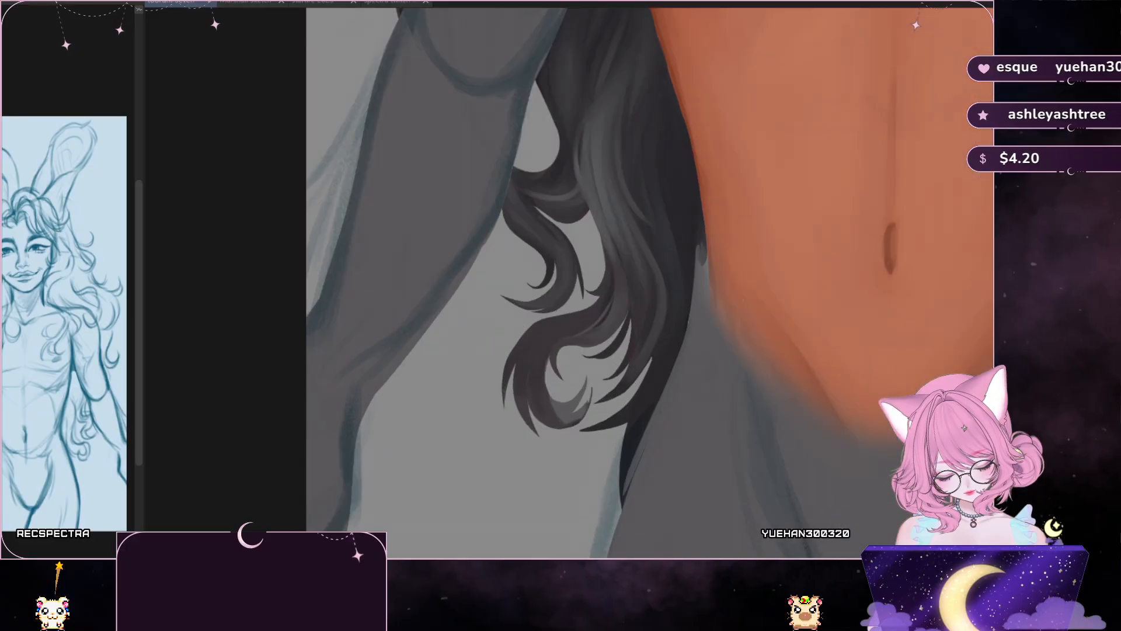
- Review the whole figure, then inspect the lower curls and the dark back strand in both orientations and at a rotated angle
{"action": "key", "text": "ctrl+0"}
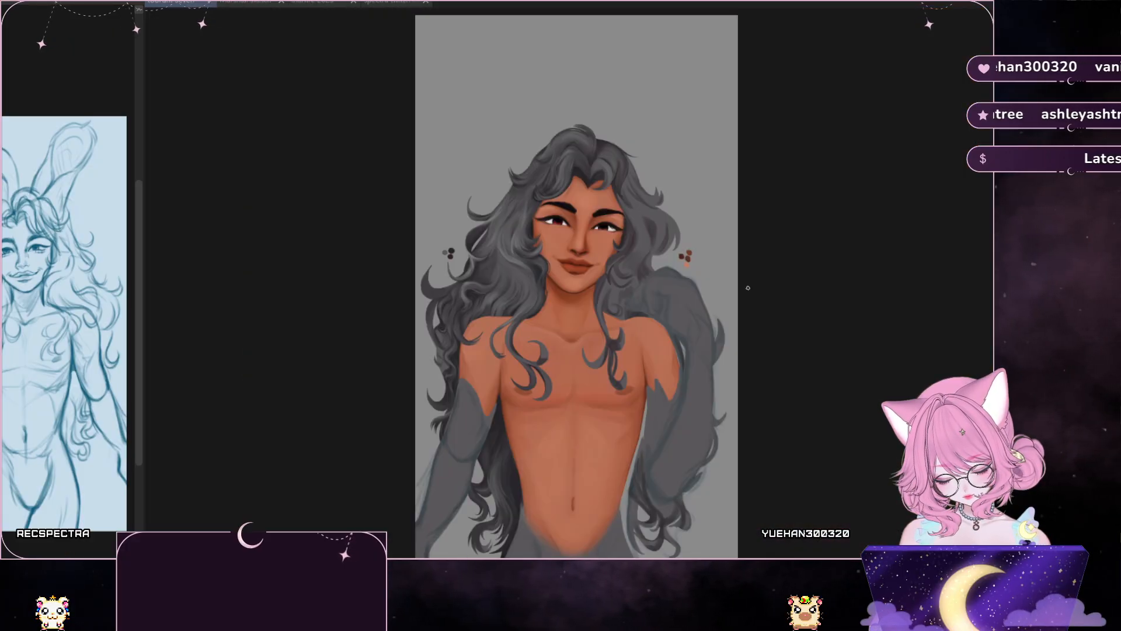
{"action": "scroll", "coordinate": [747, 286], "scroll_direction": "up", "scroll_amount": 5}
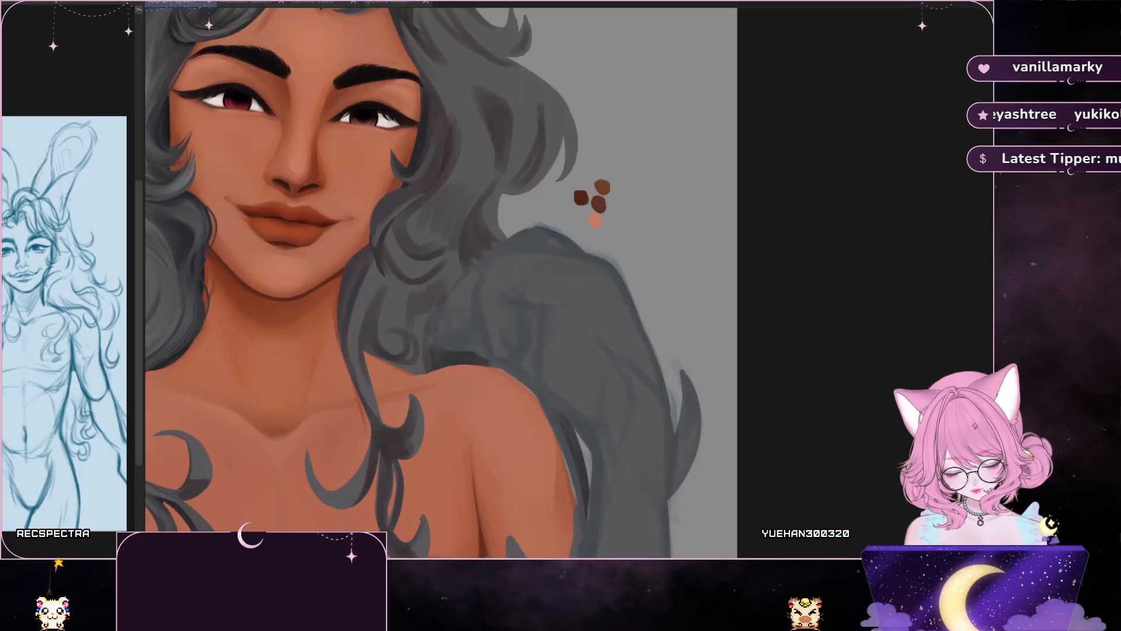
{"action": "scroll", "coordinate": [847, 262], "scroll_direction": "down", "scroll_amount": 5}
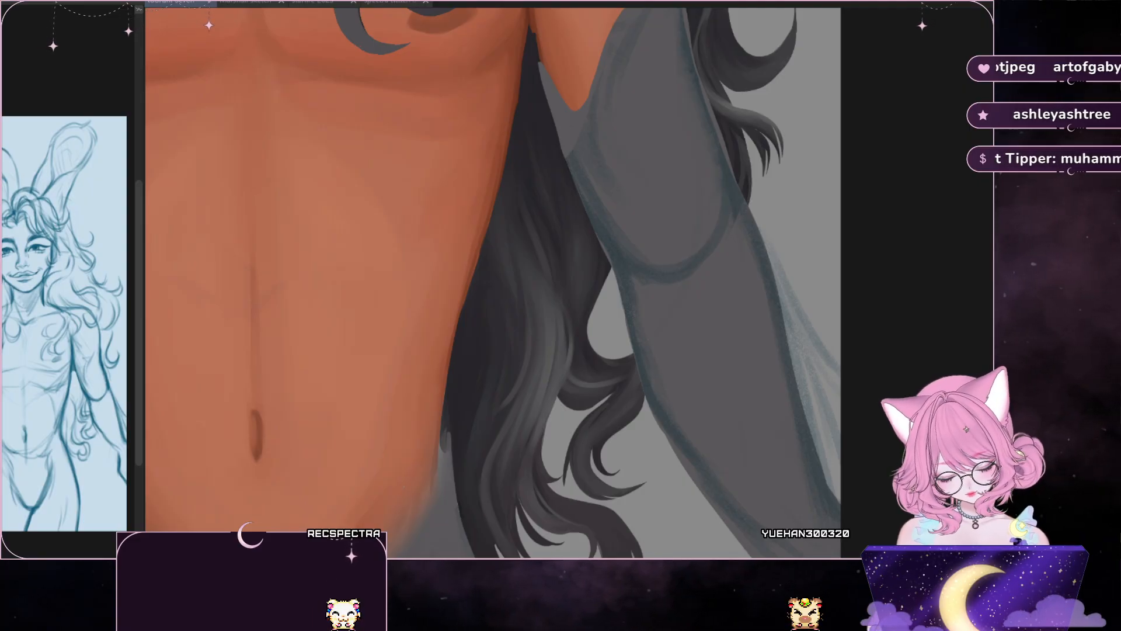
{"action": "left_click_drag", "start_coordinate": [651, 444], "coordinate": [848, 70]}
{"action": "left_click_drag", "start_coordinate": [987, 169], "coordinate": [721, 228]}
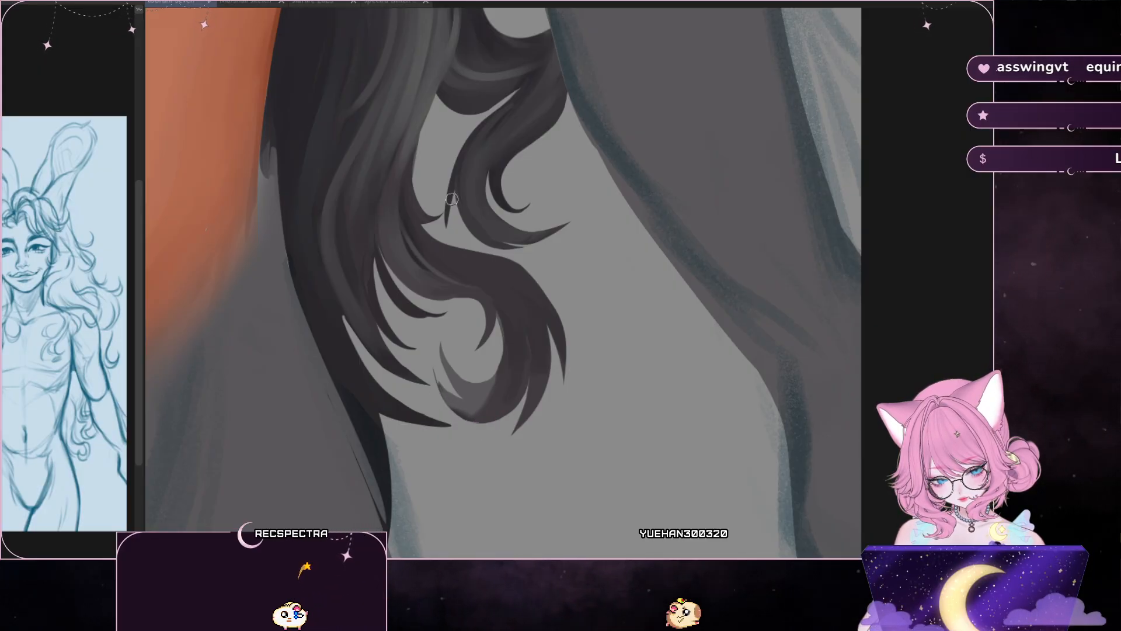
{"action": "key", "text": "m"}
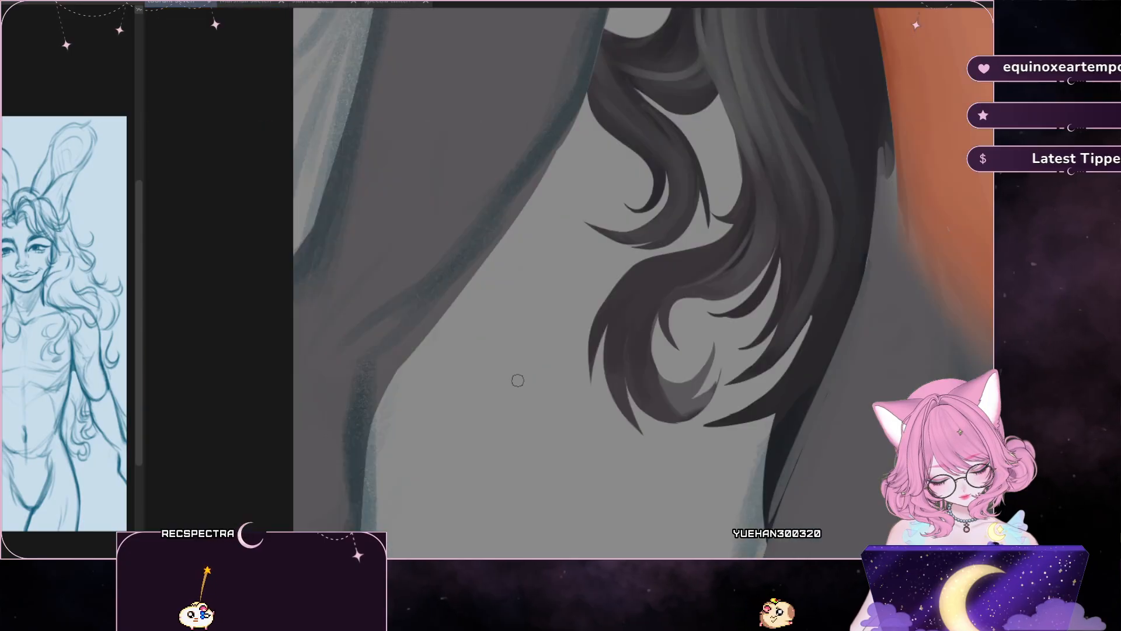
{"action": "mouse_move", "coordinate": [513, 386]}
{"action": "left_mouse_down"}
{"action": "mouse_move", "coordinate": [537, 362]}
{"action": "mouse_move", "coordinate": [646, 352]}
{"action": "left_mouse_up"}
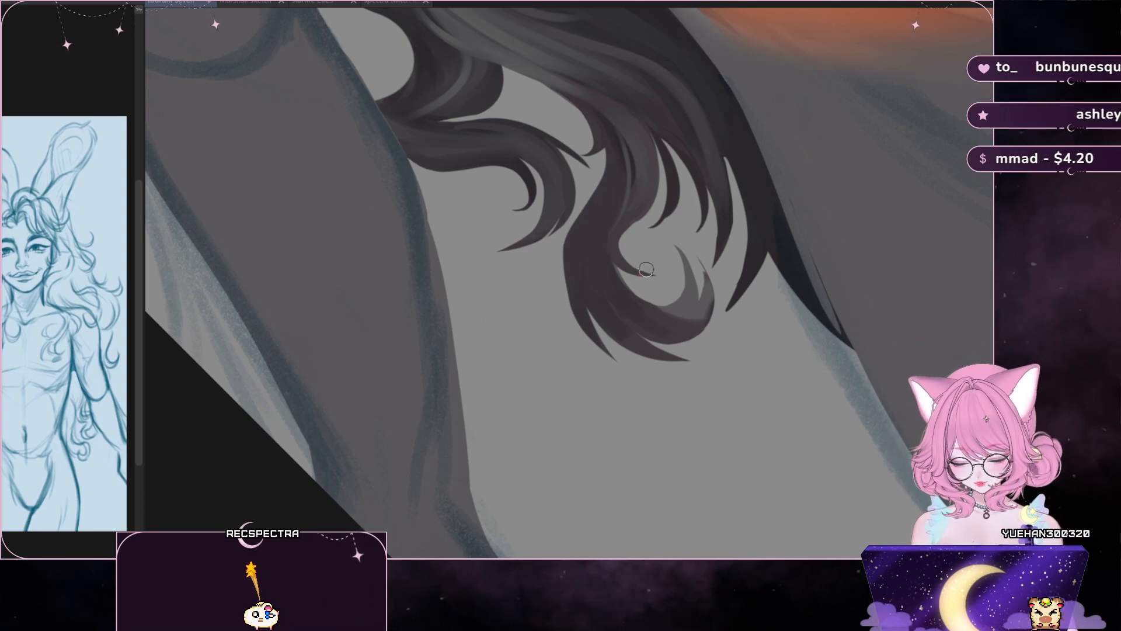
{"action": "left_click_drag", "start_coordinate": [562, 231], "coordinate": [607, 354]}
{"action": "key", "text": "ctrl+z"}
{"action": "key", "text": "ctrl+y"}
{"action": "key", "text": "ctrl+z"}
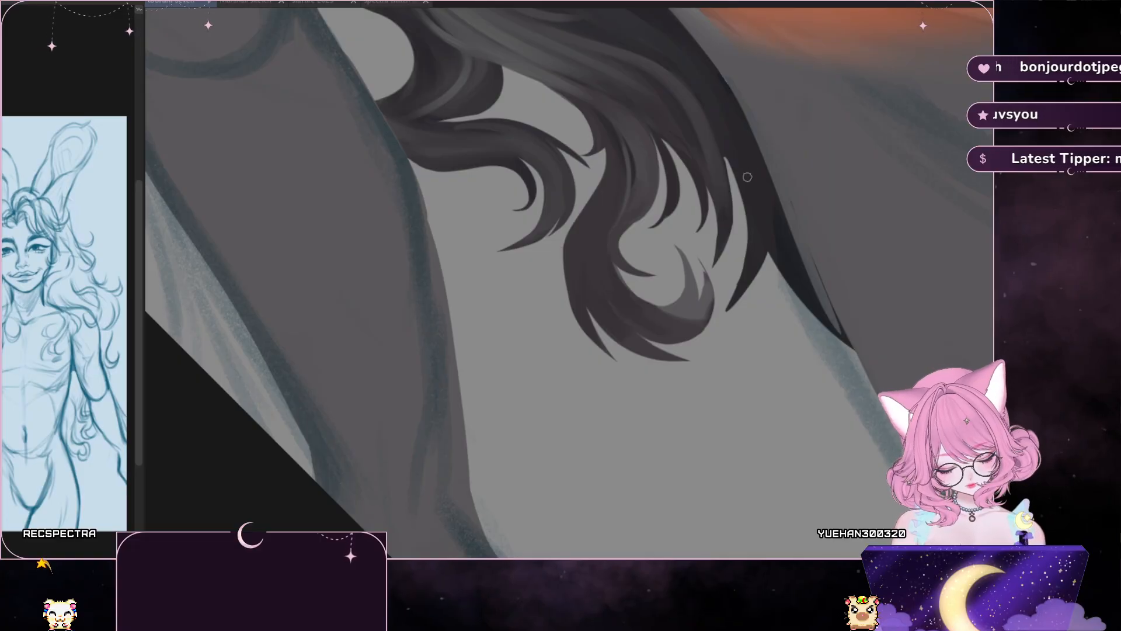
{"action": "key", "text": "h"}
{"action": "key", "text": "h"}
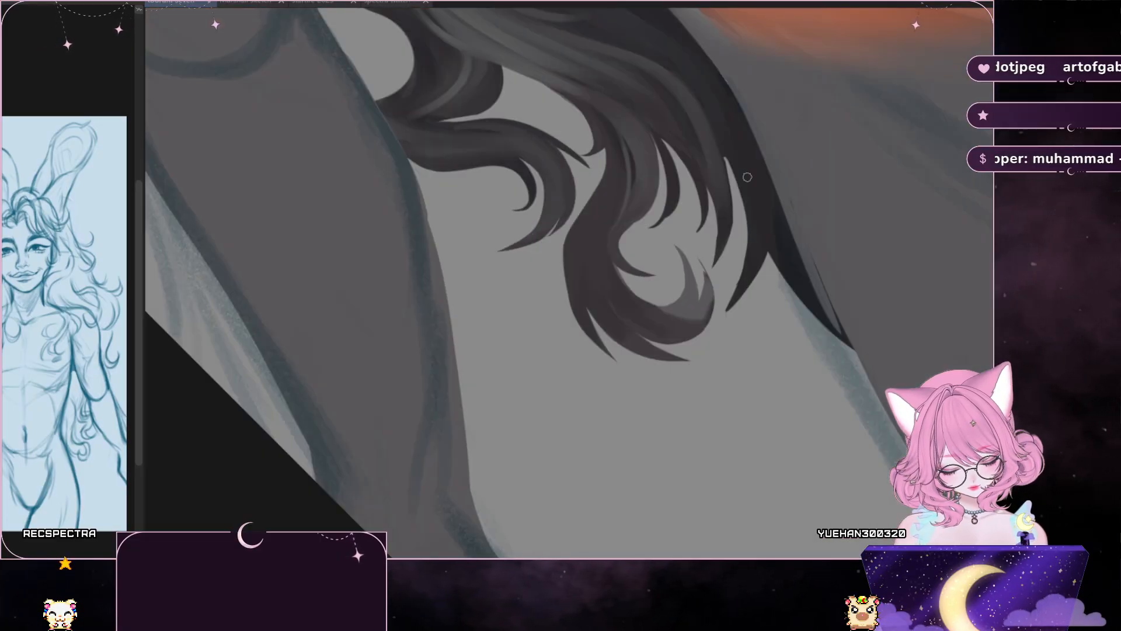
- Refine the split tip of the lower curl using grey tones sampled from its end
{"action": "left_click", "coordinate": [704, 299], "text": "alt"}
{"action": "left_click_drag", "start_coordinate": [704, 301], "coordinate": [703, 268]}
{"action": "left_click", "coordinate": [709, 317], "text": "alt"}
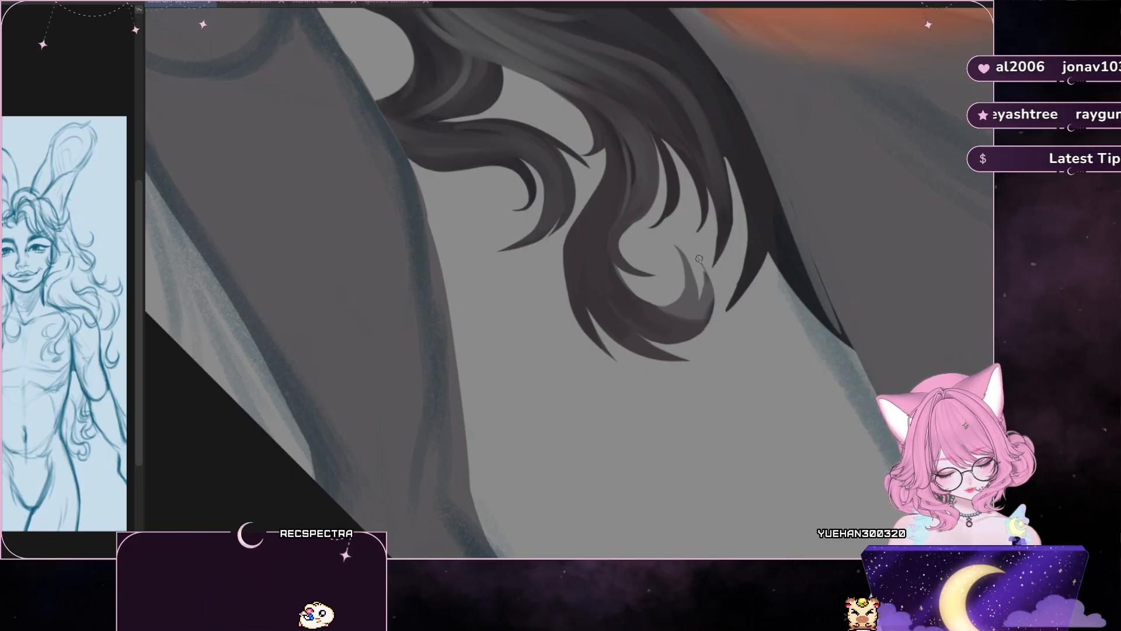
{"action": "scroll", "coordinate": [706, 288], "scroll_direction": "up", "scroll_amount": 2}
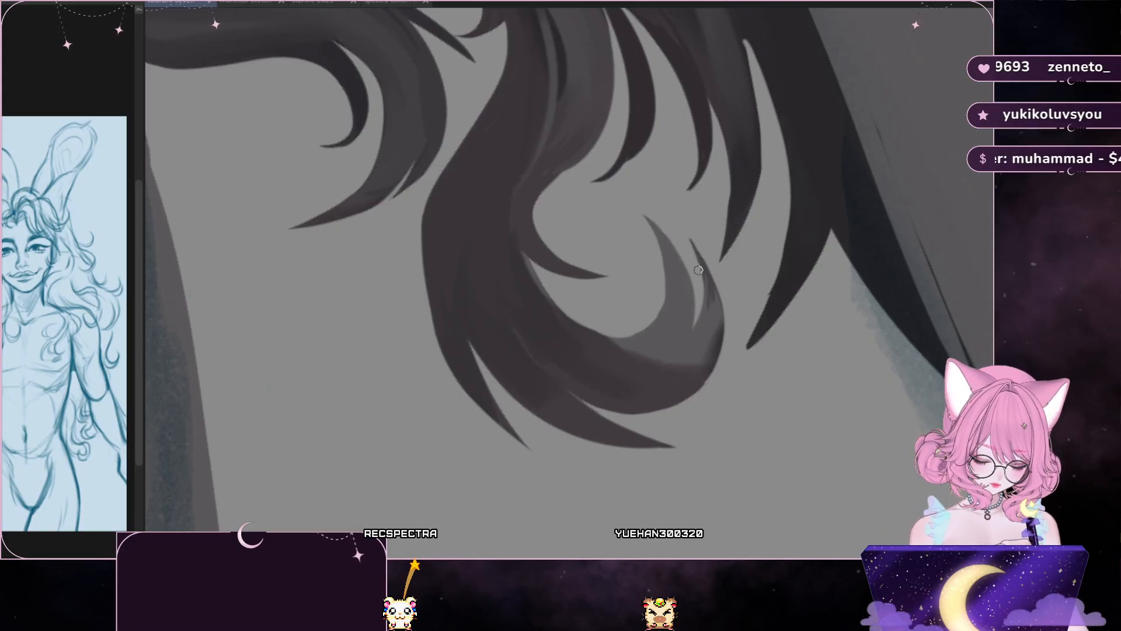
- Paint fine hooked flyaway strands along the inner edge of the lower curl, redoing strokes until the hook follows its bend
{"action": "key", "text": "h"}
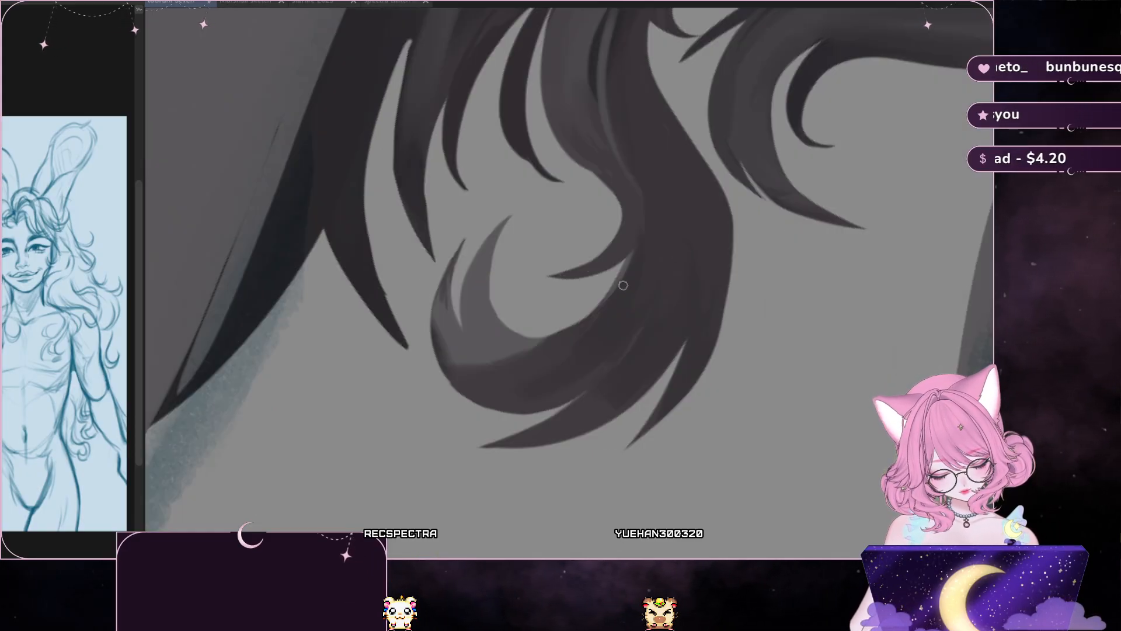
{"action": "key", "text": "h"}
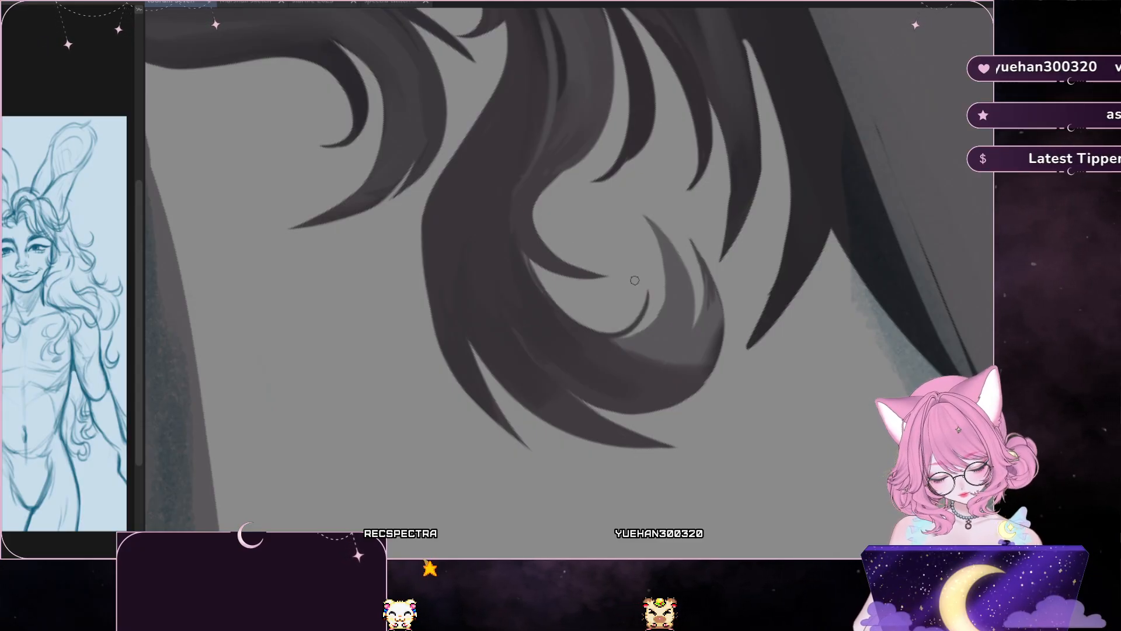
{"action": "key", "text": "ctrl+z"}
{"action": "left_click_drag", "start_coordinate": [613, 330], "coordinate": [635, 252]}
{"action": "key", "text": "ctrl+z"}
{"action": "mouse_move", "coordinate": [610, 332]}
{"action": "left_mouse_down"}
{"action": "mouse_move", "coordinate": [634, 251]}
{"action": "mouse_move", "coordinate": [593, 343]}
{"action": "left_mouse_up"}
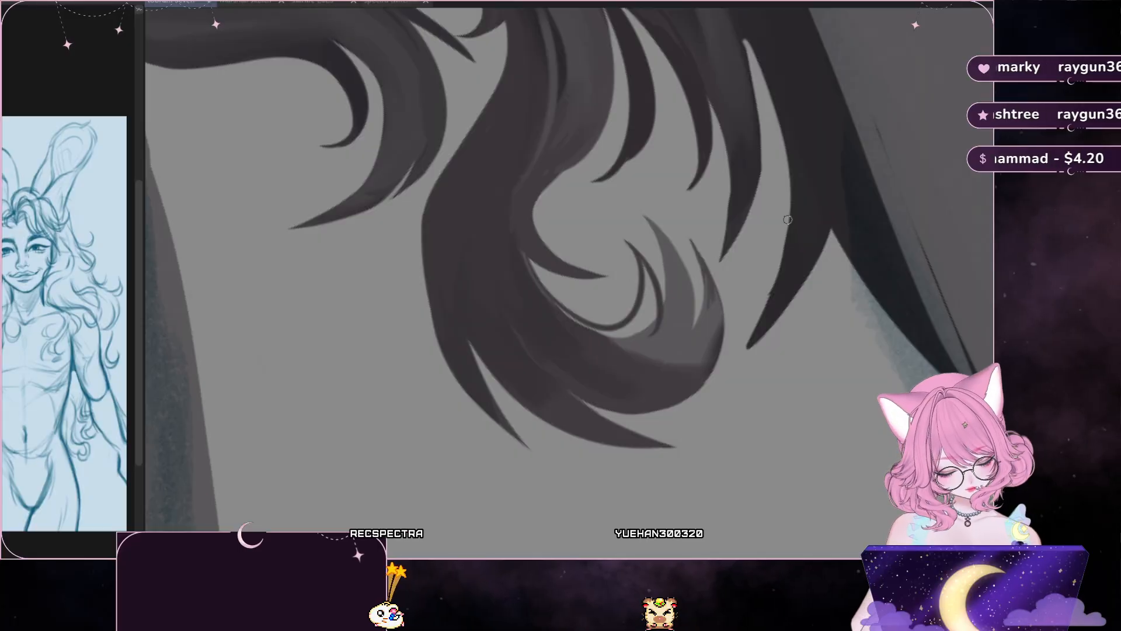
- Remove the hooked flyaways from the lower curl's tip and trim its inner edge with a lasso selection
{"action": "scroll", "coordinate": [788, 216], "scroll_direction": "down", "scroll_amount": 5}
{"action": "scroll", "coordinate": [788, 217], "scroll_direction": "up", "scroll_amount": 5}
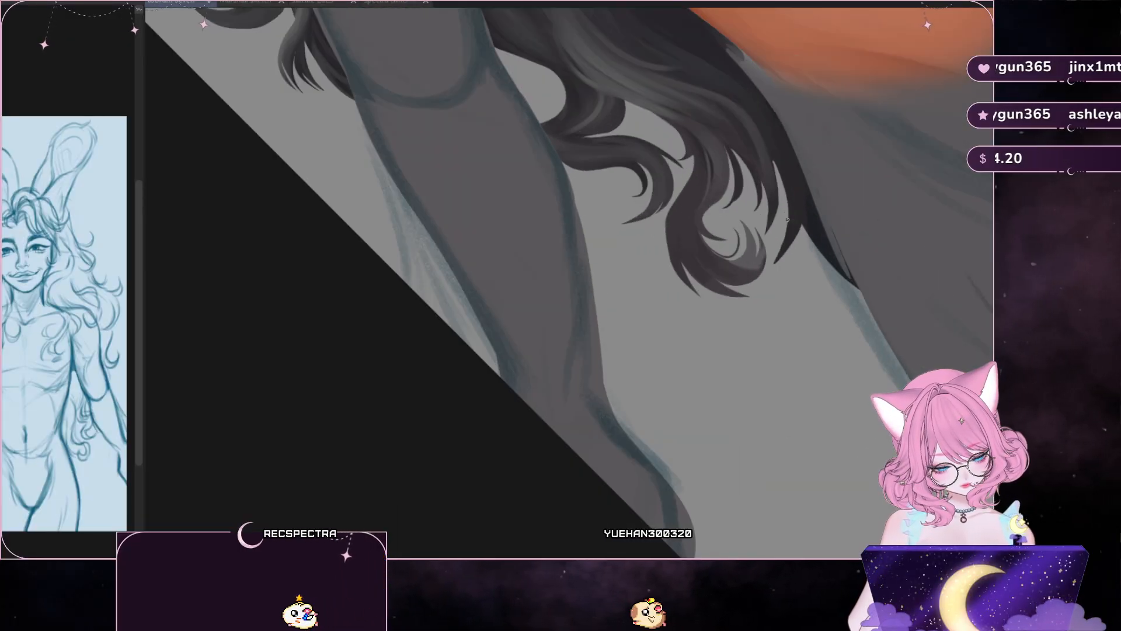
{"action": "scroll", "coordinate": [788, 219], "scroll_direction": "up", "scroll_amount": 3}
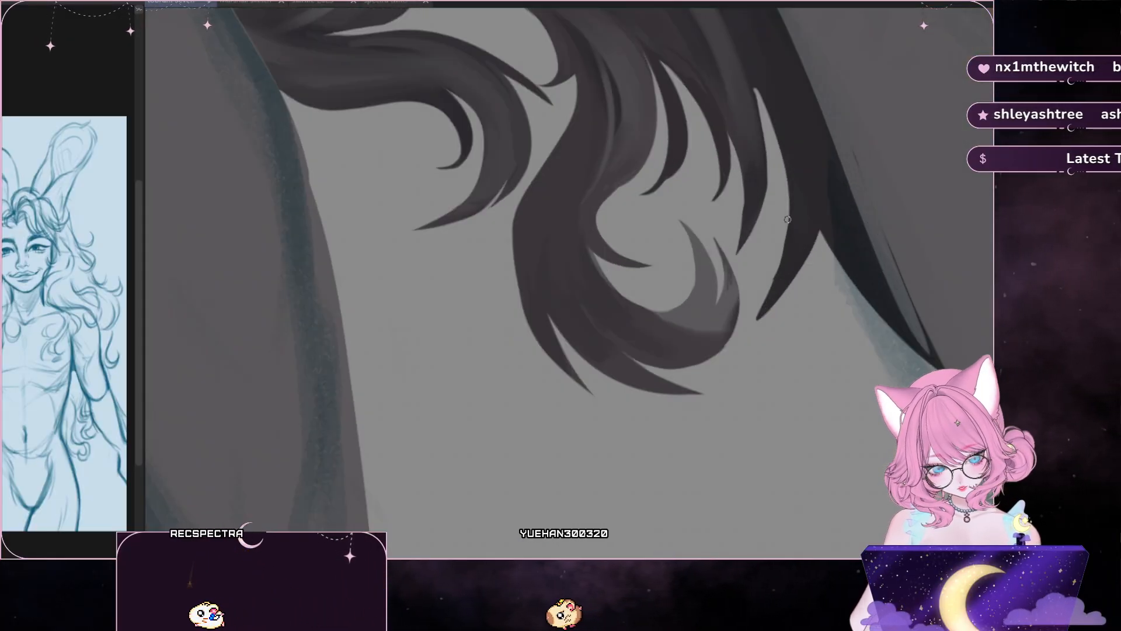
{"action": "scroll", "coordinate": [787, 218], "scroll_direction": "up", "scroll_amount": 2}
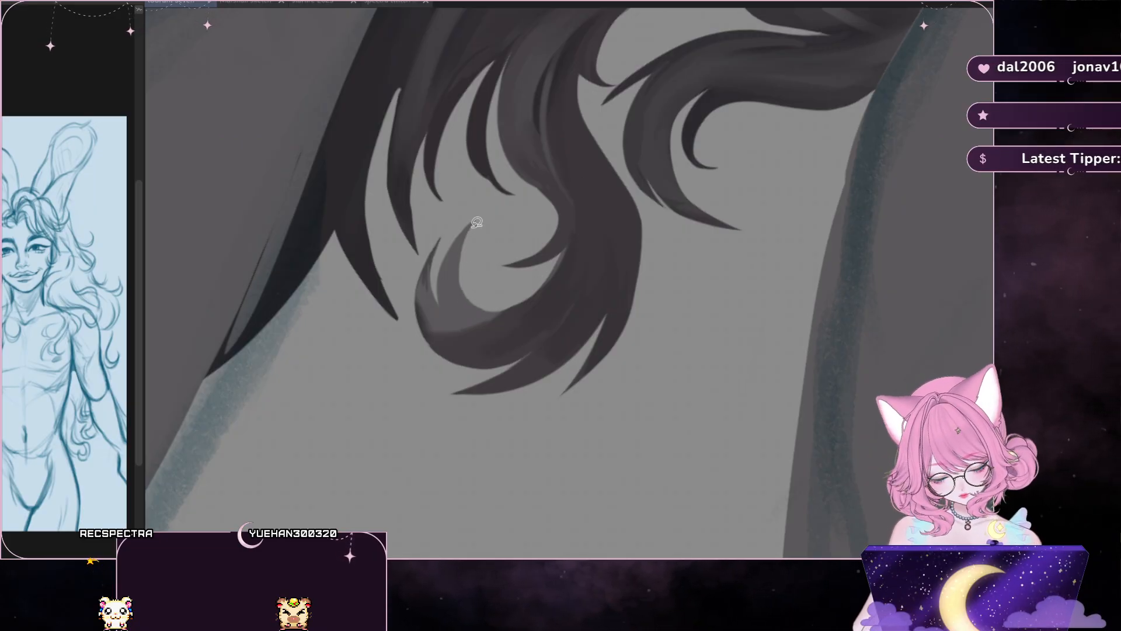
{"action": "left_click_drag", "start_coordinate": [476, 303], "coordinate": [511, 259]}
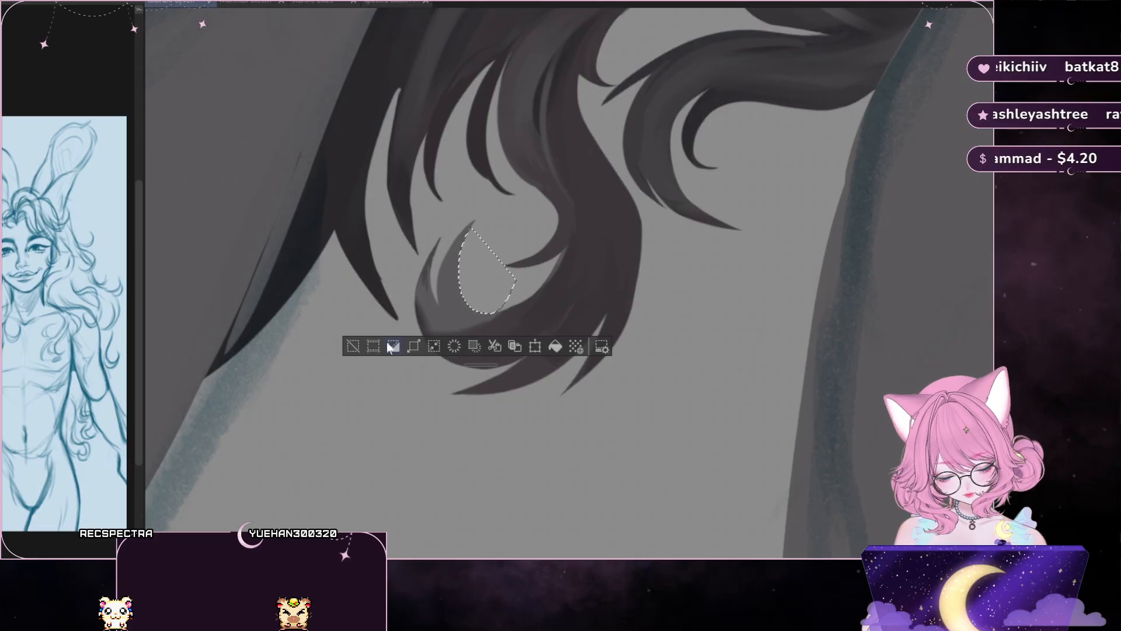
{"action": "key", "text": "ctrl+d"}
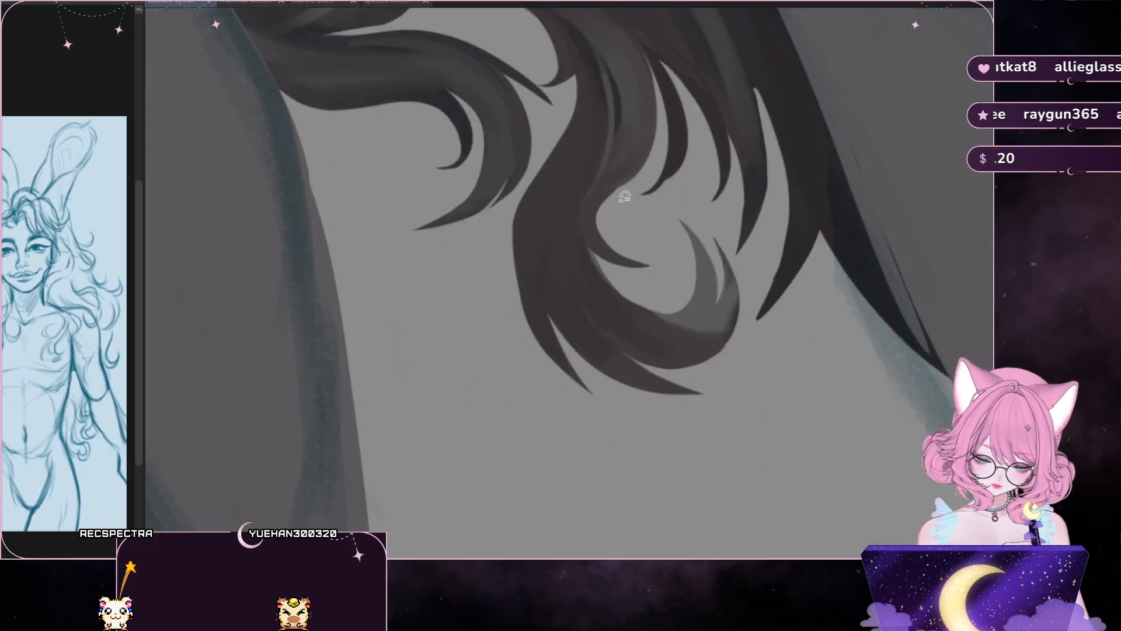
- Darken the lower curl's split tip to match its brown-grey body and smooth the curl's outer edge, checking it mirrored and rotated
{"action": "key", "text": "h"}
{"action": "scroll", "coordinate": [629, 236], "scroll_direction": "up", "scroll_amount": 1}
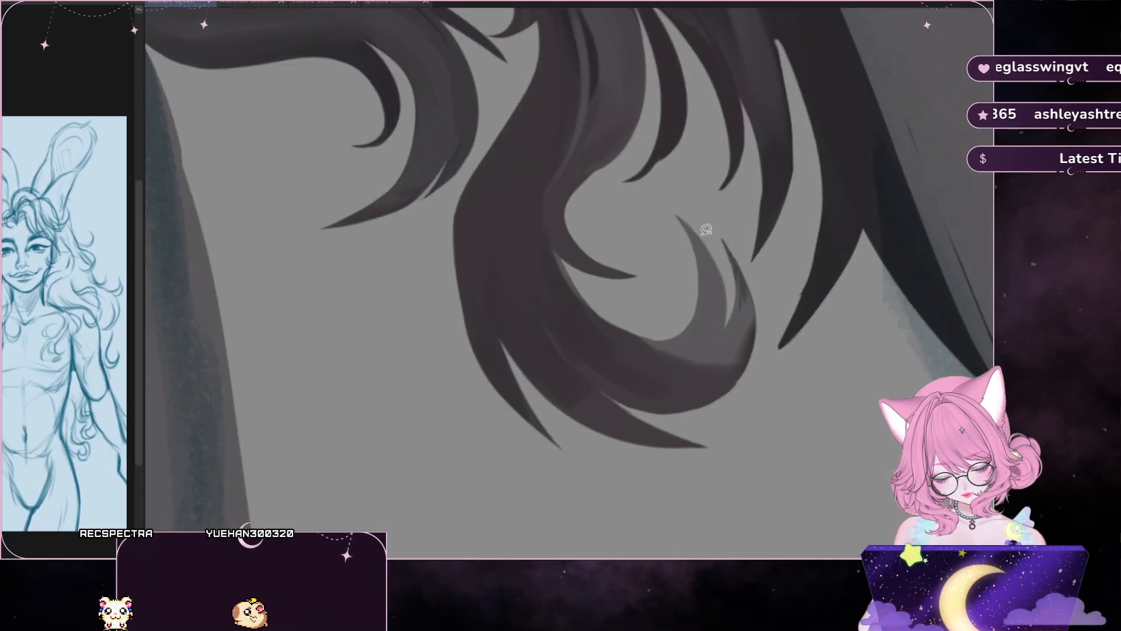
{"action": "key", "text": "h"}
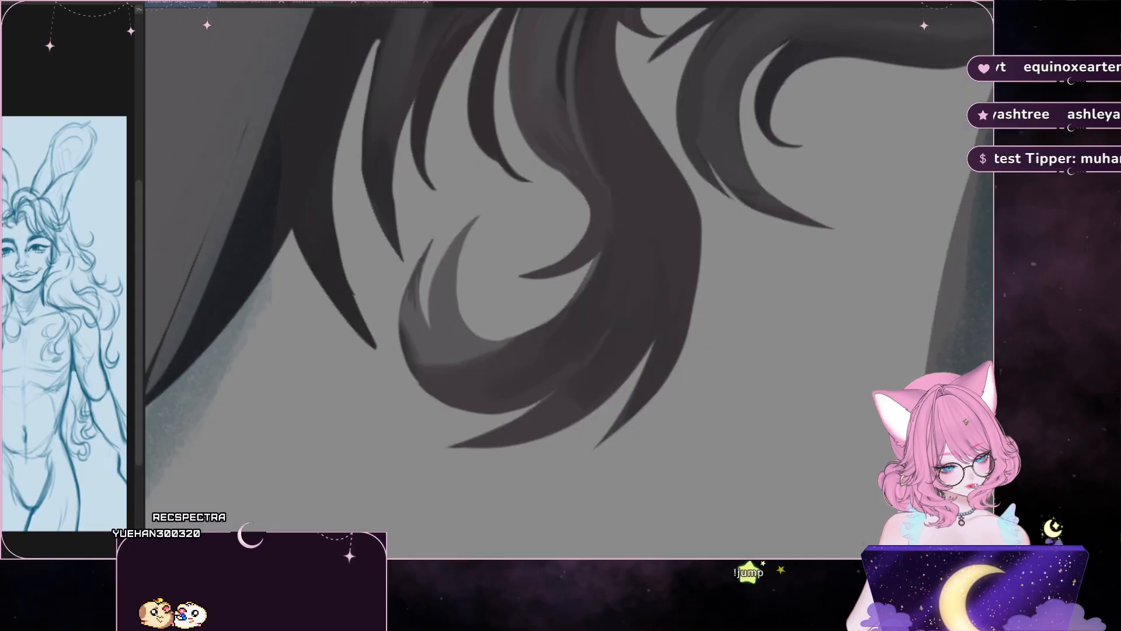
{"action": "key", "text": "h"}
{"action": "key", "text": "asciicircum"}
{"action": "key", "text": "asciicircum"}
{"action": "key", "text": "asciicircum"}
{"action": "key", "text": "asciicircum"}
{"action": "key", "text": "asciicircum"}
{"action": "key", "text": "asciicircum"}
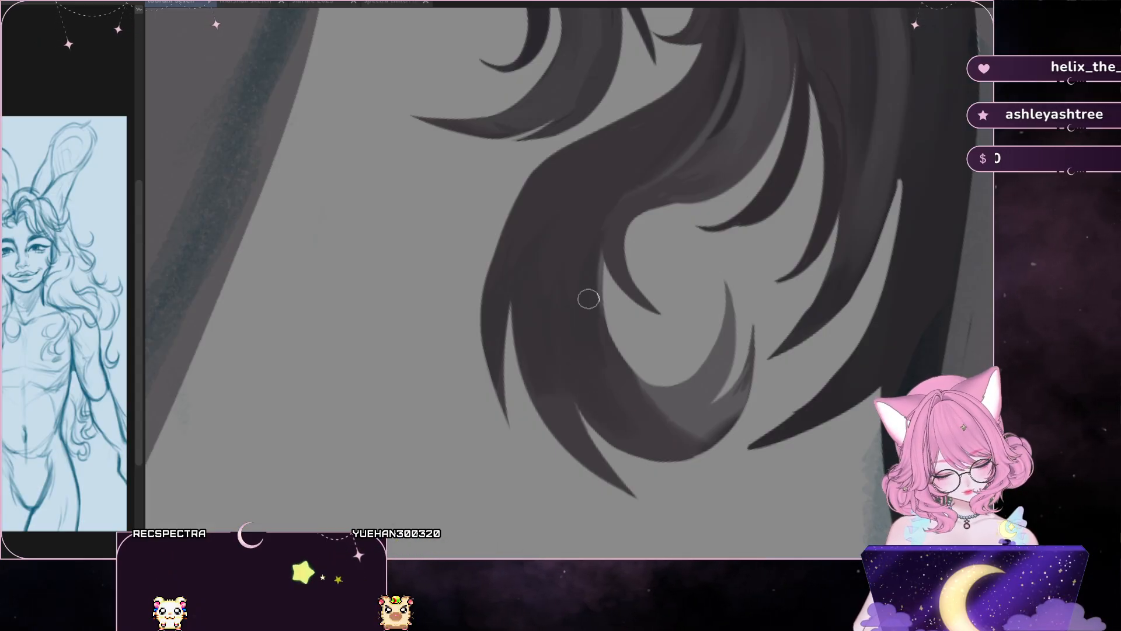
{"action": "scroll", "coordinate": [671, 425], "scroll_direction": "down", "scroll_amount": 3}
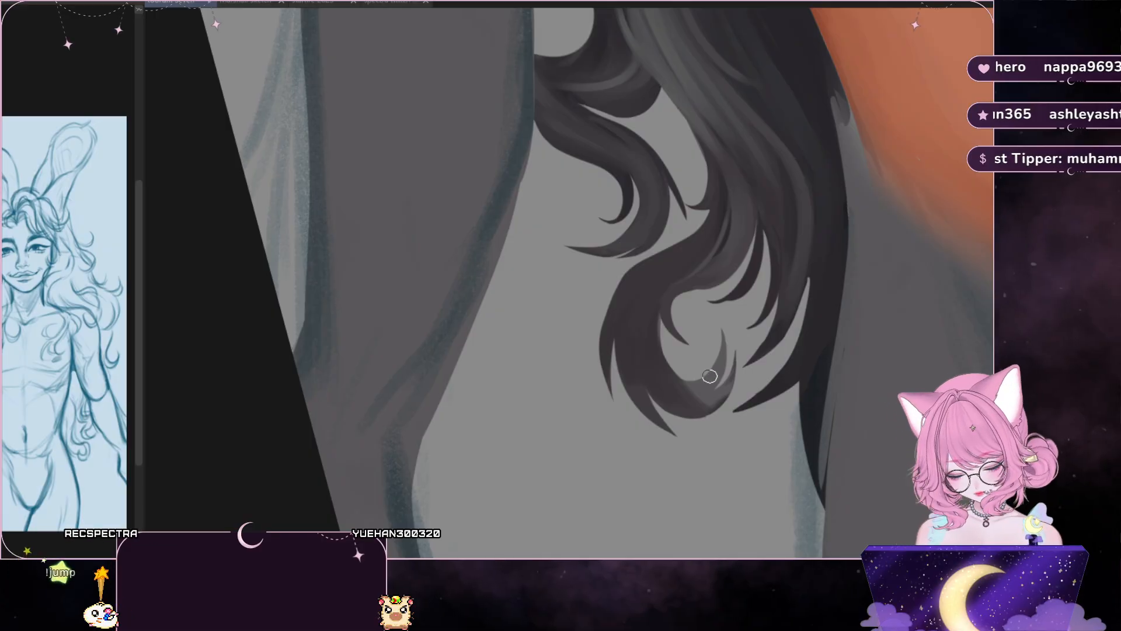
{"action": "left_click_drag", "start_coordinate": [727, 349], "coordinate": [689, 394]}
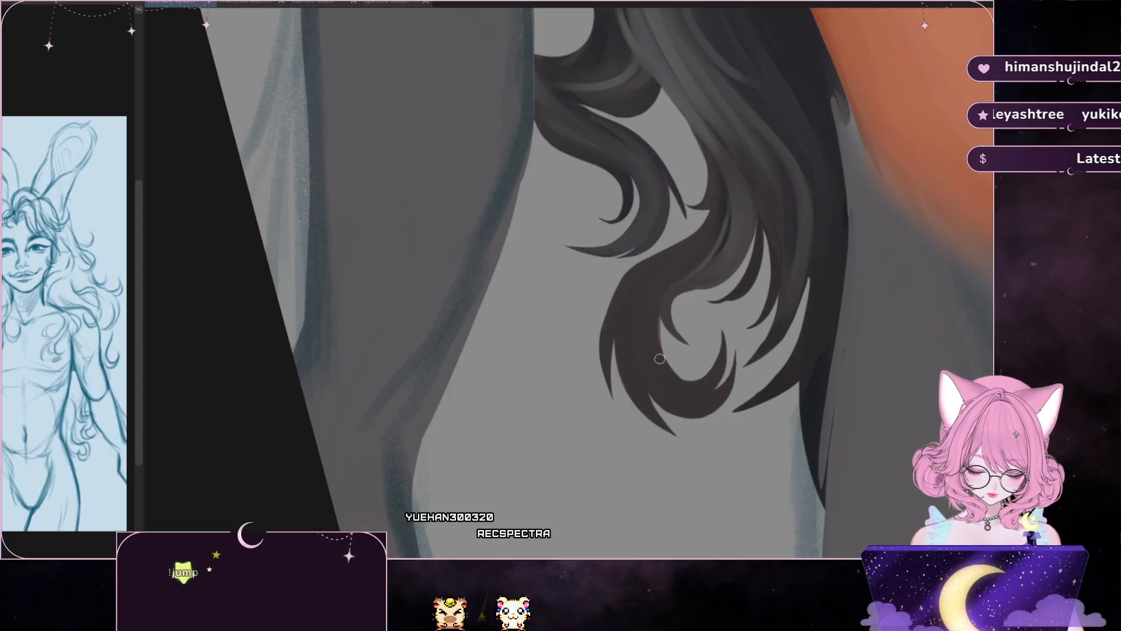
{"action": "mouse_move", "coordinate": [625, 285]}
{"action": "left_mouse_down"}
{"action": "mouse_move", "coordinate": [638, 275]}
{"action": "mouse_move", "coordinate": [627, 291]}
{"action": "left_mouse_up"}
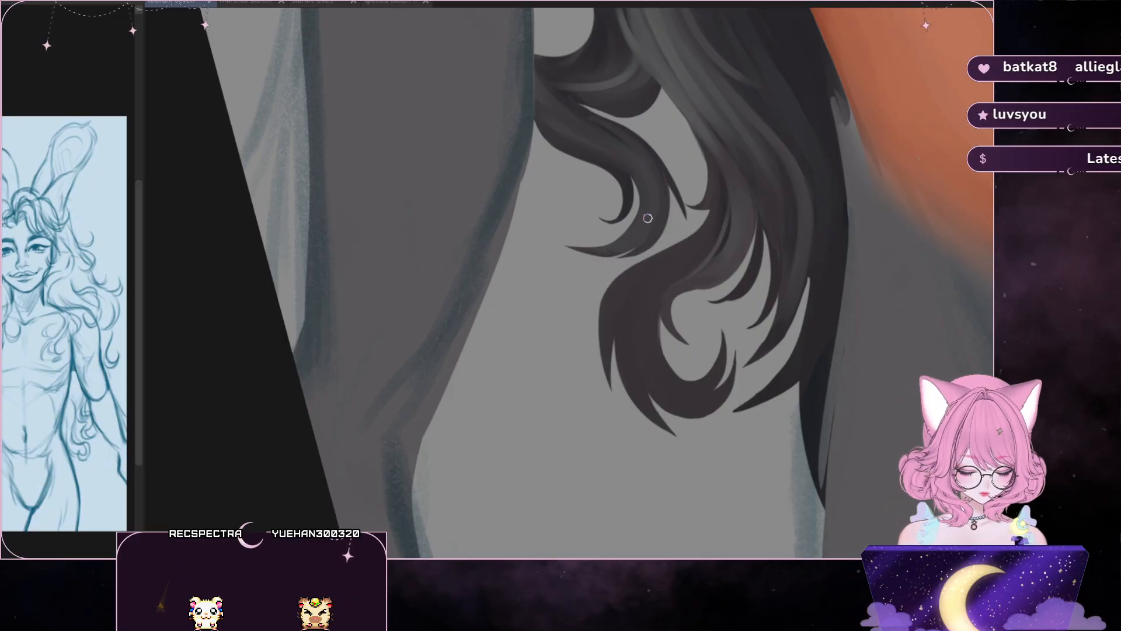
- Paint dark strands along the edge of the back hair beside the hip, working in mirrored orientation
{"action": "scroll", "coordinate": [596, 280], "scroll_direction": "down", "scroll_amount": 3}
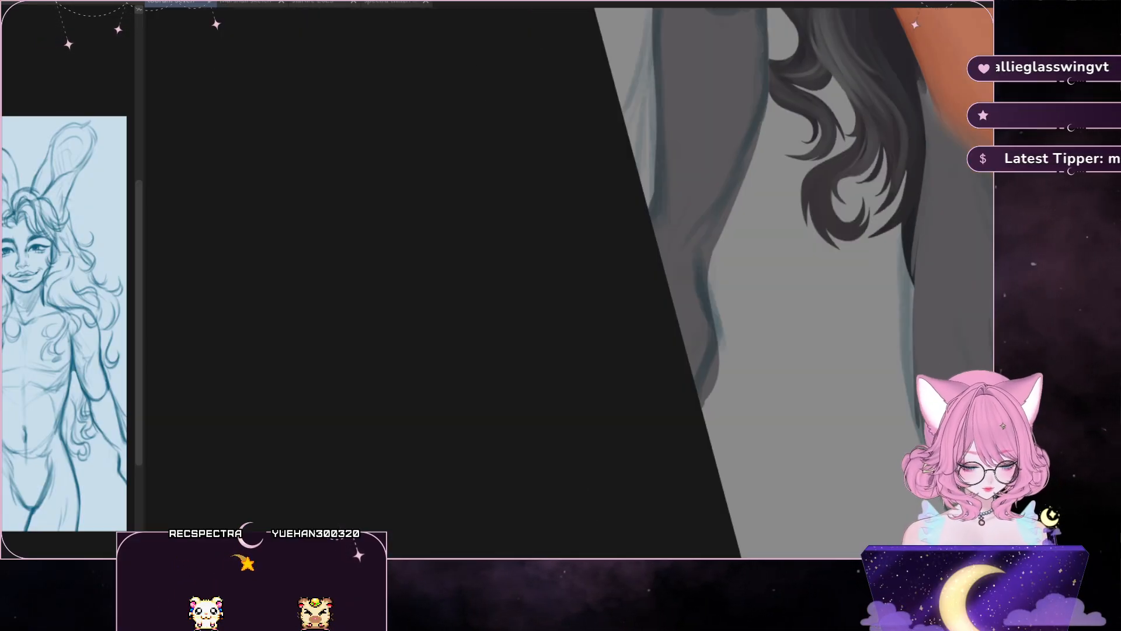
{"action": "scroll", "coordinate": [572, 280], "scroll_direction": "up", "scroll_amount": 3}
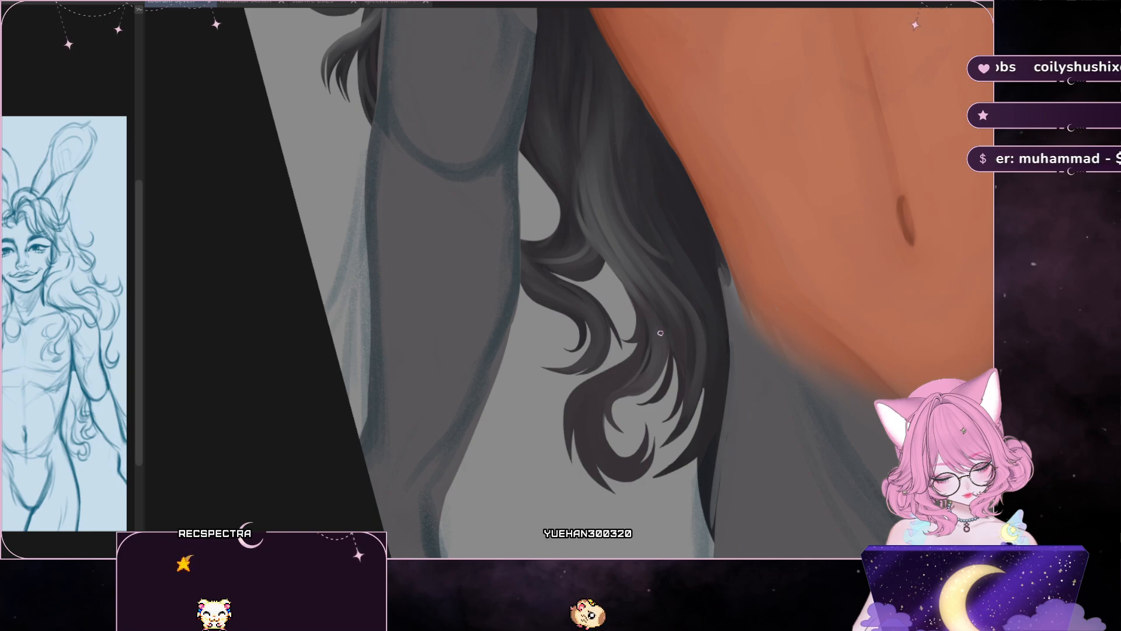
{"action": "key", "text": "h"}
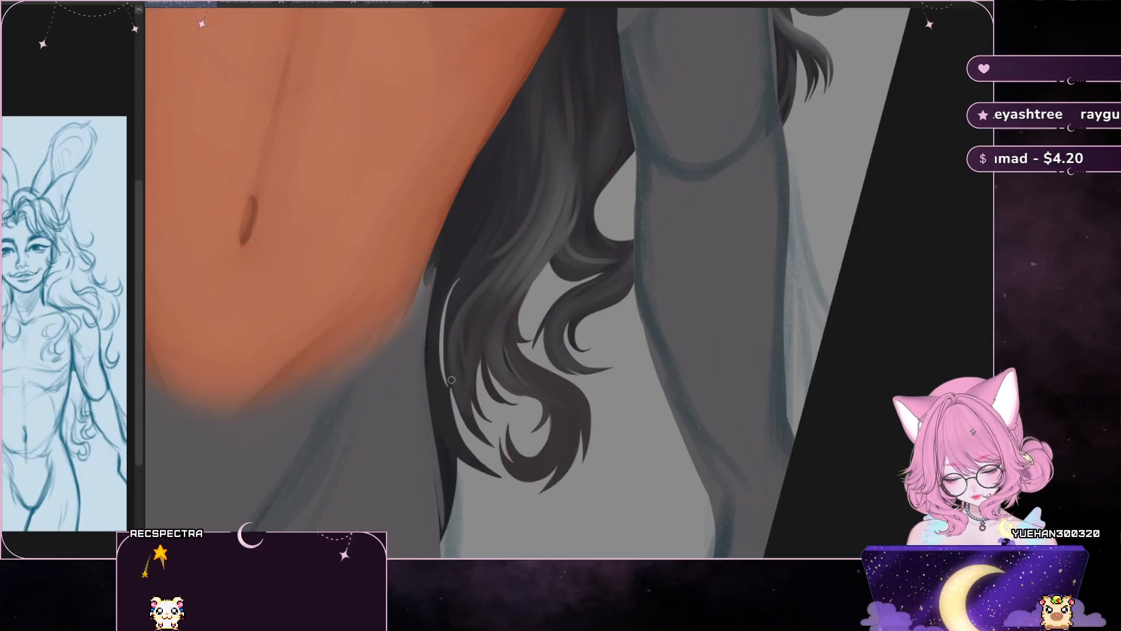
{"action": "left_click_drag", "start_coordinate": [452, 383], "coordinate": [466, 298]}
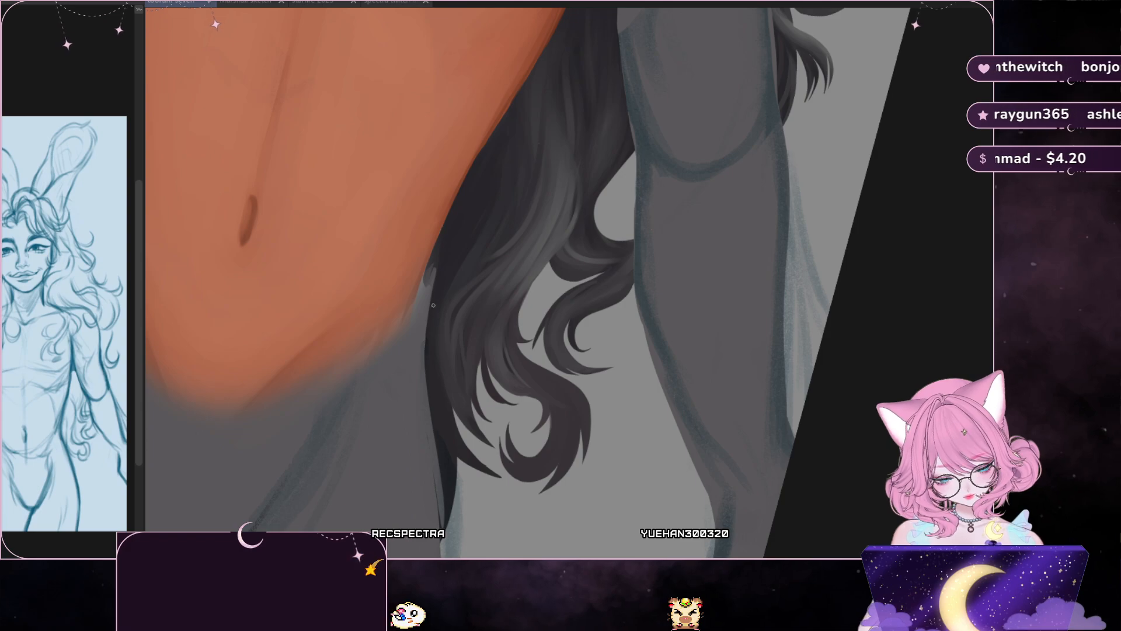
- Review the hair around the chest, torso and both arms, and save the painting
{"action": "scroll", "coordinate": [449, 407], "scroll_direction": "down", "scroll_amount": 4}
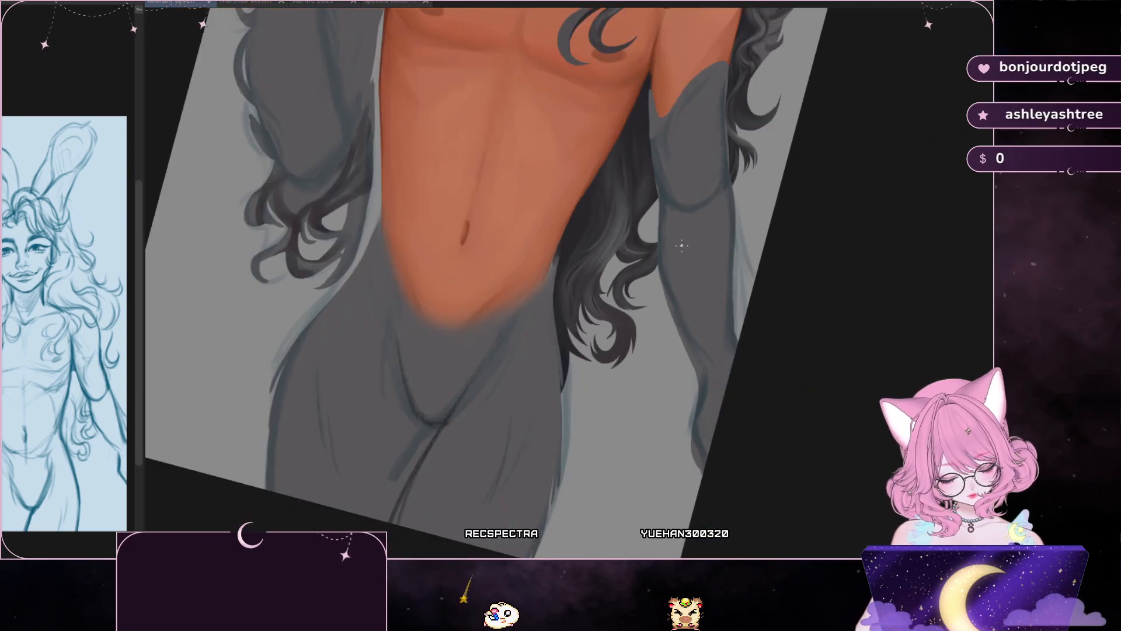
{"action": "scroll", "coordinate": [449, 407], "scroll_direction": "up", "scroll_amount": 3}
{"action": "left_click_drag", "start_coordinate": [639, 142], "coordinate": [524, 352]}
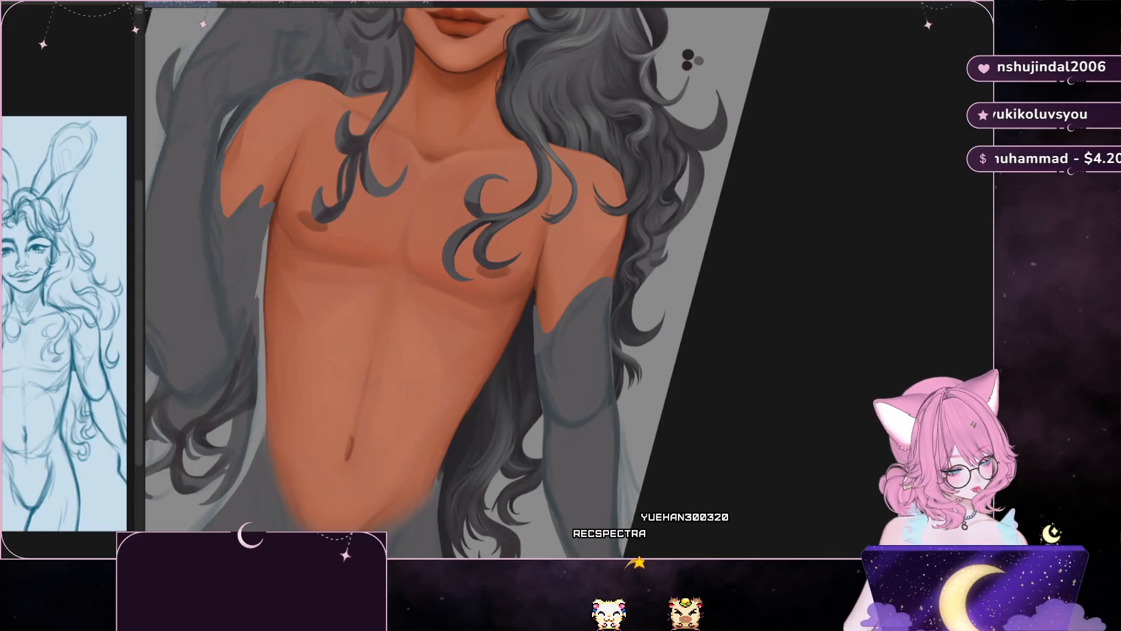
{"action": "scroll", "coordinate": [649, 455], "scroll_direction": "up", "scroll_amount": 2}
{"action": "left_click_drag", "start_coordinate": [590, 482], "coordinate": [557, 460]}
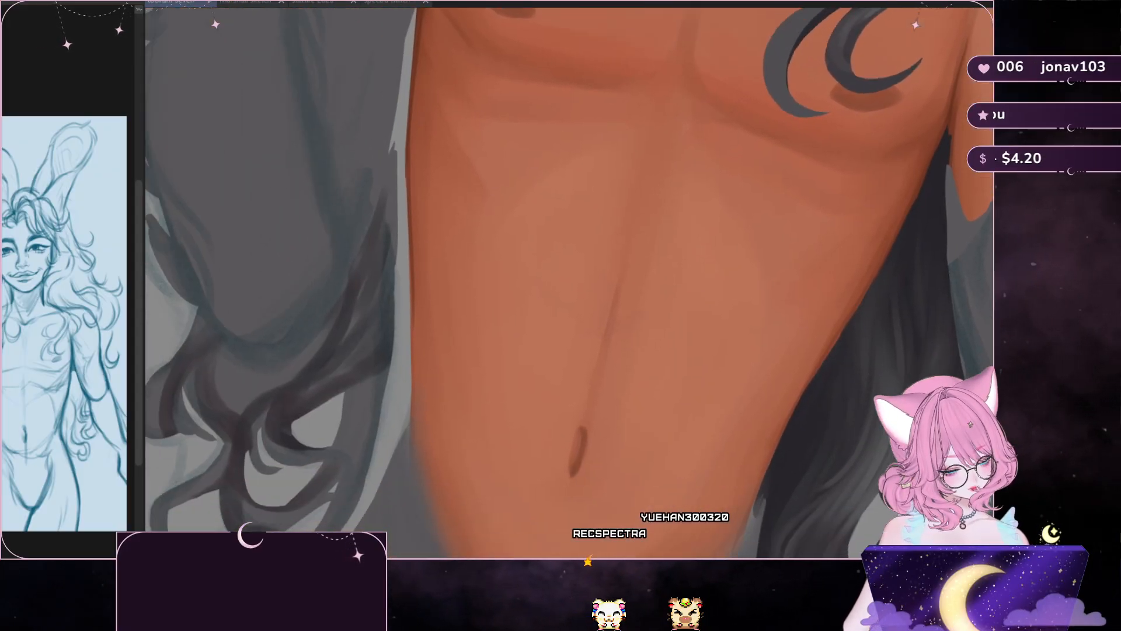
{"action": "scroll", "coordinate": [556, 460], "scroll_direction": "up", "scroll_amount": 2}
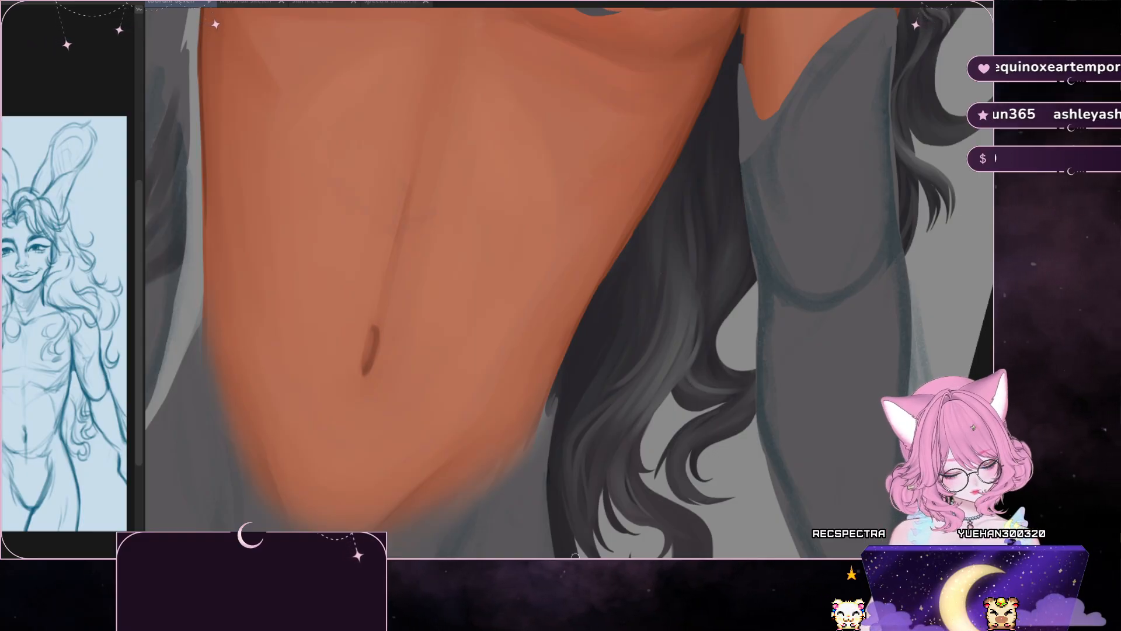
{"action": "left_click_drag", "start_coordinate": [467, 496], "coordinate": [517, 70]}
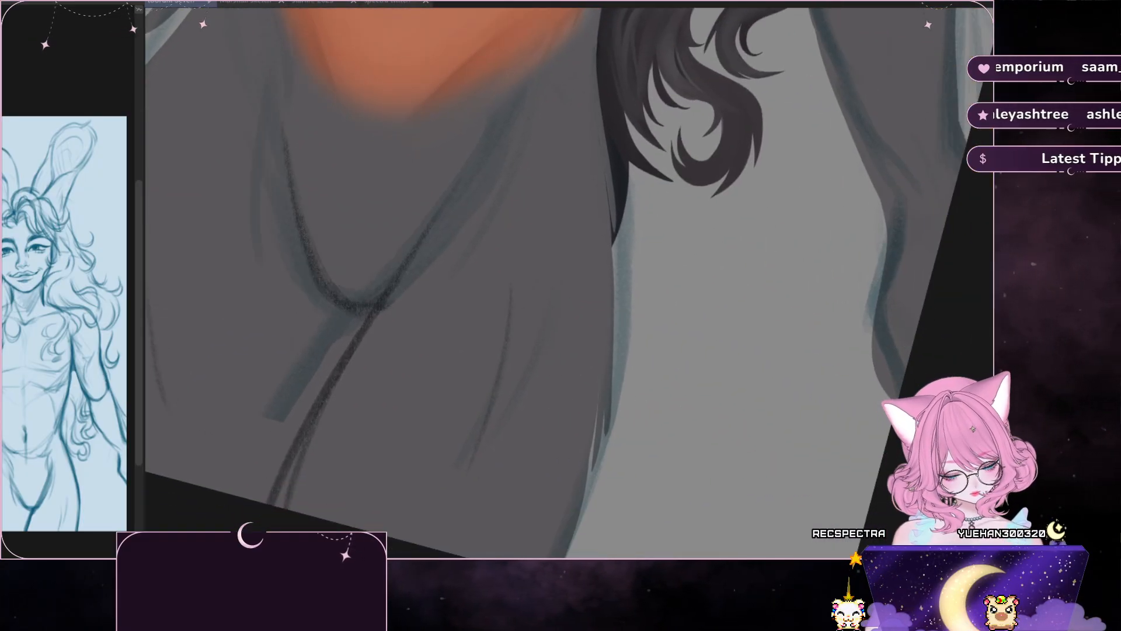
{"action": "left_click_drag", "start_coordinate": [672, 176], "coordinate": [526, 438]}
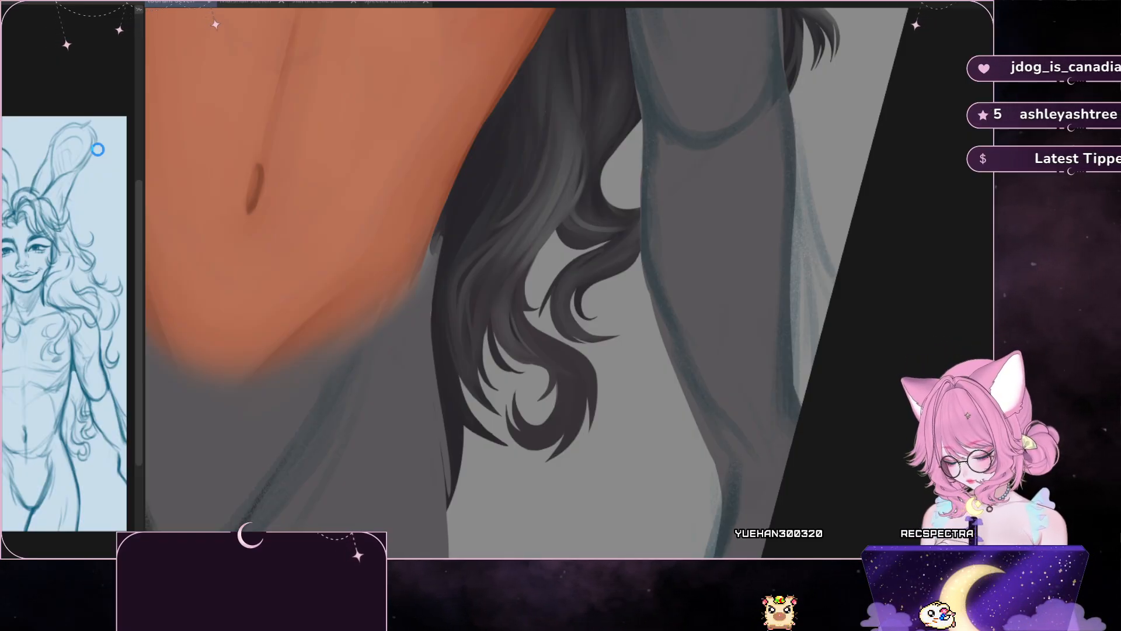
{"action": "key", "text": "ctrl+s"}
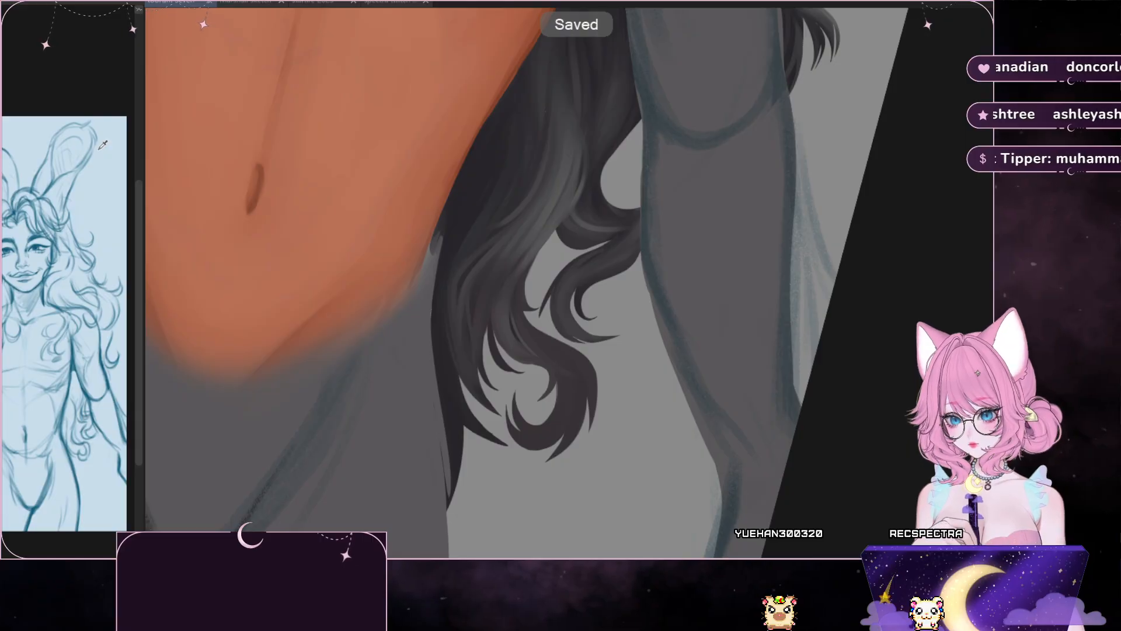
{"action": "left_click_drag", "start_coordinate": [281, 53], "coordinate": [834, 532]}
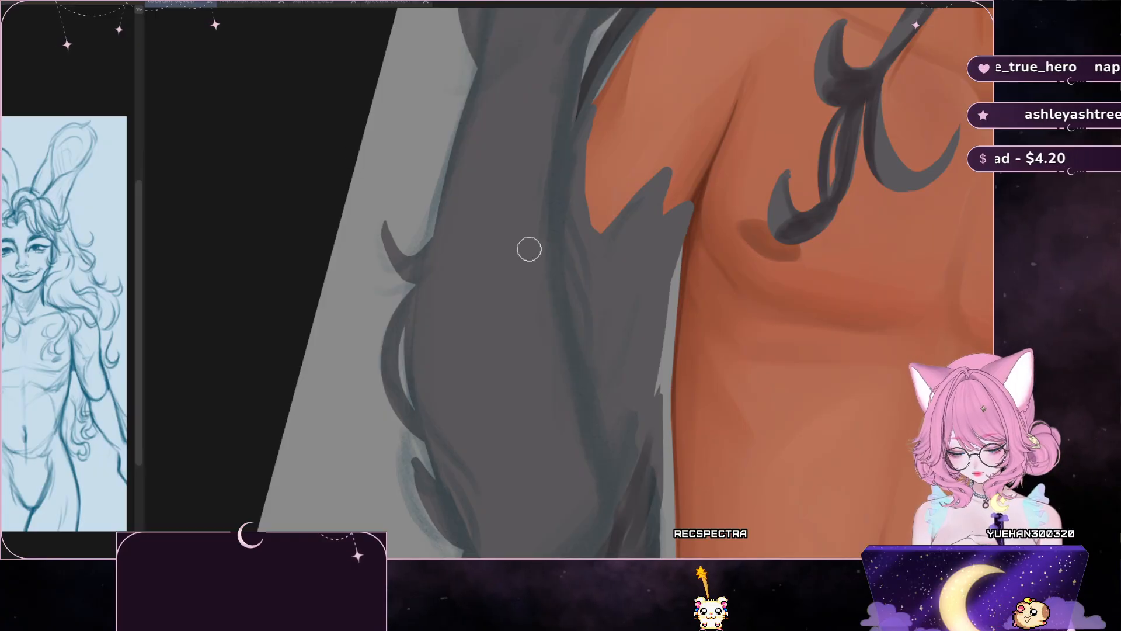
{"action": "left_click_drag", "start_coordinate": [671, 409], "coordinate": [393, 120]}
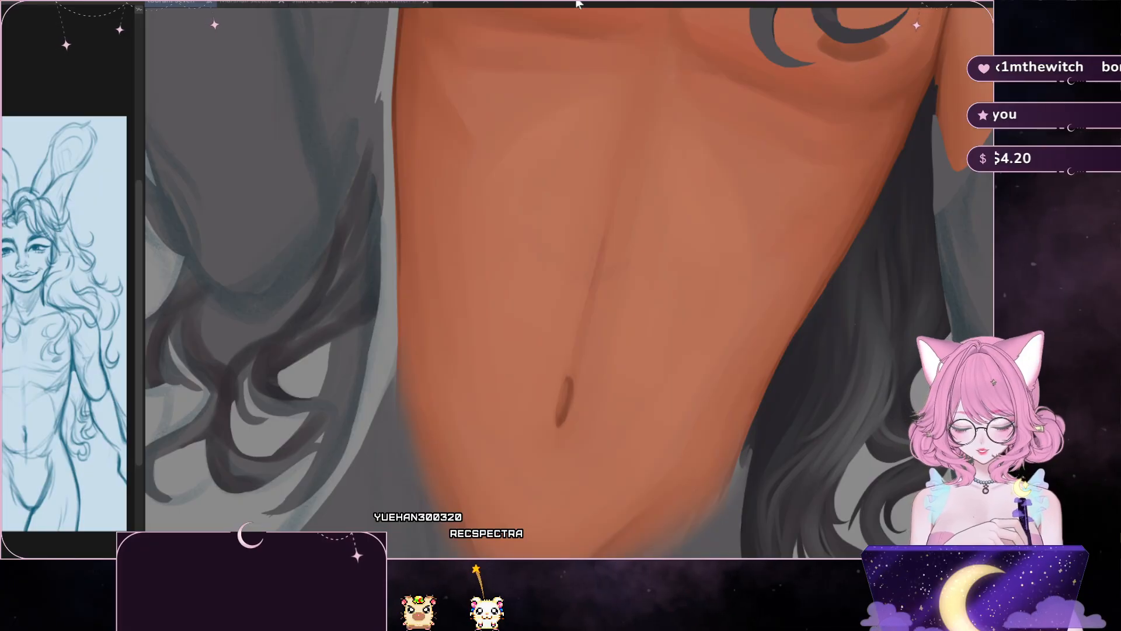
{"action": "left_click_drag", "start_coordinate": [561, 403], "coordinate": [362, 166]}
{"action": "mouse_move", "coordinate": [558, 302]}
{"action": "left_mouse_down"}
{"action": "mouse_move", "coordinate": [564, 287]}
{"action": "mouse_move", "coordinate": [556, 293]}
{"action": "left_mouse_up"}
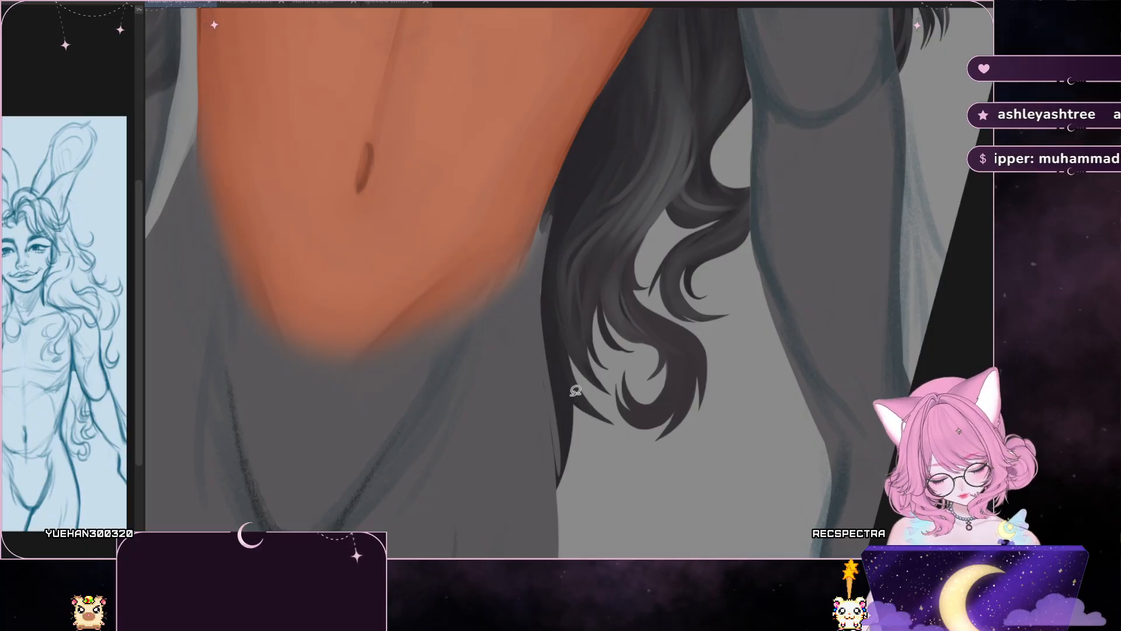
{"action": "left_click_drag", "start_coordinate": [558, 379], "coordinate": [551, 373]}
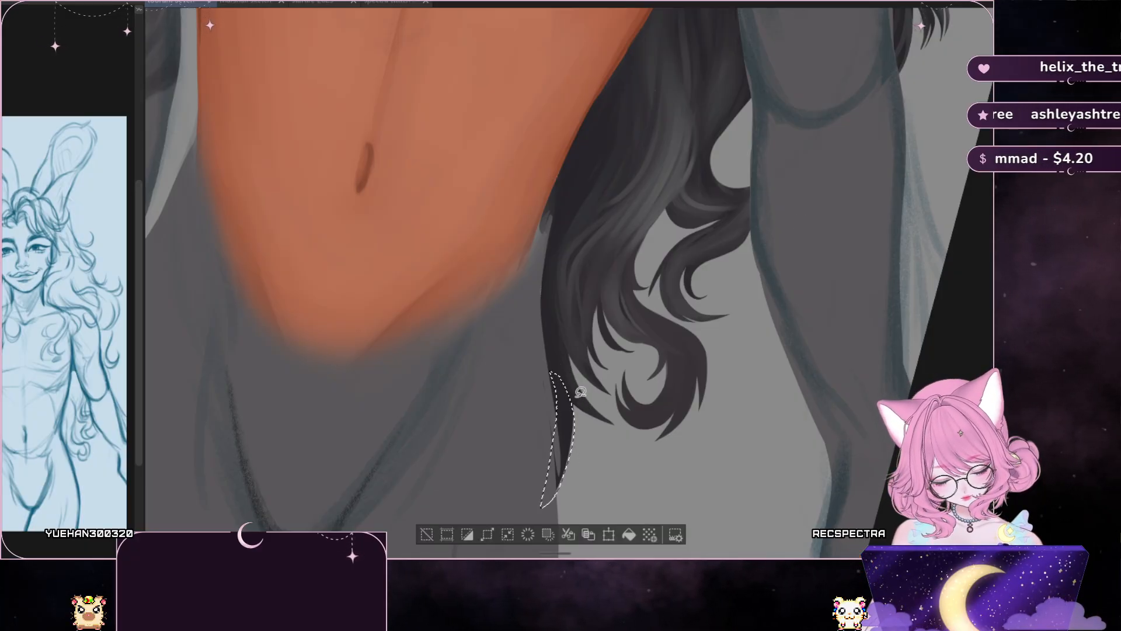
{"action": "left_click", "coordinate": [547, 534]}
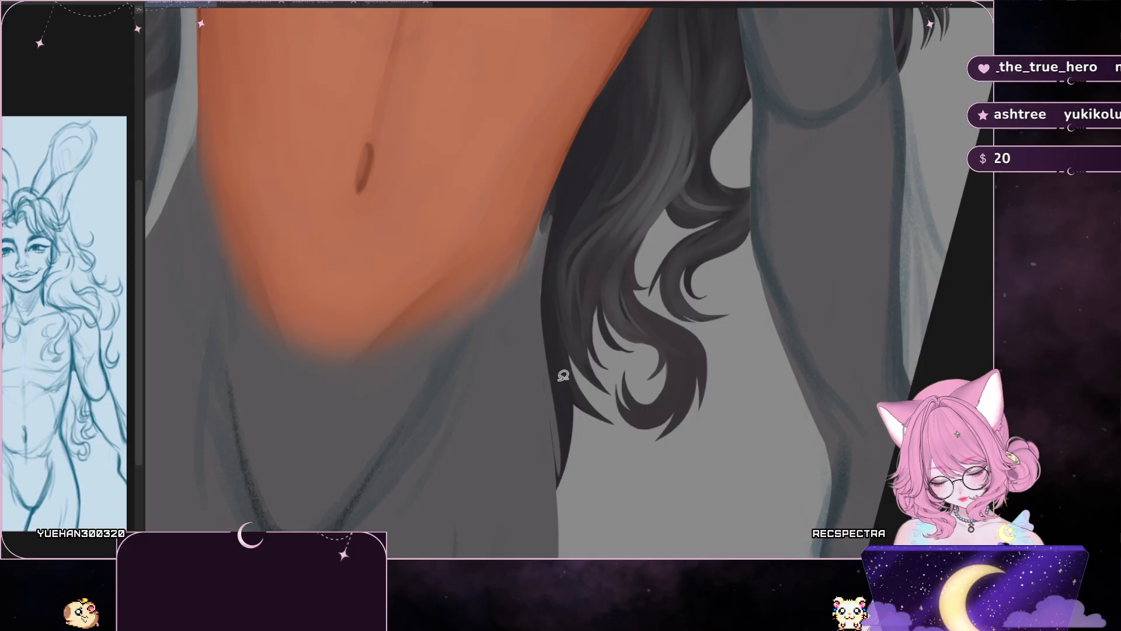
{"action": "mouse_move", "coordinate": [544, 310]}
{"action": "left_mouse_down"}
{"action": "mouse_move", "coordinate": [608, 425]}
{"action": "mouse_move", "coordinate": [544, 315]}
{"action": "left_mouse_up"}
{"action": "left_click", "coordinate": [449, 456]}
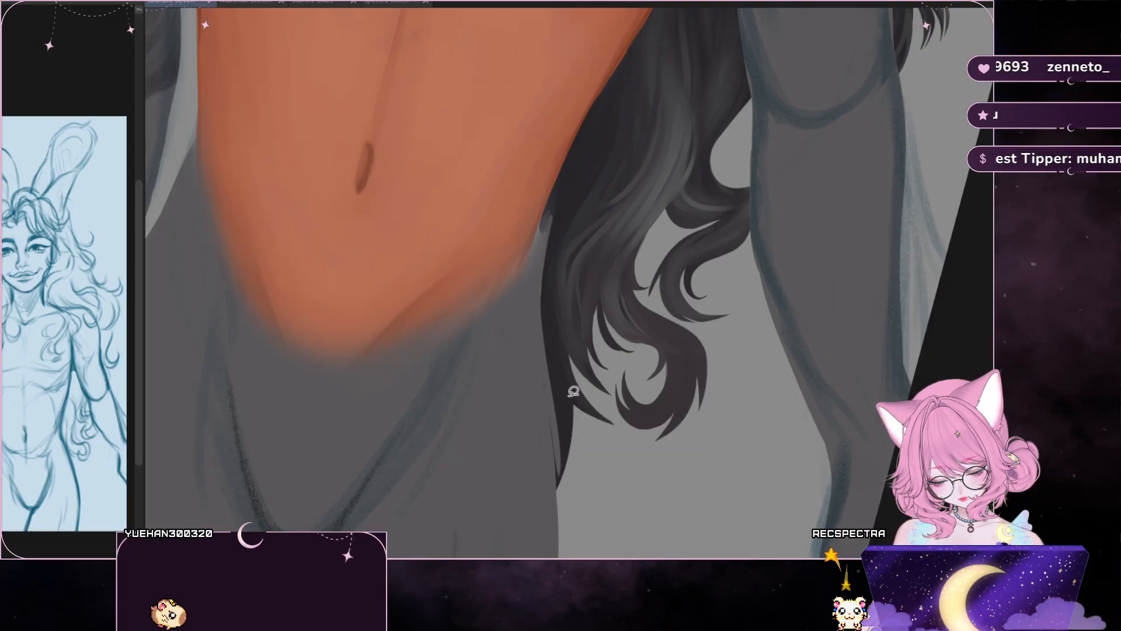
- Lasso the lower end of the dark back strand along the hip below the curls and erase it
{"action": "left_click_drag", "start_coordinate": [545, 353], "coordinate": [601, 415]}
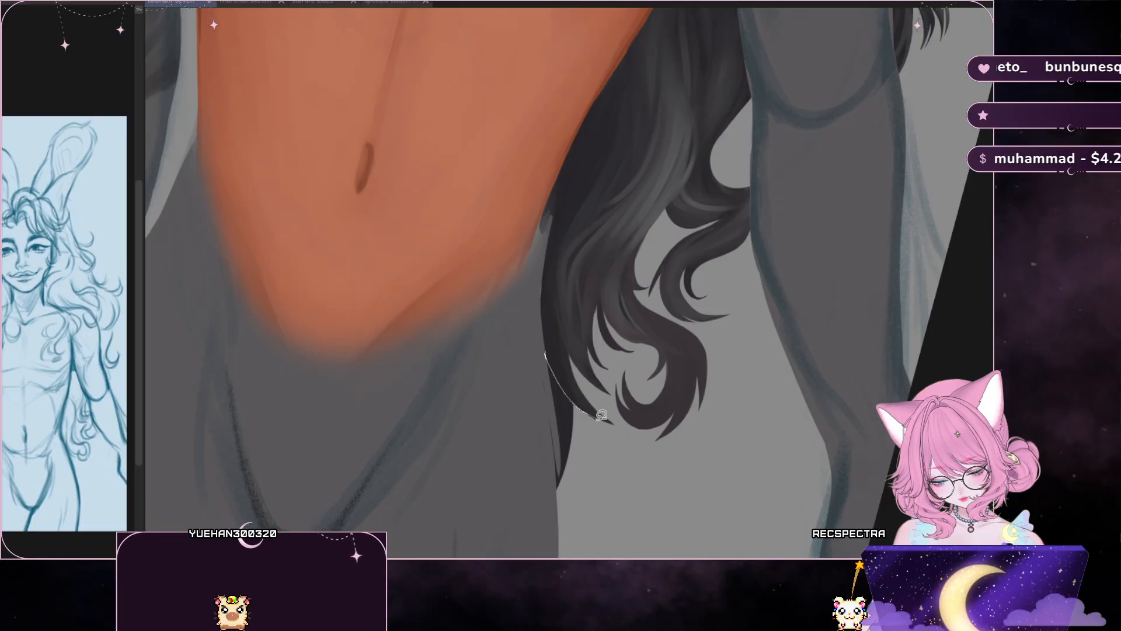
{"action": "left_click_drag", "start_coordinate": [528, 517], "coordinate": [529, 518]}
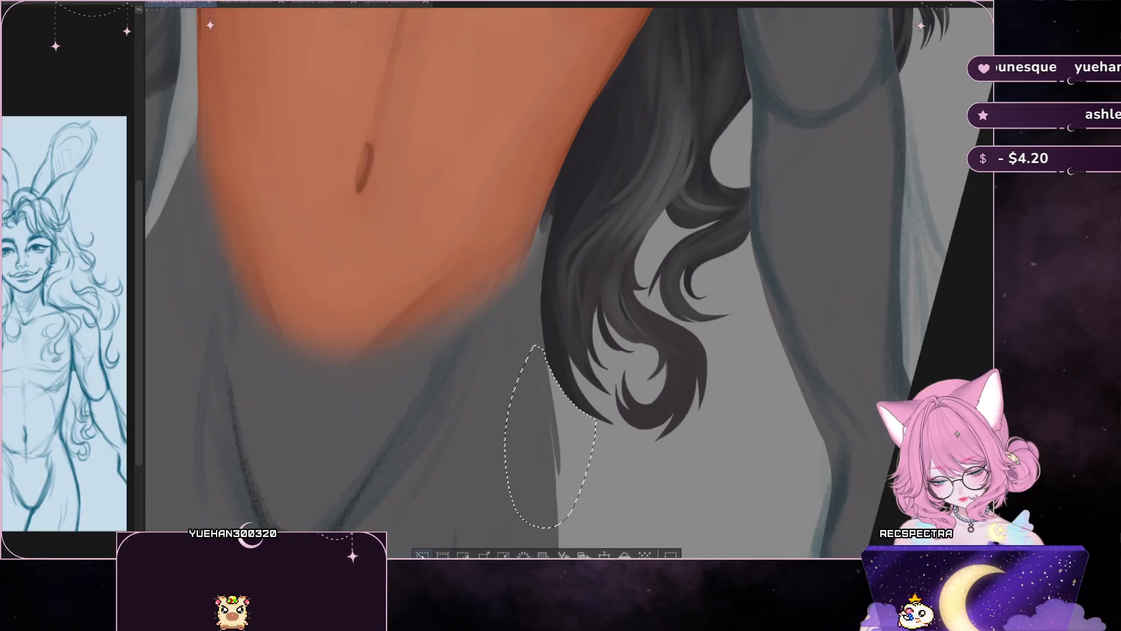
{"action": "key", "text": "ctrl+d"}
- Paint a dark tapering strand sweeping outward beneath the hair's hip-side edge and refine its lower contour
{"action": "scroll", "coordinate": [719, 420], "scroll_direction": "down", "scroll_amount": 2}
{"action": "scroll", "coordinate": [728, 382], "scroll_direction": "up", "scroll_amount": 1}
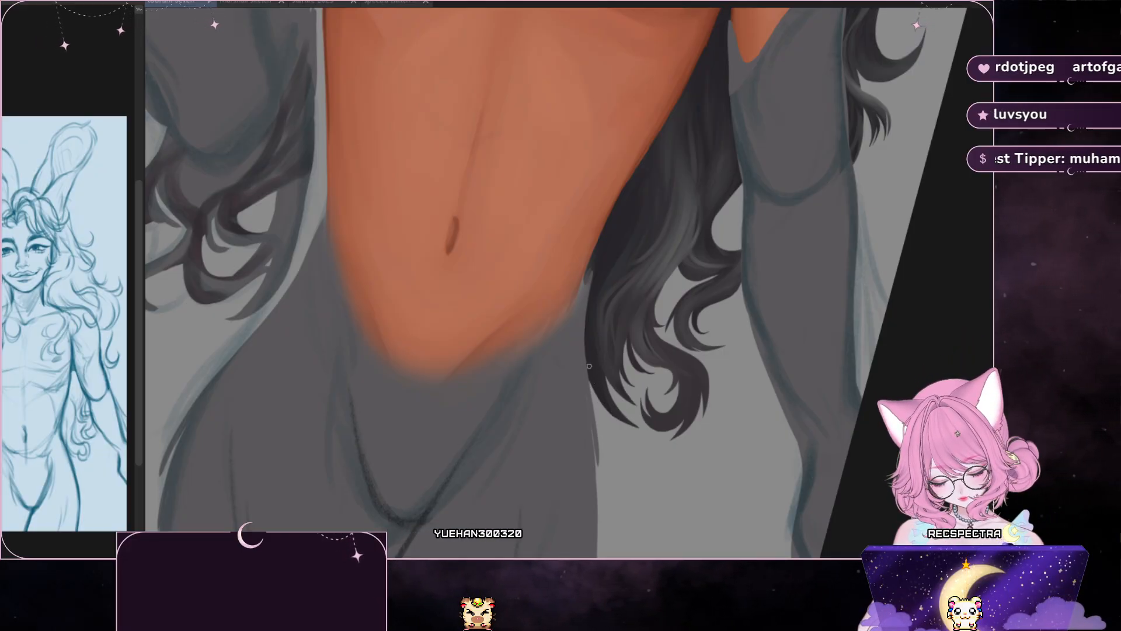
{"action": "scroll", "coordinate": [592, 380], "scroll_direction": "up", "scroll_amount": 3}
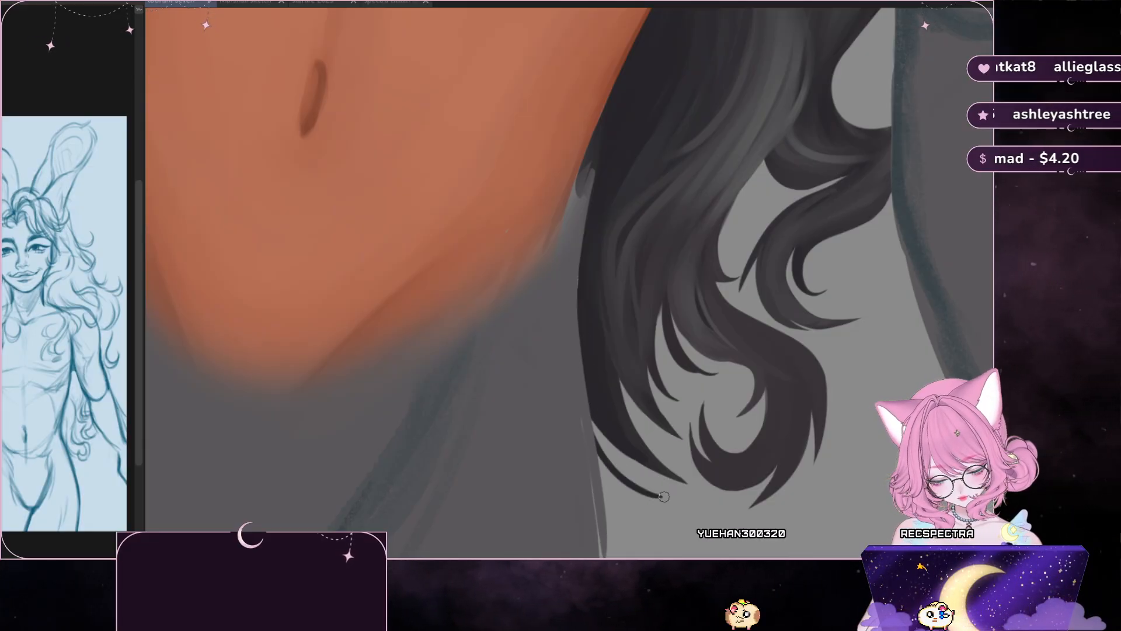
{"action": "scroll", "coordinate": [673, 304], "scroll_direction": "down", "scroll_amount": 2}
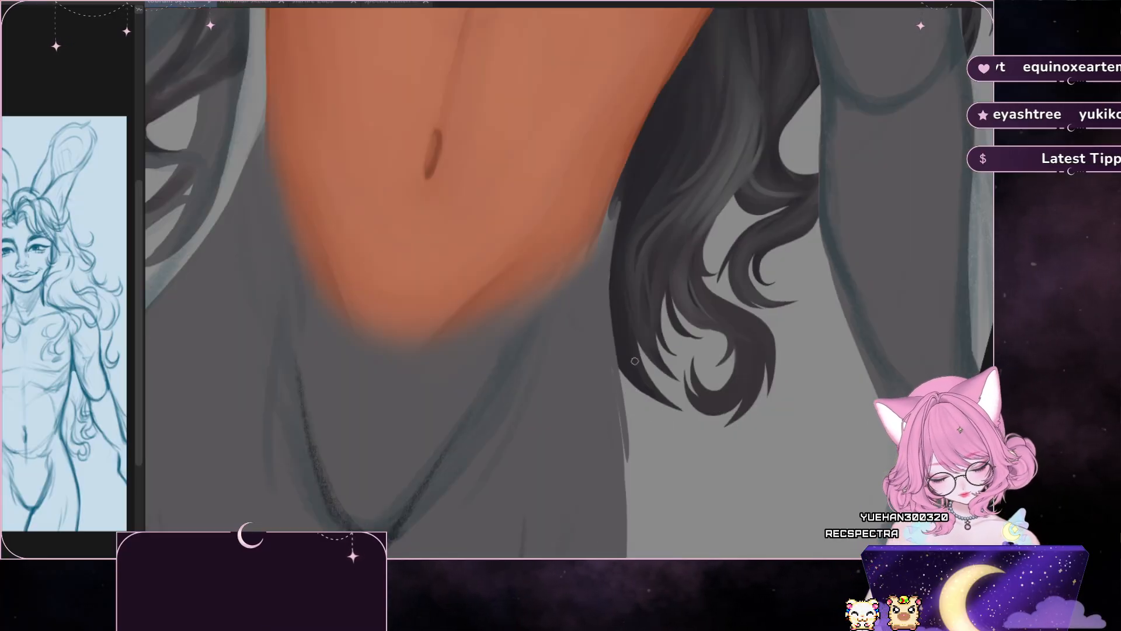
{"action": "scroll", "coordinate": [634, 359], "scroll_direction": "up", "scroll_amount": 3}
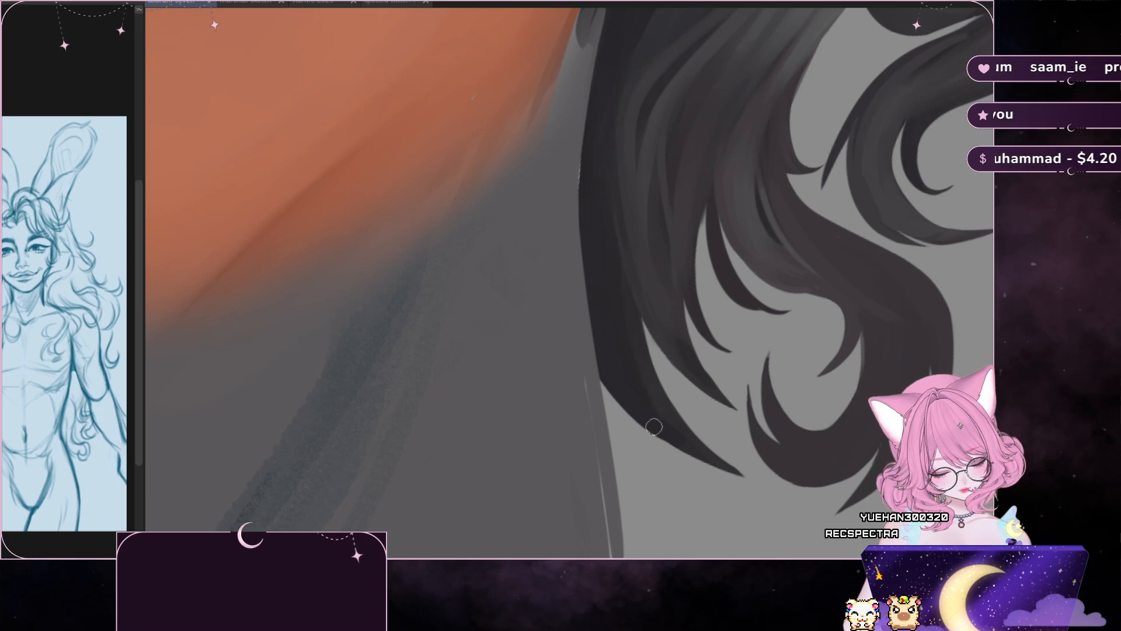
{"action": "left_click_drag", "start_coordinate": [742, 473], "coordinate": [614, 383]}
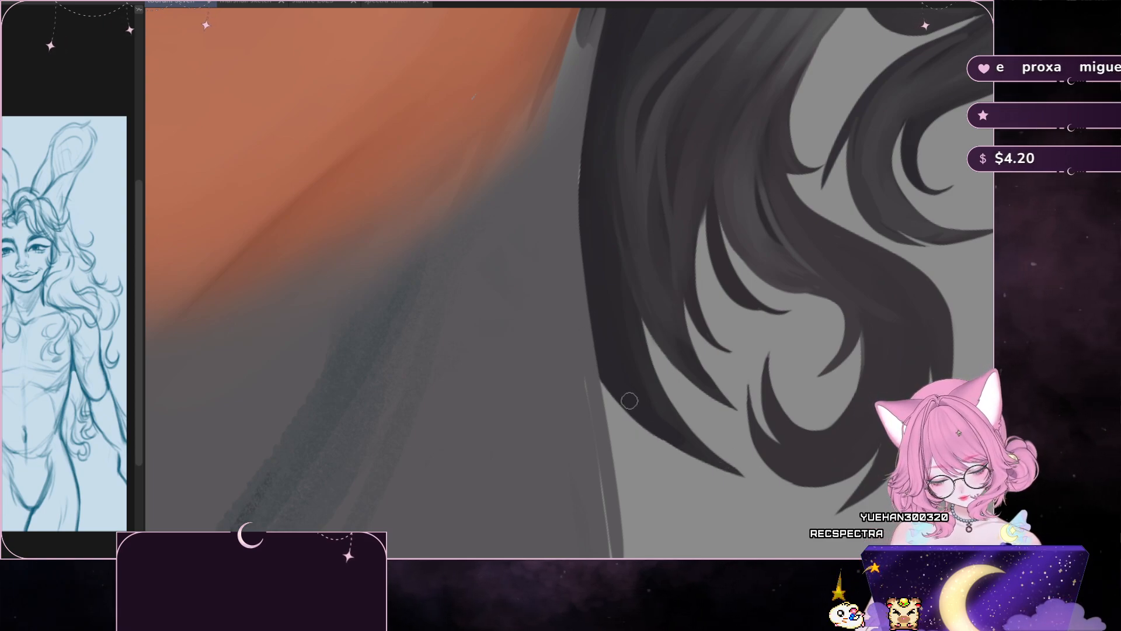
- Repaint the dark tapering tip of the strand sweeping outward beneath the hair's hip-side edge
{"action": "key", "text": "ctrl+z"}
{"action": "left_click_drag", "start_coordinate": [737, 471], "coordinate": [675, 389]}
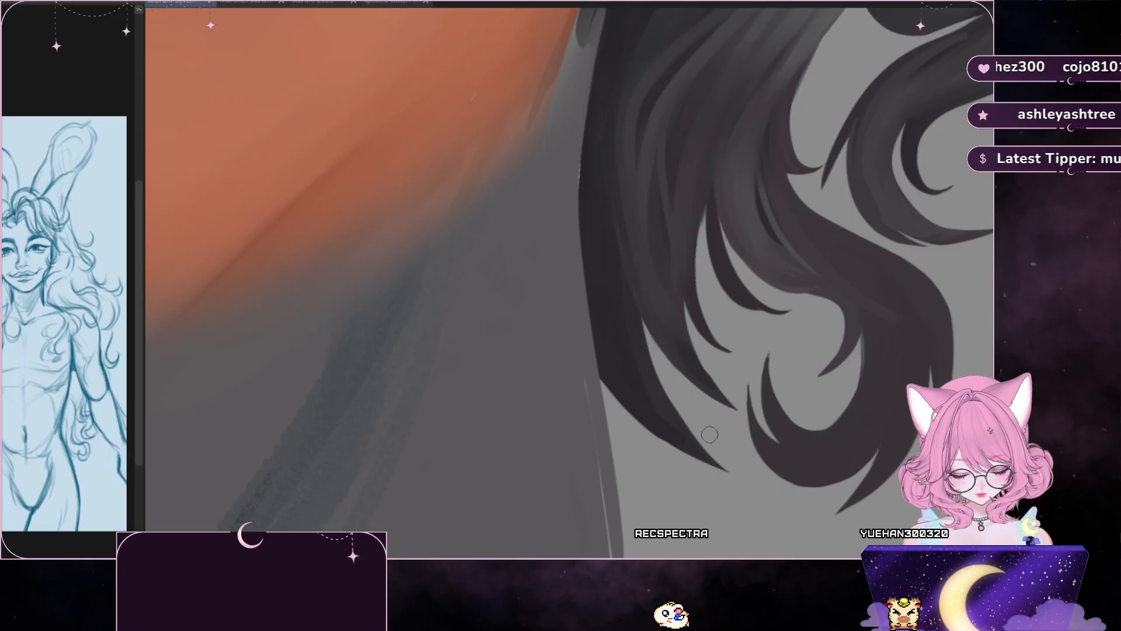
{"action": "key", "text": "ctrl+z"}
{"action": "left_click_drag", "start_coordinate": [743, 475], "coordinate": [666, 394]}
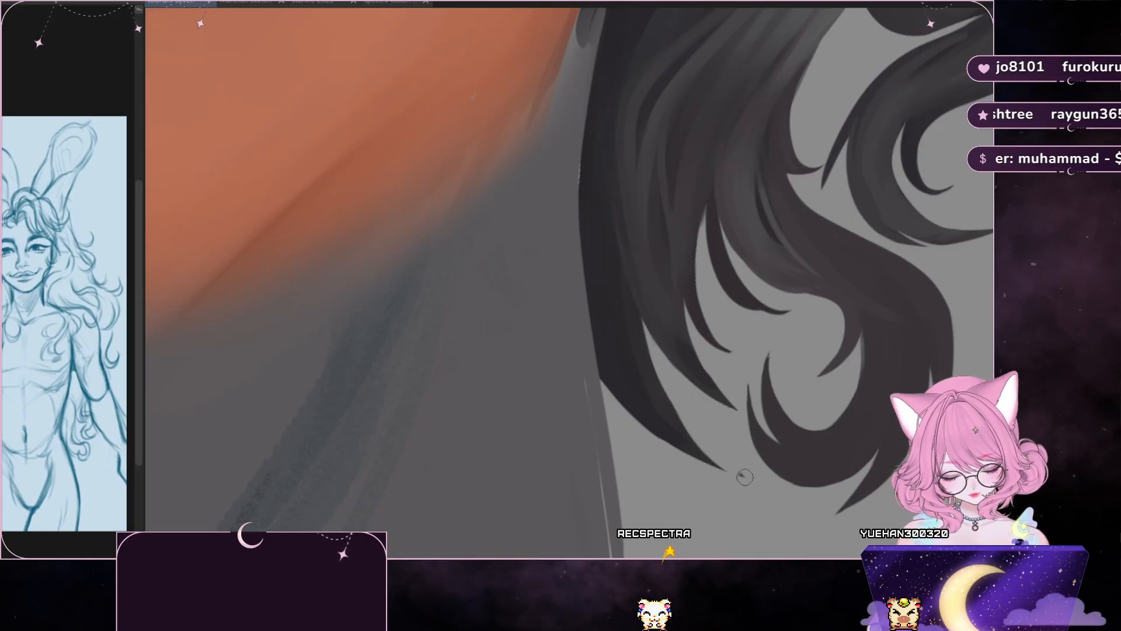
{"action": "left_click_drag", "start_coordinate": [743, 474], "coordinate": [666, 394]}
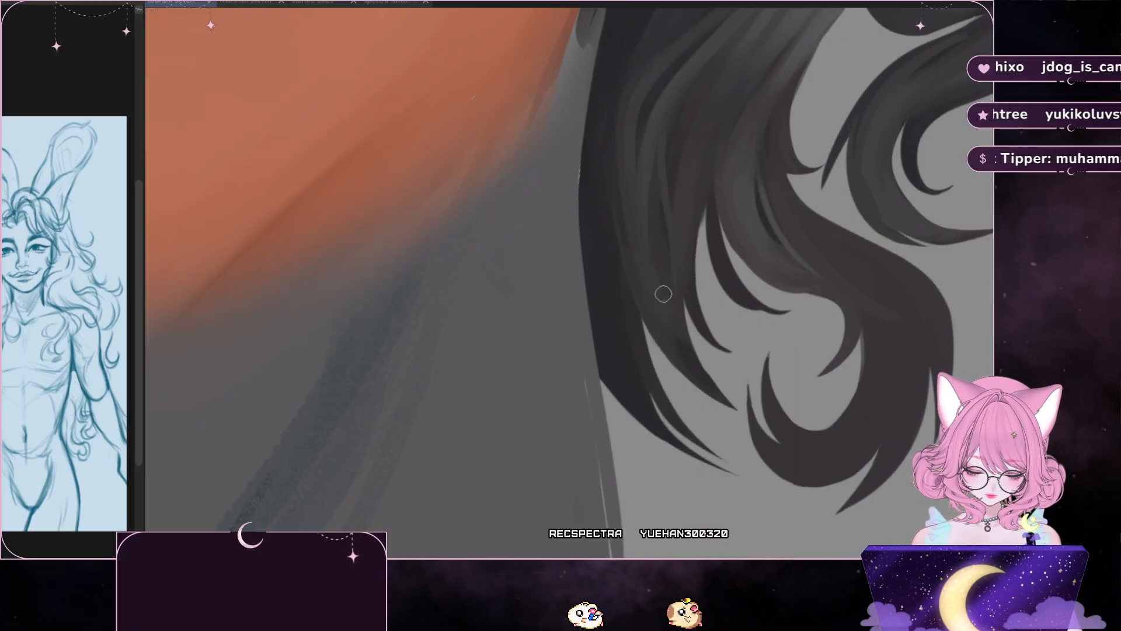
{"action": "scroll", "coordinate": [662, 292], "scroll_direction": "down", "scroll_amount": 2}
{"action": "scroll", "coordinate": [663, 292], "scroll_direction": "up", "scroll_amount": 2}
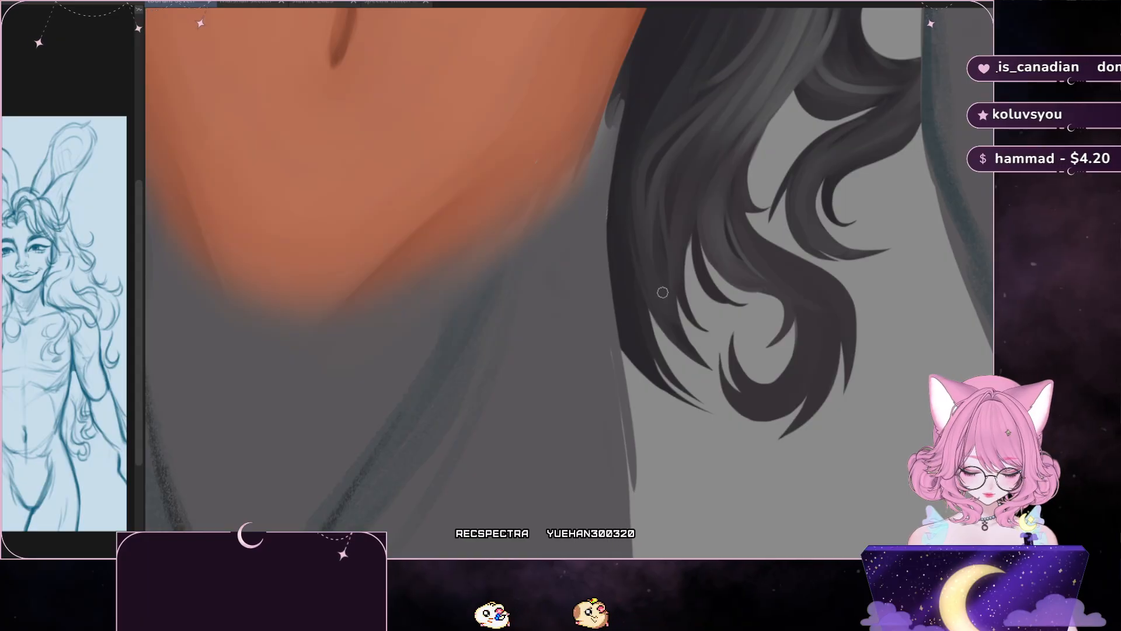
- Mirror the canvas and reshape the gap and lower contour around the two back strand tips beside the hip using lasso selections
{"action": "key", "text": "h"}
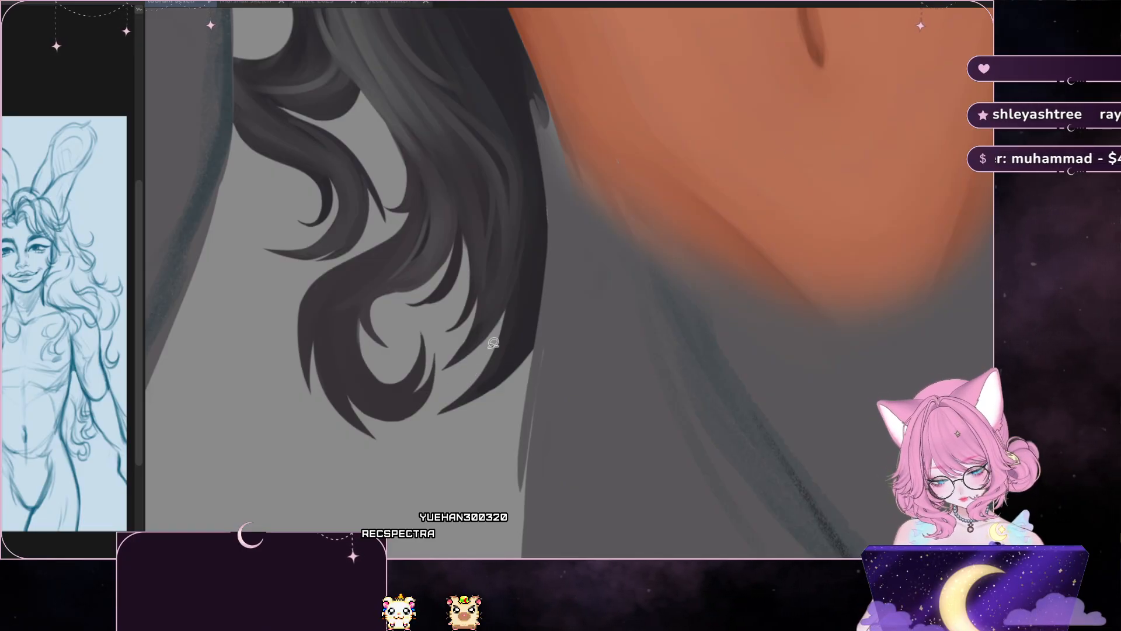
{"action": "left_click_drag", "start_coordinate": [433, 418], "coordinate": [518, 300]}
{"action": "key", "text": "ctrl+d"}
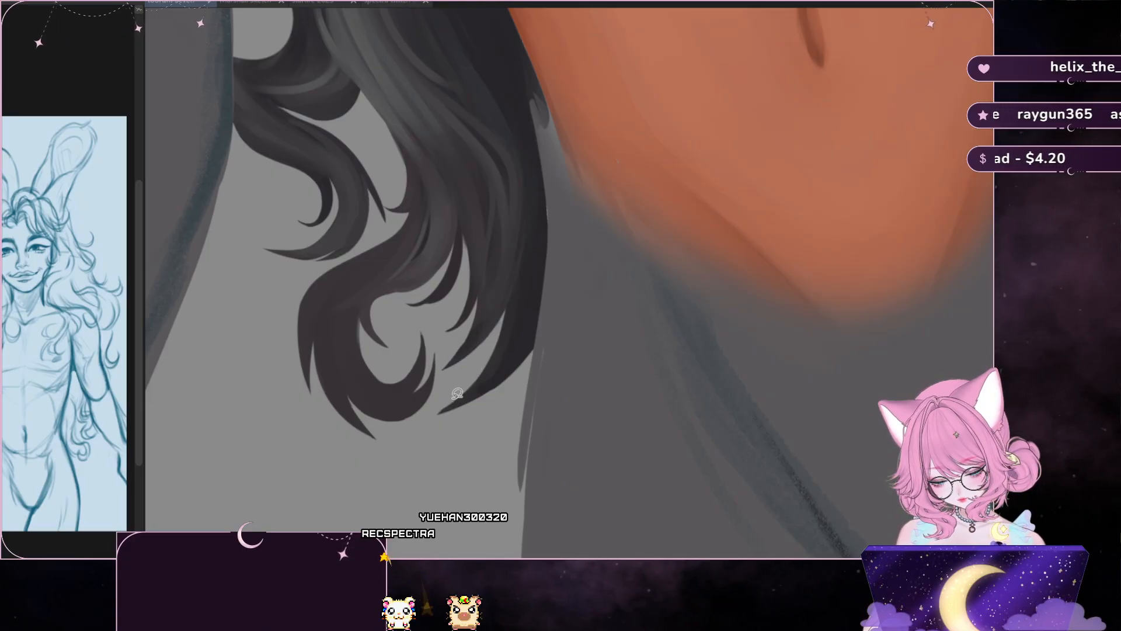
{"action": "left_click_drag", "start_coordinate": [459, 418], "coordinate": [416, 430]}
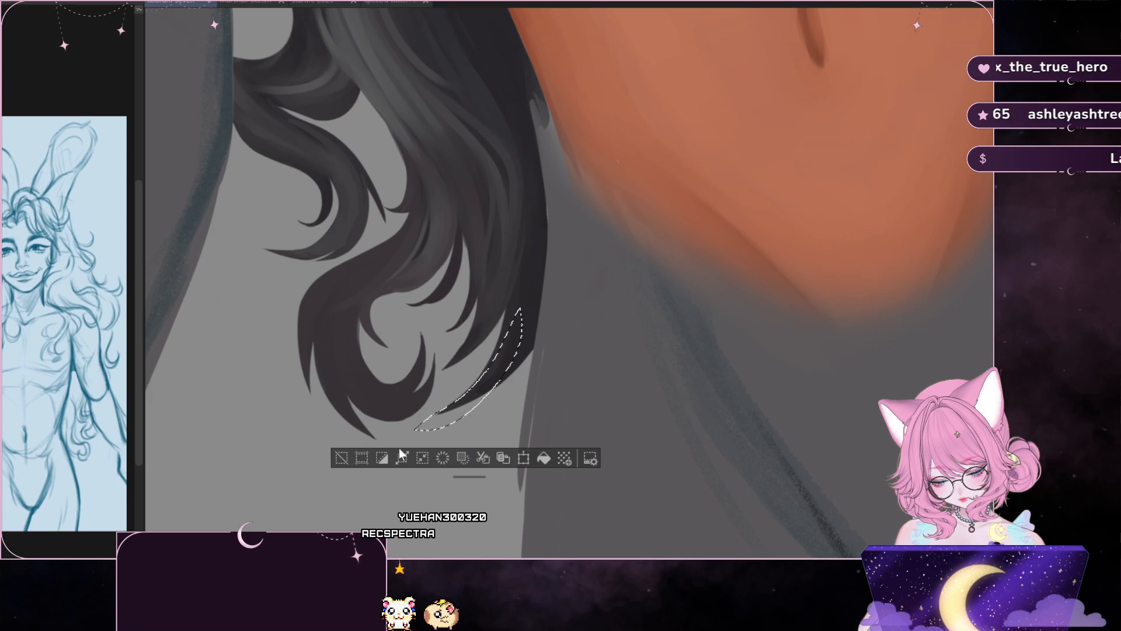
{"action": "key", "text": "ctrl+d"}
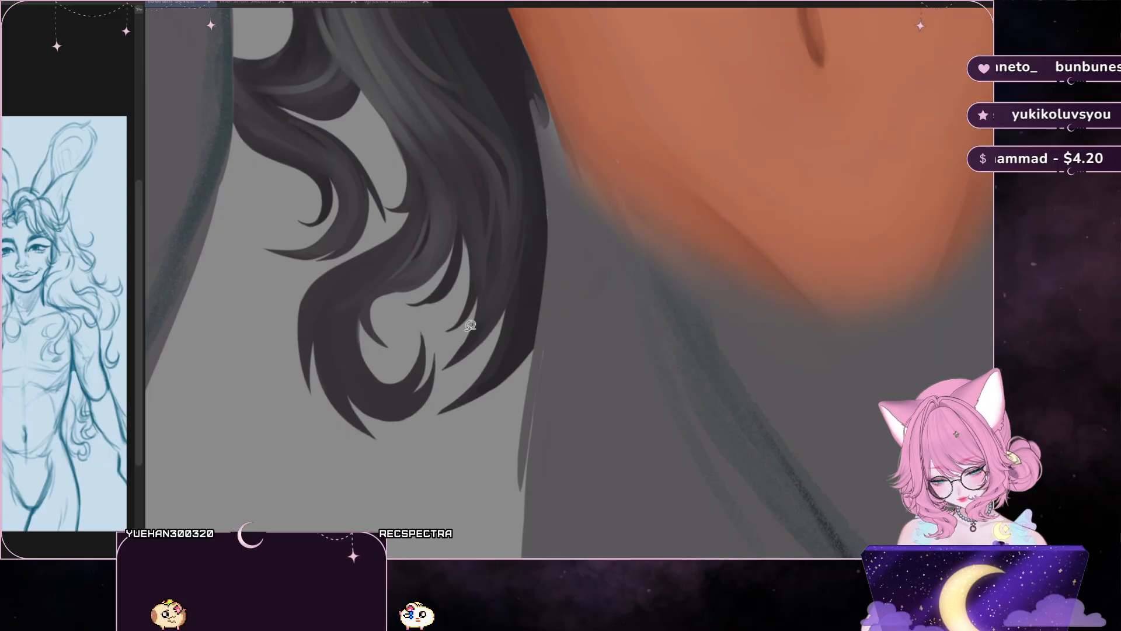
{"action": "mouse_move", "coordinate": [481, 296]}
{"action": "left_mouse_down"}
{"action": "mouse_move", "coordinate": [439, 375]}
{"action": "mouse_move", "coordinate": [476, 299]}
{"action": "left_mouse_up"}
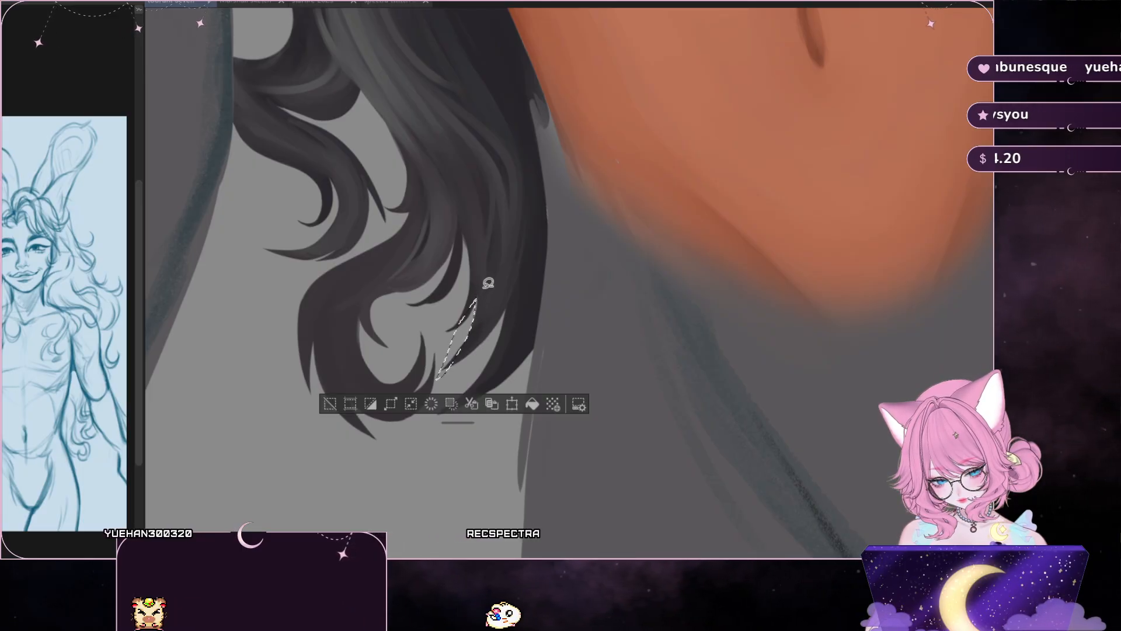
{"action": "key", "text": "ctrl+d"}
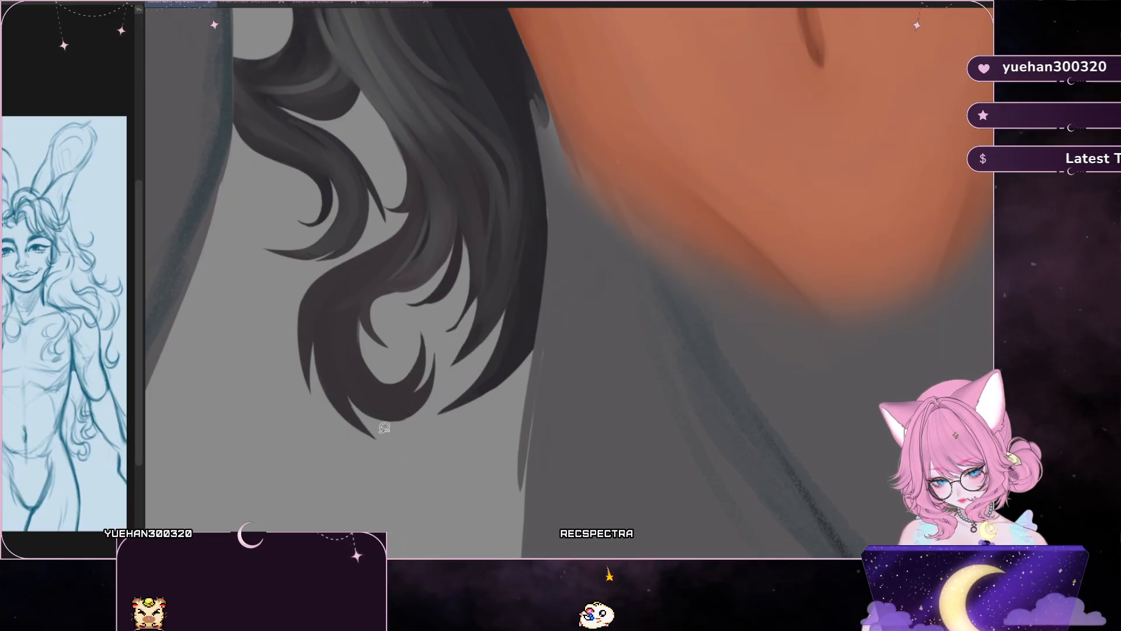
{"action": "key", "text": "ctrl+z"}
{"action": "key", "text": "ctrl+z"}
{"action": "left_click", "coordinate": [330, 403]}
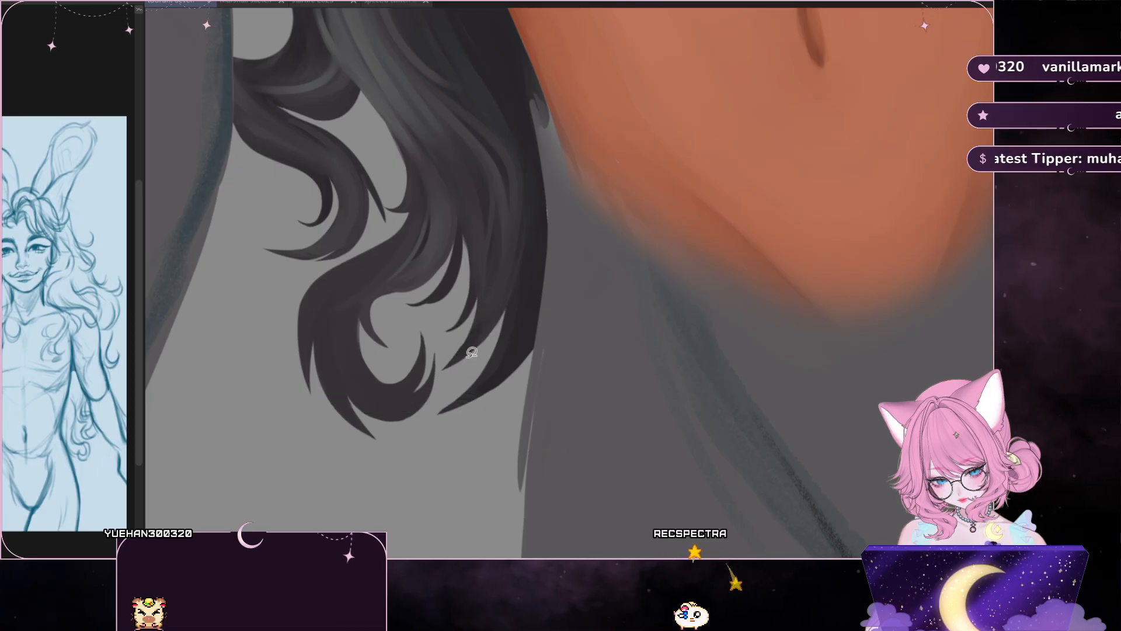
- Lasso a thin sliver along the inner edge of the strand tip beside the large lower curl, trim it and deselect
{"action": "mouse_move", "coordinate": [481, 290]}
{"action": "left_mouse_down"}
{"action": "mouse_move", "coordinate": [439, 374]}
{"action": "mouse_move", "coordinate": [476, 299]}
{"action": "left_mouse_up"}
{"action": "left_click_drag", "start_coordinate": [464, 349], "coordinate": [482, 288]}
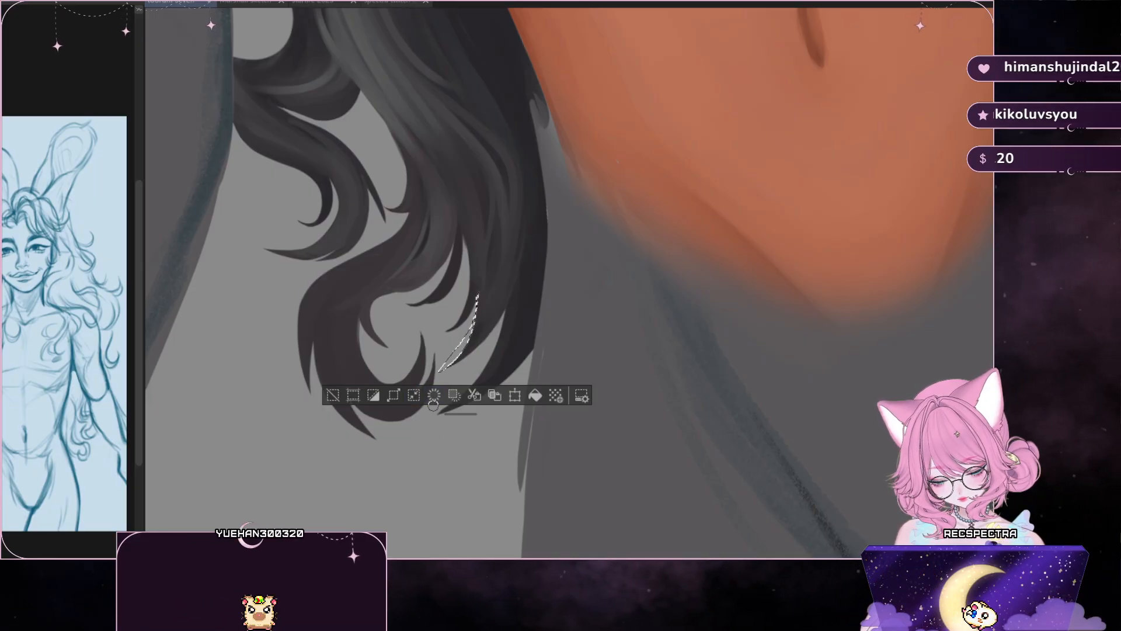
{"action": "key", "text": "h"}
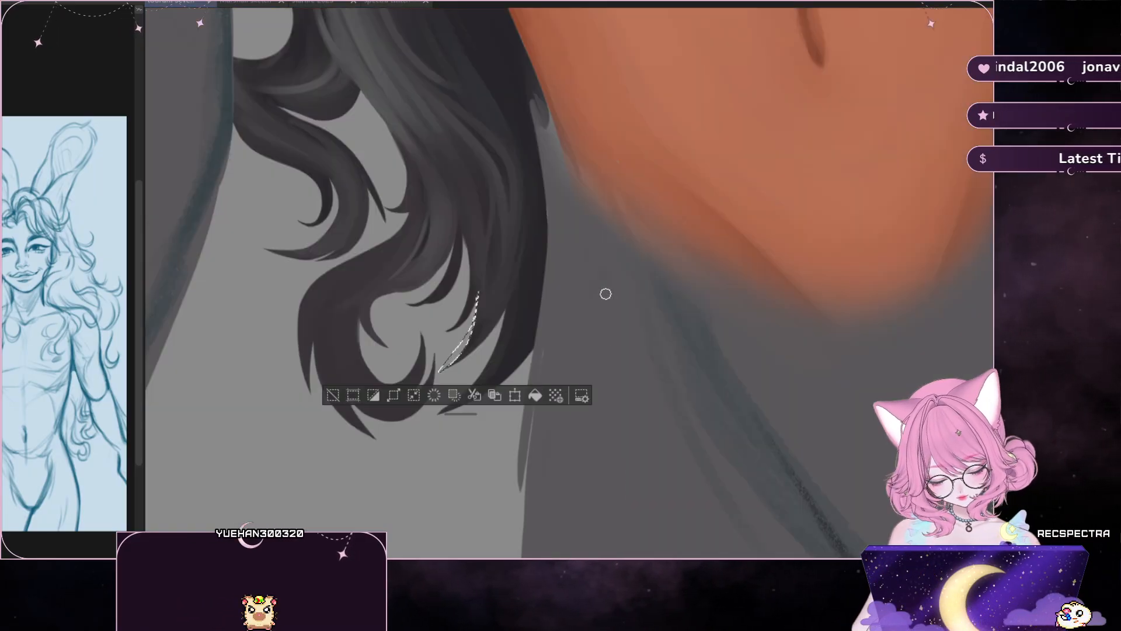
{"action": "key", "text": "h"}
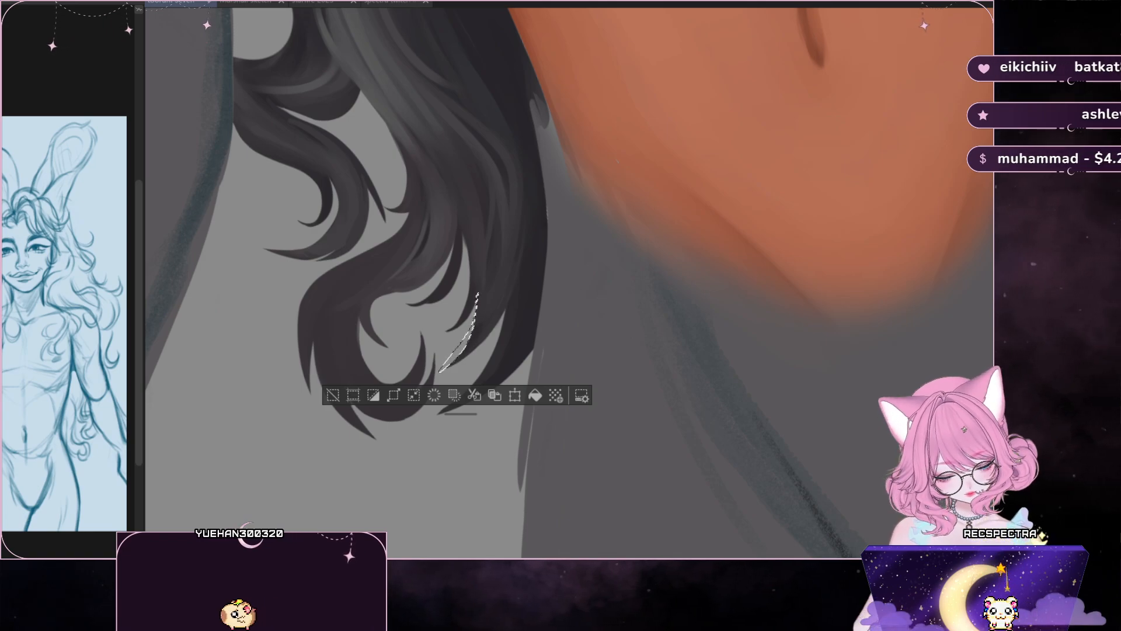
{"action": "key", "text": "ctrl+d"}
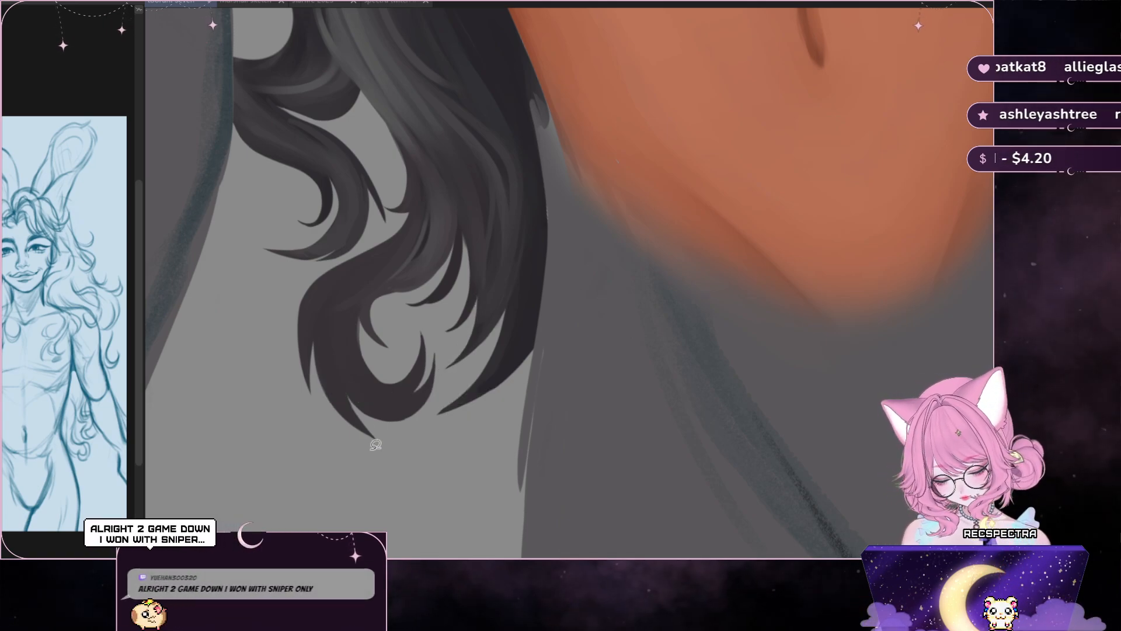
- Lasso the outward-sweeping lower end of the back strand at the hip, erase it and clear the selection
{"action": "mouse_move", "coordinate": [506, 310]}
{"action": "left_mouse_down"}
{"action": "mouse_move", "coordinate": [436, 412]}
{"action": "mouse_move", "coordinate": [512, 421]}
{"action": "mouse_move", "coordinate": [558, 371]}
{"action": "mouse_move", "coordinate": [540, 309]}
{"action": "mouse_move", "coordinate": [509, 289]}
{"action": "left_mouse_up"}
{"action": "key", "text": "Delete"}
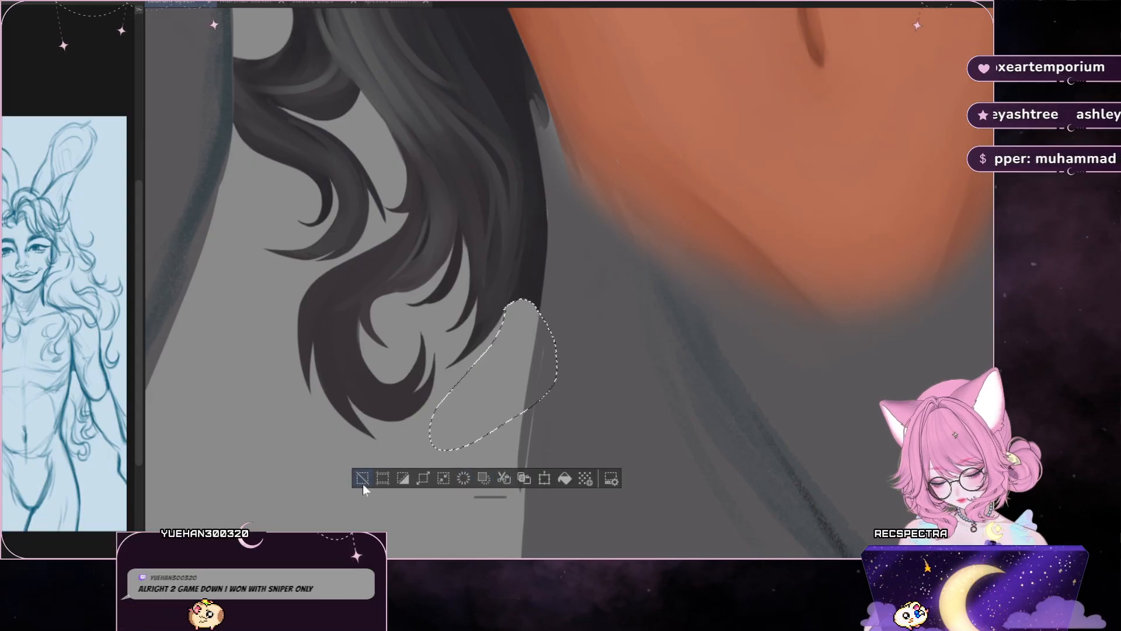
{"action": "key", "text": "ctrl+d"}
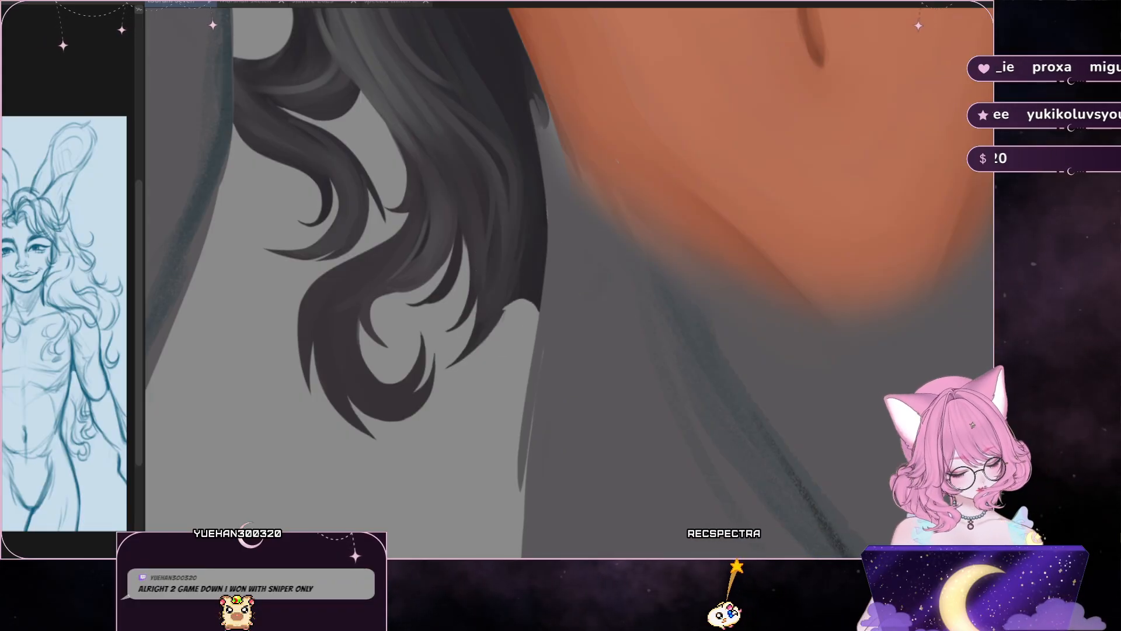
{"action": "left_click_drag", "start_coordinate": [515, 300], "coordinate": [522, 424]}
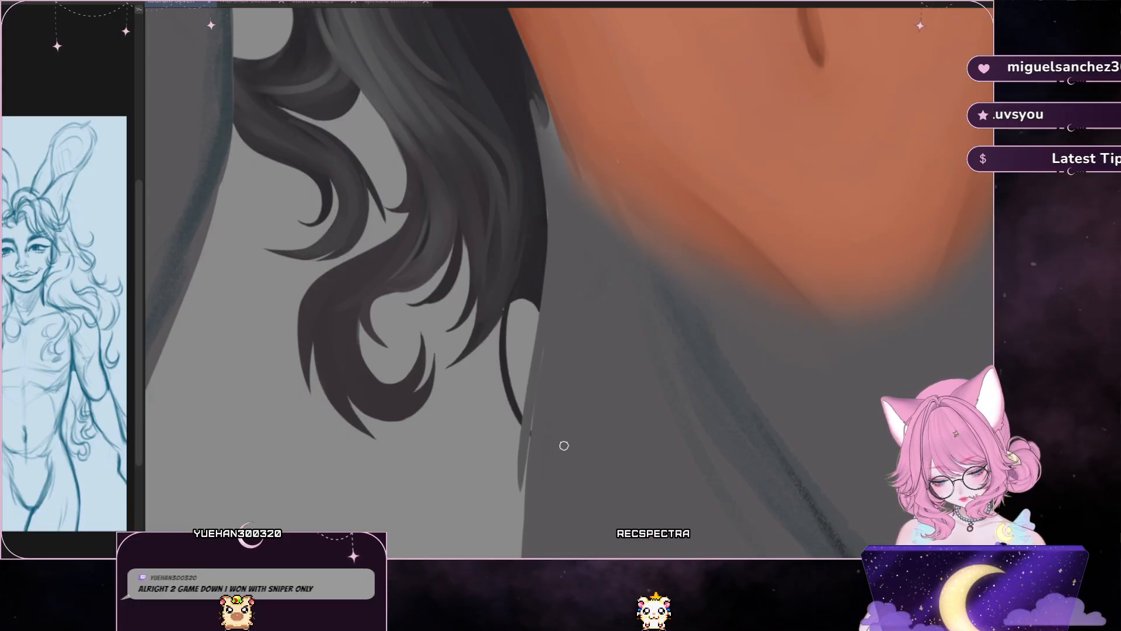
{"action": "key", "text": "ctrl+z"}
{"action": "key", "text": "ctrl+z"}
{"action": "left_click_drag", "start_coordinate": [499, 301], "coordinate": [517, 441]}
{"action": "key", "text": "ctrl+z"}
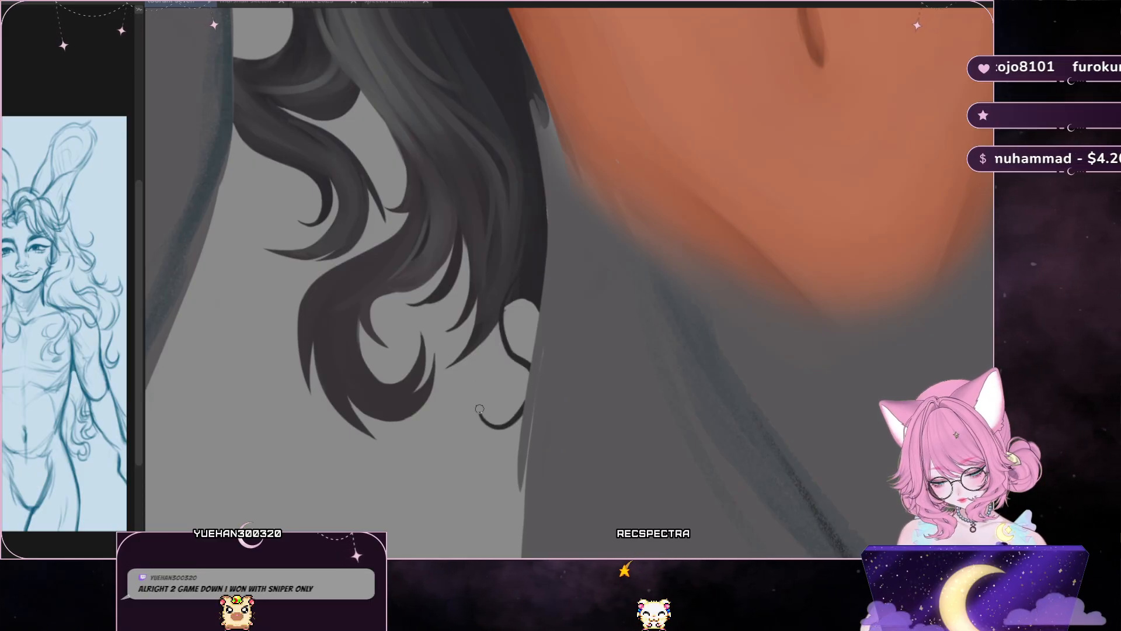
{"action": "left_click_drag", "start_coordinate": [526, 373], "coordinate": [519, 416]}
{"action": "key", "text": "ctrl+z"}
{"action": "left_click_drag", "start_coordinate": [499, 299], "coordinate": [519, 425]}
{"action": "key", "text": "ctrl+z"}
- Paint a dark tapering strand curving down from the back hair to the hip edge, fill its body and add a thin outer strand
{"action": "left_click_drag", "start_coordinate": [501, 300], "coordinate": [524, 409]}
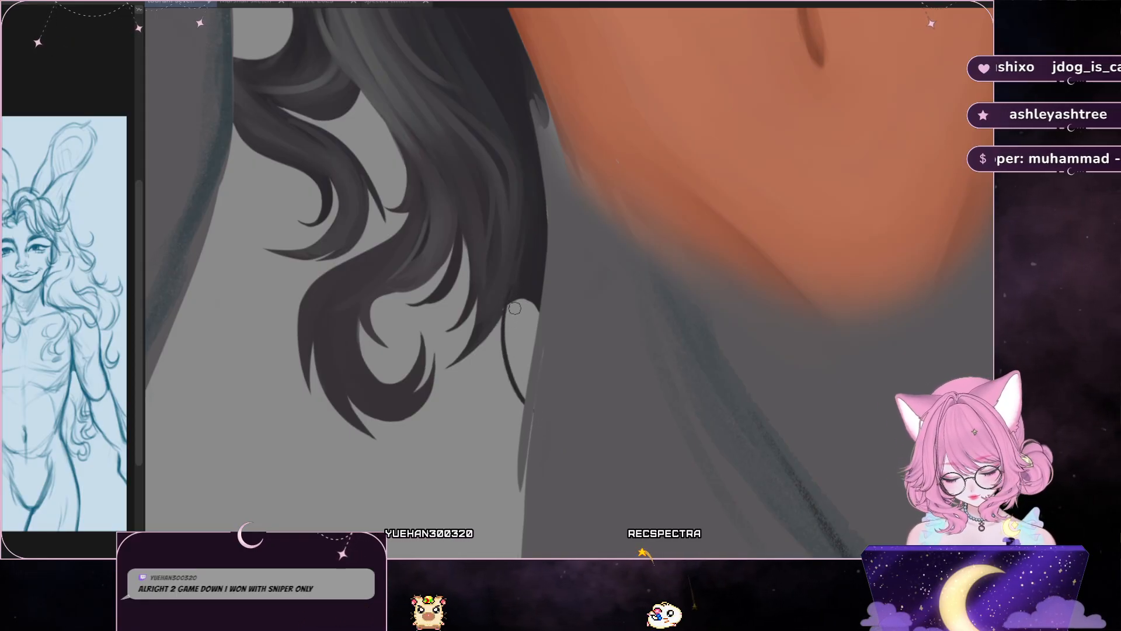
{"action": "left_click_drag", "start_coordinate": [507, 339], "coordinate": [524, 399]}
{"action": "mouse_move", "coordinate": [516, 336]}
{"action": "left_mouse_down"}
{"action": "mouse_move", "coordinate": [537, 367]}
{"action": "mouse_move", "coordinate": [538, 305]}
{"action": "mouse_move", "coordinate": [515, 334]}
{"action": "mouse_move", "coordinate": [516, 297]}
{"action": "mouse_move", "coordinate": [528, 400]}
{"action": "mouse_move", "coordinate": [511, 332]}
{"action": "left_mouse_up"}
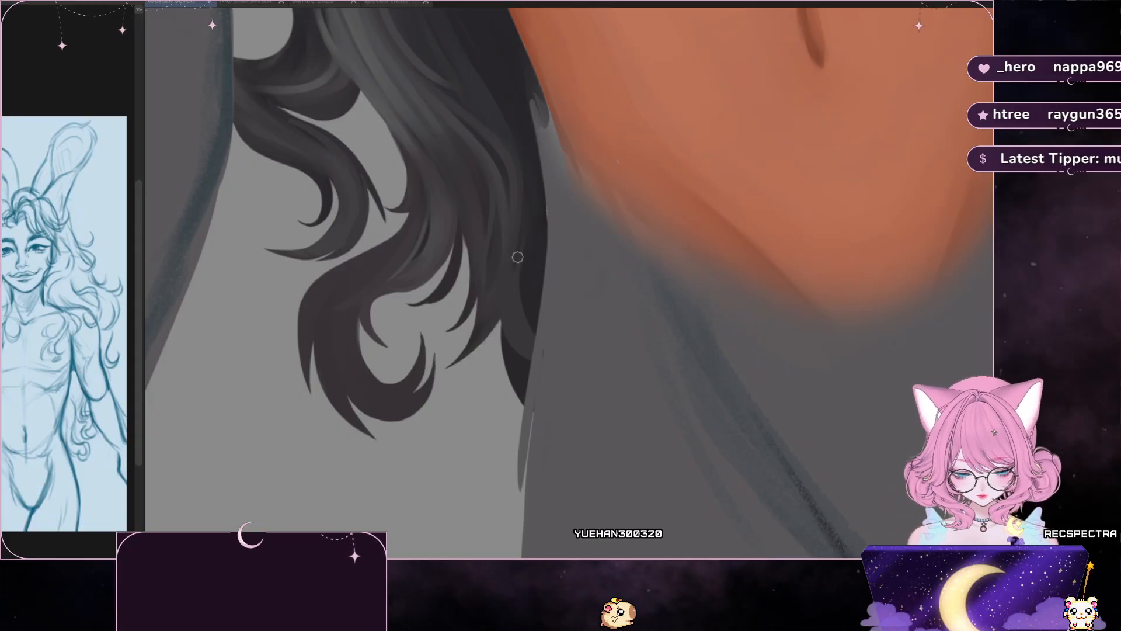
{"action": "key", "text": "m"}
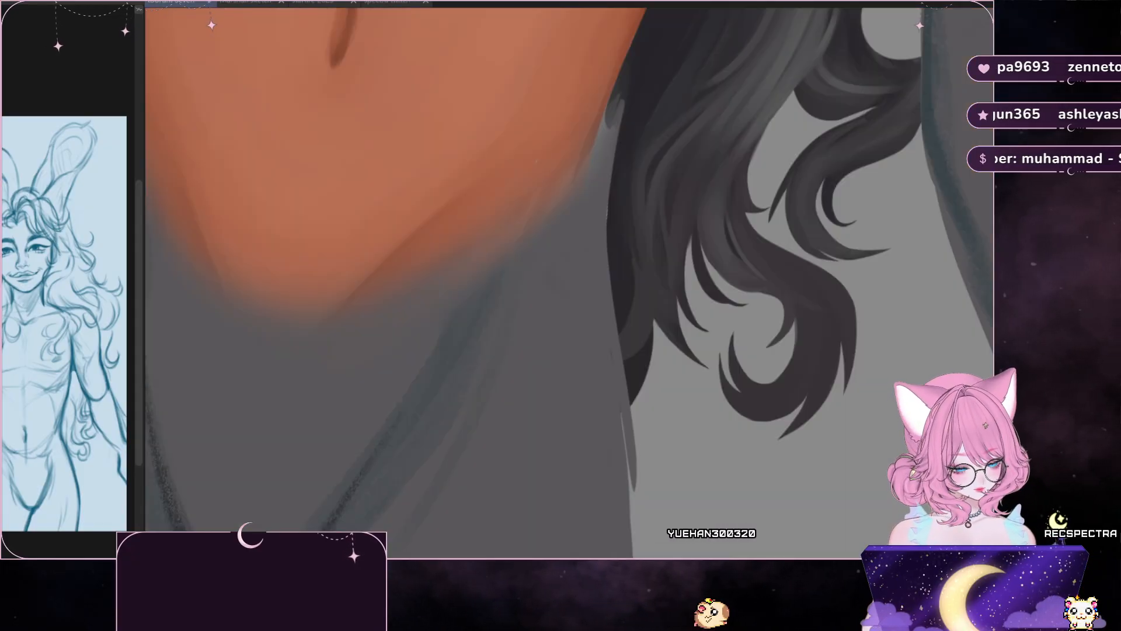
{"action": "key", "text": "m"}
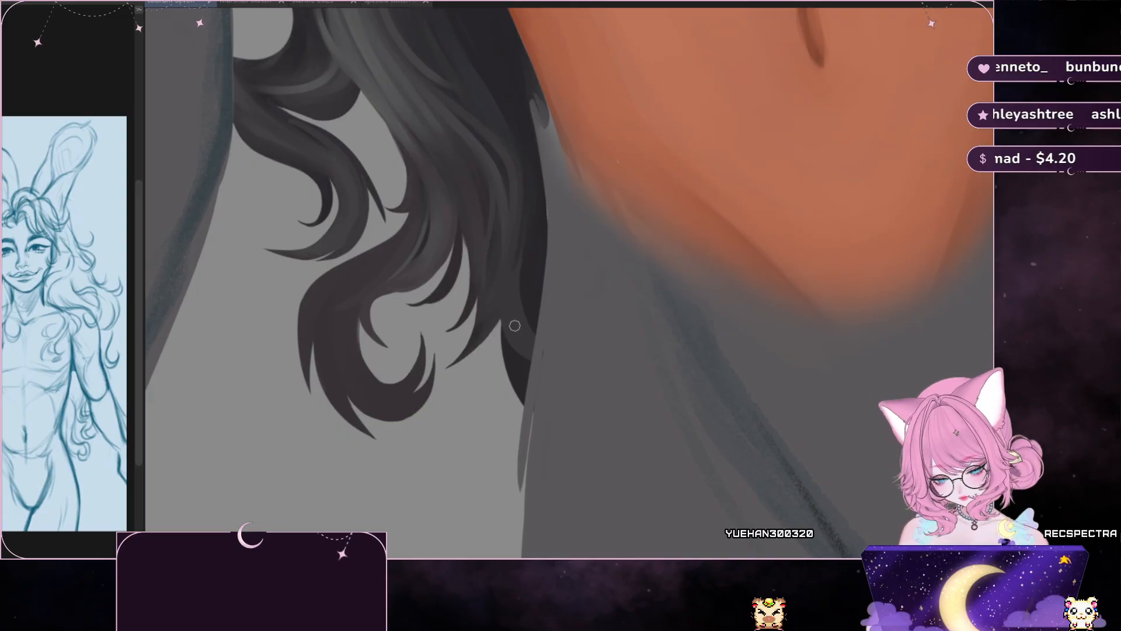
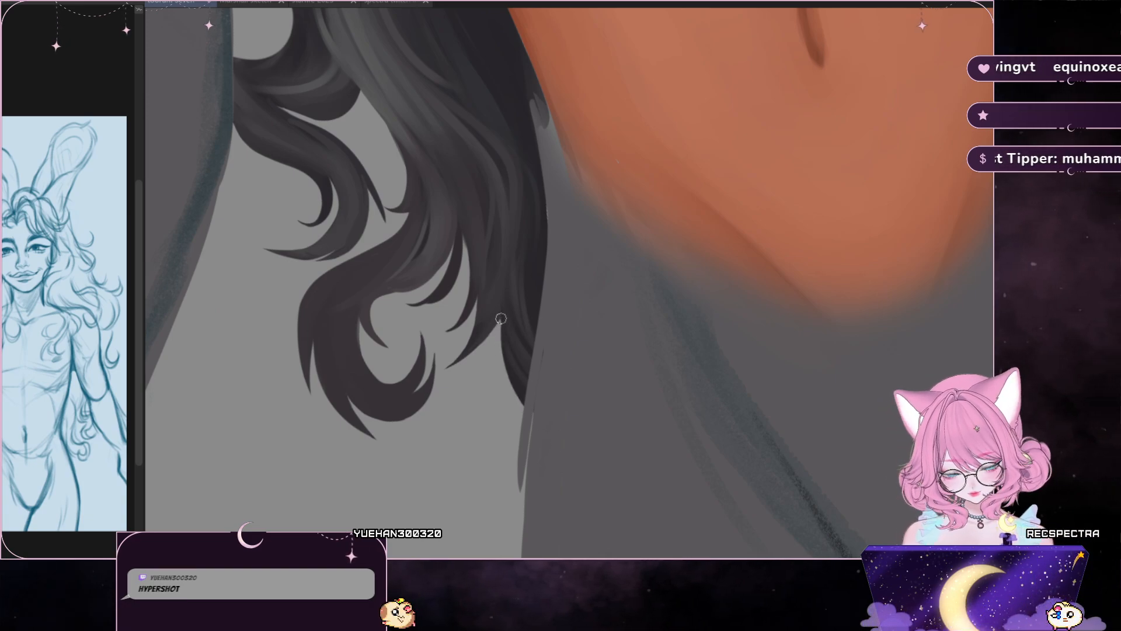
{"action": "left_click_drag", "start_coordinate": [500, 321], "coordinate": [528, 412]}
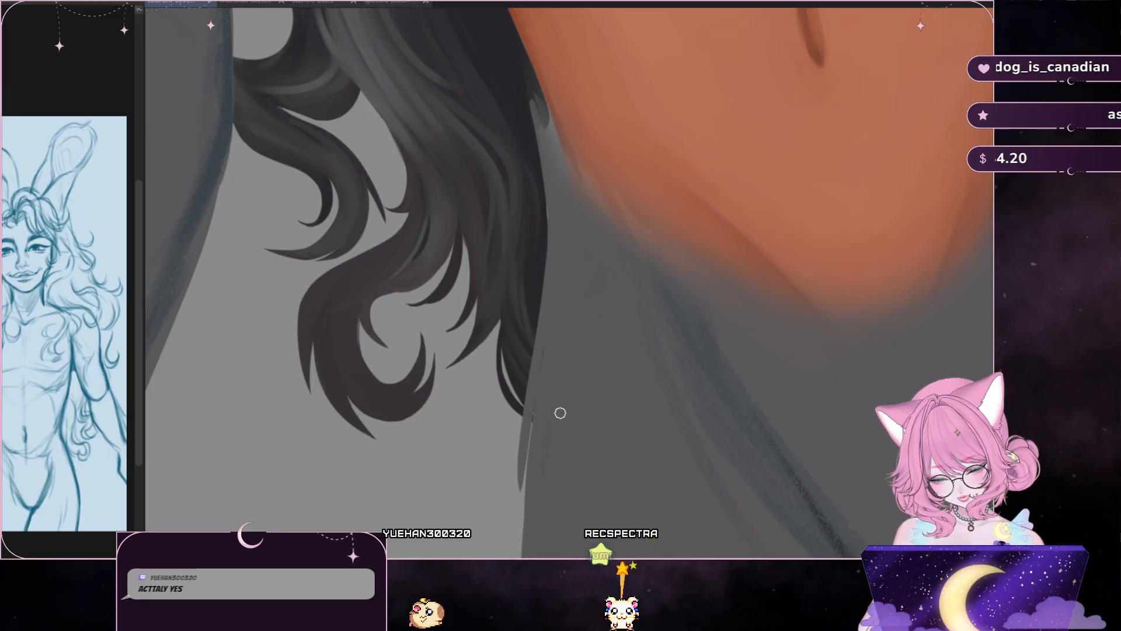
{"action": "left_click_drag", "start_coordinate": [523, 408], "coordinate": [525, 440]}
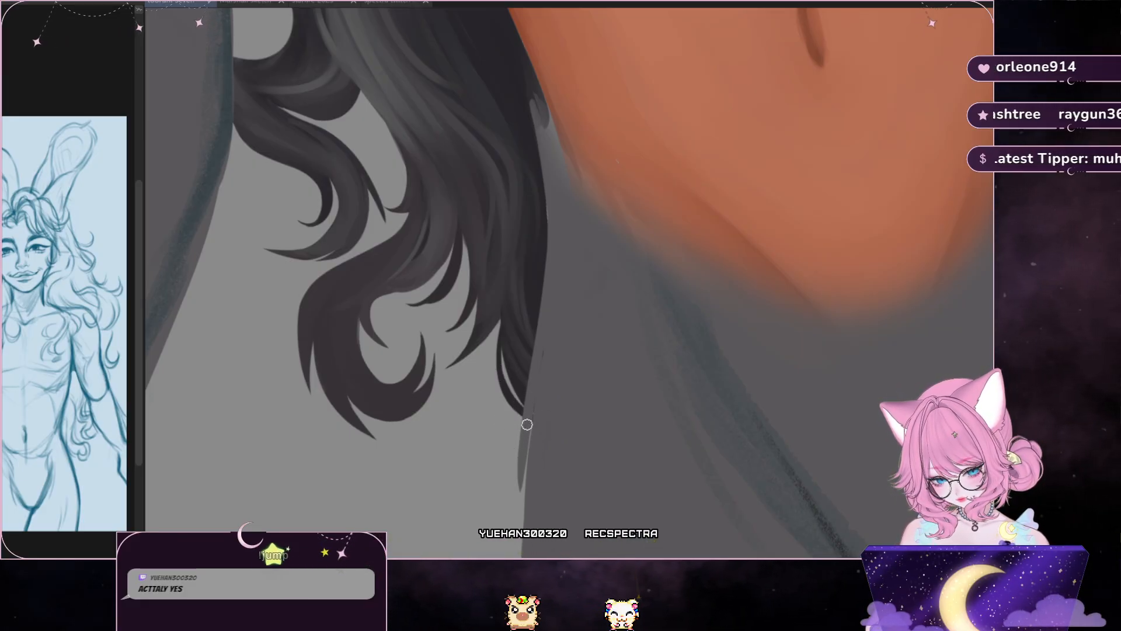
{"action": "left_click_drag", "start_coordinate": [507, 427], "coordinate": [519, 446]}
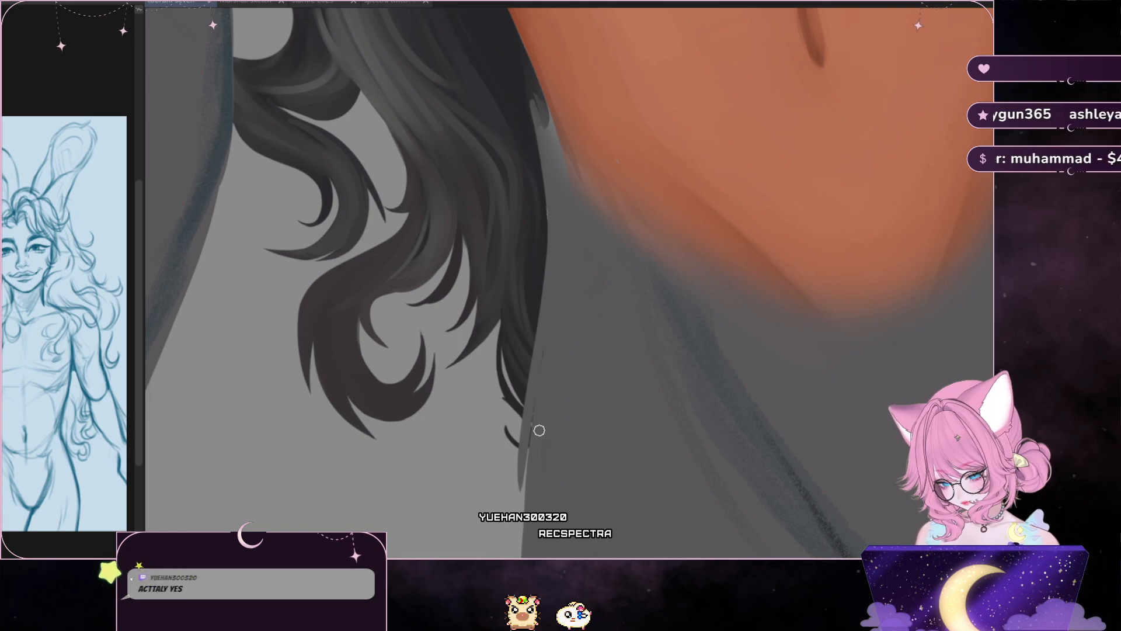
{"action": "mouse_move", "coordinate": [533, 443]}
{"action": "left_mouse_down"}
{"action": "mouse_move", "coordinate": [508, 412]}
{"action": "mouse_move", "coordinate": [541, 453]}
{"action": "mouse_move", "coordinate": [508, 409]}
{"action": "mouse_move", "coordinate": [536, 444]}
{"action": "left_mouse_up"}
{"action": "key", "text": "ctrl+z"}
{"action": "key", "text": "ctrl+z"}
{"action": "key", "text": "ctrl+z"}
{"action": "key", "text": "ctrl+z"}
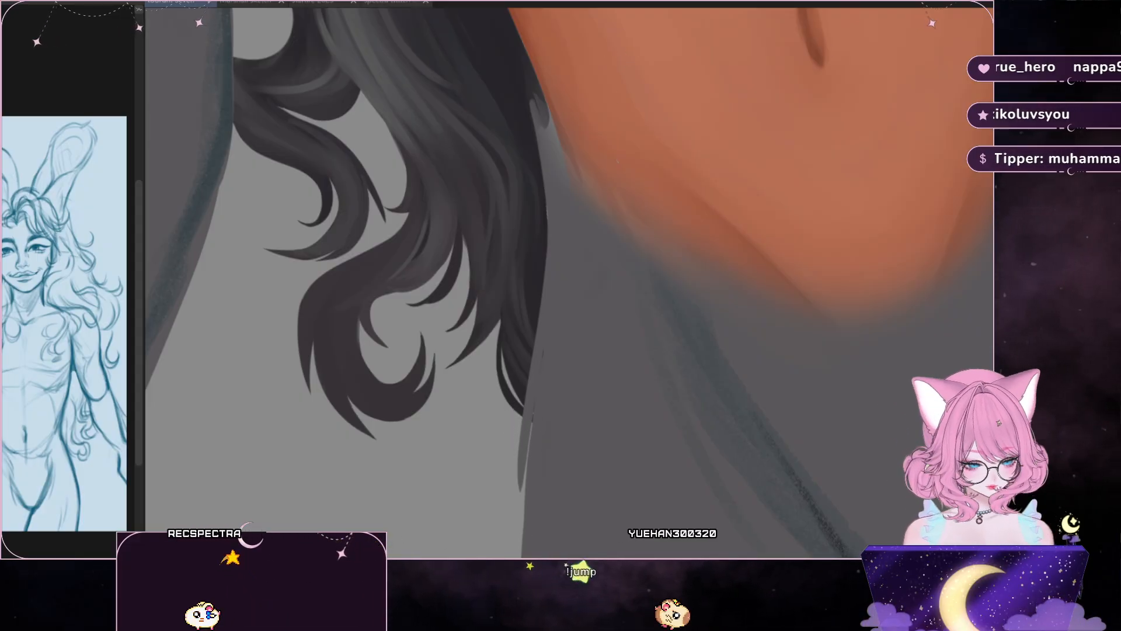
- Flip the canvas back and refine the lower back hair's strands and tips beside the hip
{"action": "key", "text": "h"}
{"action": "left_click_drag", "start_coordinate": [338, 35], "coordinate": [210, 175]}
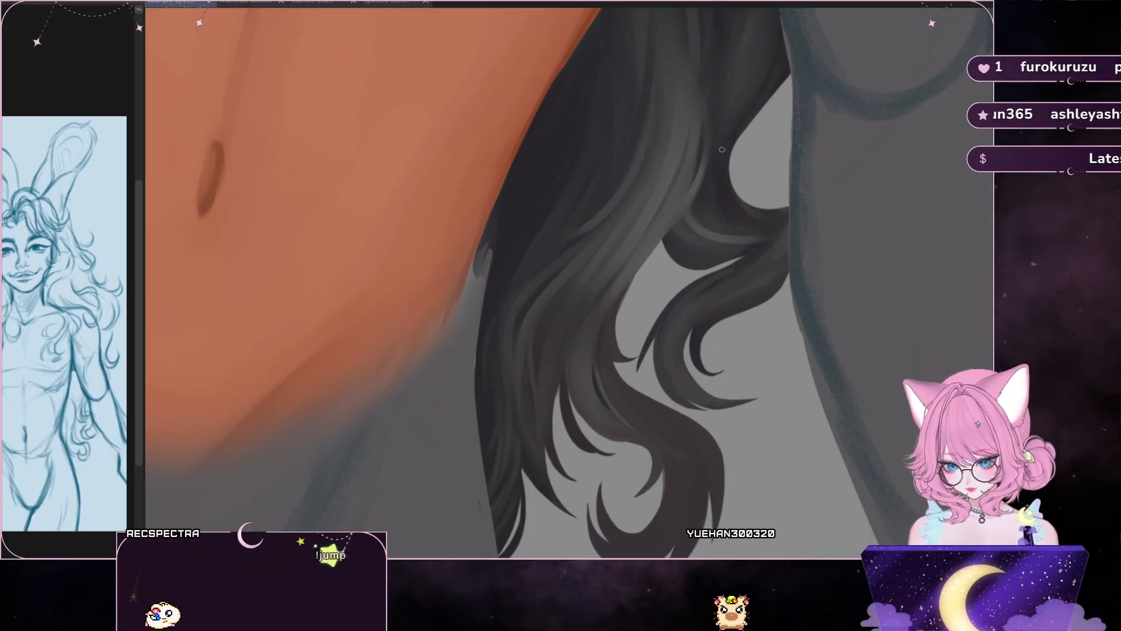
{"action": "scroll", "coordinate": [516, 361], "scroll_direction": "up", "scroll_amount": 2}
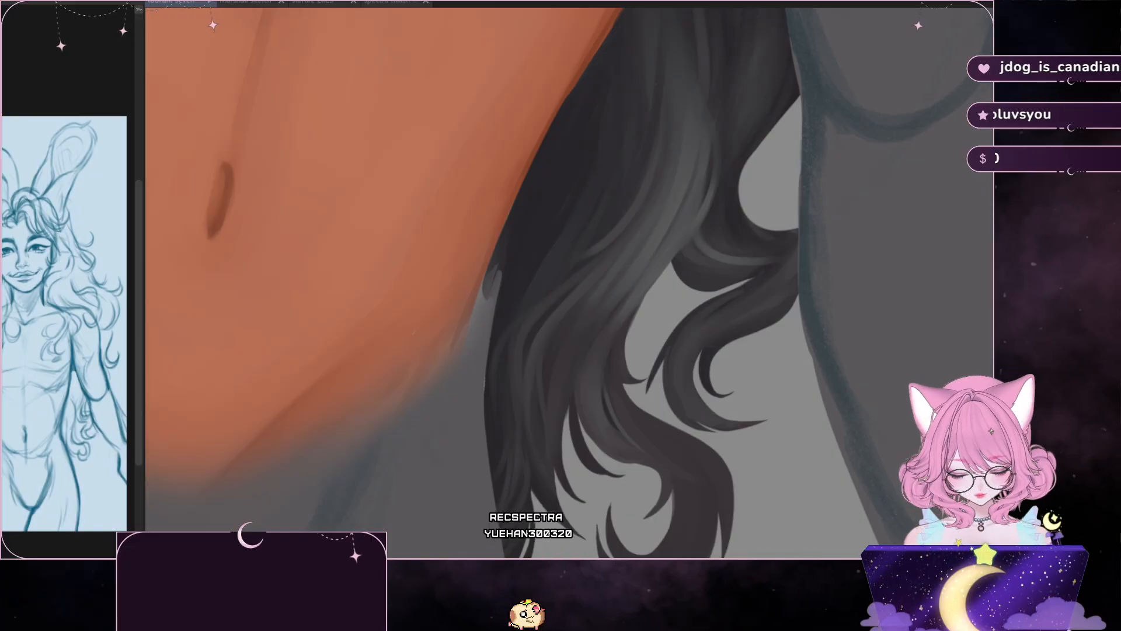
{"action": "mouse_move", "coordinate": [660, 146]}
{"action": "left_mouse_down"}
{"action": "mouse_move", "coordinate": [432, 146]}
{"action": "mouse_move", "coordinate": [590, 140]}
{"action": "left_mouse_up"}
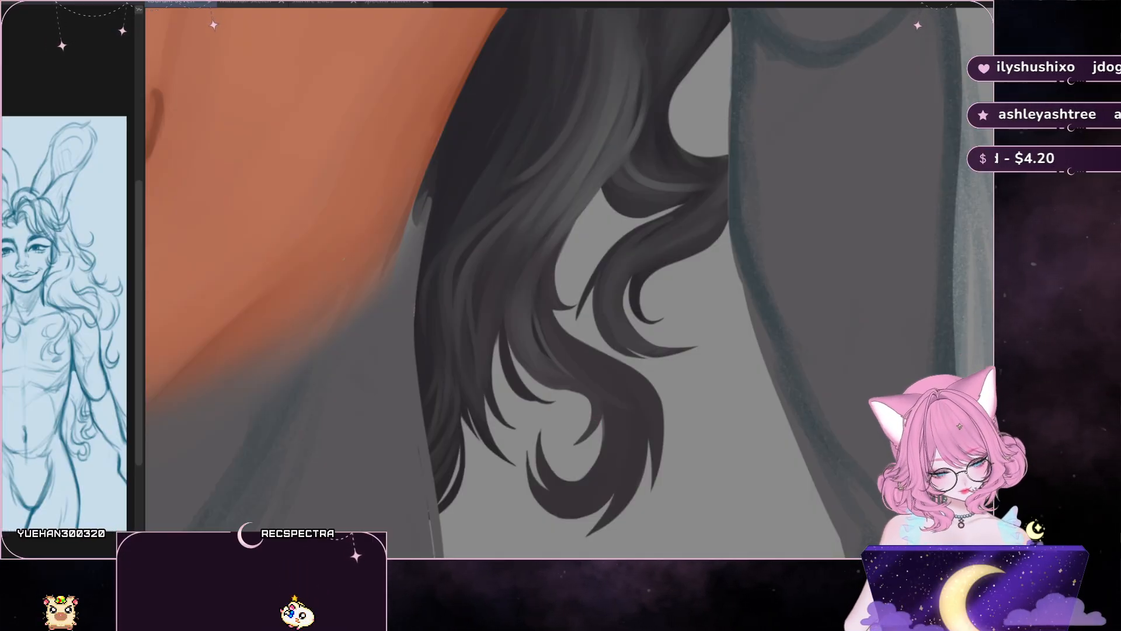
{"action": "mouse_move", "coordinate": [489, 410]}
{"action": "left_mouse_down"}
{"action": "mouse_move", "coordinate": [516, 472]}
{"action": "mouse_move", "coordinate": [492, 416]}
{"action": "left_mouse_up"}
{"action": "left_click", "coordinate": [387, 498]}
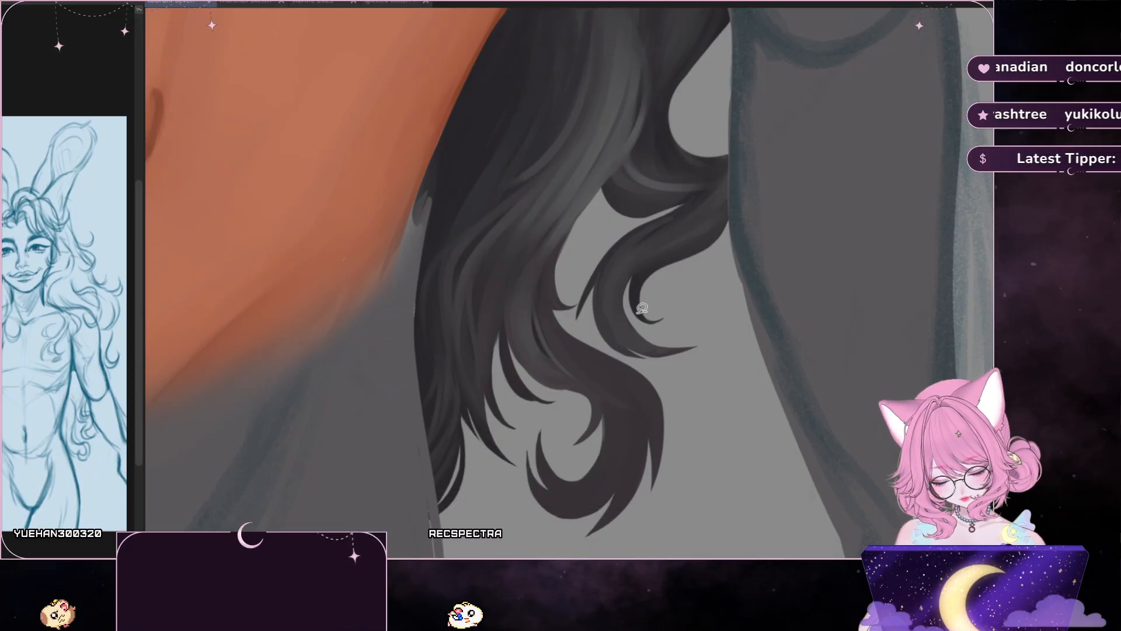
- Review the hair across the whole torso and both arms, and straighten the rotated canvas
{"action": "left_click_drag", "start_coordinate": [710, 254], "coordinate": [774, 342]}
{"action": "scroll", "coordinate": [526, 280], "scroll_direction": "down", "scroll_amount": 5}
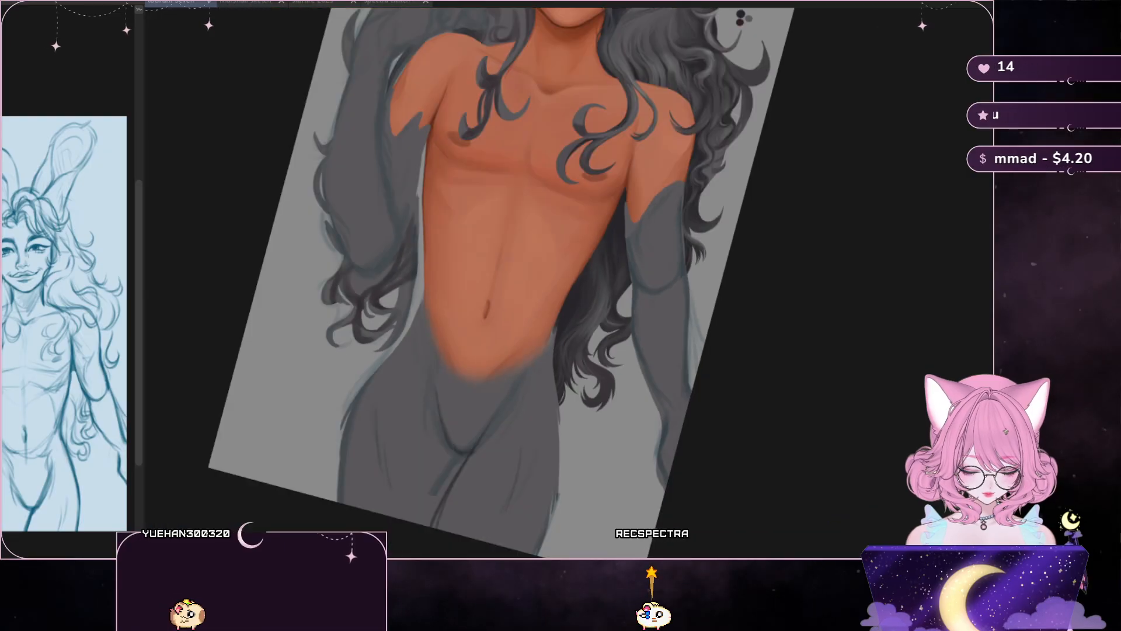
{"action": "scroll", "coordinate": [444, 280], "scroll_direction": "up", "scroll_amount": 1}
{"action": "scroll", "coordinate": [444, 280], "scroll_direction": "up", "scroll_amount": 3}
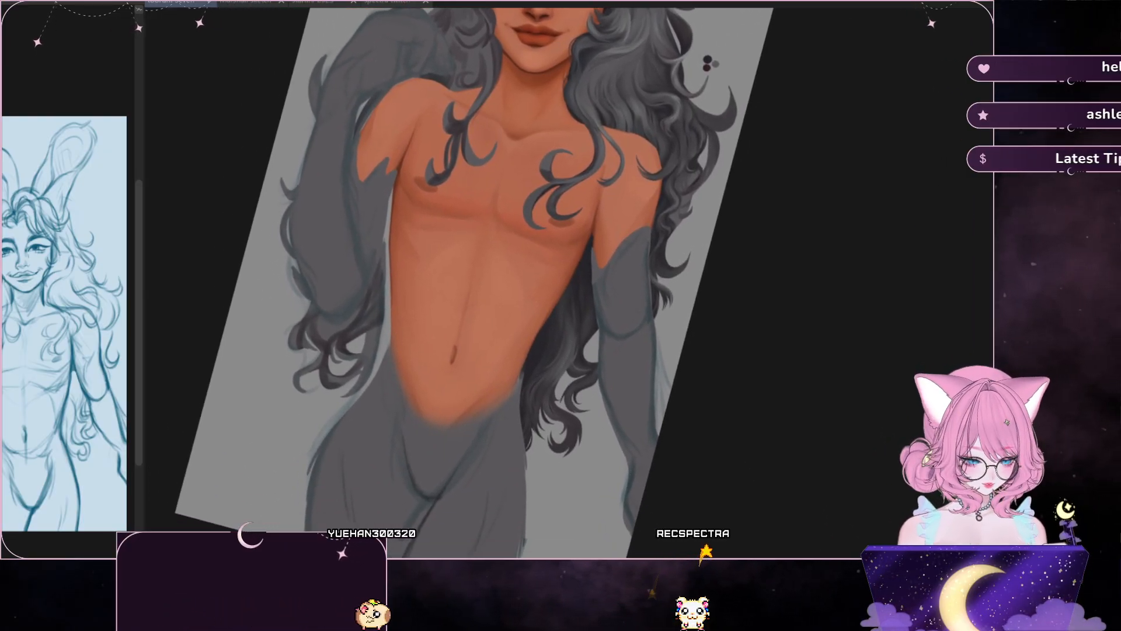
{"action": "key", "text": "minus"}
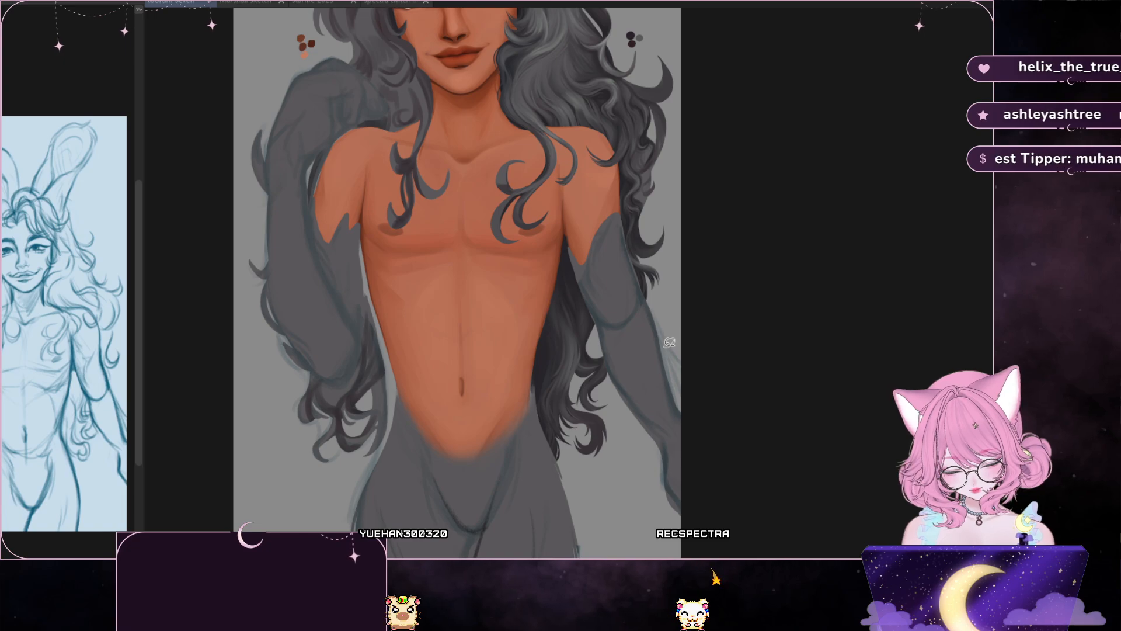
- Review the hair around the face, shoulders and torso, and inspect the lower curls beside the hip up close
{"action": "scroll", "coordinate": [669, 342], "scroll_direction": "up", "scroll_amount": 3}
{"action": "left_click_drag", "start_coordinate": [438, 292], "coordinate": [774, 462]}
{"action": "left_click_drag", "start_coordinate": [572, 64], "coordinate": [622, 549]}
{"action": "left_click_drag", "start_coordinate": [584, 467], "coordinate": [645, 399]}
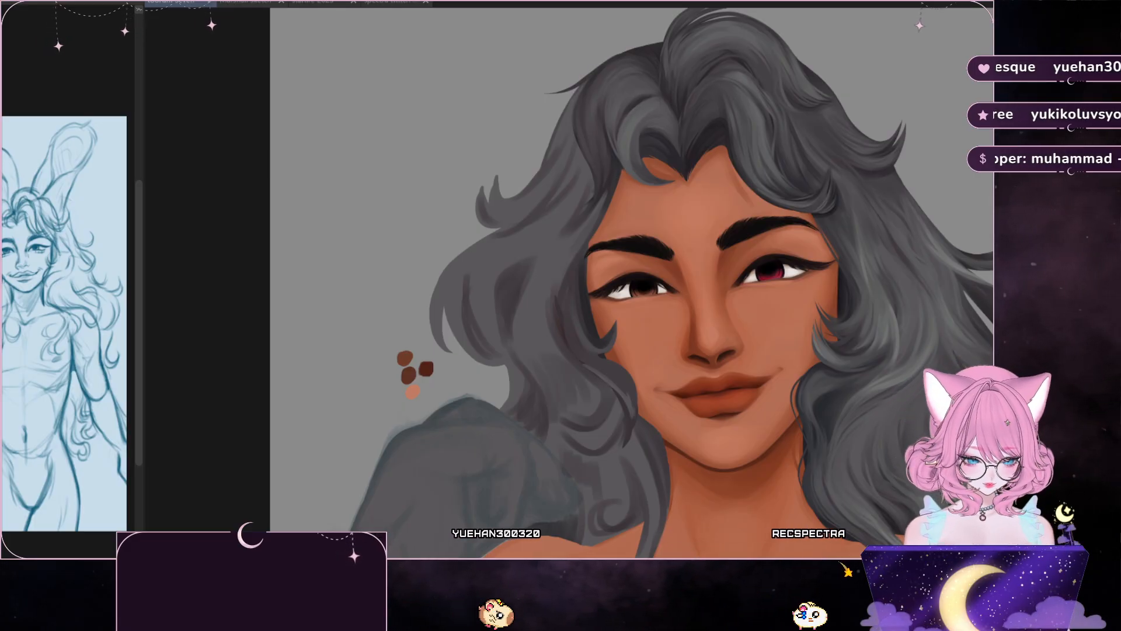
{"action": "left_click_drag", "start_coordinate": [643, 155], "coordinate": [608, 79]}
{"action": "left_click_drag", "start_coordinate": [677, 316], "coordinate": [397, 432]}
{"action": "left_click_drag", "start_coordinate": [584, 540], "coordinate": [403, 53]}
{"action": "left_click_drag", "start_coordinate": [438, 292], "coordinate": [489, 293]}
{"action": "left_click_drag", "start_coordinate": [409, 496], "coordinate": [533, 222]}
{"action": "left_click_drag", "start_coordinate": [409, 146], "coordinate": [292, 525]}
{"action": "left_click_drag", "start_coordinate": [292, 116], "coordinate": [671, 526]}
{"action": "left_click_drag", "start_coordinate": [584, 497], "coordinate": [152, 385]}
{"action": "left_click_drag", "start_coordinate": [408, 537], "coordinate": [490, 30]}
{"action": "left_click_drag", "start_coordinate": [438, 351], "coordinate": [447, 301]}
{"action": "left_click_drag", "start_coordinate": [739, 445], "coordinate": [712, 377]}
{"action": "scroll", "coordinate": [711, 377], "scroll_direction": "up", "scroll_amount": 3}
{"action": "left_click_drag", "start_coordinate": [485, 350], "coordinate": [404, 181]}
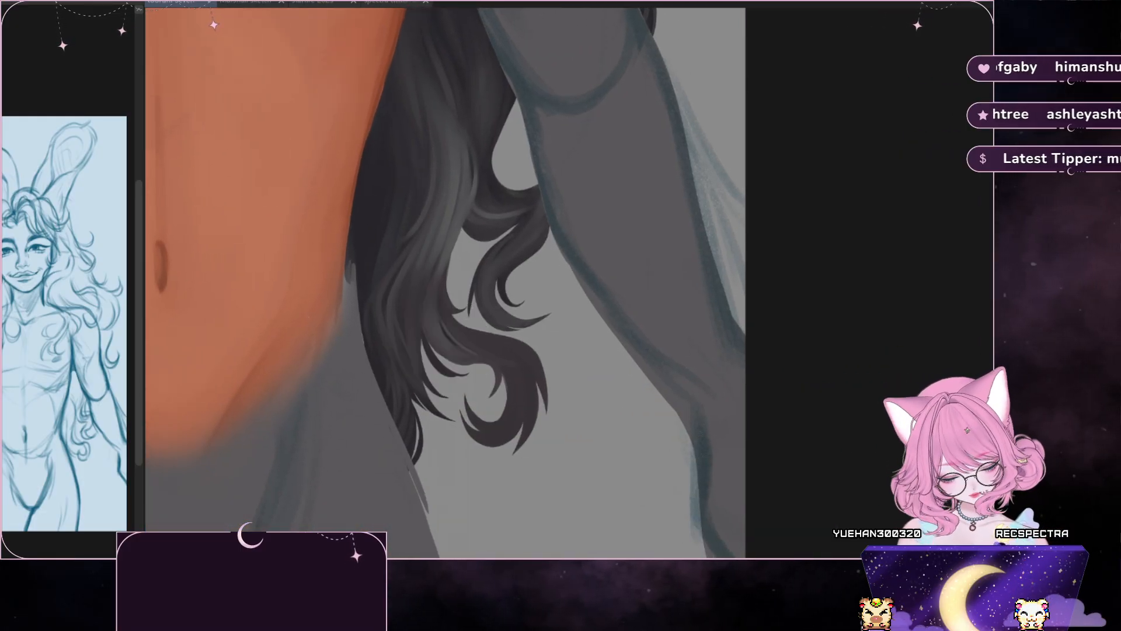
- Refine the large lower curl beside the hip with dark greys sampled from its strands, checking its shape on the mirrored canvas
{"action": "left_click", "coordinate": [427, 348], "text": "alt"}
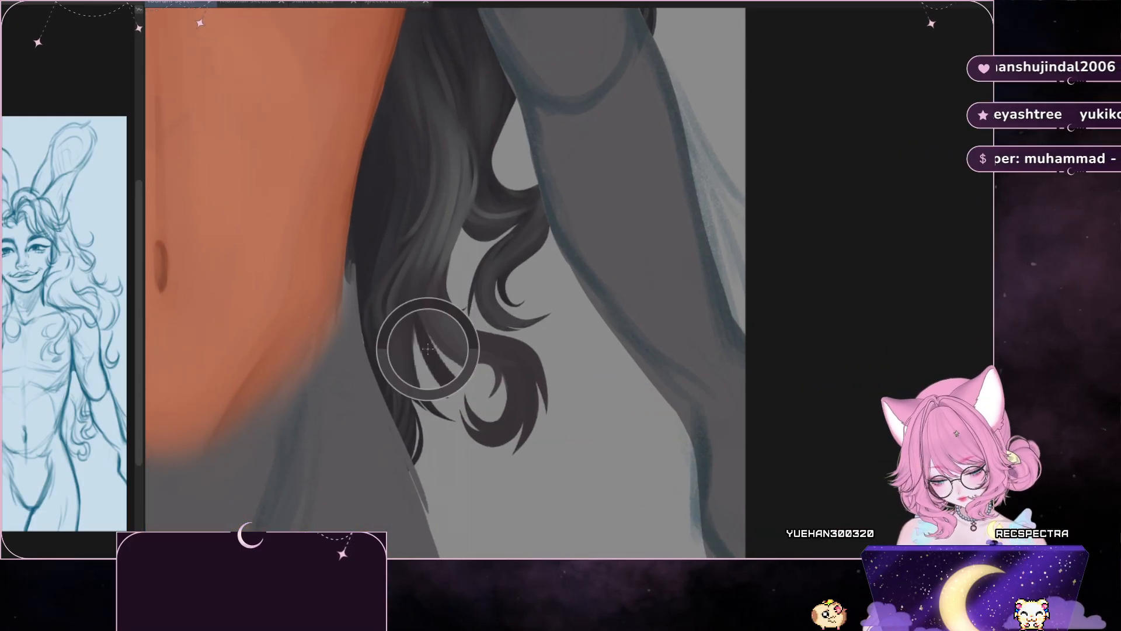
{"action": "left_click", "coordinate": [446, 330], "text": "alt"}
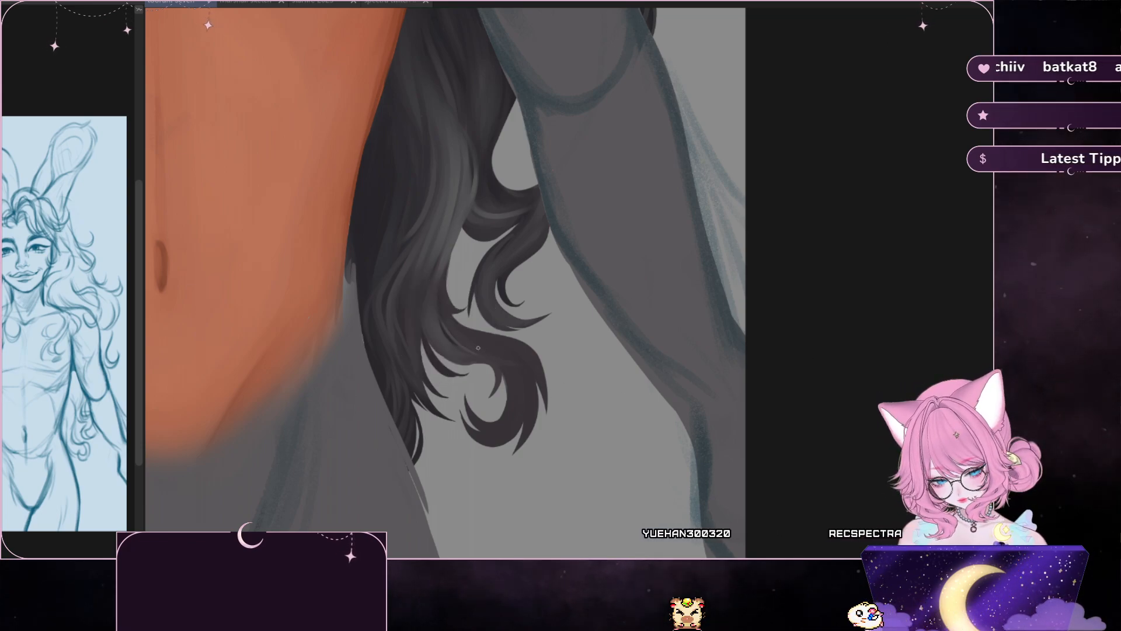
{"action": "left_click", "coordinate": [449, 324], "text": "alt"}
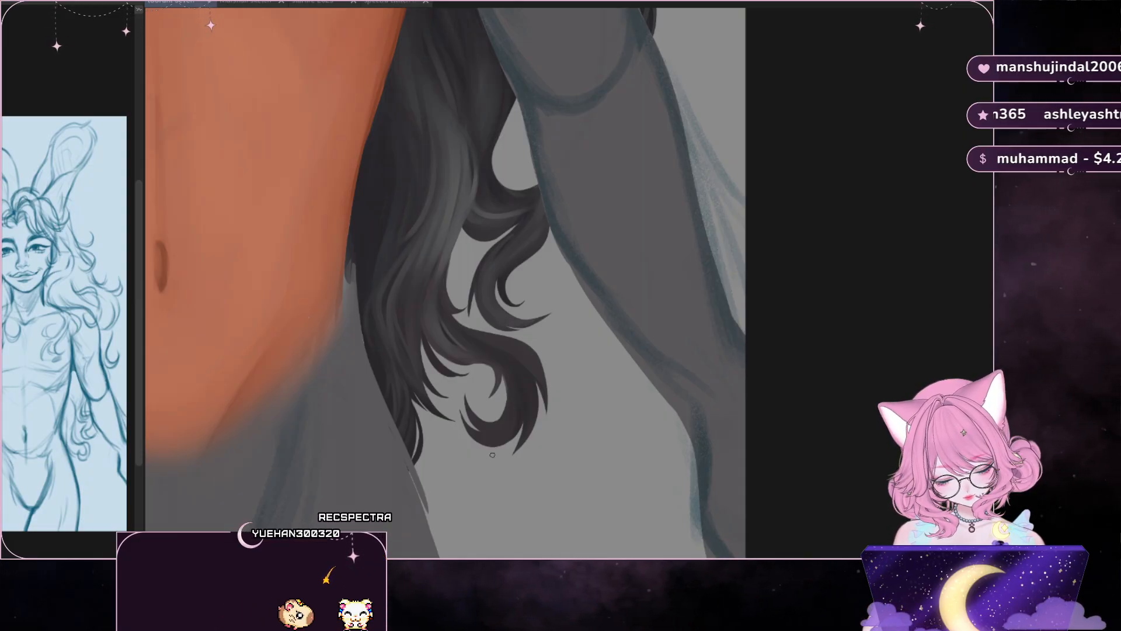
{"action": "key", "text": "m"}
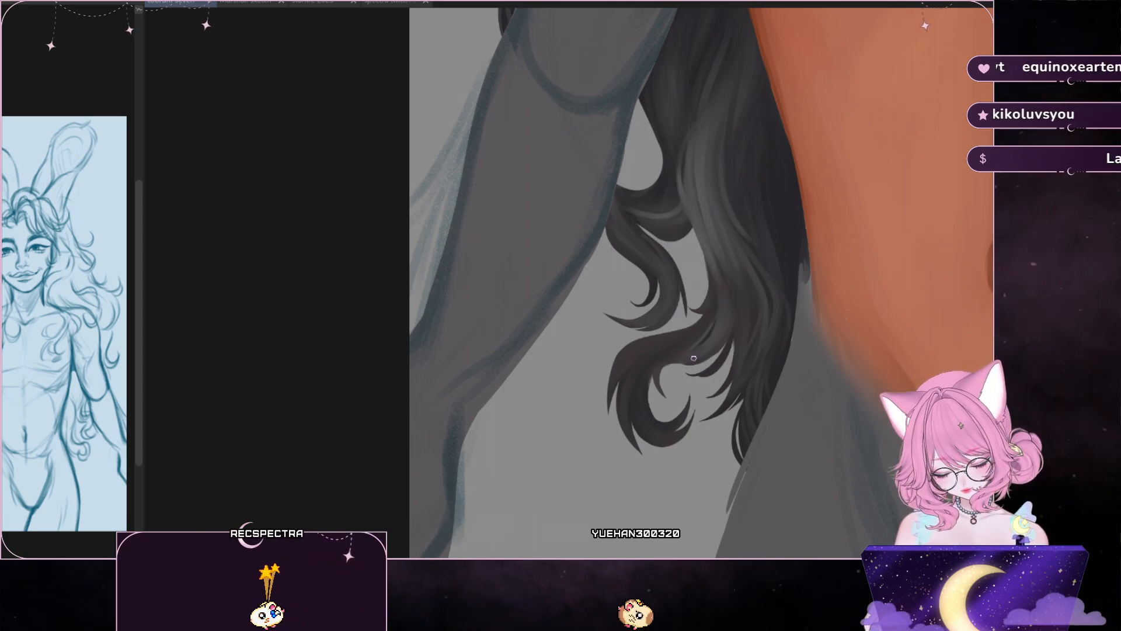
{"action": "key", "text": "m"}
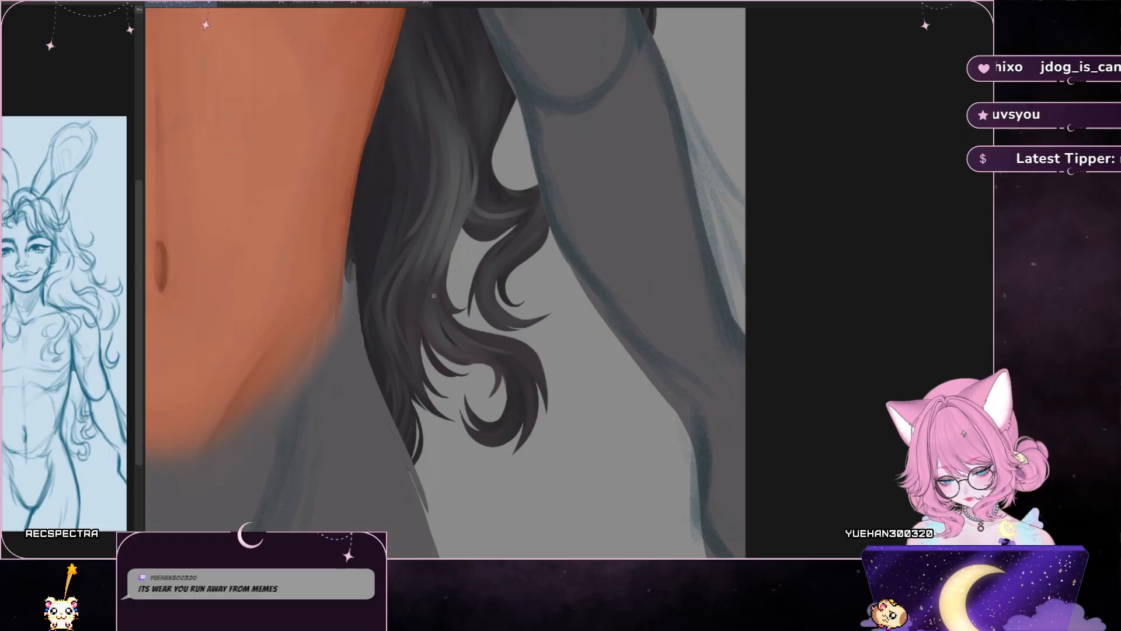
{"action": "left_click", "coordinate": [446, 333], "text": "ctrl"}
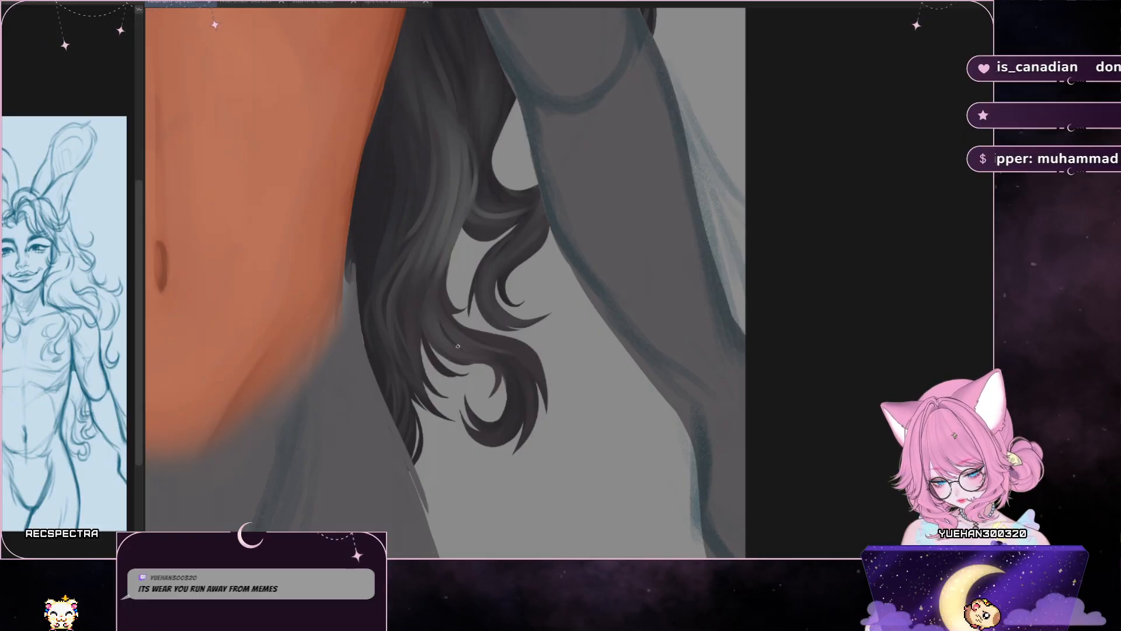
{"action": "left_click", "coordinate": [450, 312], "text": "ctrl"}
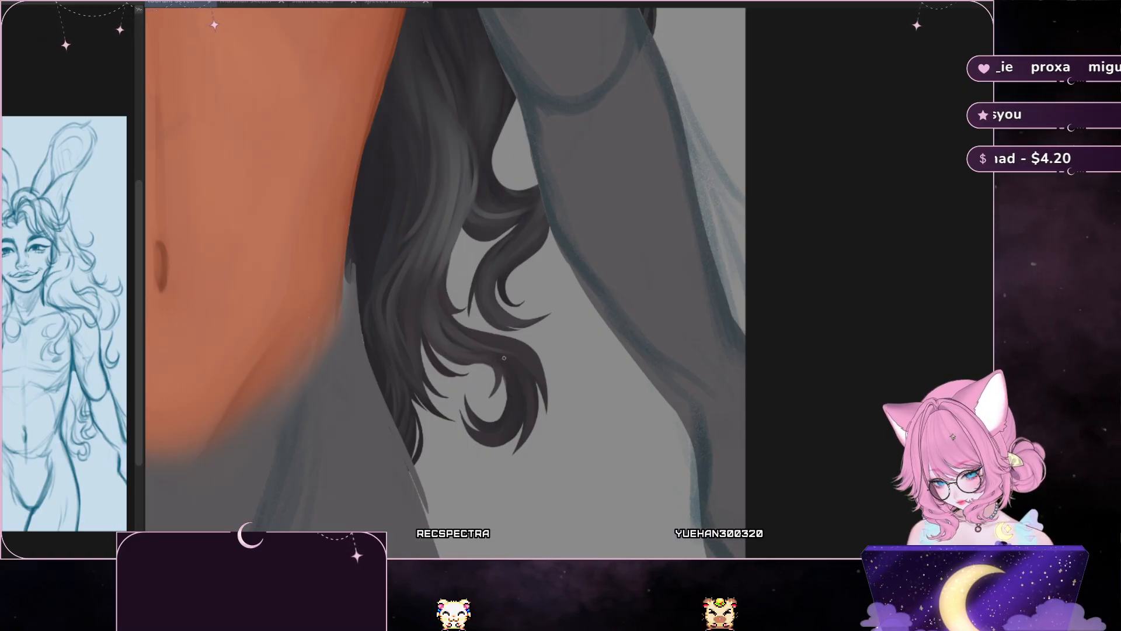
- Lasso a thin sliver along the underside of the large lower curl, clear the selection and rework the curl's inner edge
{"action": "scroll", "coordinate": [489, 337], "scroll_direction": "up", "scroll_amount": 2}
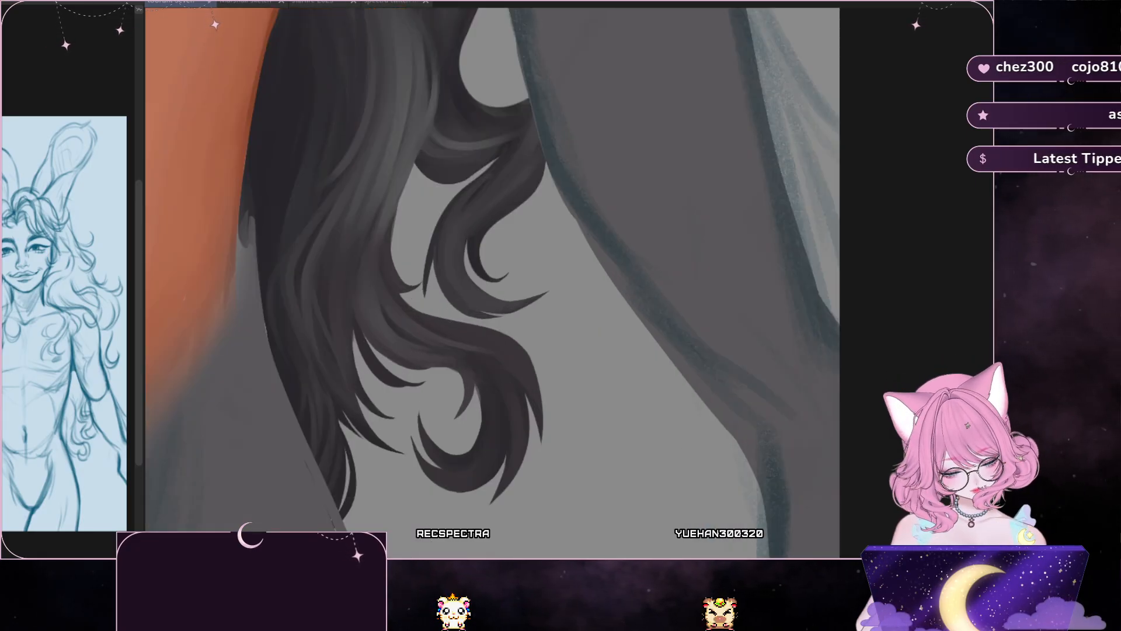
{"action": "mouse_move", "coordinate": [363, 331]}
{"action": "left_mouse_down"}
{"action": "mouse_move", "coordinate": [444, 366]}
{"action": "mouse_move", "coordinate": [400, 364]}
{"action": "mouse_move", "coordinate": [366, 329]}
{"action": "left_mouse_up"}
{"action": "key", "text": "ctrl+d"}
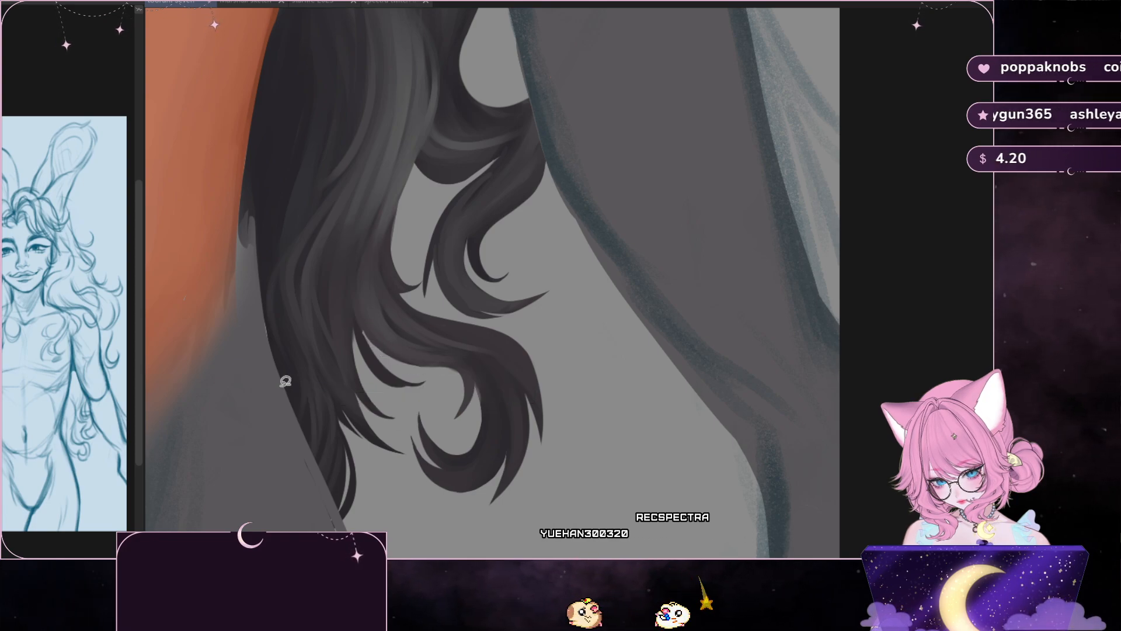
{"action": "key", "text": "ctrl+z"}
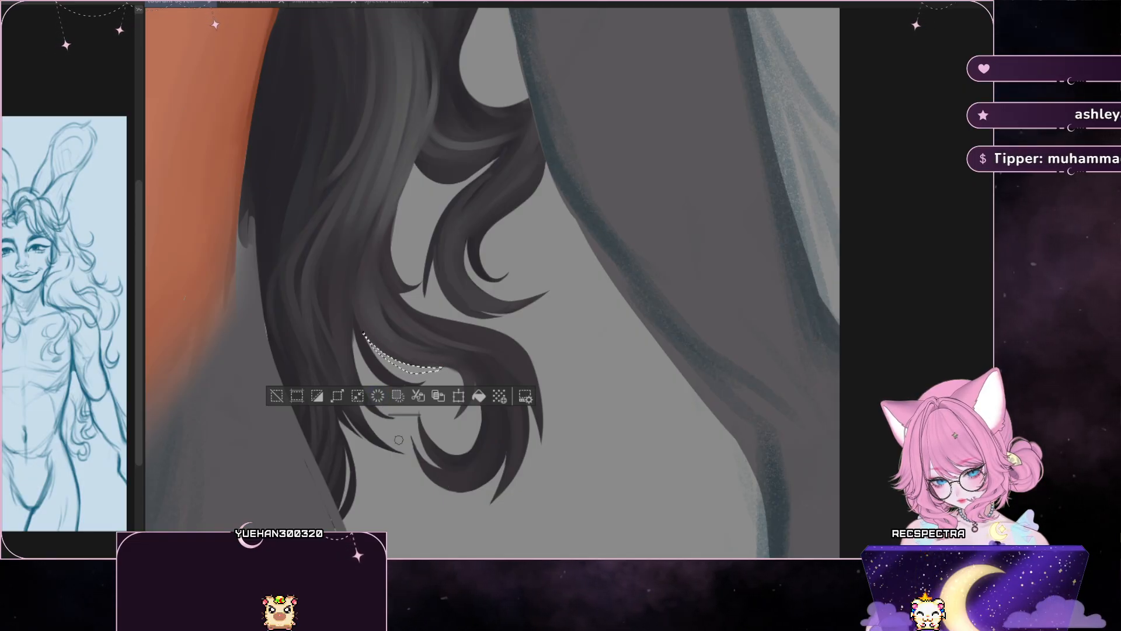
{"action": "left_click", "coordinate": [276, 396]}
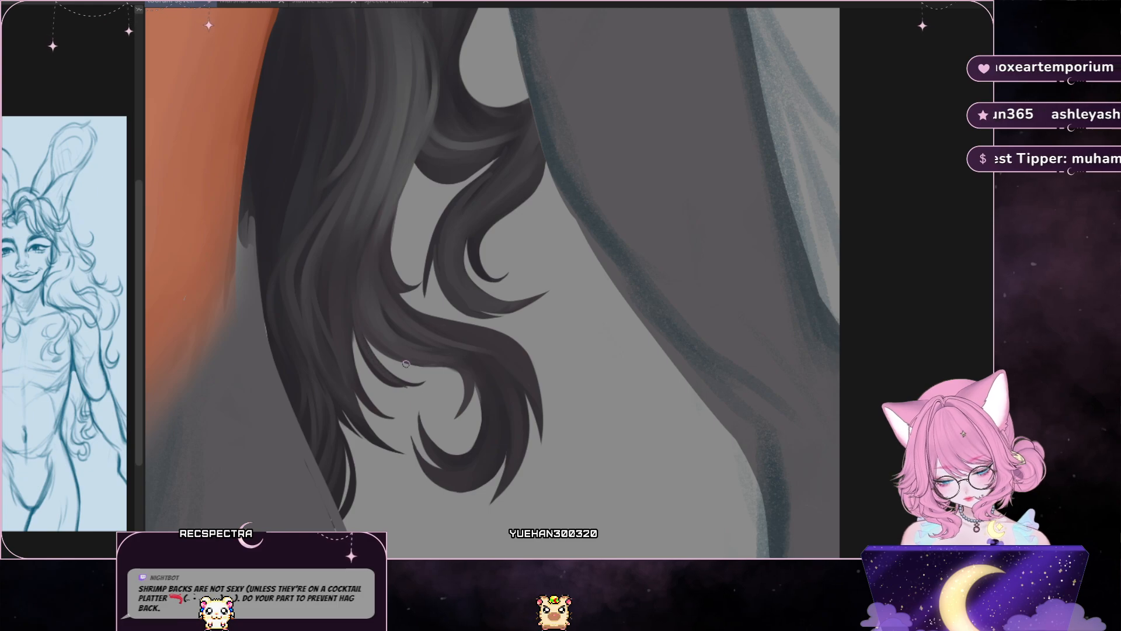
{"action": "left_click_drag", "start_coordinate": [407, 365], "coordinate": [357, 320]}
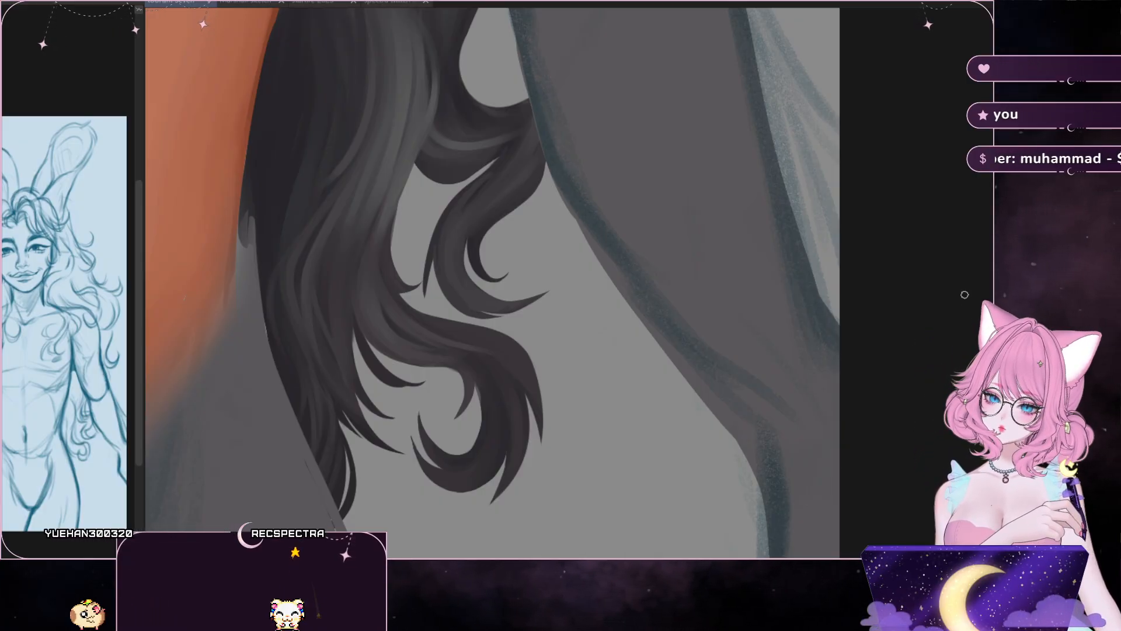
- Mirror the canvas, refine the back strands where they split into the lower curls, and mirror it back
{"action": "key", "text": "m"}
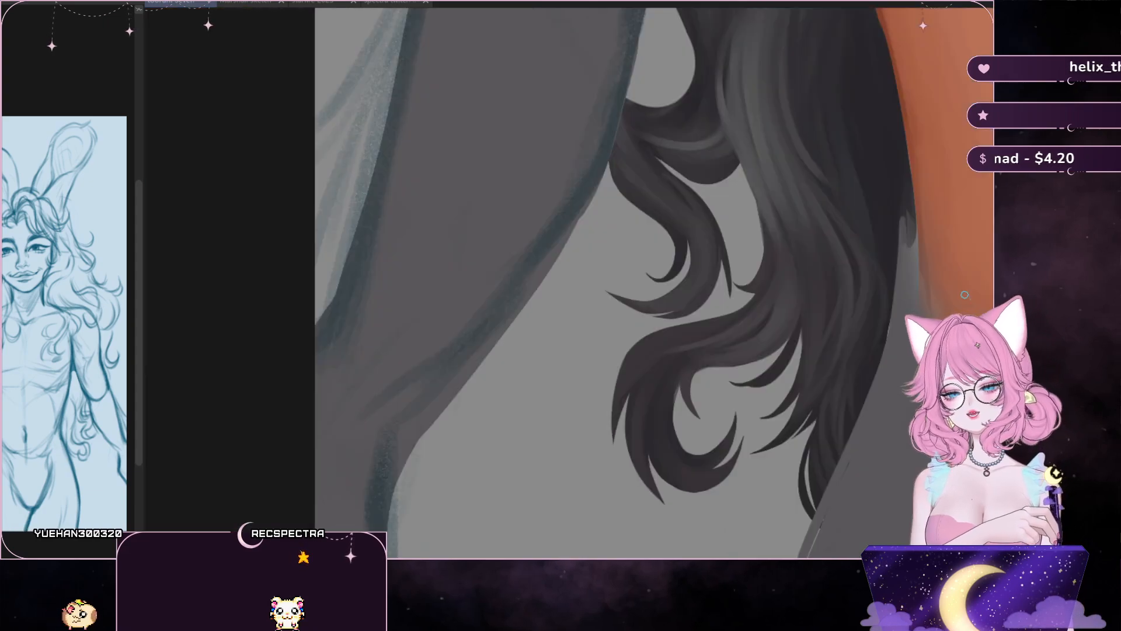
{"action": "scroll", "coordinate": [965, 294], "scroll_direction": "up", "scroll_amount": 1}
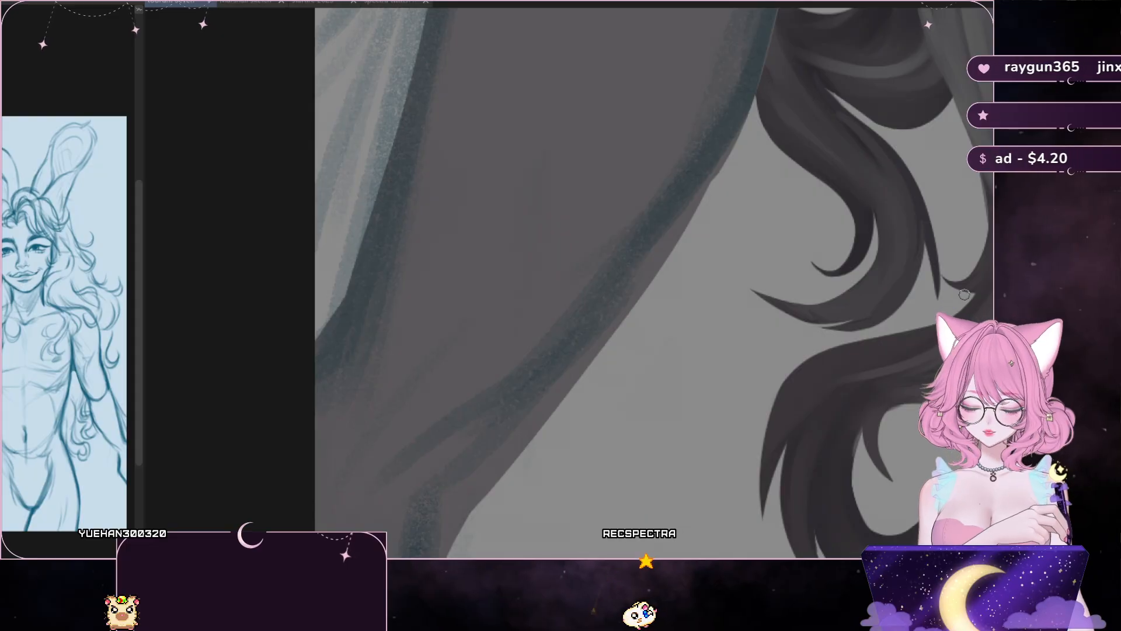
{"action": "left_click_drag", "start_coordinate": [964, 295], "coordinate": [588, 308]}
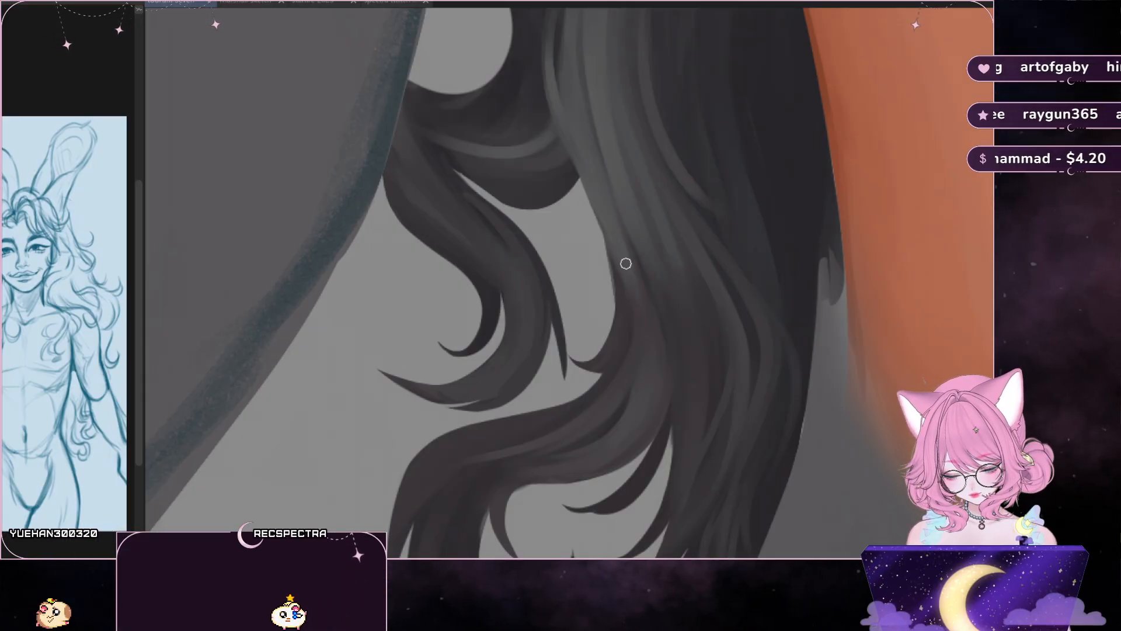
{"action": "scroll", "coordinate": [718, 310], "scroll_direction": "down", "scroll_amount": 2}
{"action": "key", "text": "h"}
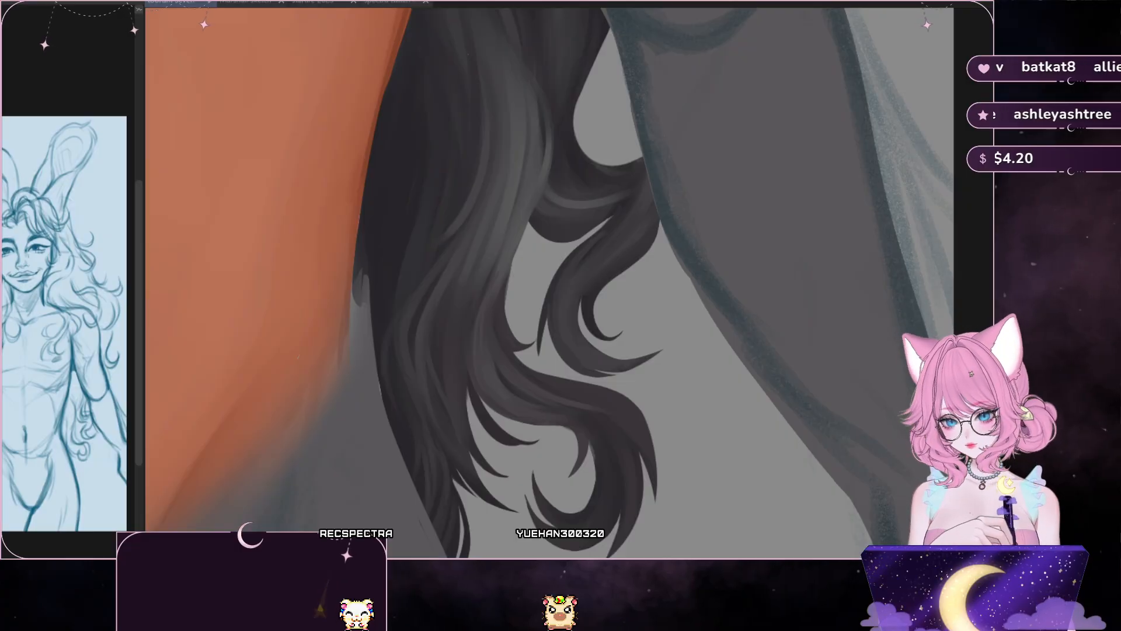
- Review the hair against the whole figure and examine the back hair between the waist and the arm
{"action": "scroll", "coordinate": [699, 282], "scroll_direction": "down", "scroll_amount": 10}
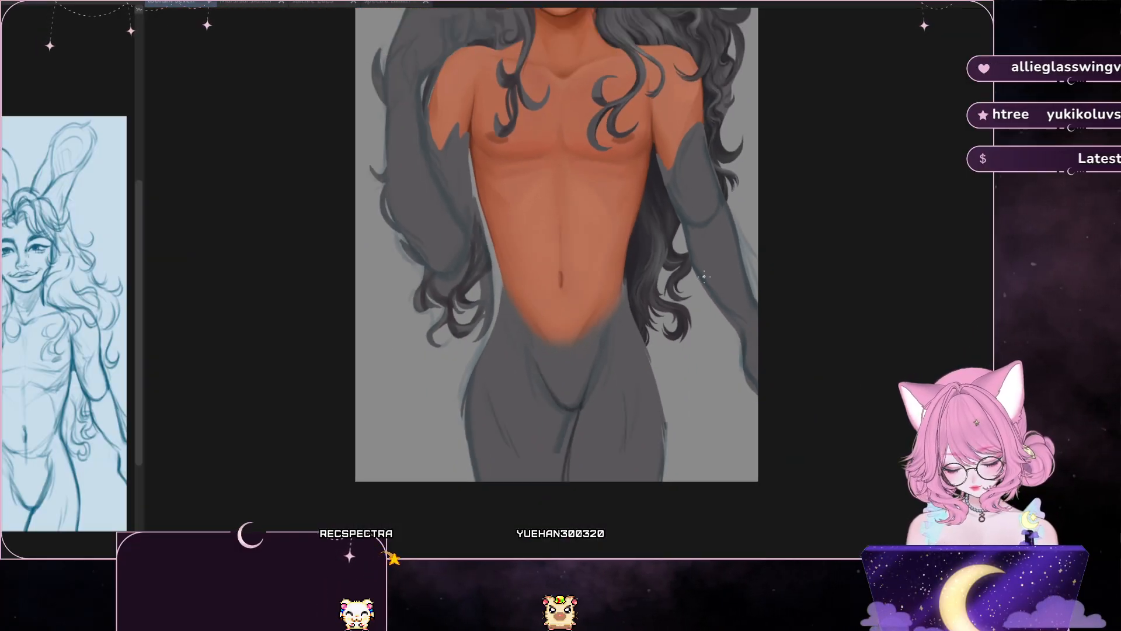
{"action": "scroll", "coordinate": [577, 259], "scroll_direction": "up", "scroll_amount": 5}
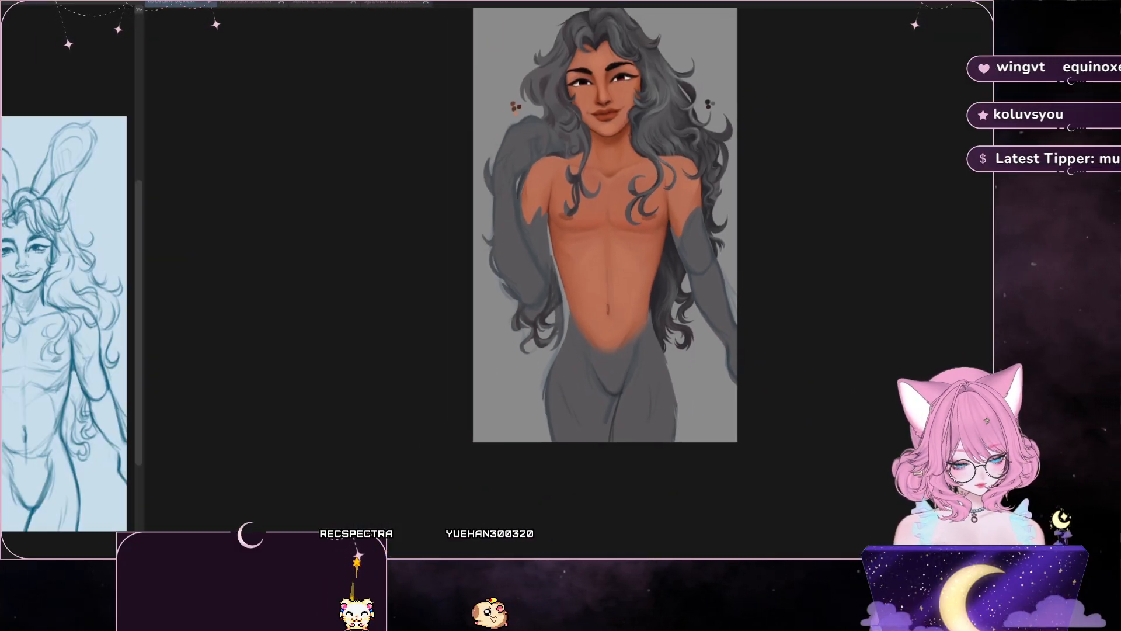
{"action": "scroll", "coordinate": [575, 280], "scroll_direction": "up", "scroll_amount": 3}
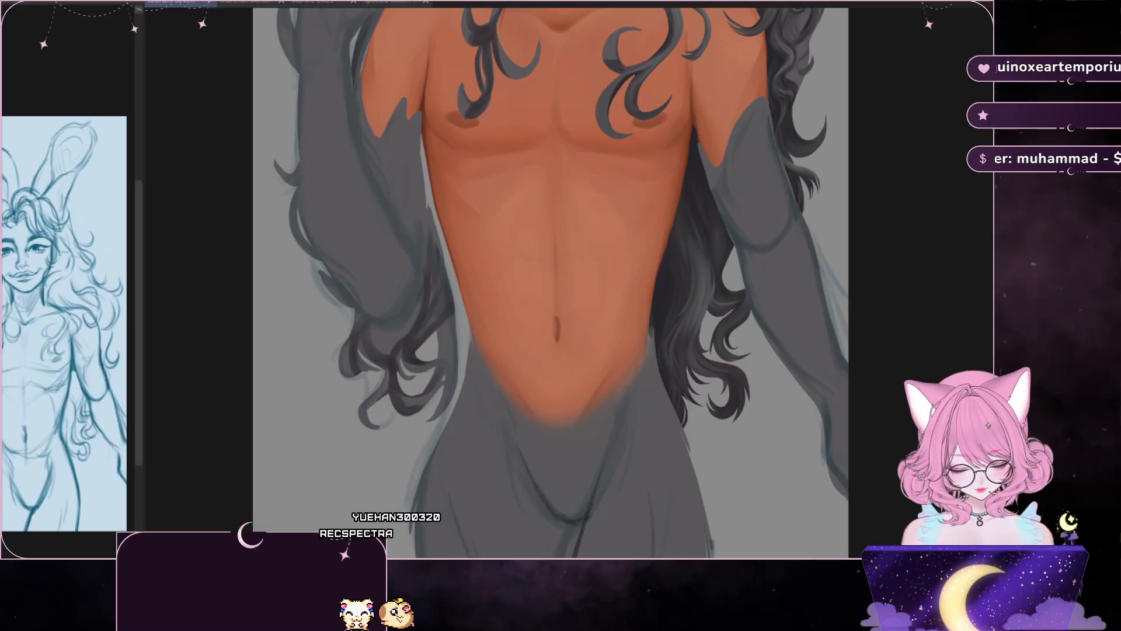
{"action": "scroll", "coordinate": [575, 281], "scroll_direction": "up", "scroll_amount": 3}
{"action": "scroll", "coordinate": [679, 342], "scroll_direction": "down", "scroll_amount": 2}
{"action": "scroll", "coordinate": [680, 342], "scroll_direction": "up", "scroll_amount": 3}
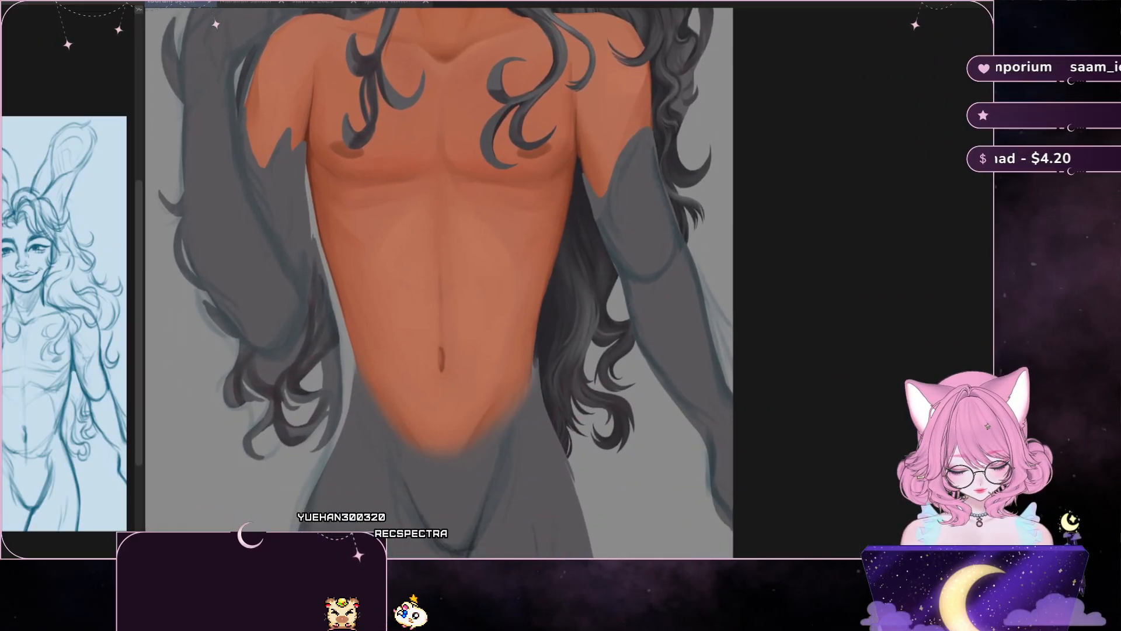
{"action": "scroll", "coordinate": [679, 342], "scroll_direction": "up", "scroll_amount": 2}
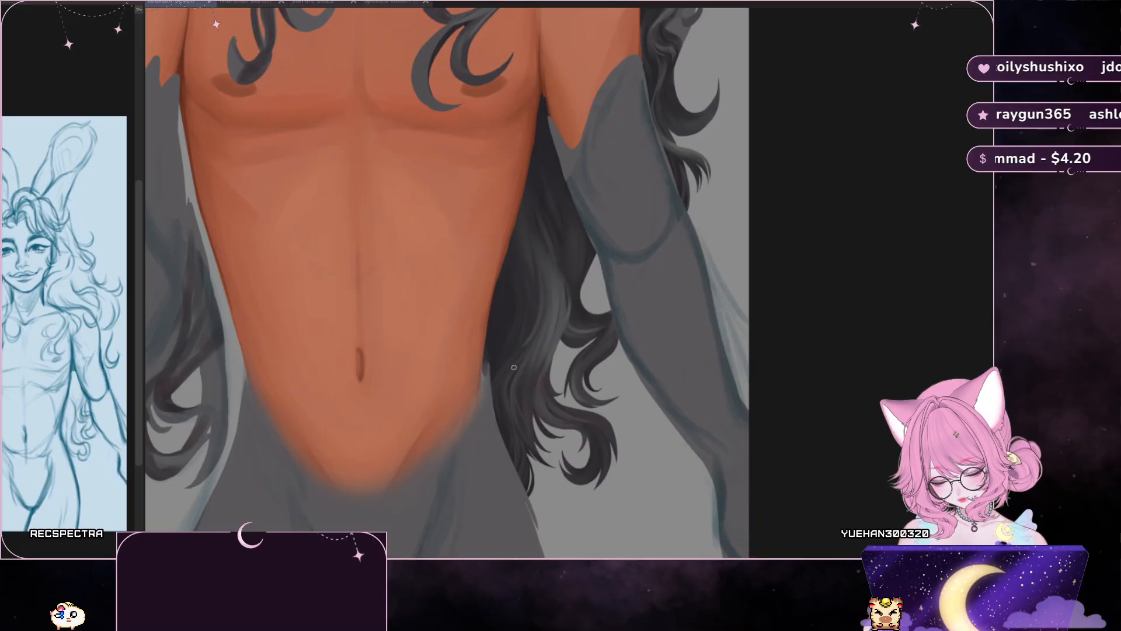
{"action": "scroll", "coordinate": [527, 336], "scroll_direction": "up", "scroll_amount": 2}
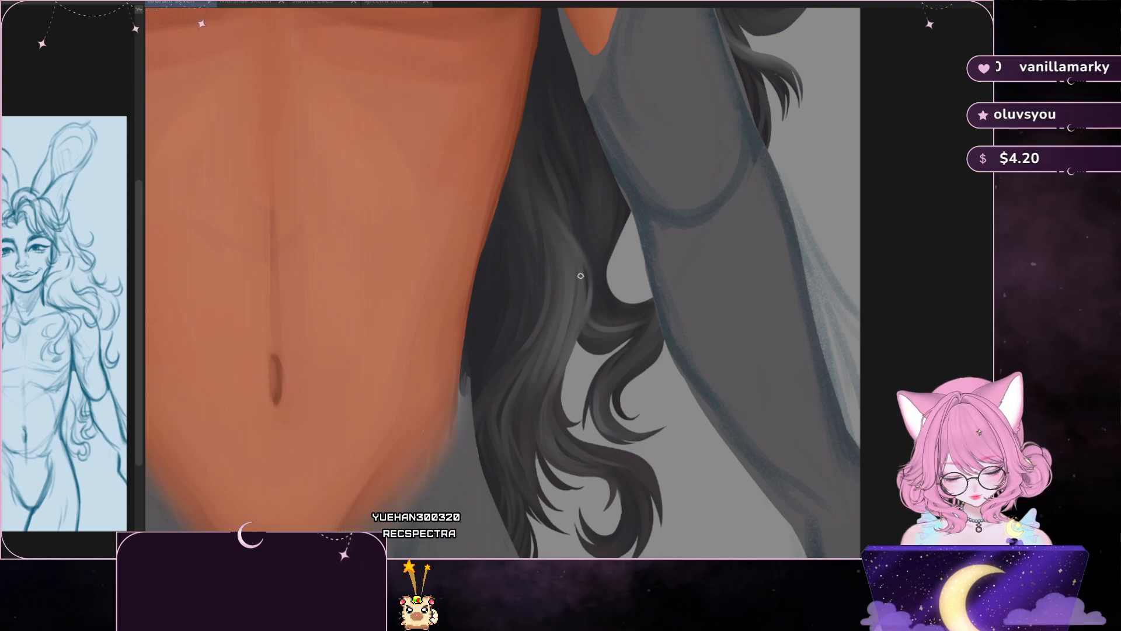
{"action": "scroll", "coordinate": [622, 172], "scroll_direction": "down", "scroll_amount": 3}
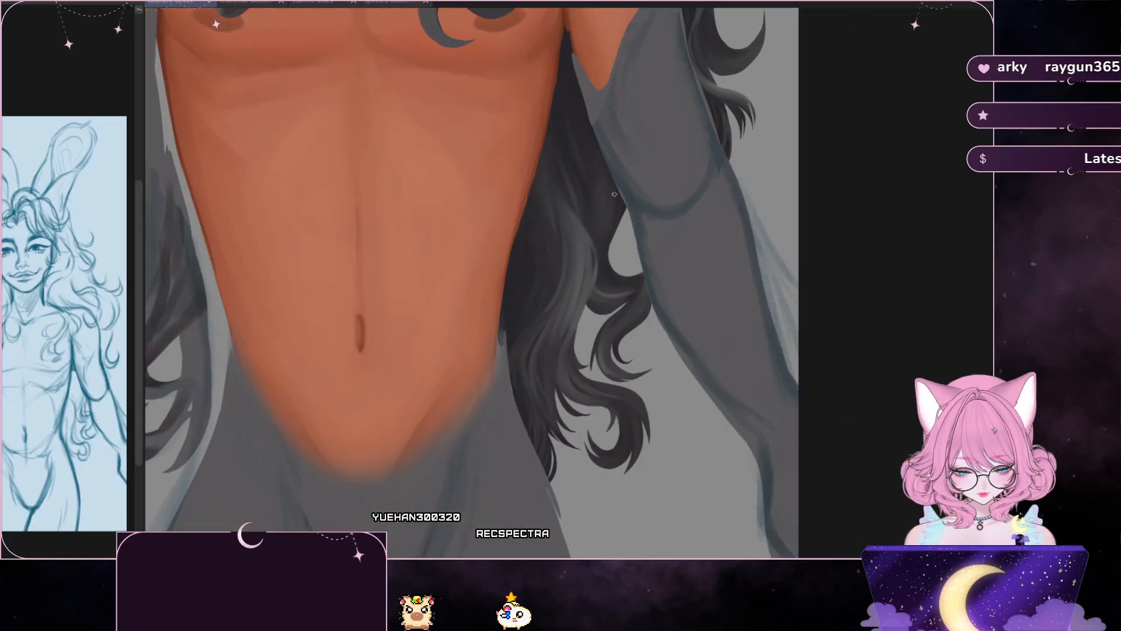
{"action": "scroll", "coordinate": [622, 172], "scroll_direction": "up", "scroll_amount": 2}
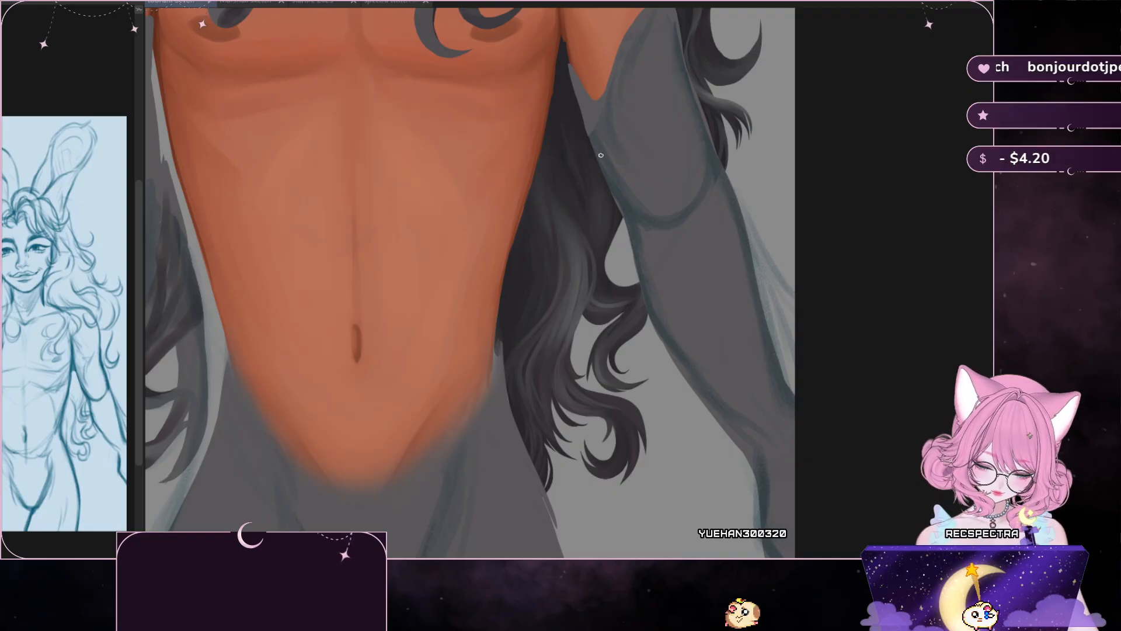
- Shade the curl that branches from the back hair towards the forearm with dark greys sampled from it
{"action": "left_click_drag", "start_coordinate": [467, 233], "coordinate": [407, 221]}
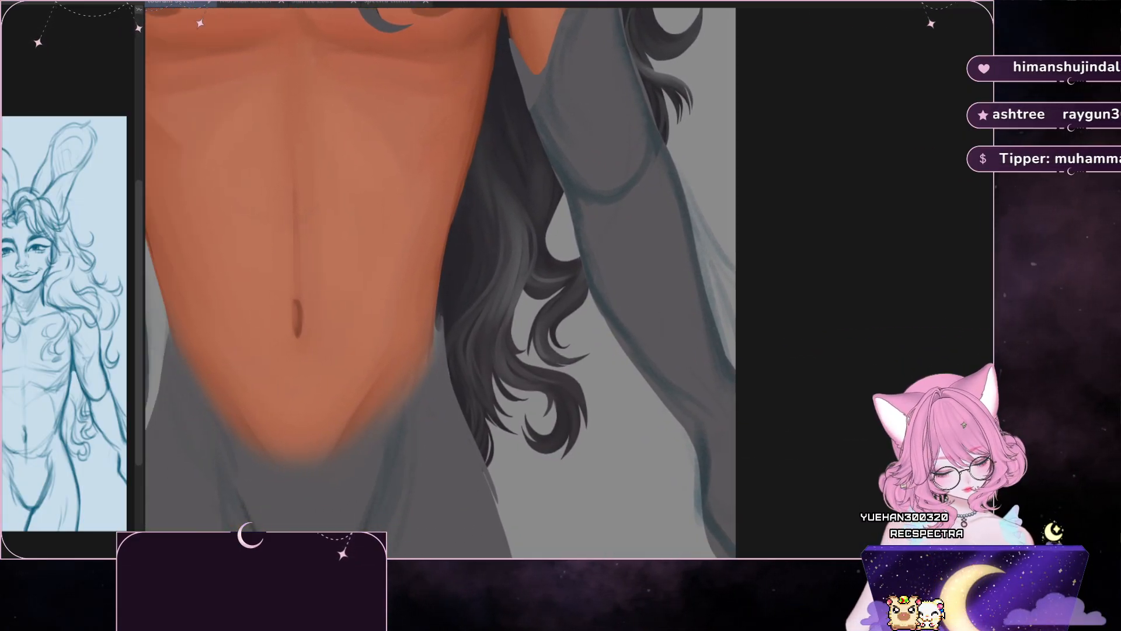
{"action": "left_click", "coordinate": [569, 260], "text": "ctrl"}
{"action": "left_click", "coordinate": [551, 272], "text": "ctrl"}
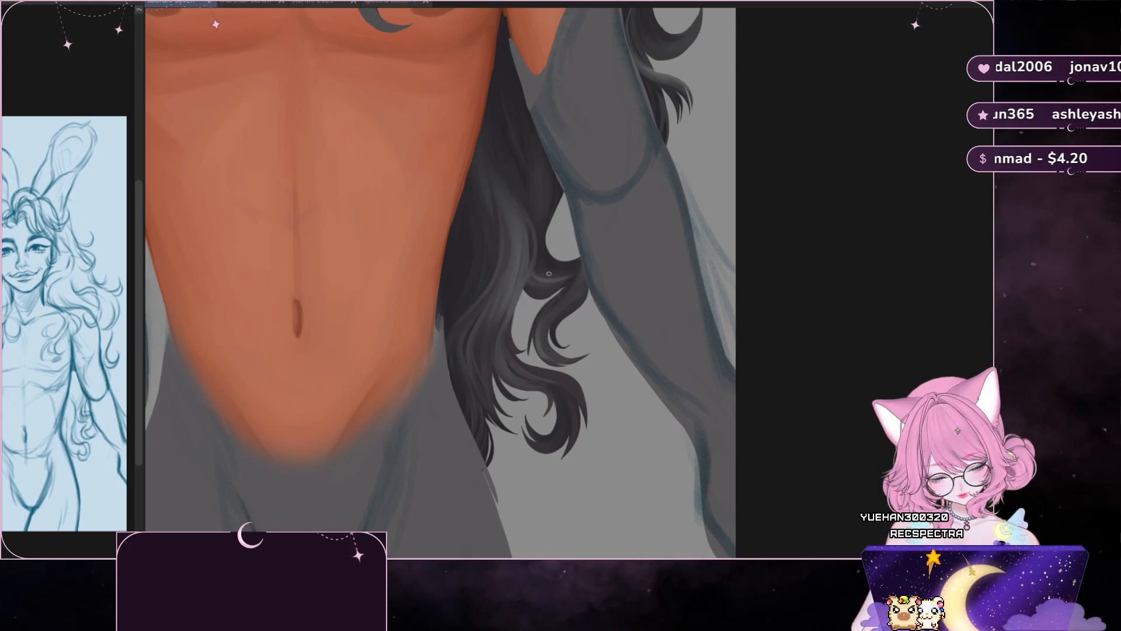
{"action": "left_click", "coordinate": [549, 268], "text": "ctrl"}
{"action": "left_click", "coordinate": [548, 275], "text": "ctrl"}
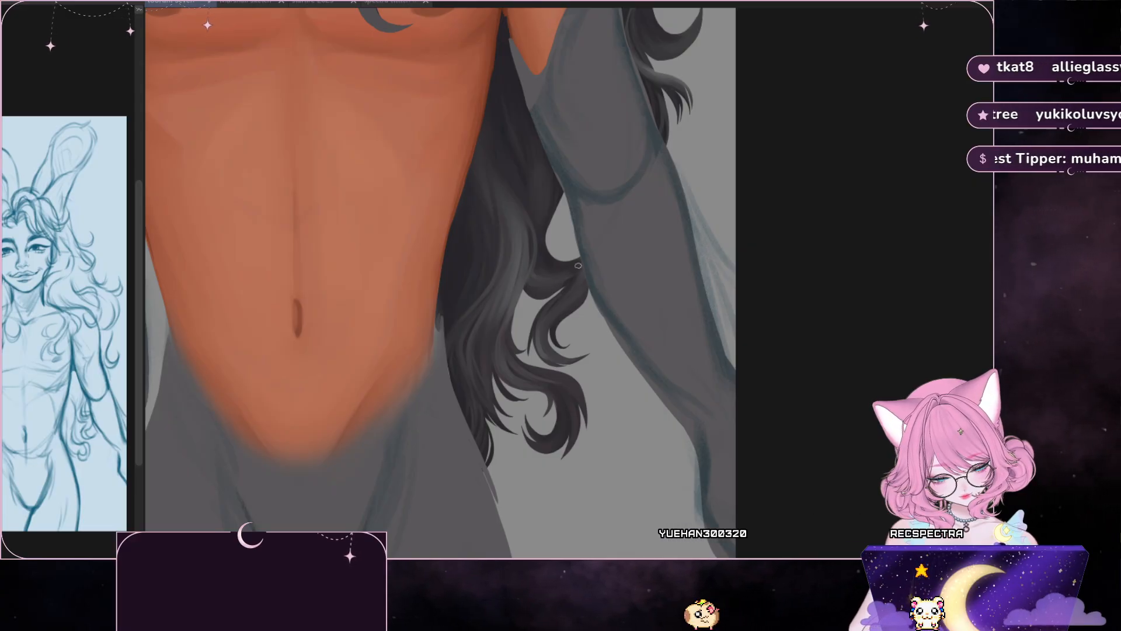
{"action": "left_click", "coordinate": [552, 267], "text": "ctrl"}
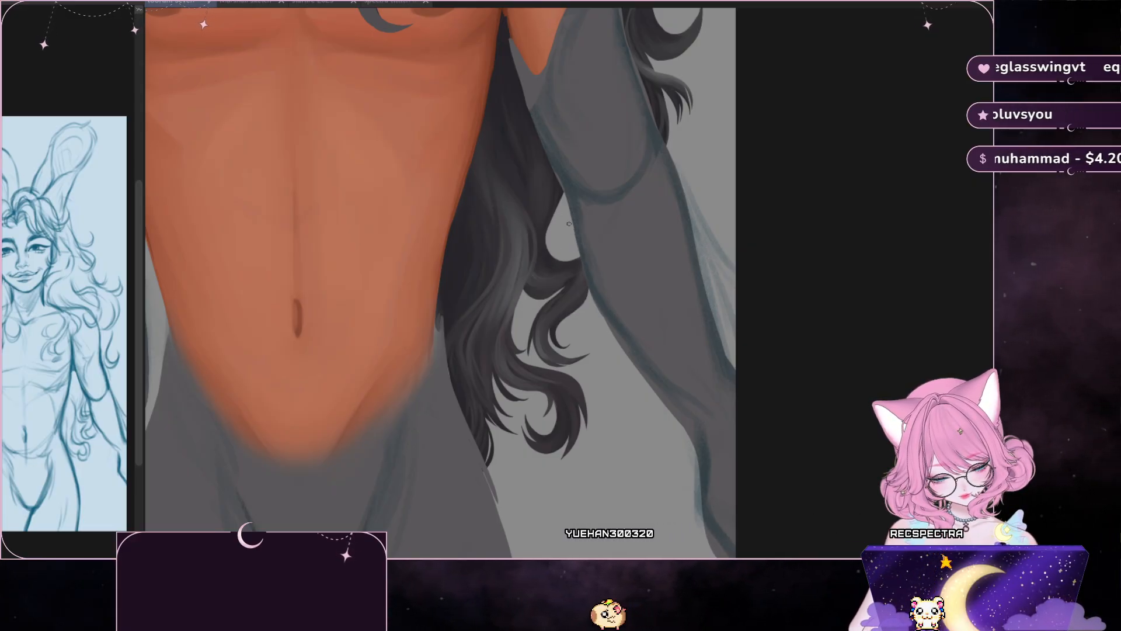
{"action": "left_click", "coordinate": [563, 280], "text": "ctrl"}
{"action": "left_click", "coordinate": [570, 273], "text": "ctrl"}
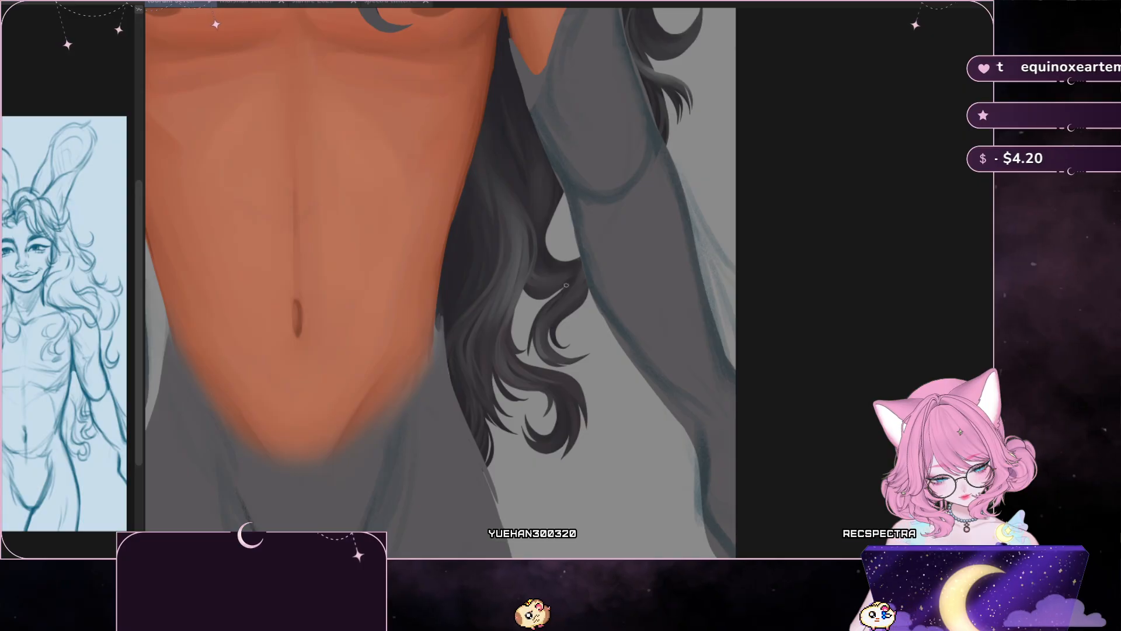
- Blend the base of the forearm curl into the back hair with dark greys sampled nearby, and touch up the hooked strand below it
{"action": "left_click", "coordinate": [538, 288], "text": "ctrl"}
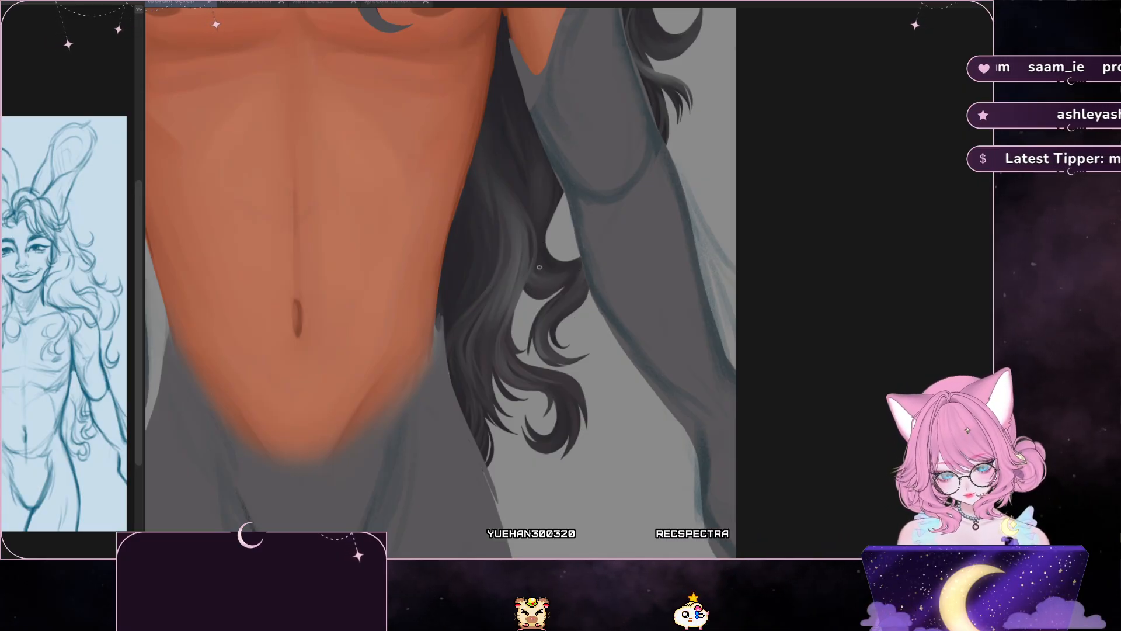
{"action": "left_click", "coordinate": [520, 280], "text": "ctrl"}
{"action": "left_click", "coordinate": [530, 272], "text": "ctrl"}
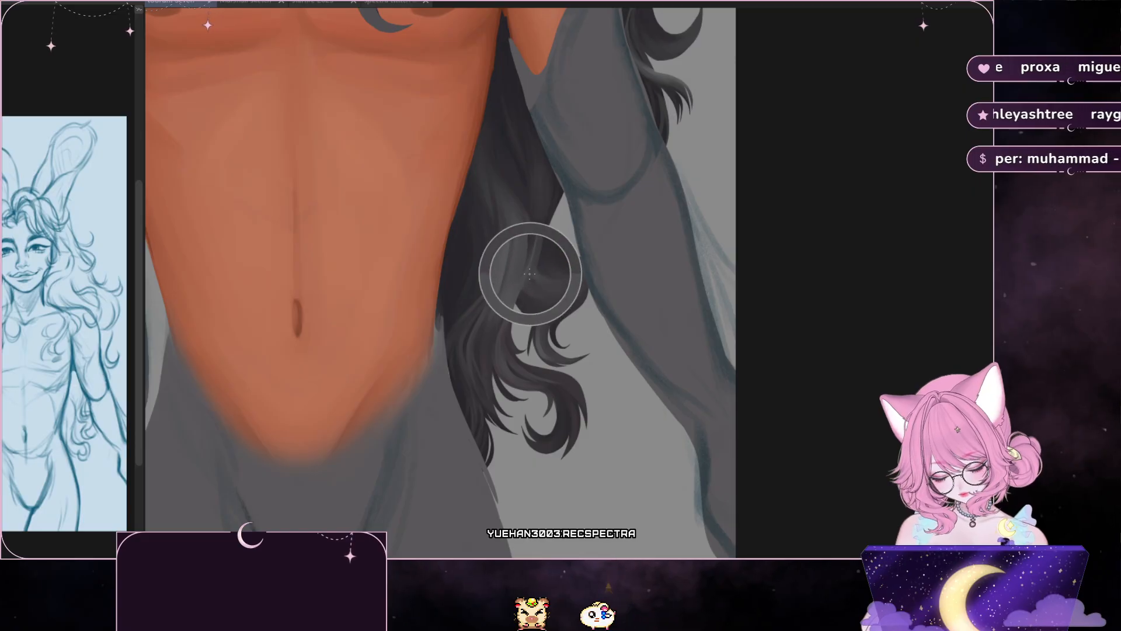
{"action": "left_click", "coordinate": [526, 280], "text": "ctrl"}
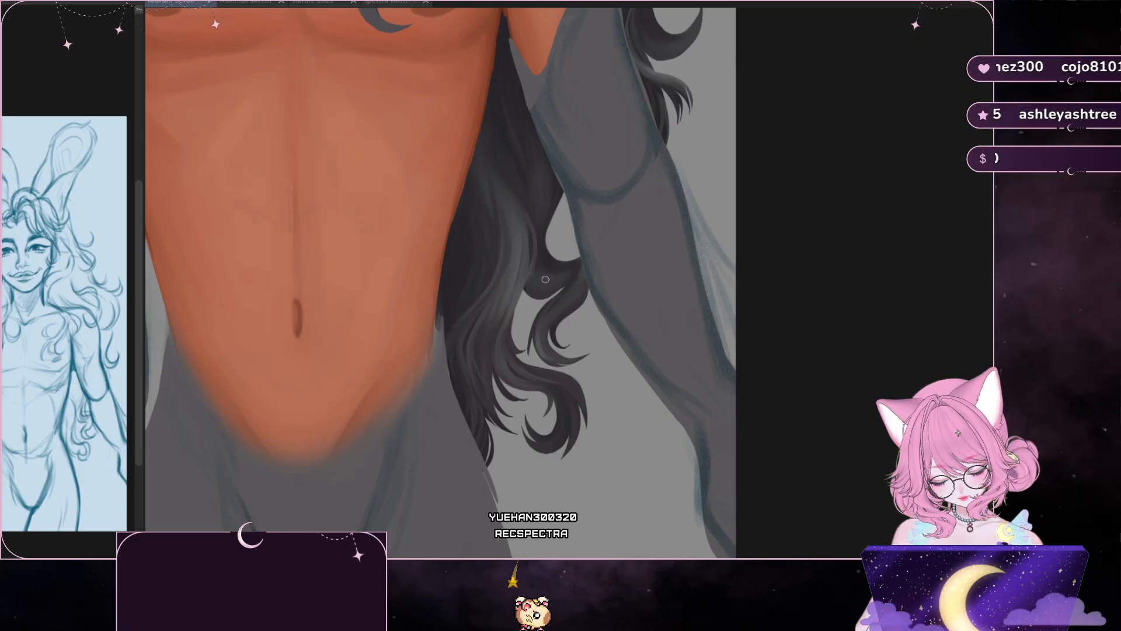
{"action": "left_click", "coordinate": [547, 267], "text": "ctrl"}
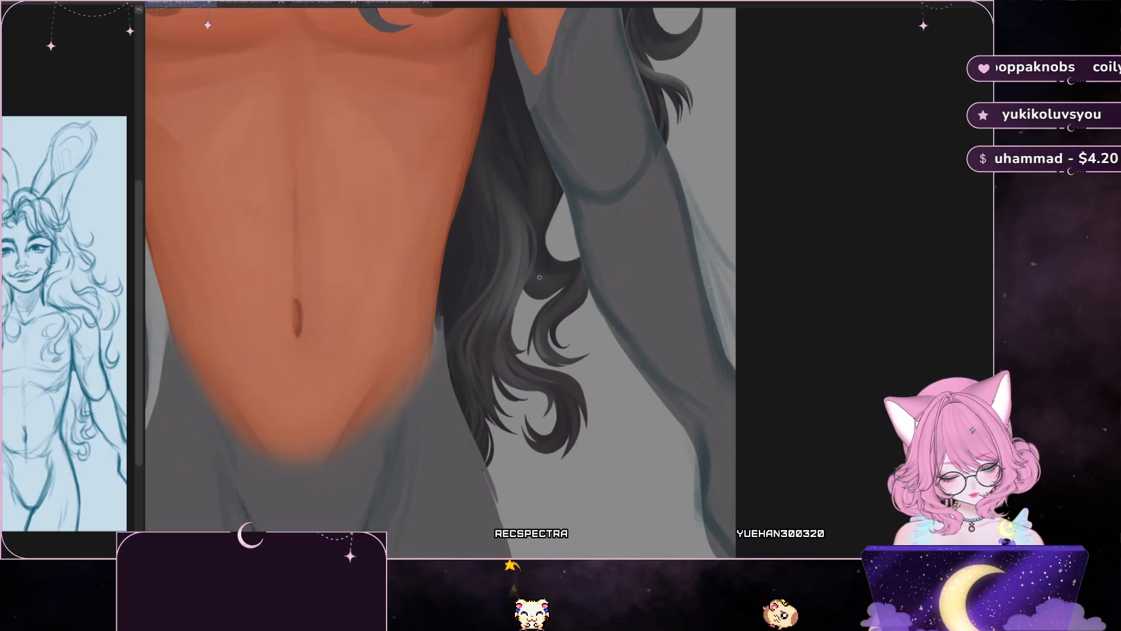
{"action": "left_click", "coordinate": [524, 265], "text": "ctrl"}
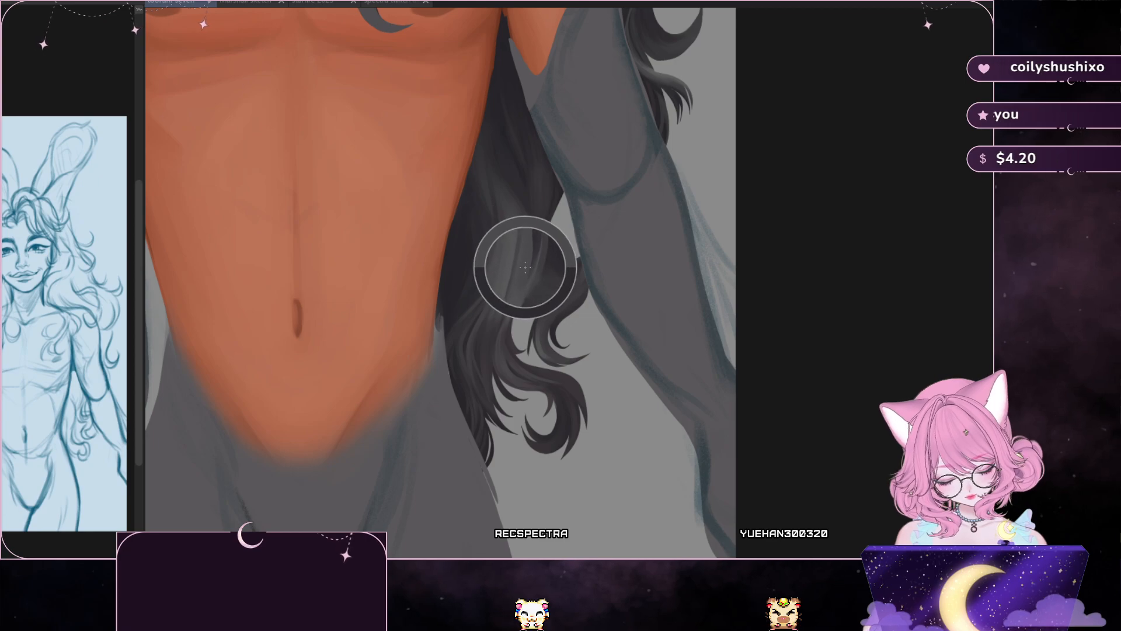
{"action": "left_click", "coordinate": [521, 279], "text": "ctrl"}
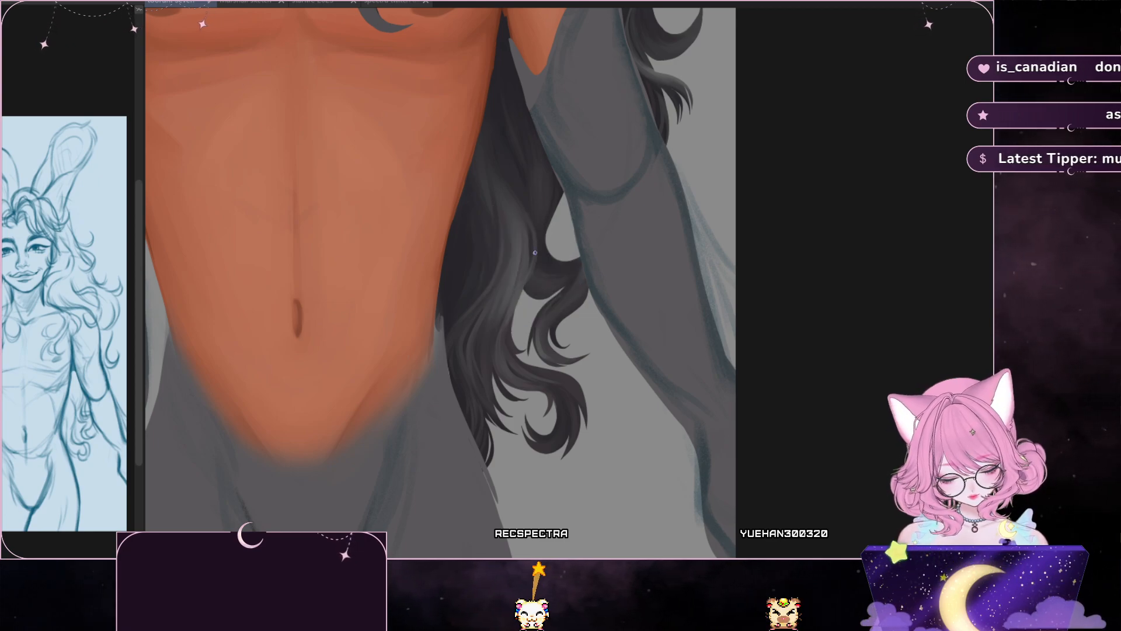
{"action": "left_click", "coordinate": [535, 291], "text": "ctrl"}
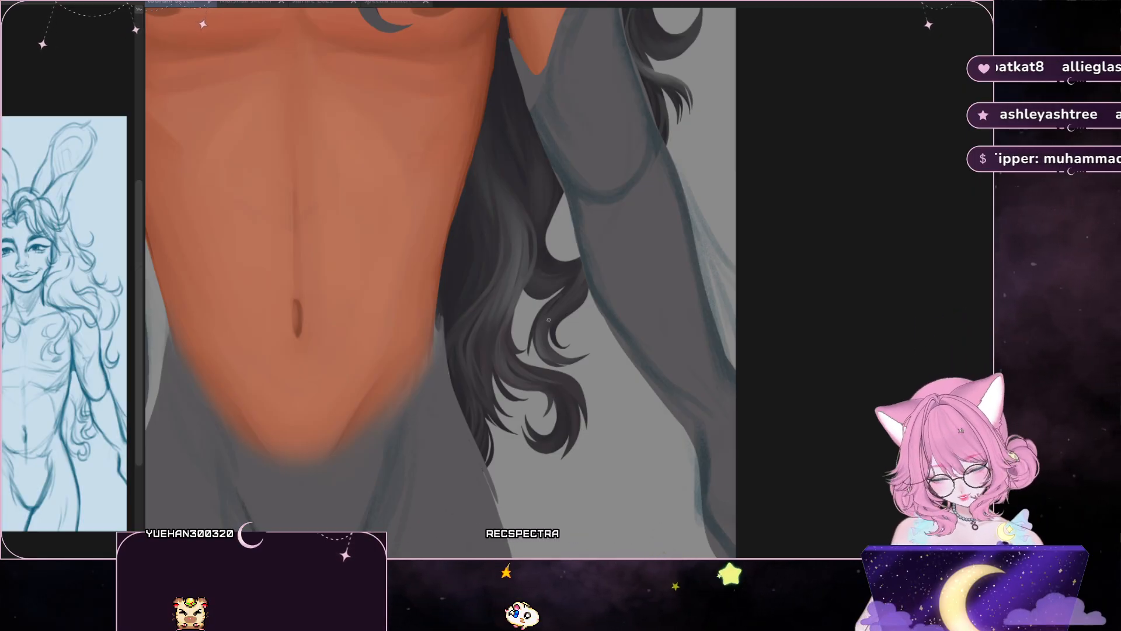
{"action": "left_click", "coordinate": [562, 360], "text": "ctrl"}
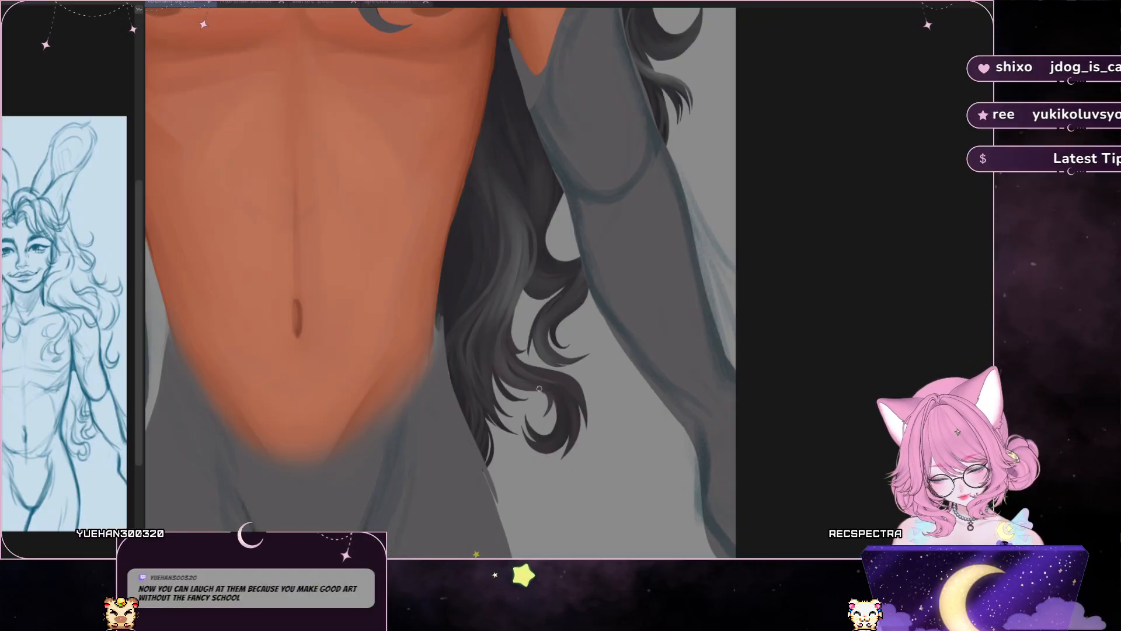
- Check the flow and shapes of the back strands and lower curls by comparing mirrored and normal views of the canvas
{"action": "scroll", "coordinate": [572, 315], "scroll_direction": "up", "scroll_amount": 2}
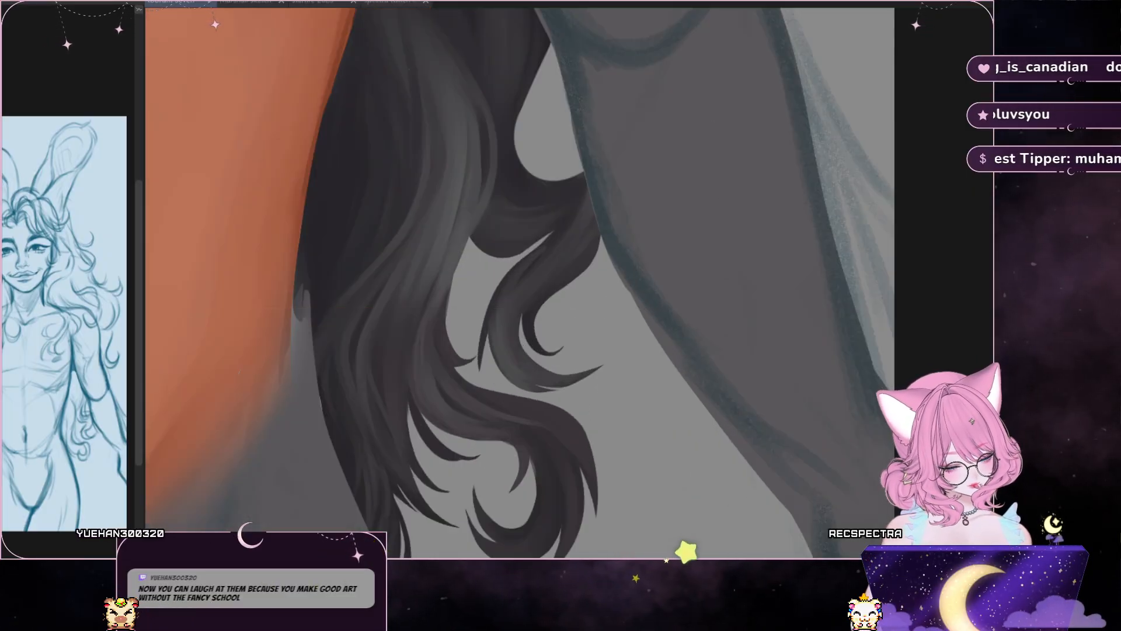
{"action": "key", "text": "m"}
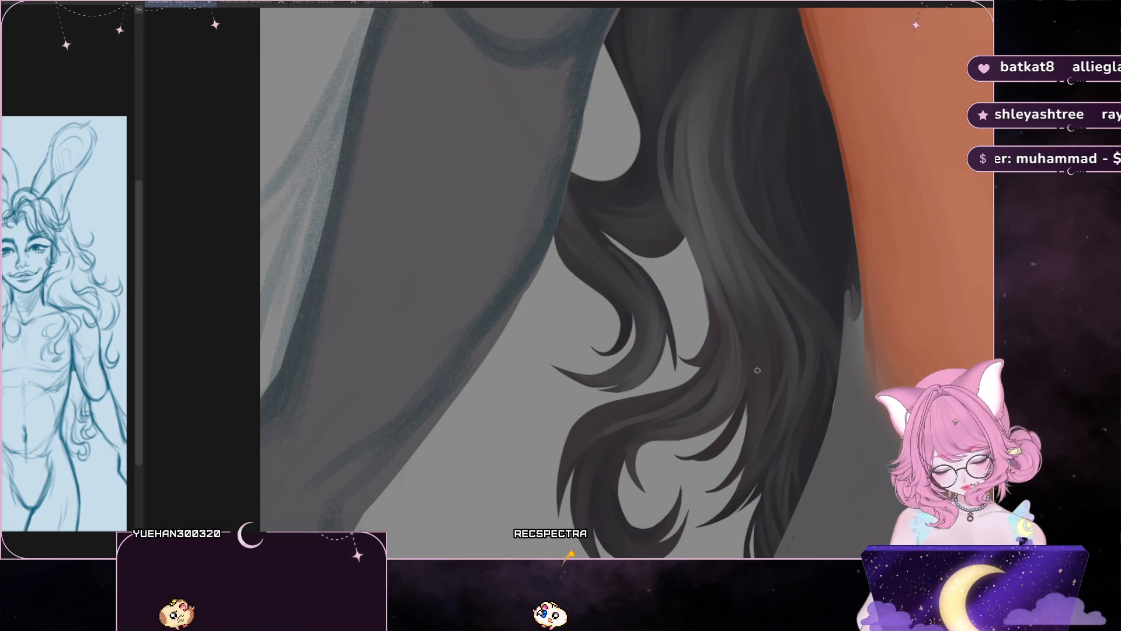
{"action": "key", "text": "m"}
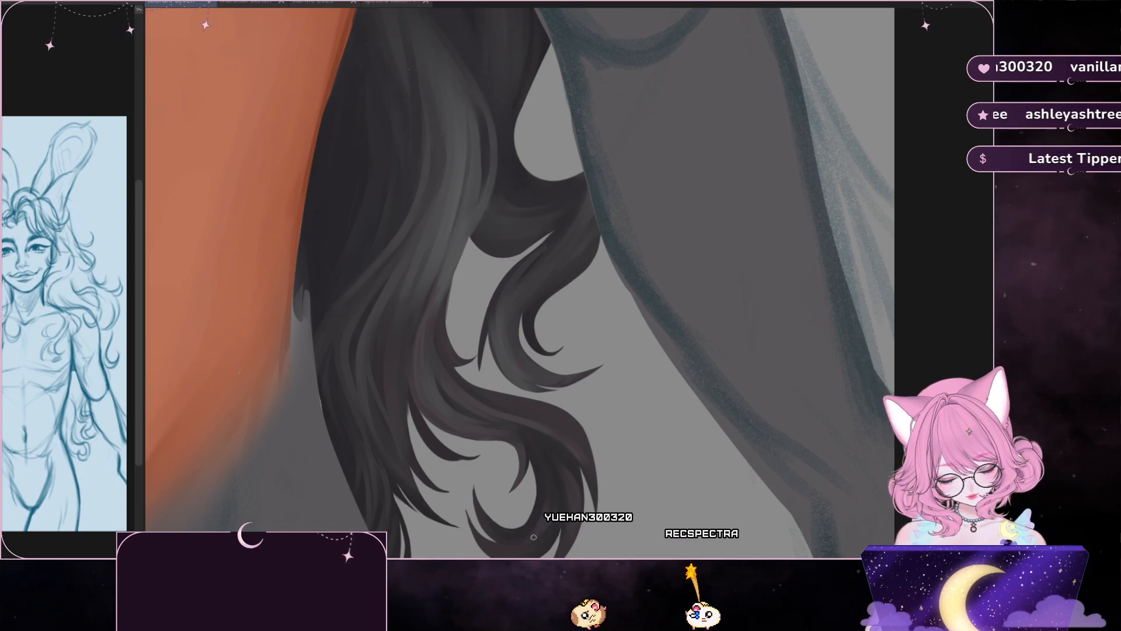
{"action": "key", "text": "m"}
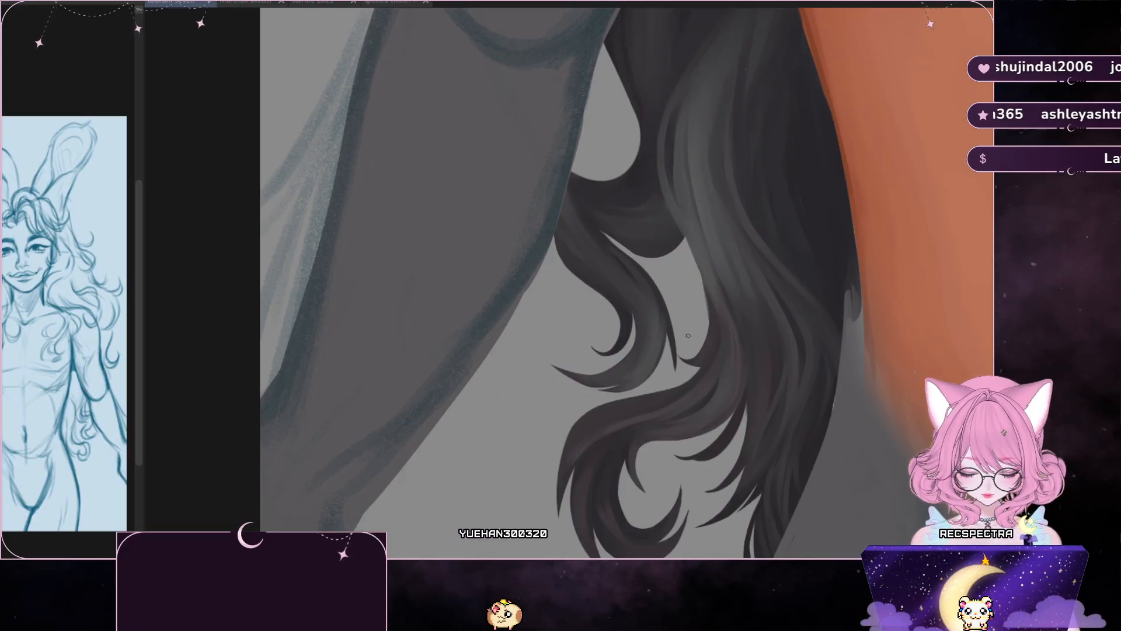
{"action": "key", "text": "m"}
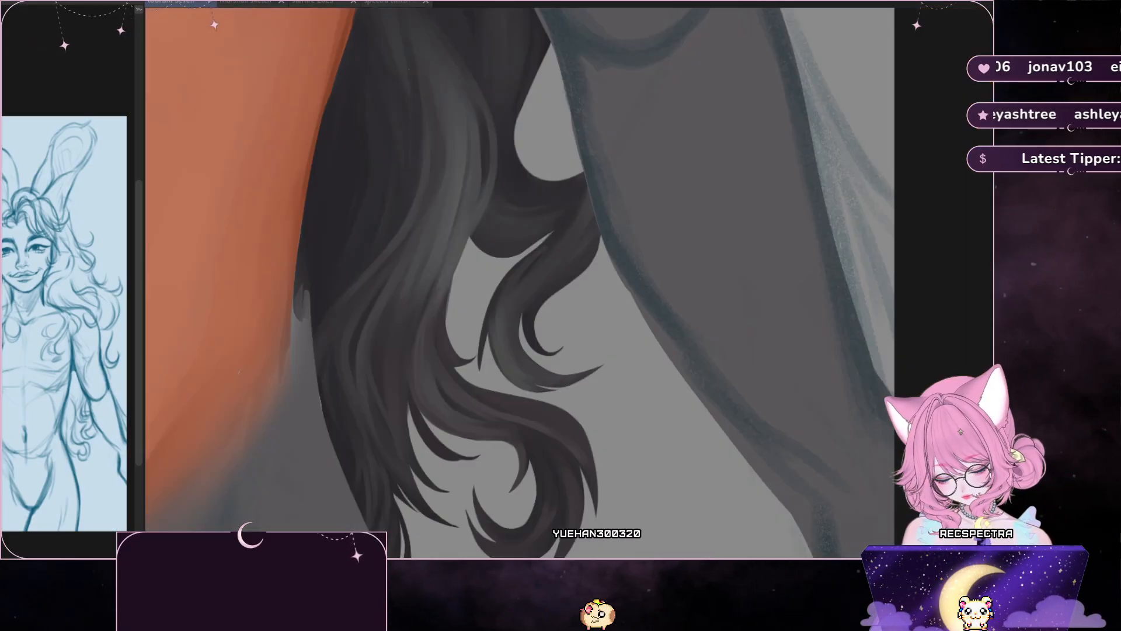